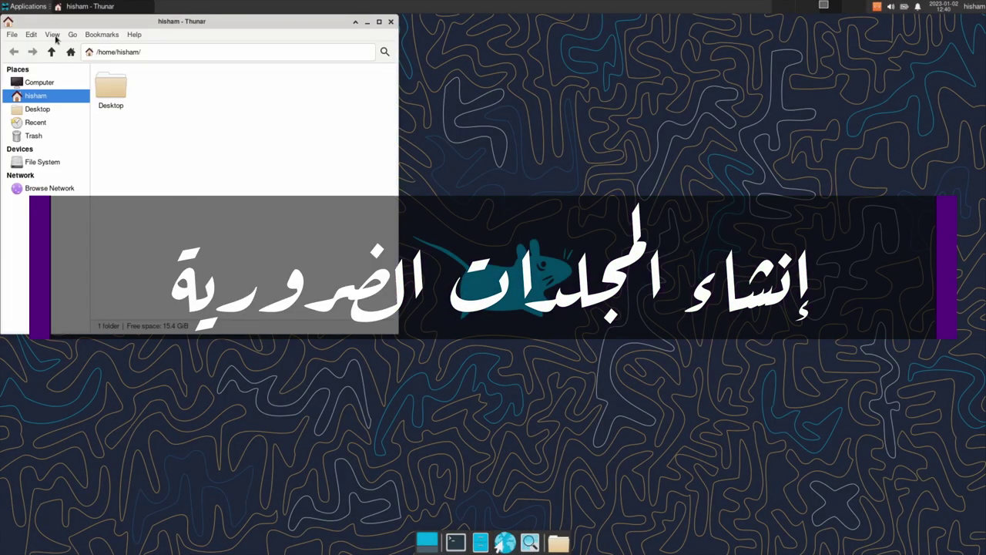
- Show hidden files in the home folder and open the .local/share folder
{"action": "left_click", "coordinate": [52, 36]}
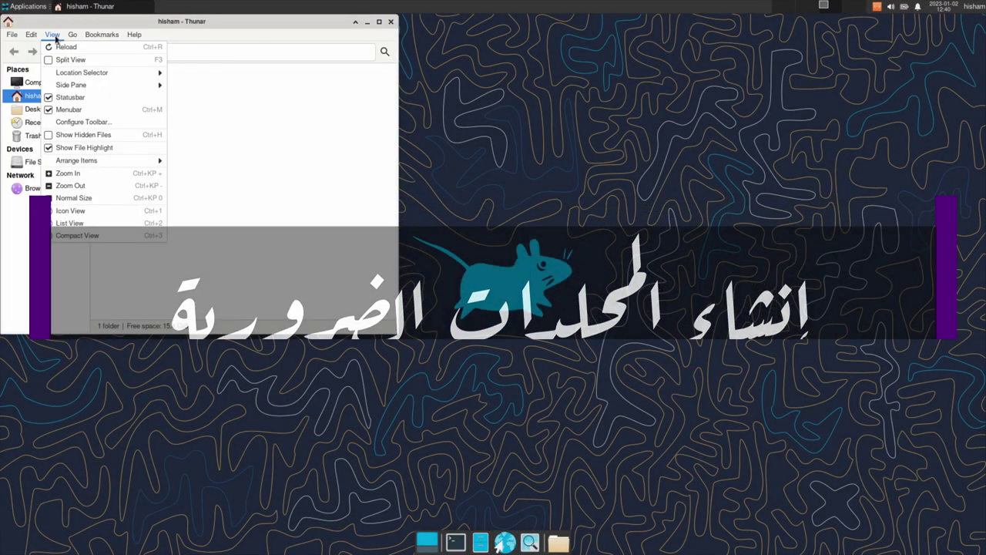
{"action": "left_click", "coordinate": [64, 138]}
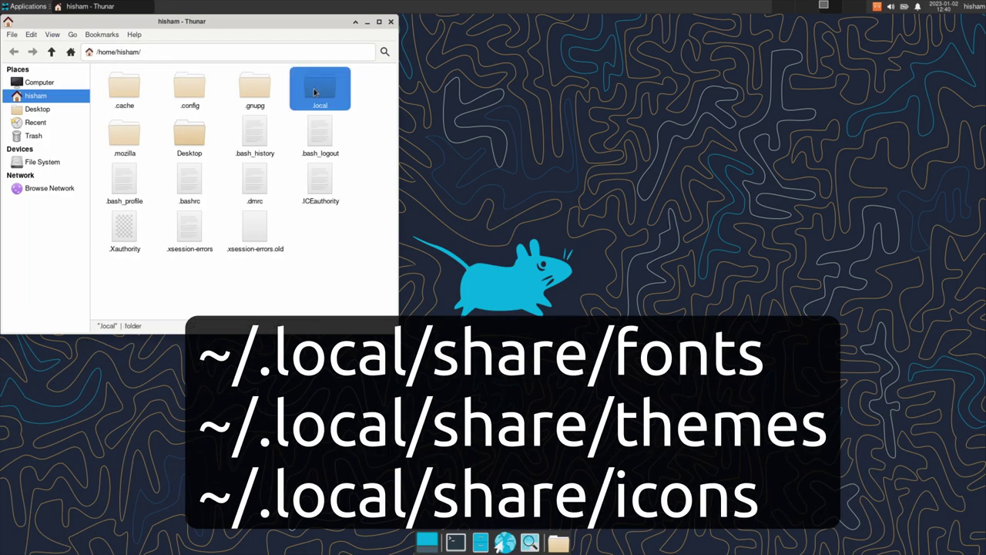
{"action": "double_click", "coordinate": [316, 91]}
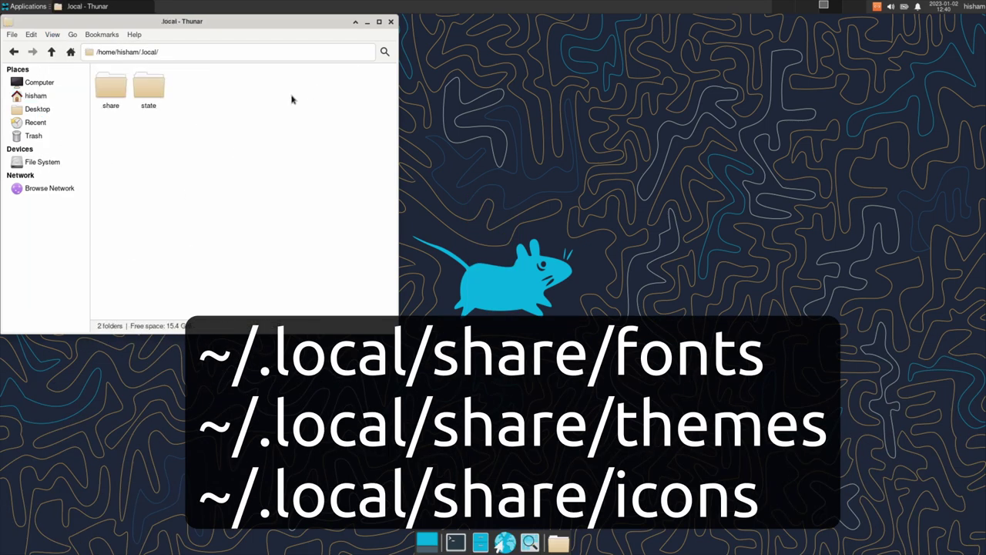
{"action": "double_click", "coordinate": [118, 88]}
- Create a folder named themes in ~/.local/share
{"action": "right_click", "coordinate": [186, 134]}
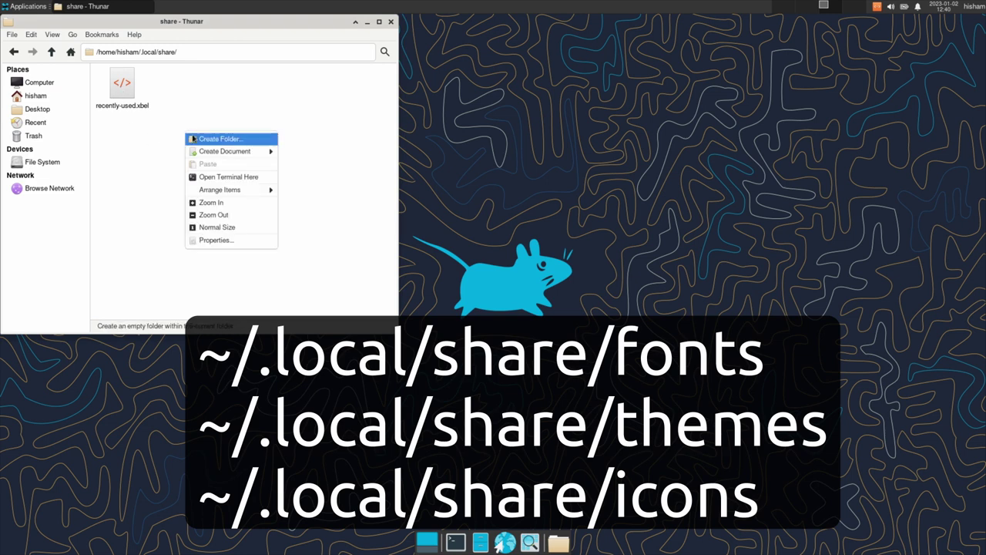
{"action": "left_click", "coordinate": [219, 138]}
{"action": "type", "text": "the"}
{"action": "key", "text": "Return"}
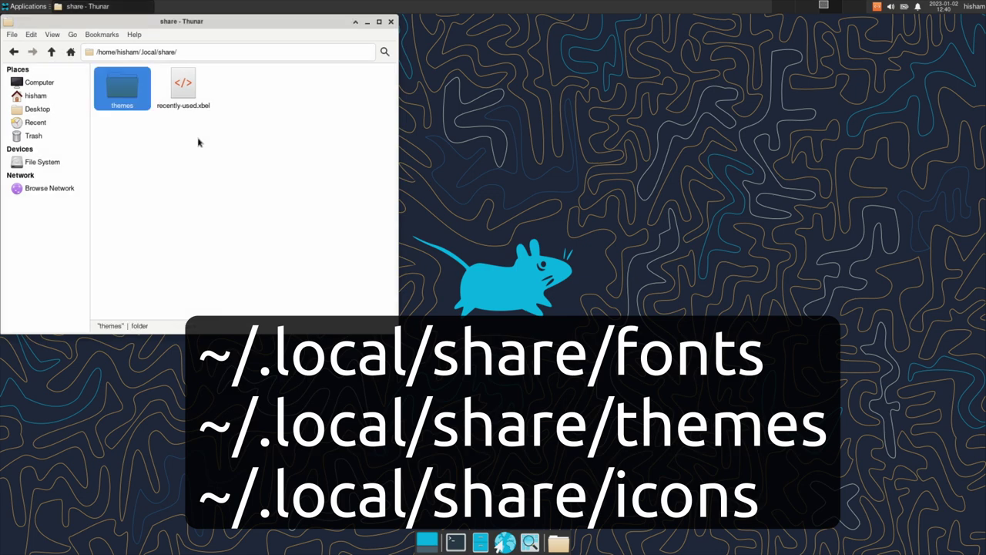
- Create a folder named icons in ~/.local/share
{"action": "right_click", "coordinate": [198, 140]}
{"action": "left_click", "coordinate": [206, 146]}
{"action": "type", "text": "icons"}
{"action": "key", "text": "Return"}
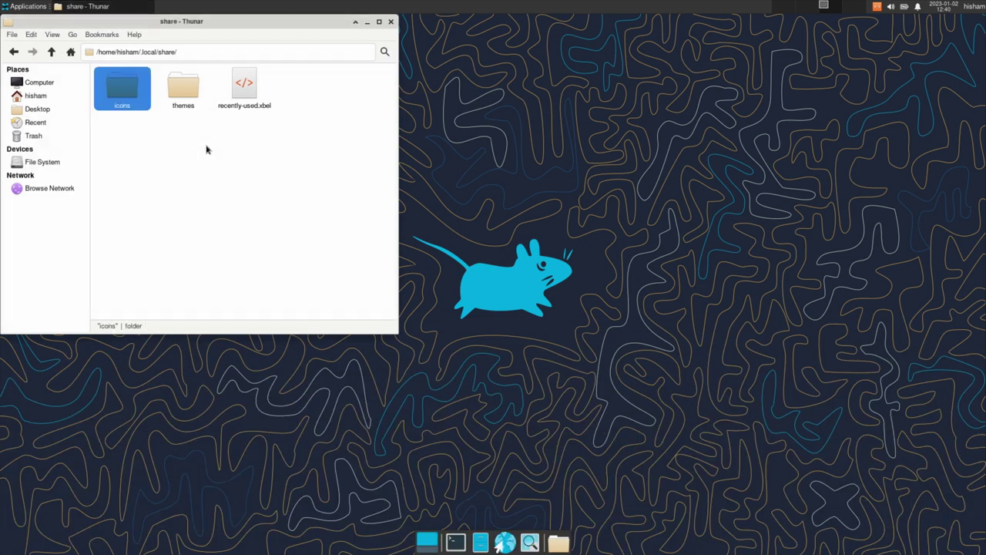
- Create a folder named fonts in ~/.local/share
{"action": "right_click", "coordinate": [207, 150]}
{"action": "left_click", "coordinate": [221, 154]}
{"action": "type", "text": "fonts"}
{"action": "key", "text": "Return"}
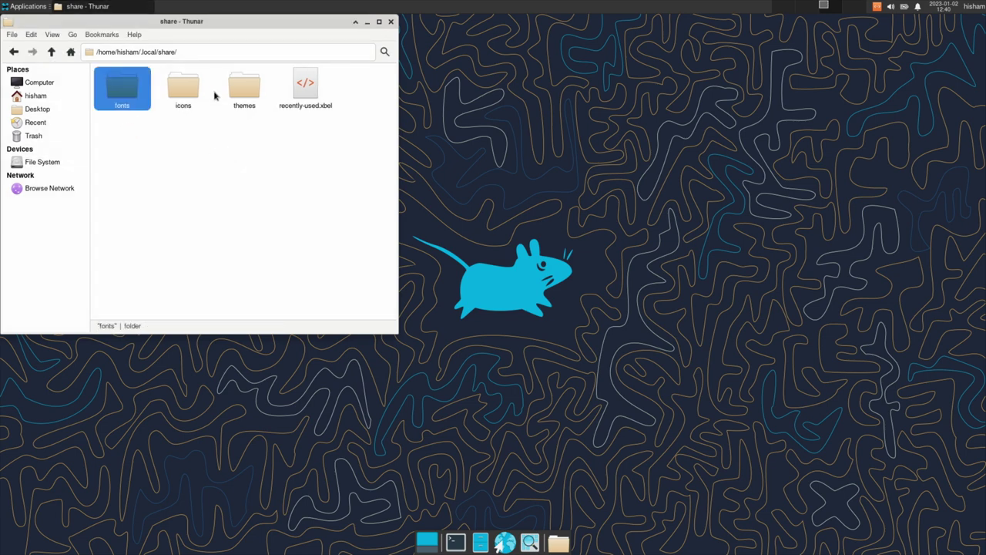
{"action": "key", "text": "Right"}
{"action": "key", "text": "Right"}
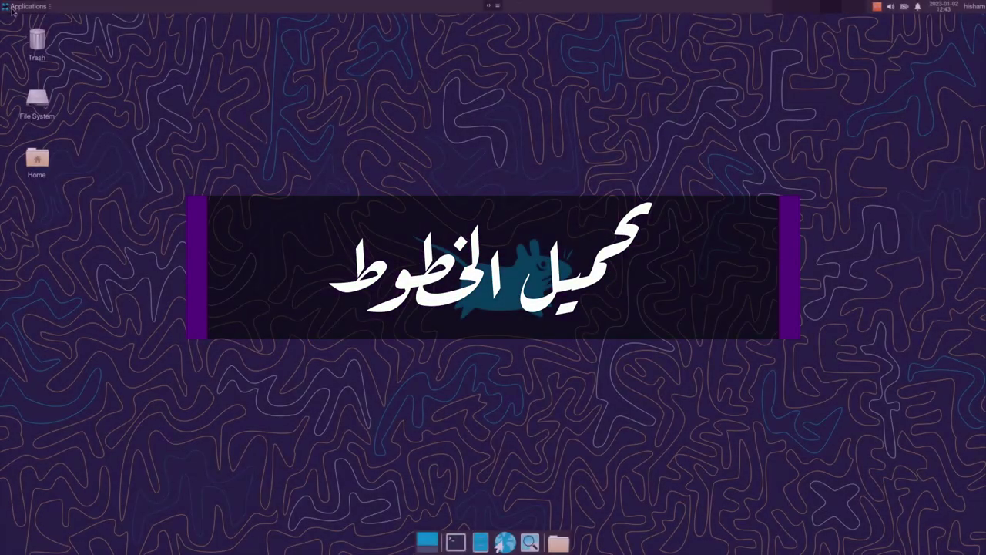
- Switch to Firefox and search the web for google fonts
{"action": "left_click", "coordinate": [23, 6]}
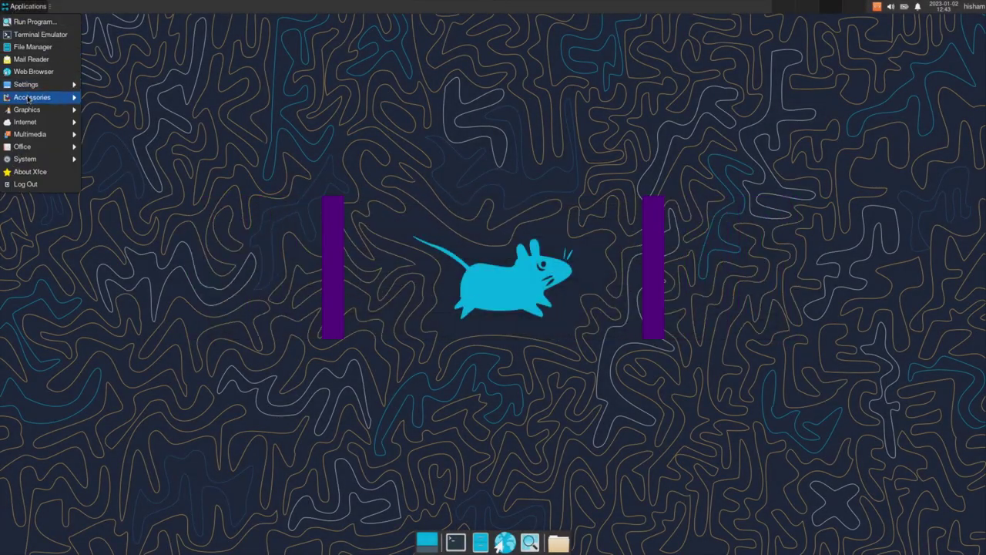
{"action": "mouse_move", "coordinate": [40, 114]}
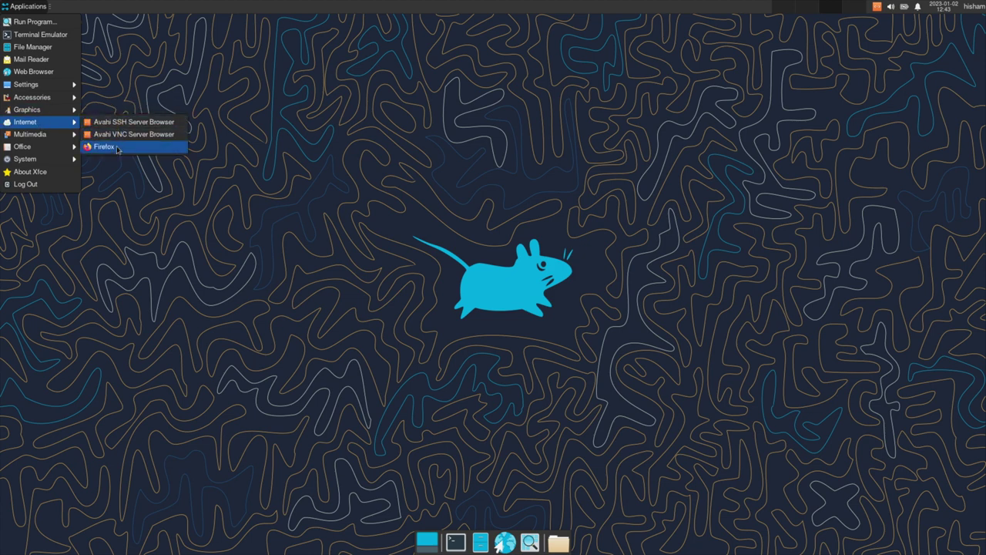
{"action": "left_click", "coordinate": [118, 150]}
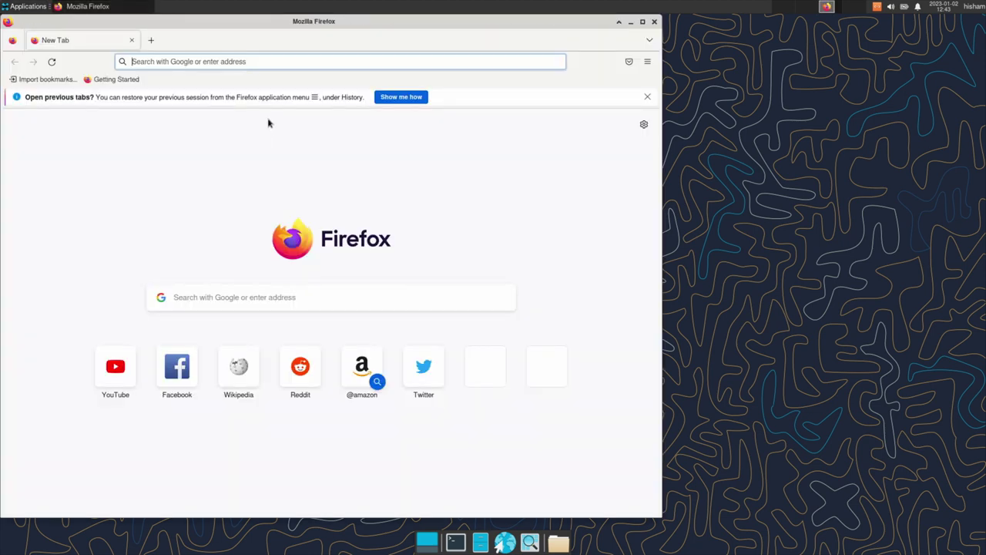
{"action": "type", "text": "google fon"}
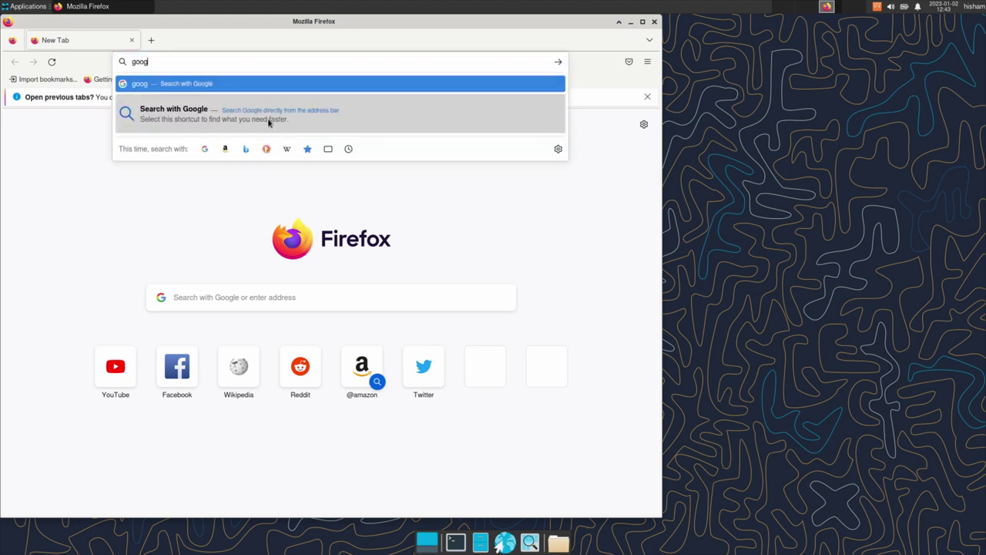
{"action": "left_click", "coordinate": [268, 122]}
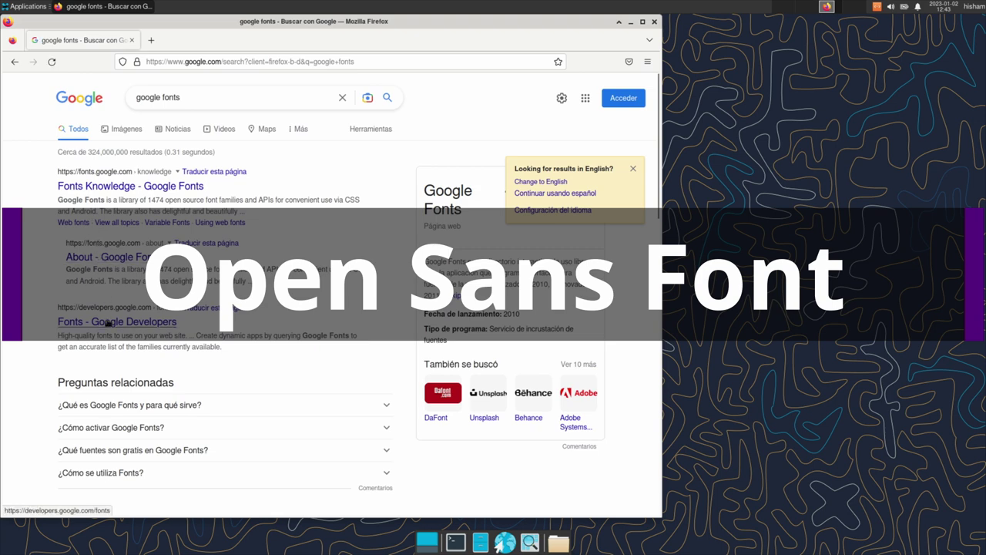
- Find Open Sans on the Google Fonts site and download the font family
{"action": "left_click", "coordinate": [140, 188]}
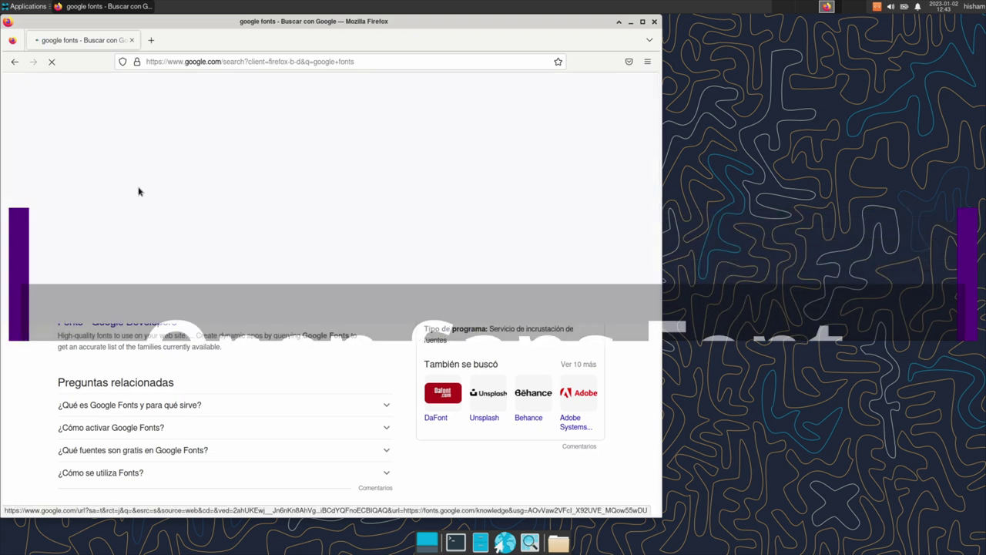
{"action": "left_click", "coordinate": [316, 92]}
{"action": "left_click", "coordinate": [127, 131]}
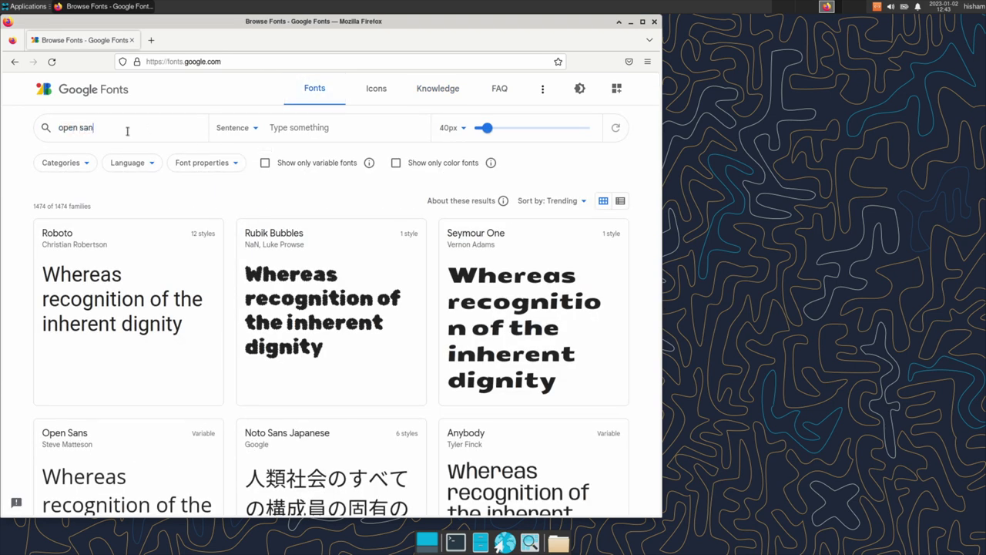
{"action": "left_click", "coordinate": [153, 251]}
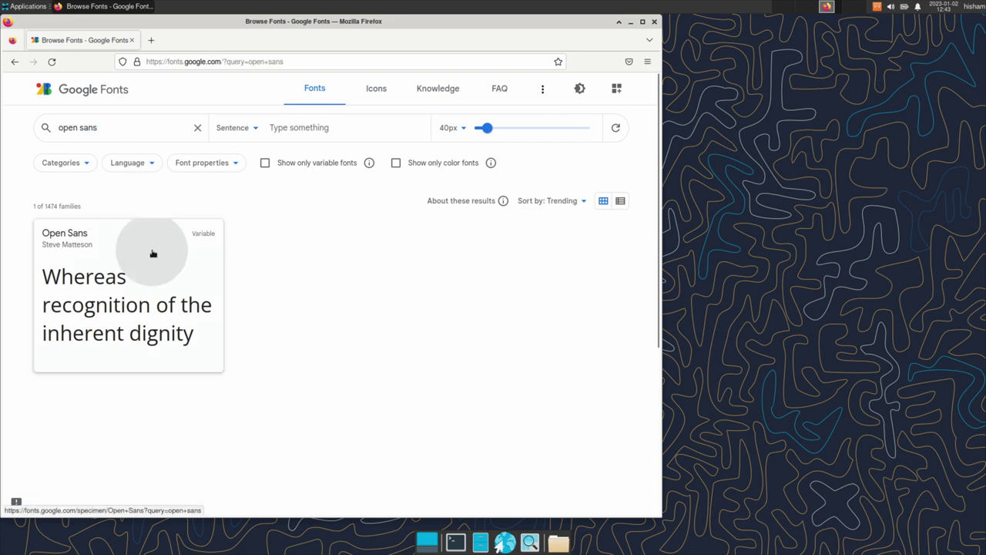
{"action": "left_click", "coordinate": [575, 121]}
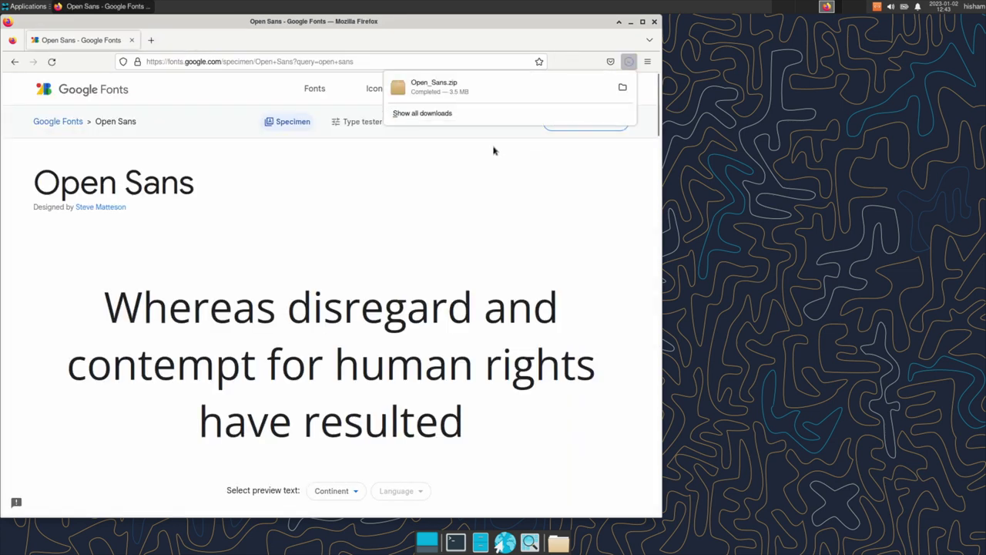
- Search the web for nerdfonts and open the font downloads page of the Nerd Fonts site
{"action": "left_click", "coordinate": [198, 65]}
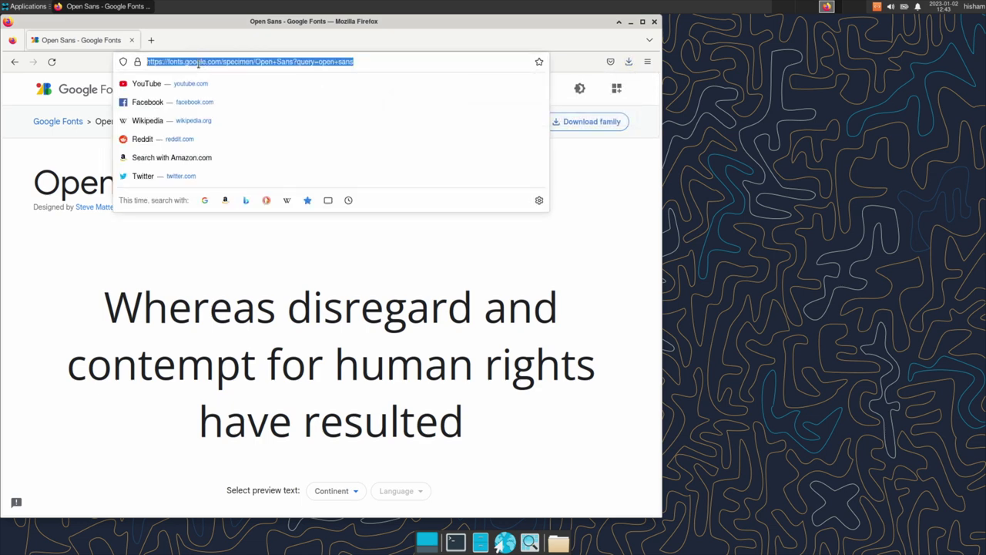
{"action": "type", "text": "nerdfonts"}
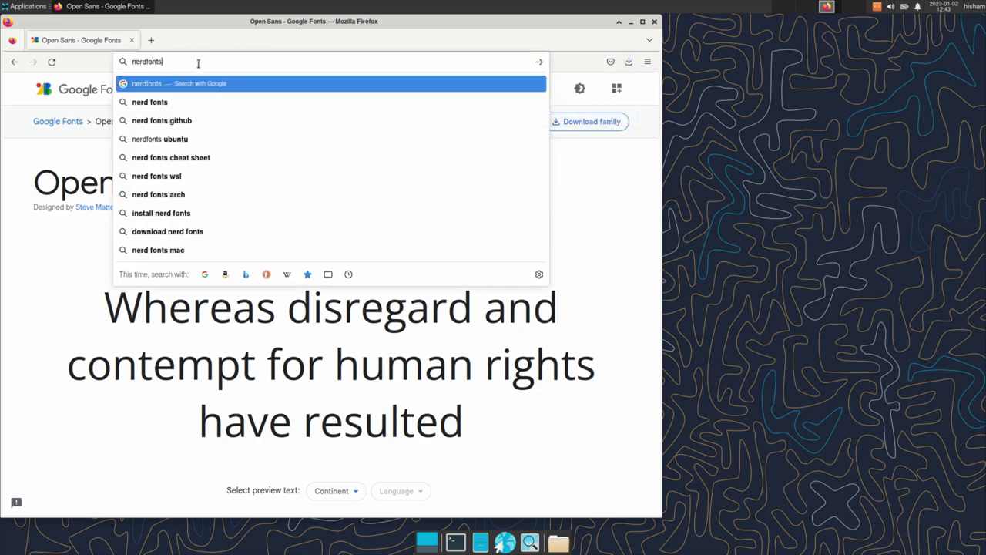
{"action": "key", "text": "Return"}
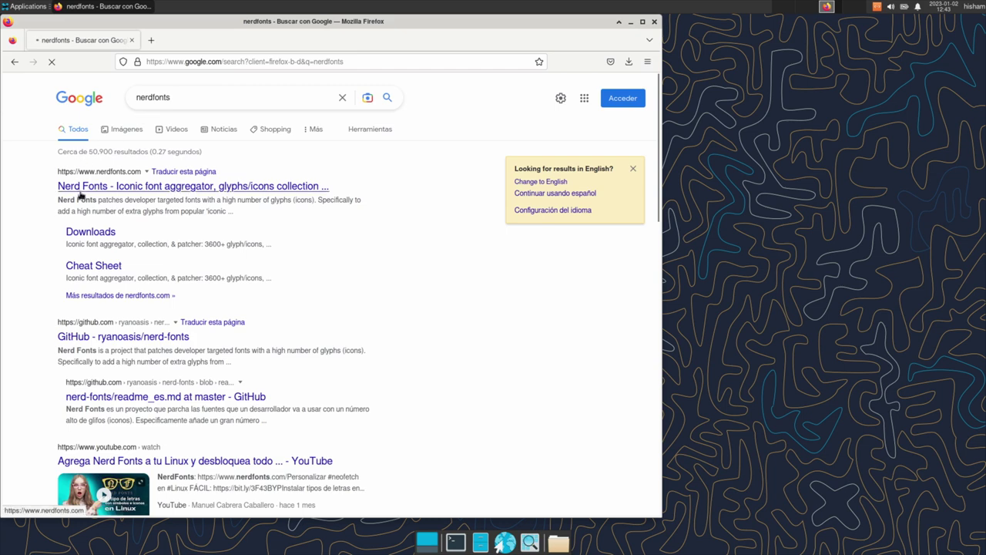
{"action": "left_click", "coordinate": [82, 191]}
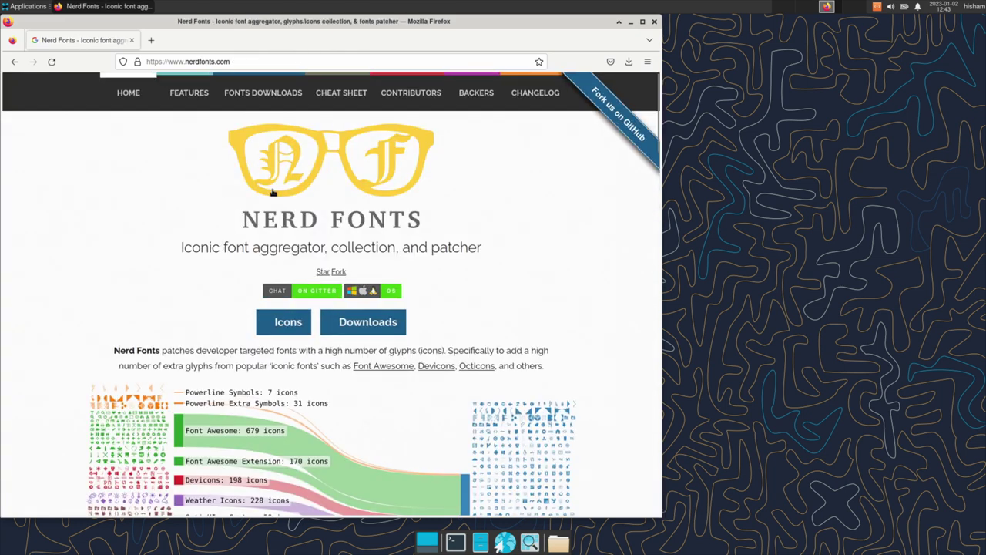
{"action": "left_click", "coordinate": [359, 330]}
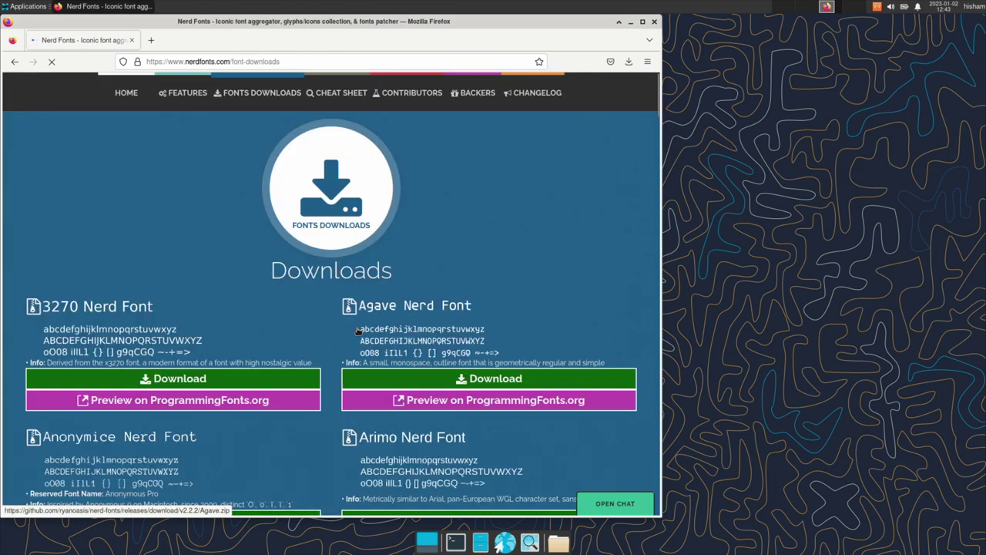
- Download the FantasqueSansMono Nerd Font archive and close the browser
{"action": "scroll", "coordinate": [358, 330], "scroll_direction": "down", "scroll_amount": 5}
{"action": "scroll", "coordinate": [358, 330], "scroll_direction": "down", "scroll_amount": 7}
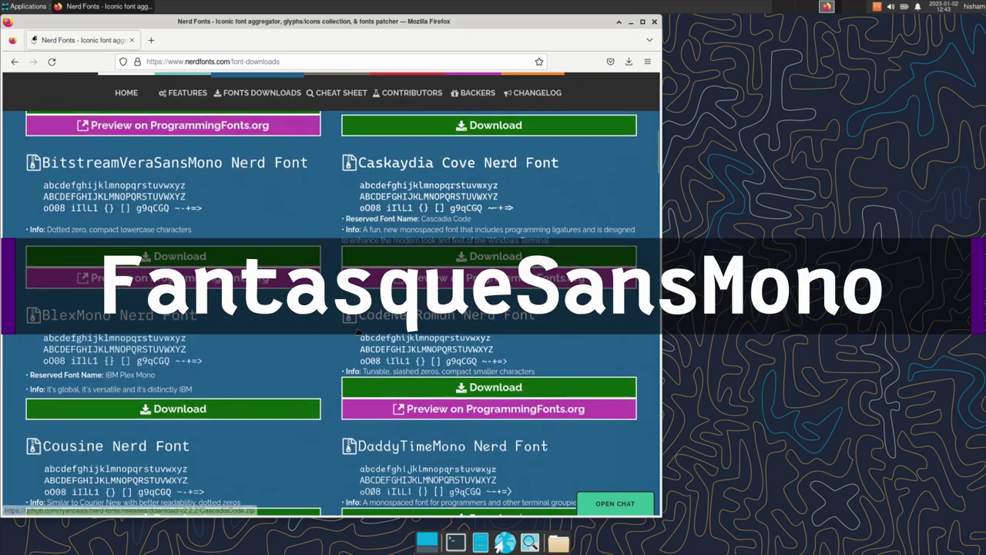
{"action": "scroll", "coordinate": [359, 329], "scroll_direction": "down", "scroll_amount": 4}
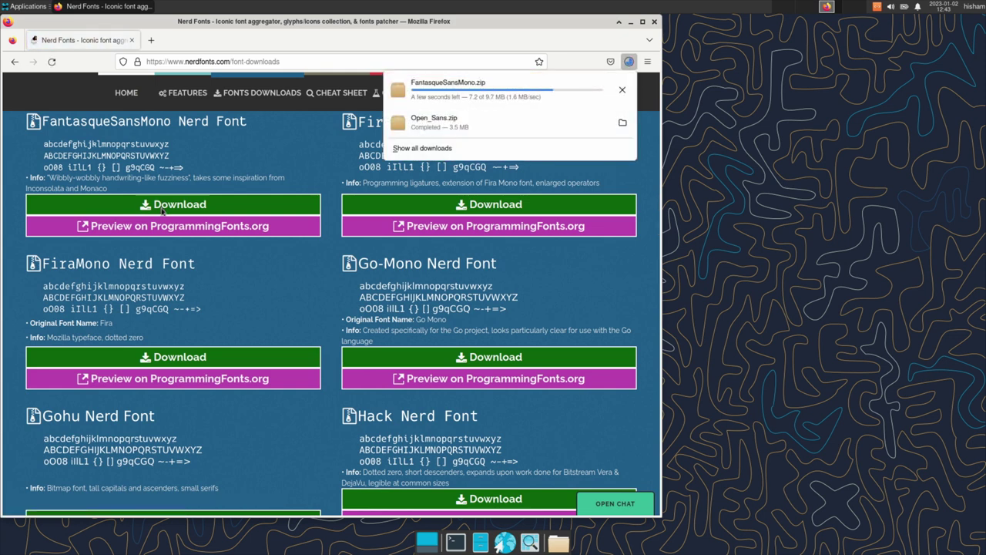
{"action": "left_click", "coordinate": [532, 28]}
{"action": "left_click", "coordinate": [654, 22]}
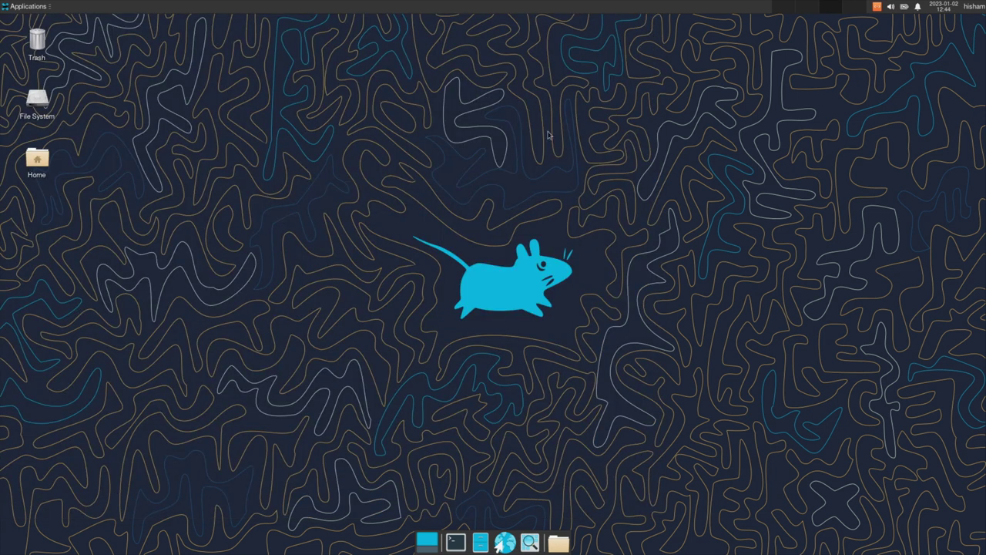
- Install unzip in a terminal with sudo pacman -S unzip, entering the sudo password and accepting the installation, and close the terminal
{"action": "left_click", "coordinate": [456, 542]}
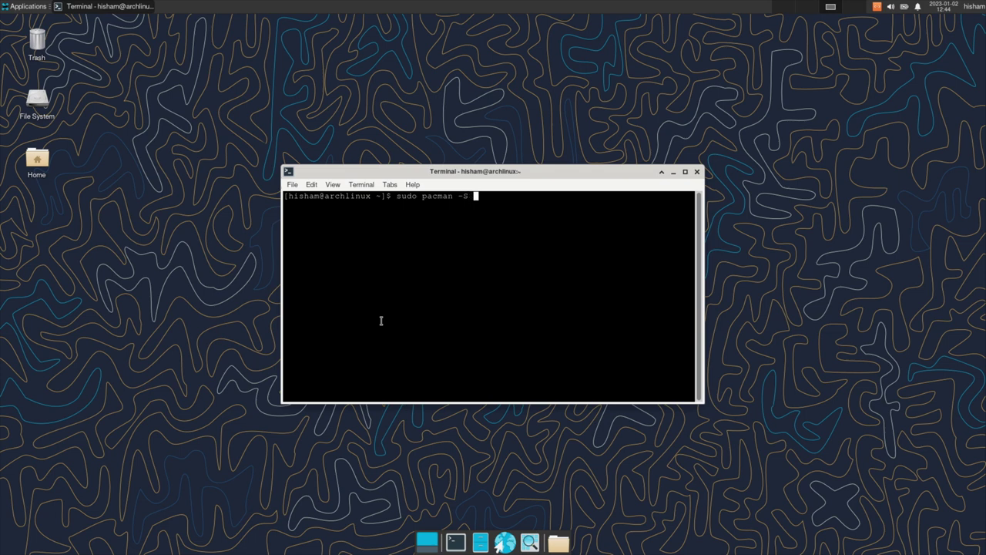
{"action": "key", "text": "Return"}
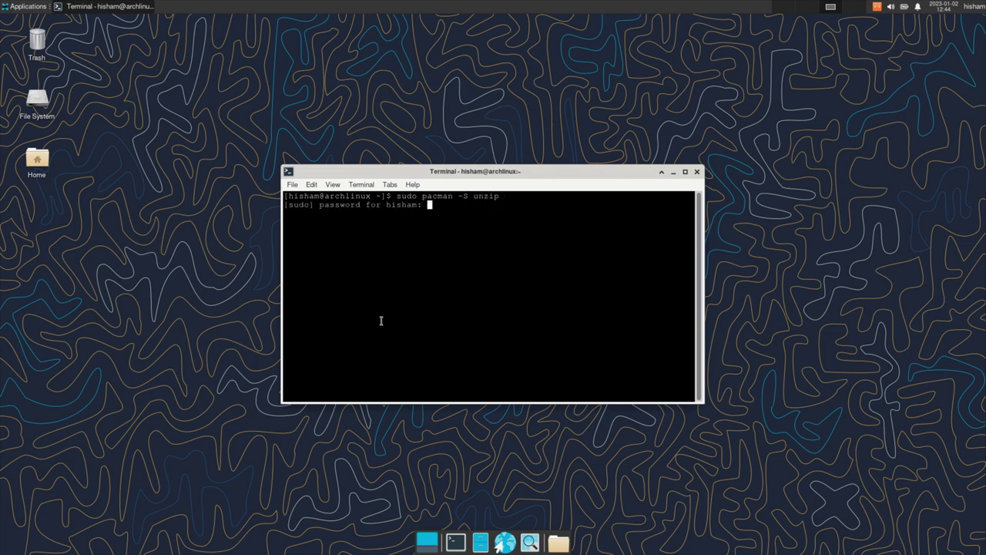
{"action": "key", "text": "Return"}
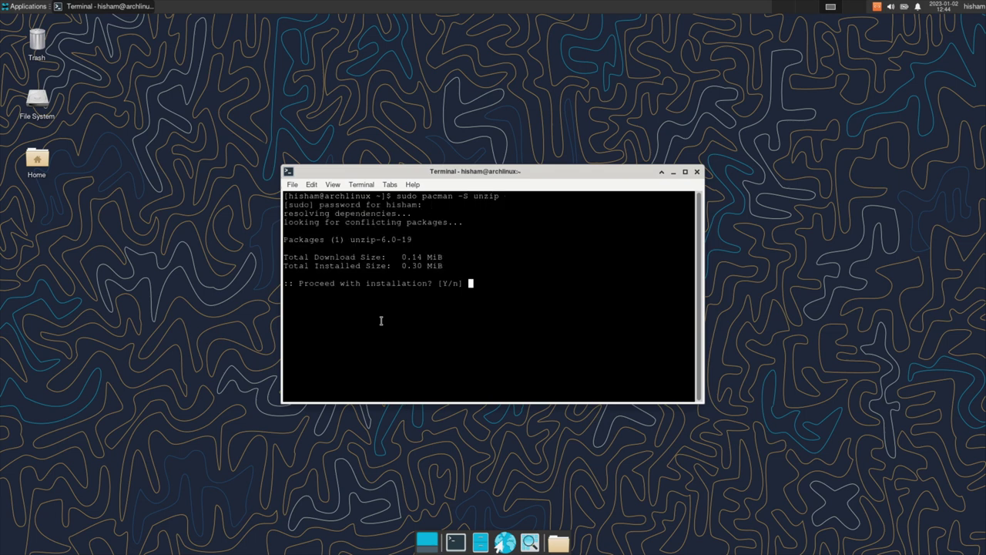
{"action": "key", "text": "Return"}
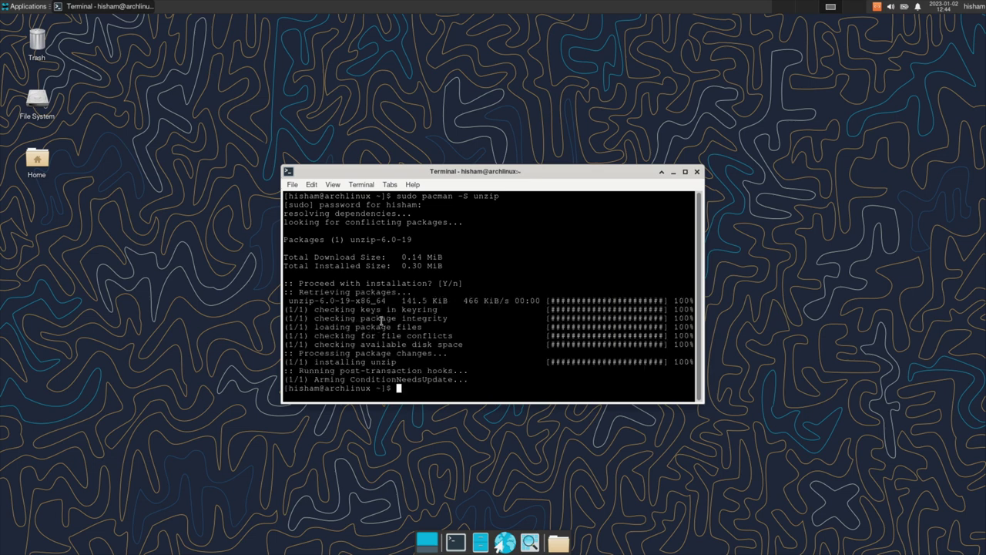
{"action": "left_click", "coordinate": [696, 173]}
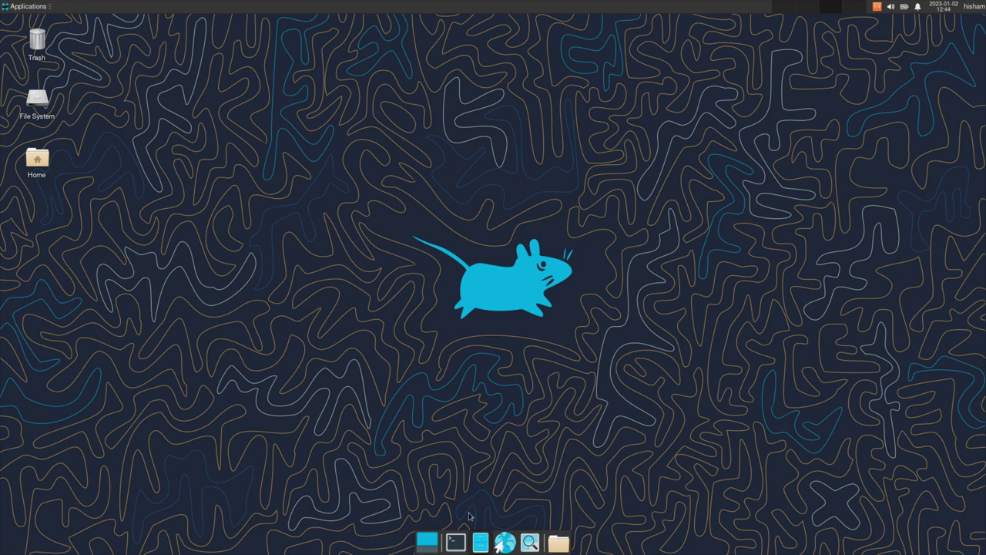
- Extract FantasqueSansMono.zip and Open_Sans.zip in place inside the home directory's Downloads folder
{"action": "left_click", "coordinate": [478, 541]}
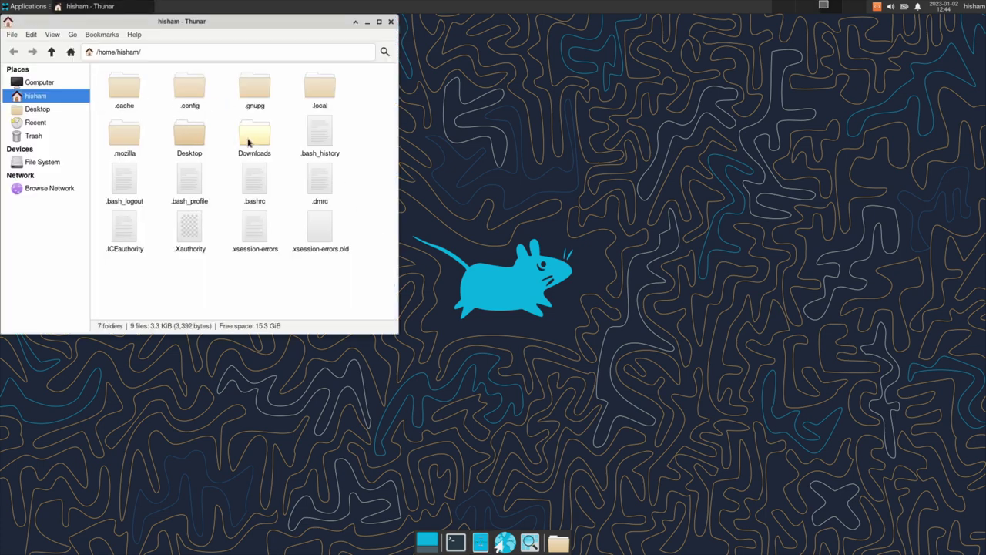
{"action": "double_click", "coordinate": [248, 141]}
{"action": "right_click", "coordinate": [136, 98]}
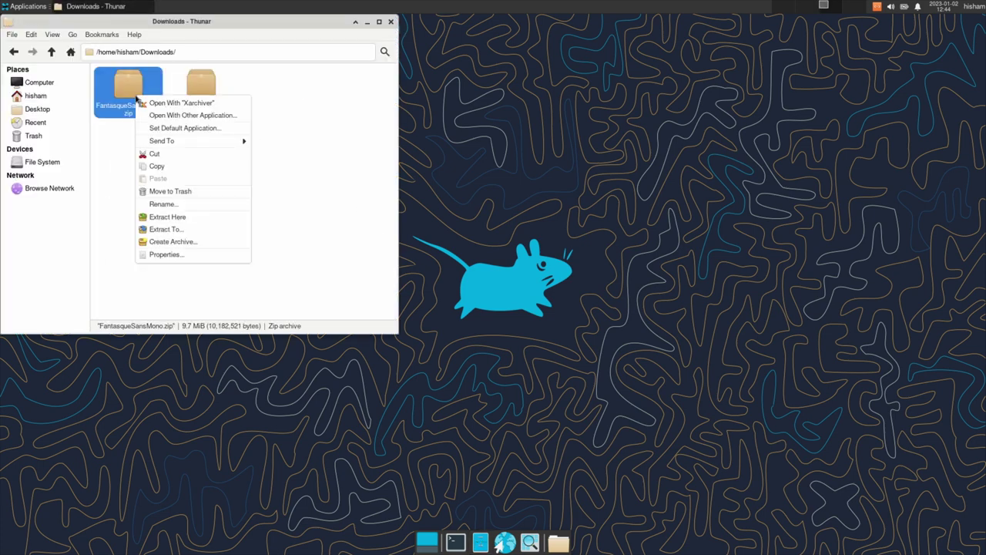
{"action": "left_click", "coordinate": [173, 218]}
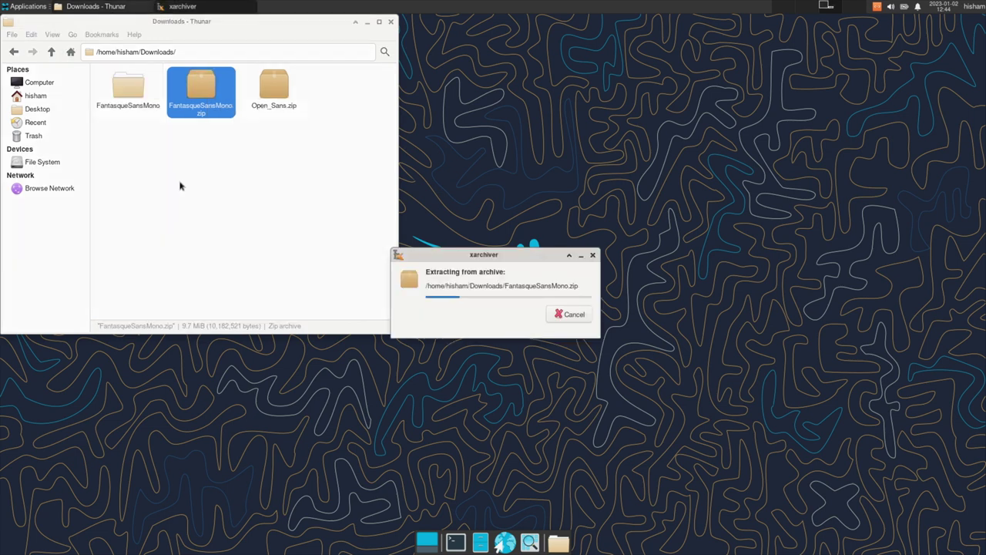
{"action": "right_click", "coordinate": [266, 89]}
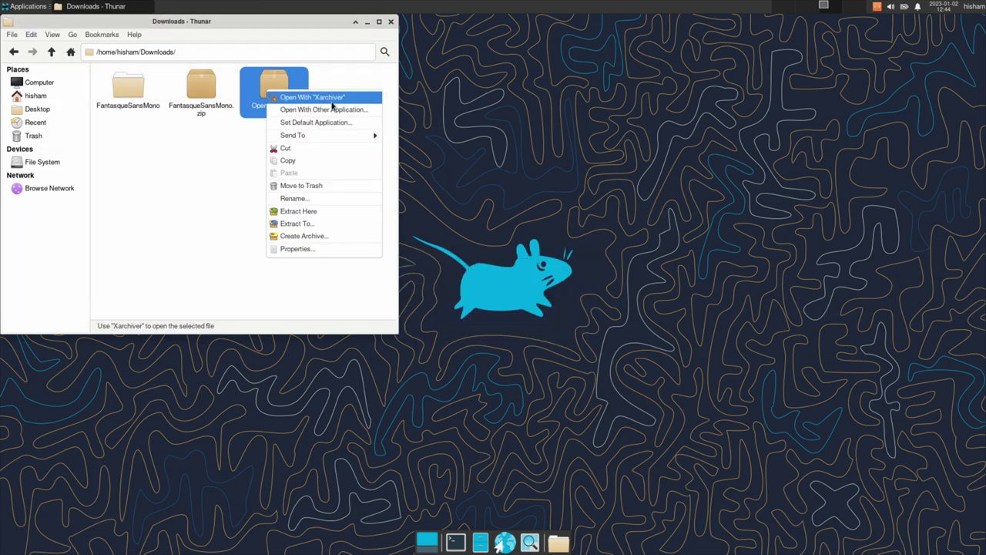
{"action": "left_click", "coordinate": [312, 214]}
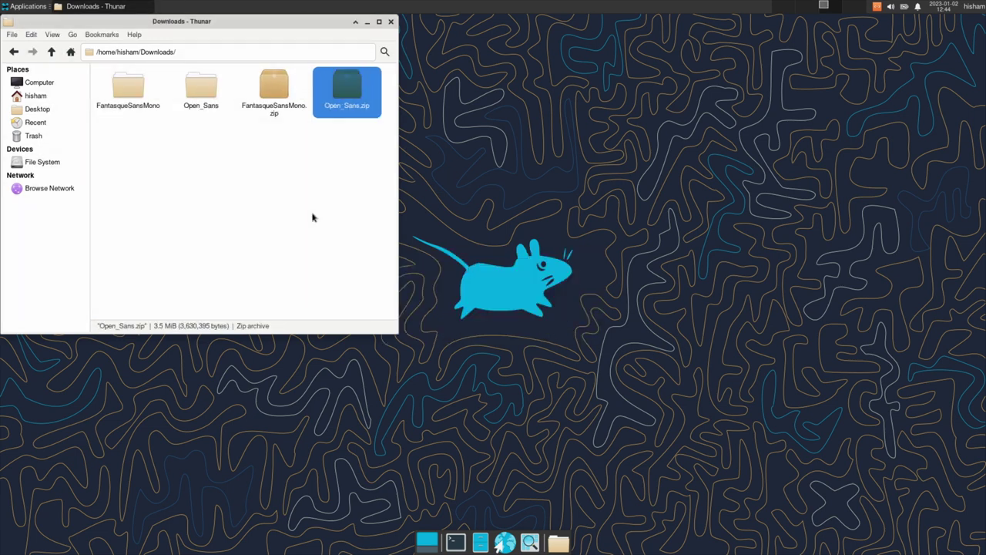
- Copy the two OpenSans variable font files from Downloads/Open_Sans into the home directory's .local/share/fonts folder
{"action": "double_click", "coordinate": [208, 92]}
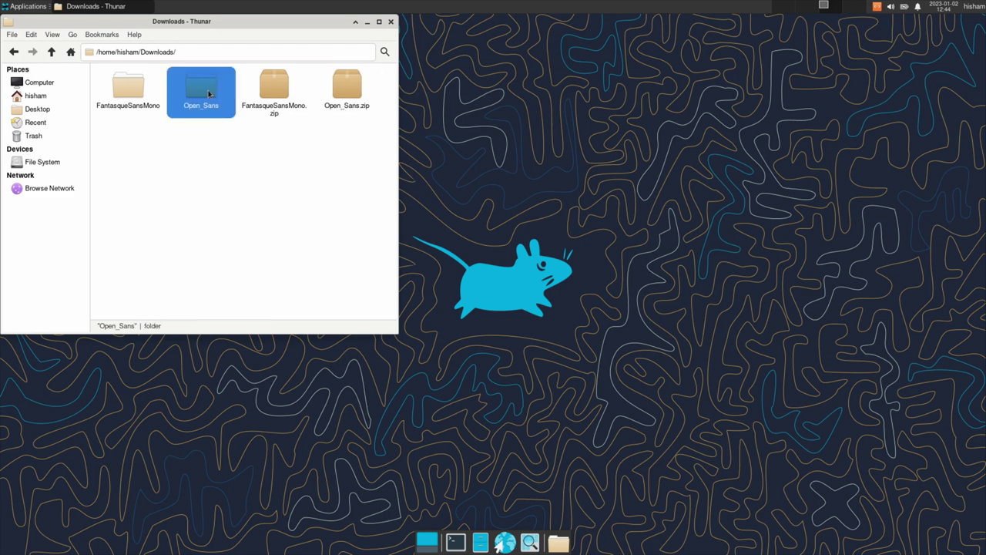
{"action": "left_click_drag", "start_coordinate": [253, 147], "coordinate": [336, 92]}
{"action": "right_click", "coordinate": [337, 93]}
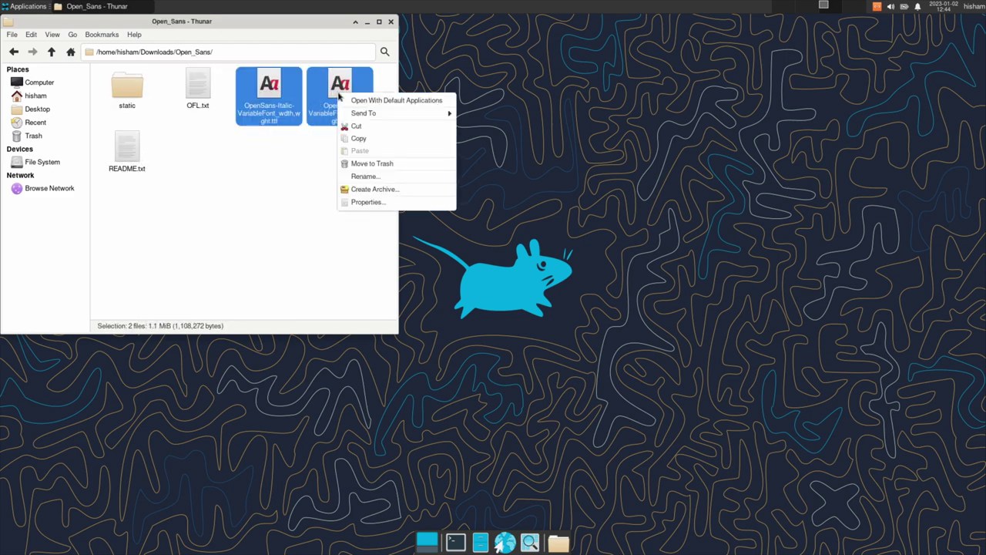
{"action": "left_click", "coordinate": [383, 126]}
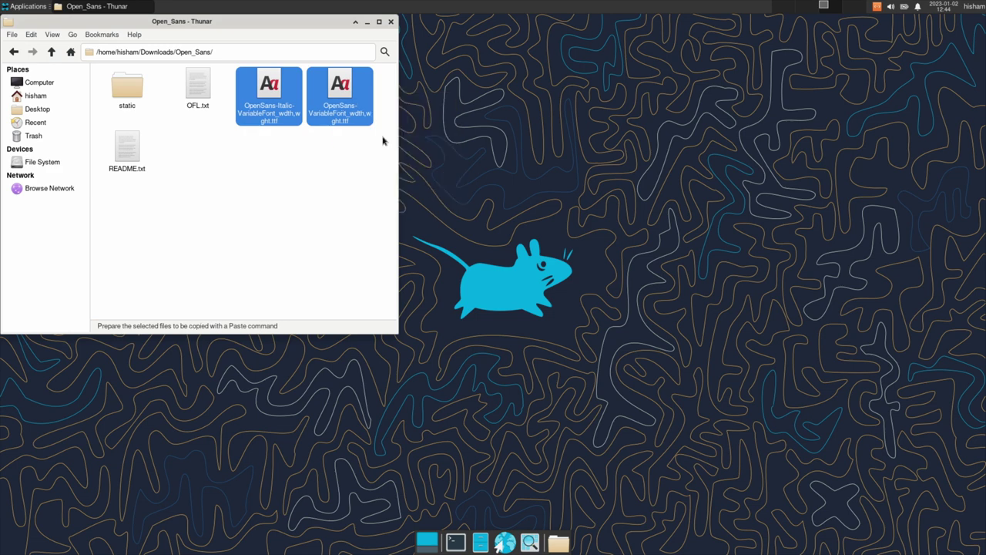
{"action": "left_click", "coordinate": [481, 543]}
{"action": "double_click", "coordinate": [700, 100]}
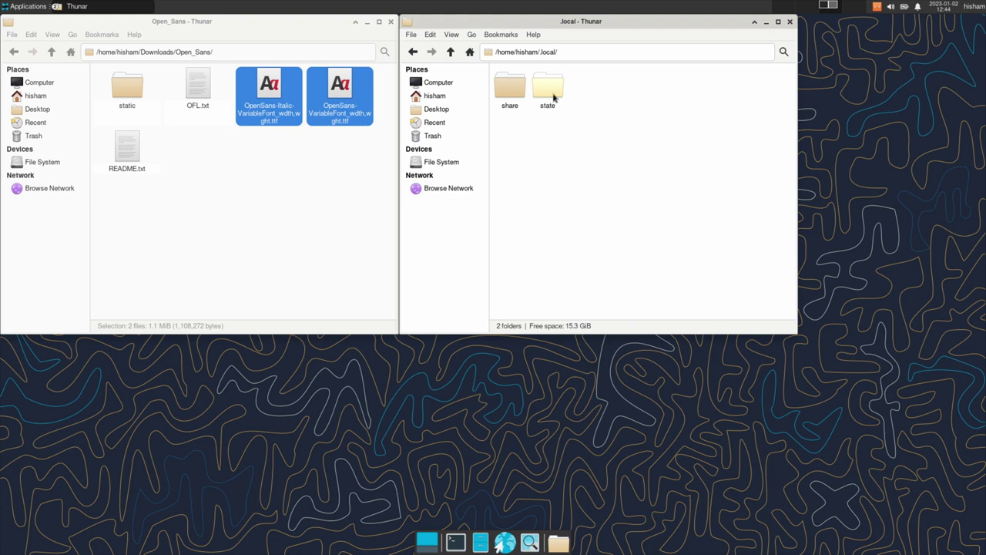
{"action": "double_click", "coordinate": [509, 87]}
{"action": "left_click", "coordinate": [523, 92]}
{"action": "double_click", "coordinate": [523, 93]}
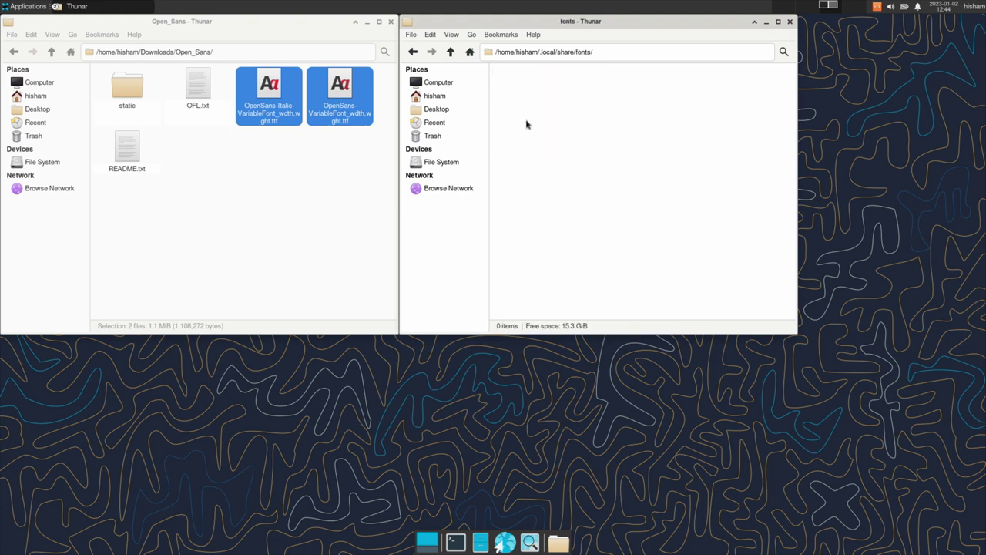
{"action": "right_click", "coordinate": [526, 124]}
{"action": "left_click", "coordinate": [565, 155]}
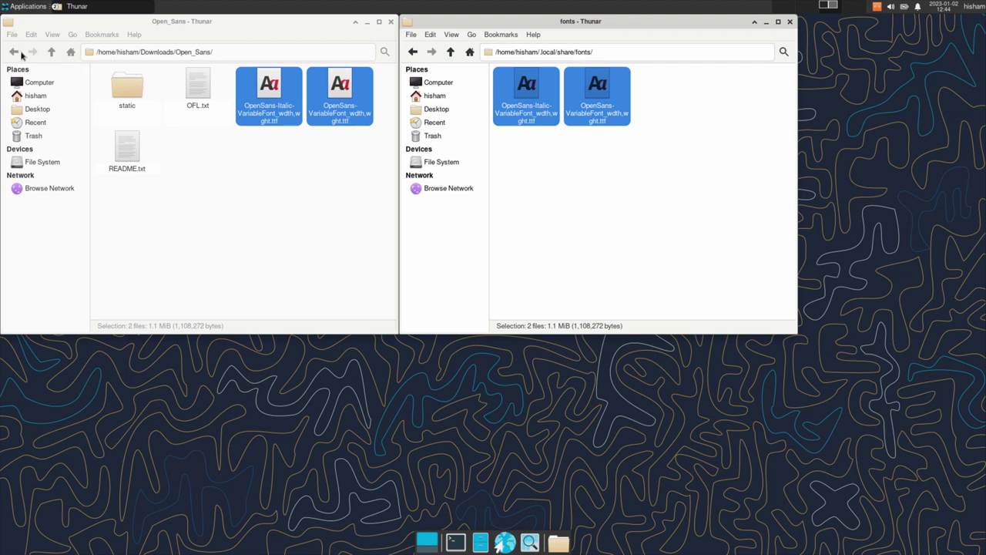
- Select all files in Downloads/FantasqueSansMono except the eight Windows Compatible font files
{"action": "left_click", "coordinate": [14, 52]}
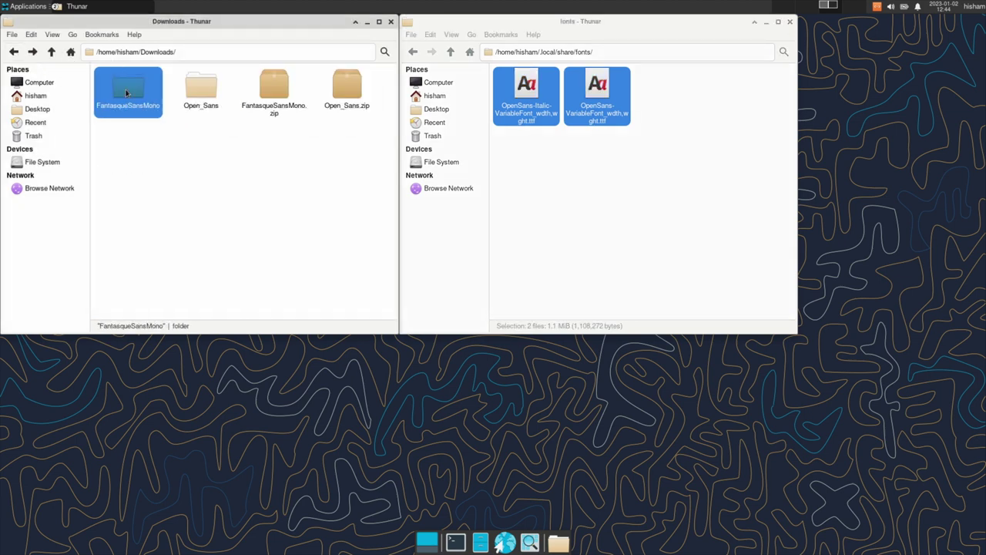
{"action": "double_click", "coordinate": [123, 89]}
{"action": "key", "text": "ctrl+a"}
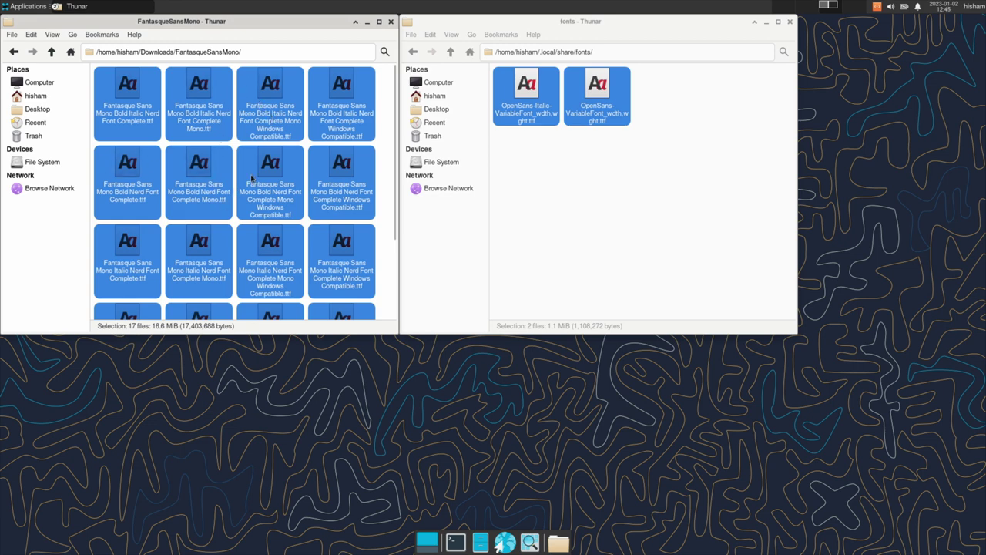
{"action": "left_click", "coordinate": [273, 108], "text": "ctrl"}
{"action": "left_click", "coordinate": [346, 104], "text": "ctrl"}
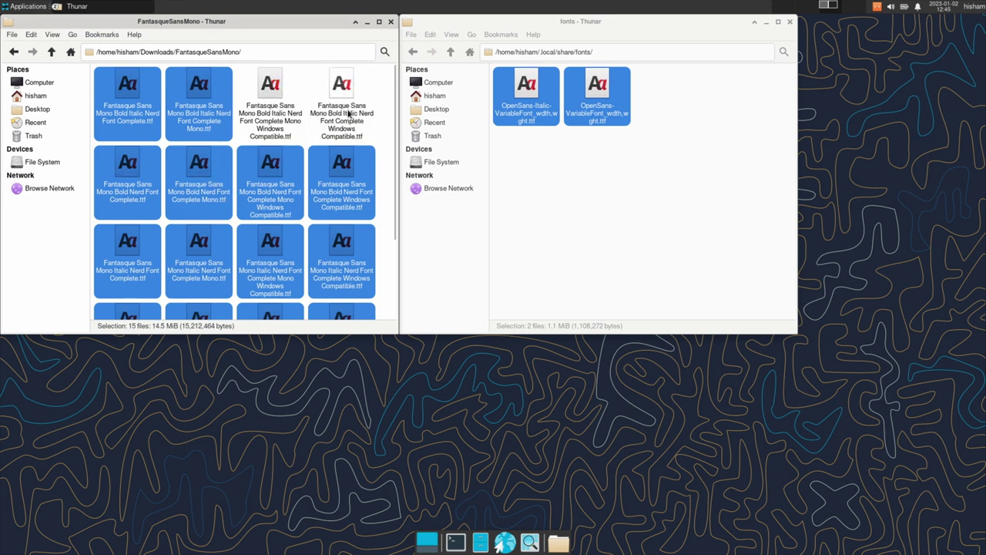
{"action": "left_click", "coordinate": [330, 189], "text": "ctrl"}
{"action": "left_click", "coordinate": [266, 192], "text": "ctrl"}
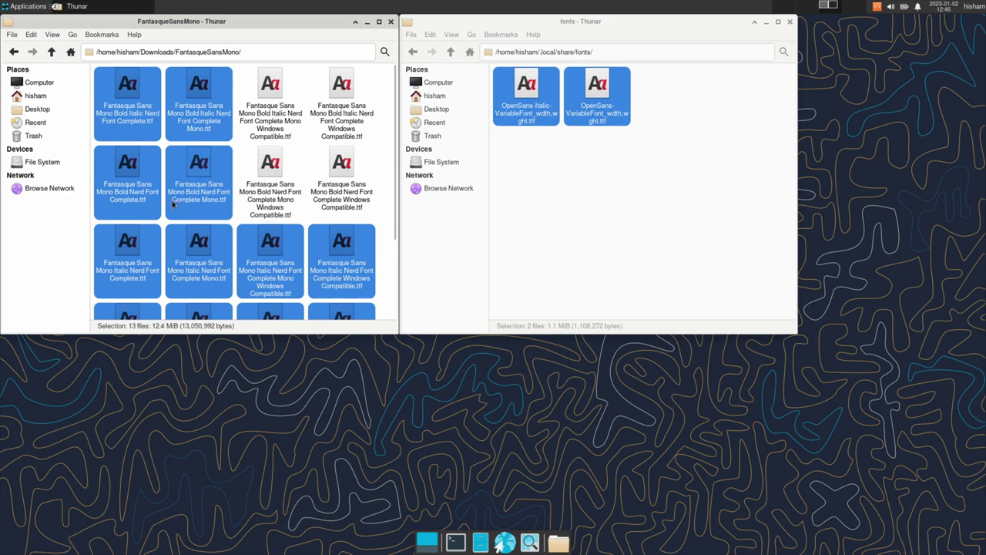
{"action": "left_click", "coordinate": [264, 281], "text": "ctrl"}
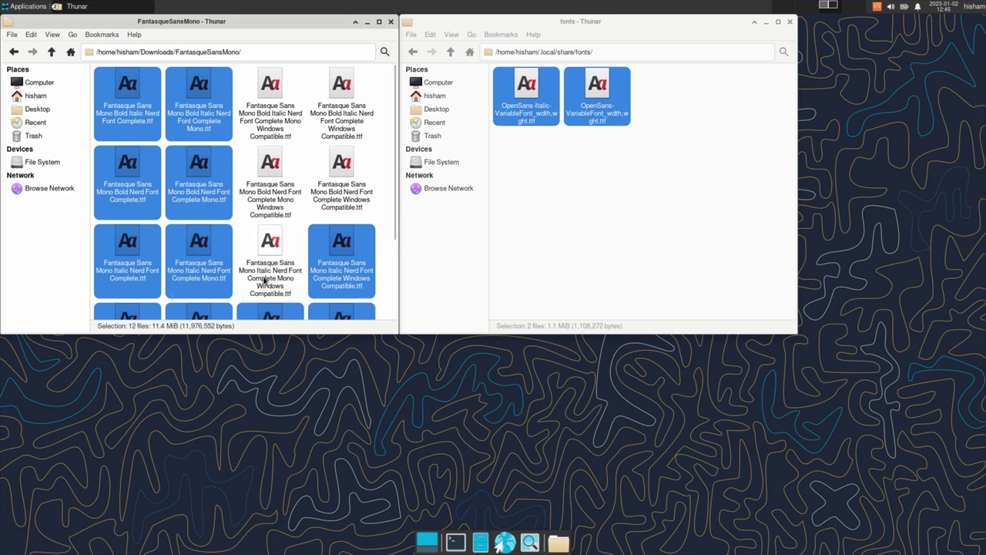
{"action": "left_click", "coordinate": [331, 278], "text": "ctrl"}
{"action": "scroll", "coordinate": [331, 281], "scroll_direction": "down", "scroll_amount": 3}
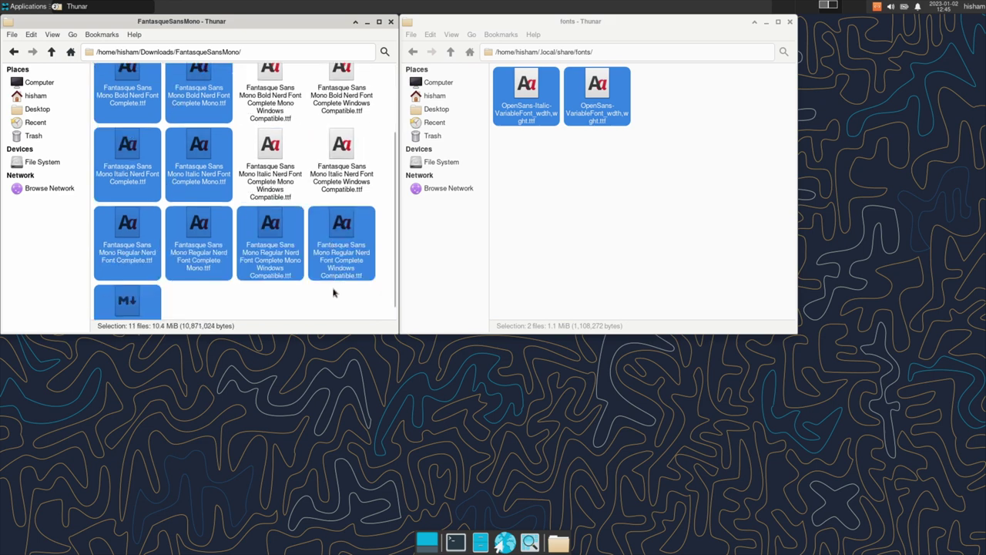
{"action": "left_click", "coordinate": [341, 232], "text": "ctrl"}
{"action": "left_click", "coordinate": [275, 262], "text": "ctrl"}
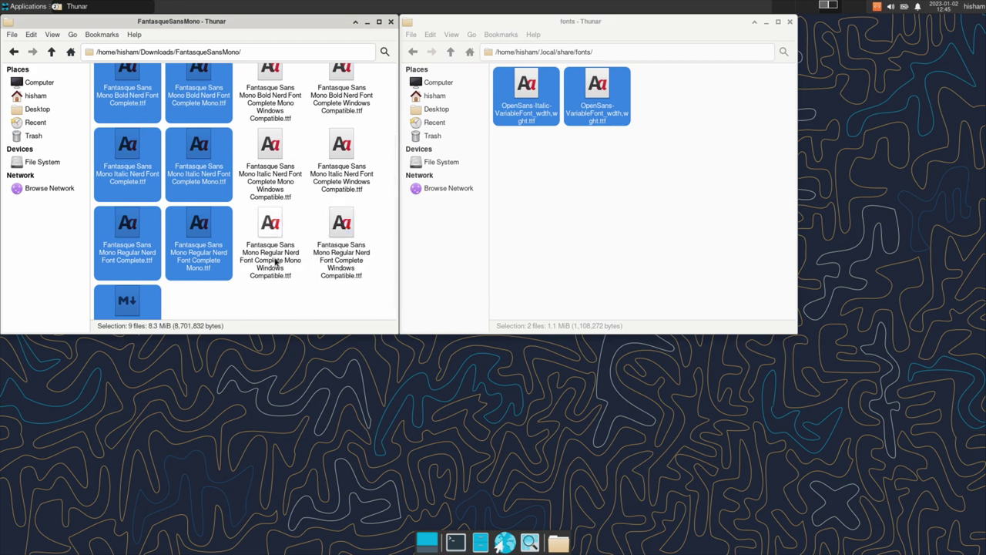
- Exclude readme.md from the selection and copy the remaining Fantasque Sans Mono fonts into the .local/share/fonts folder
{"action": "scroll", "coordinate": [275, 262], "scroll_direction": "down", "scroll_amount": 1}
{"action": "key", "text": "ctrl+minus"}
{"action": "key", "text": "ctrl+minus"}
{"action": "key", "text": "ctrl+minus"}
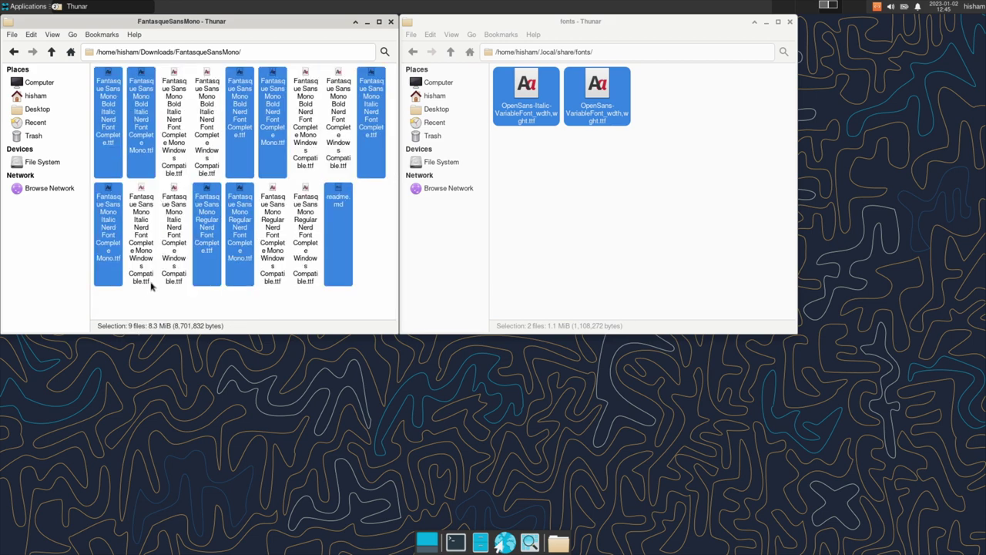
{"action": "key", "text": "ctrl+plus"}
{"action": "key", "text": "ctrl+plus"}
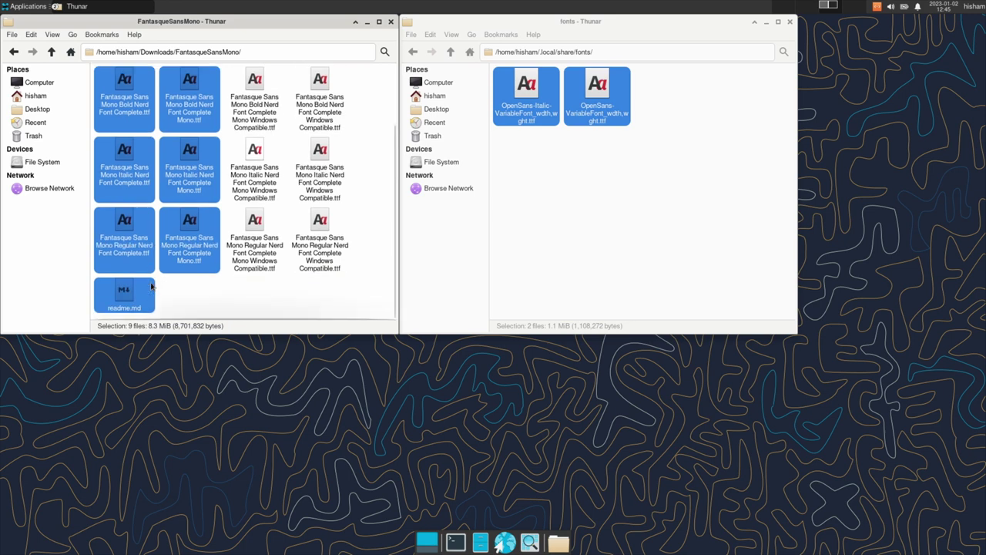
{"action": "left_click", "coordinate": [146, 289], "text": "ctrl"}
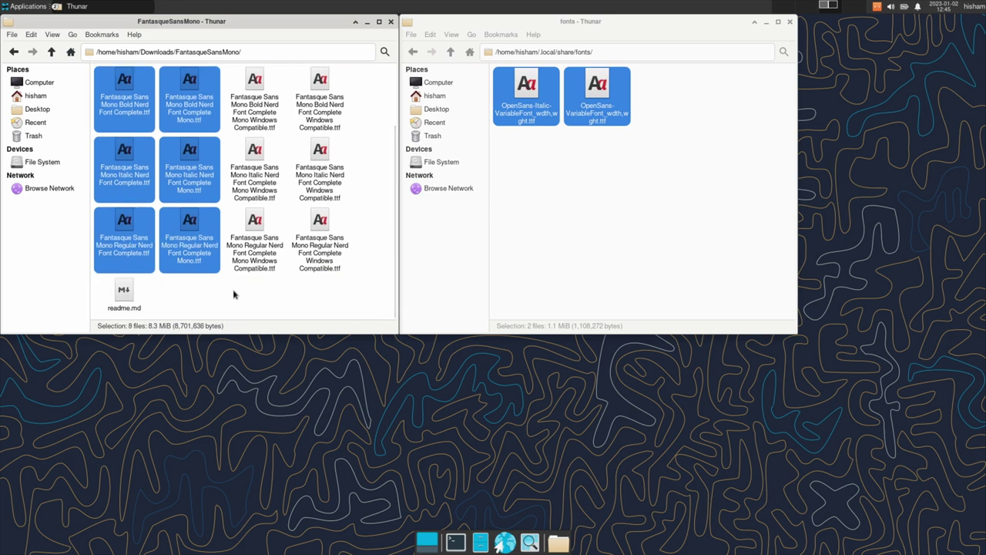
{"action": "scroll", "coordinate": [233, 293], "scroll_direction": "up", "scroll_amount": 2}
{"action": "left_click", "coordinate": [548, 211]}
{"action": "key", "text": "ctrl+v"}
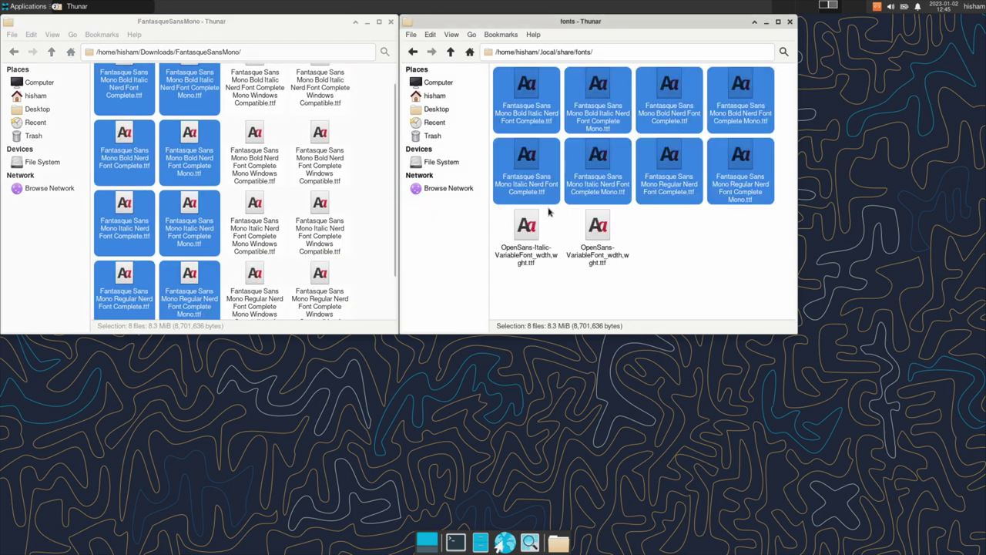
- Rebuild the font cache by running fc-cache -fv in a terminal
{"action": "left_click", "coordinate": [456, 542]}
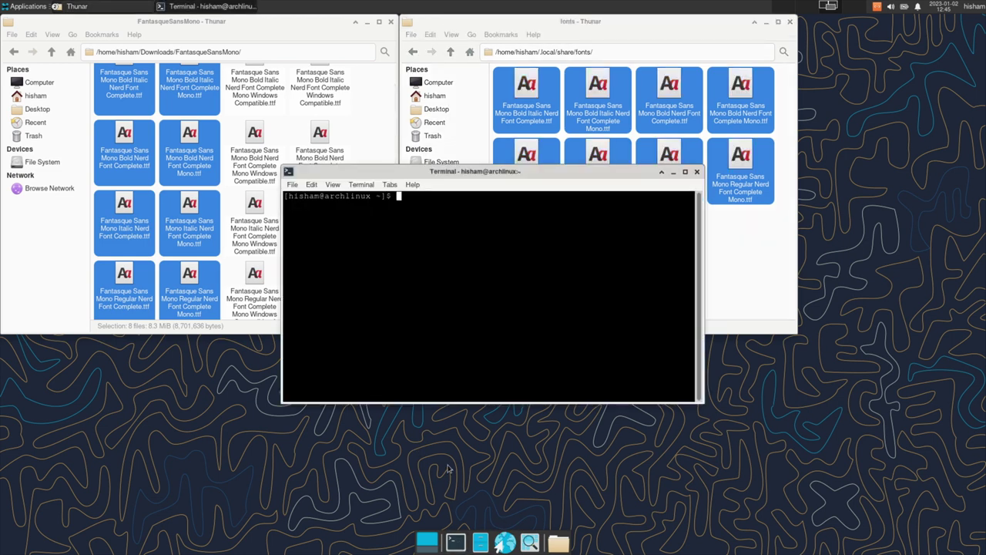
{"action": "type", "text": "fc-cache -fv"}
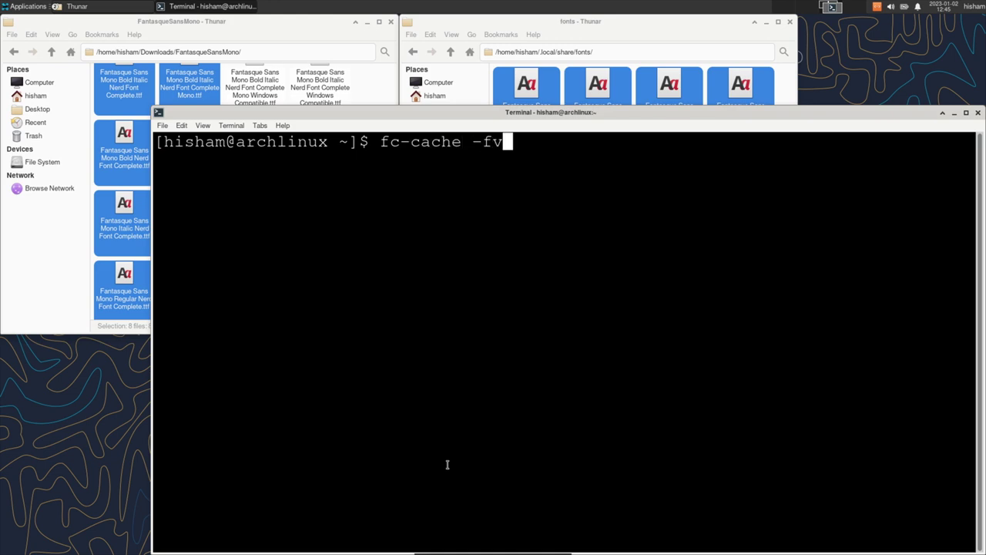
{"action": "key", "text": "Return"}
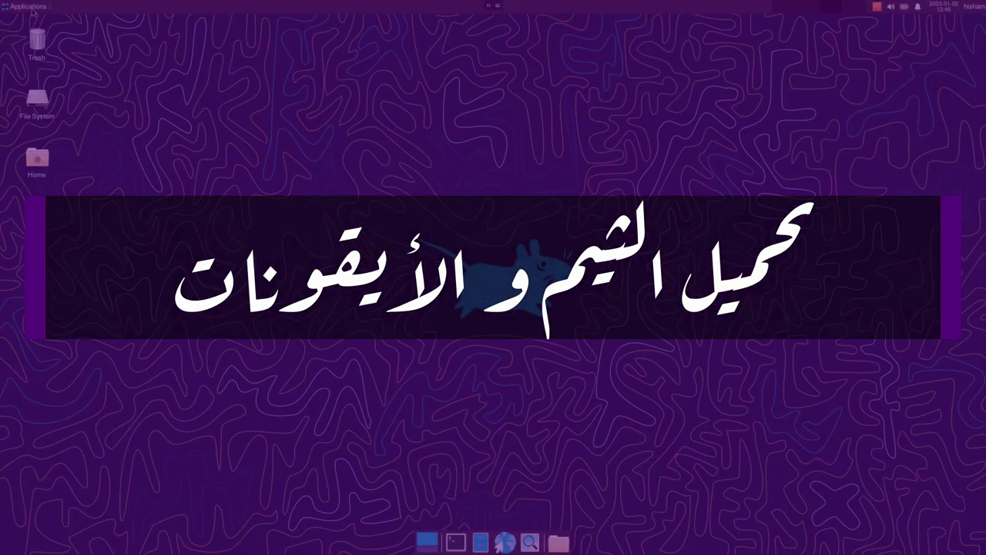
- Switch to Firefox and open the pling.com website
{"action": "left_click", "coordinate": [26, 6]}
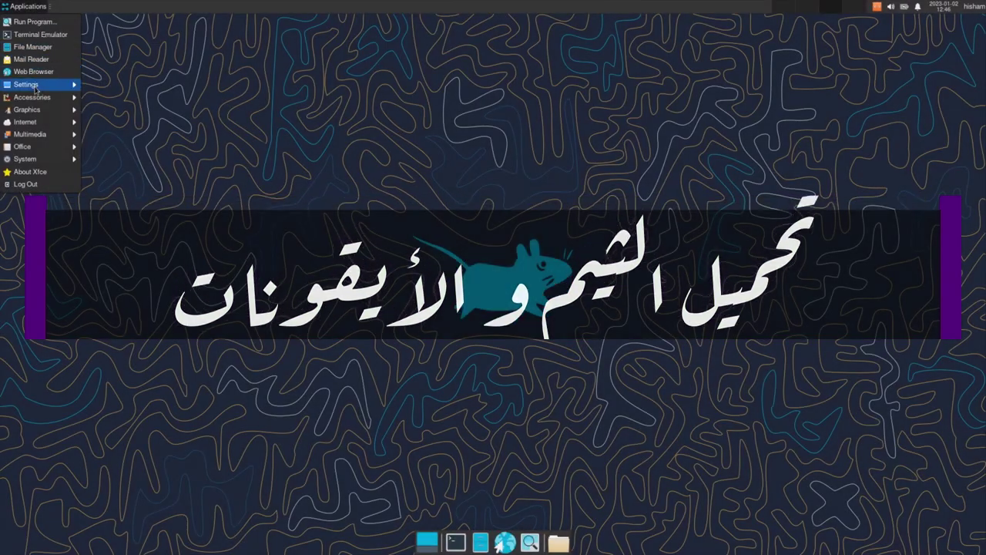
{"action": "mouse_move", "coordinate": [37, 112]}
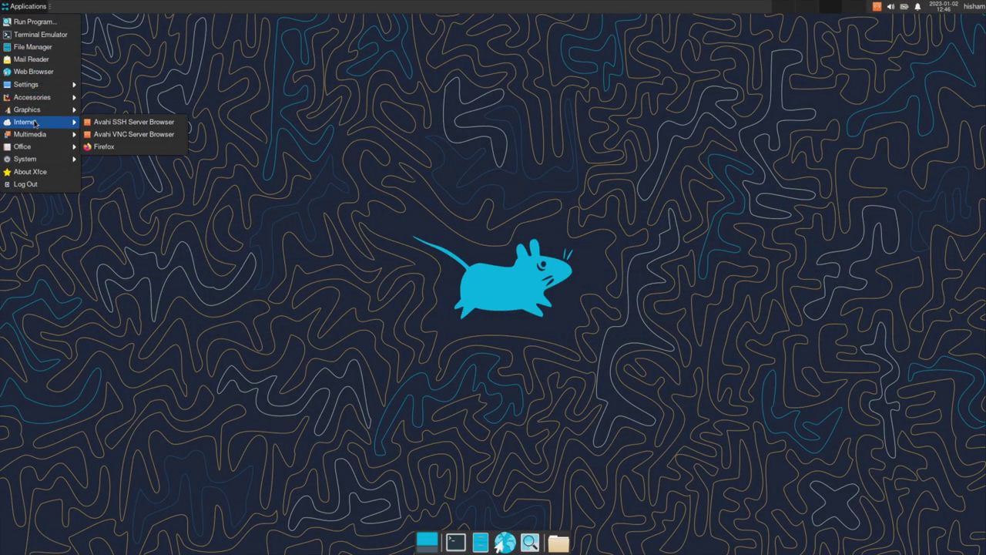
{"action": "left_click", "coordinate": [117, 149]}
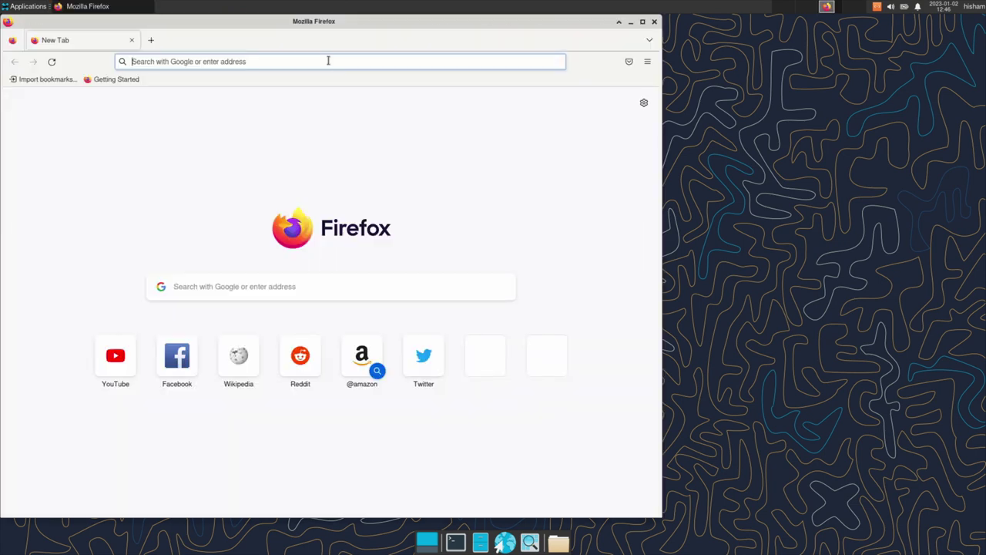
{"action": "left_click", "coordinate": [326, 61]}
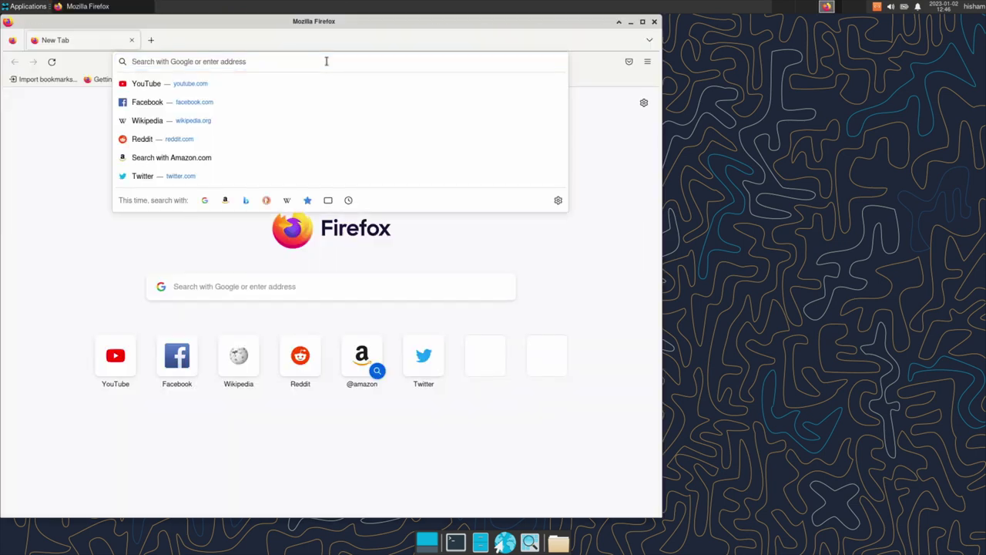
{"action": "type", "text": "pling.com"}
{"action": "key", "text": "Return"}
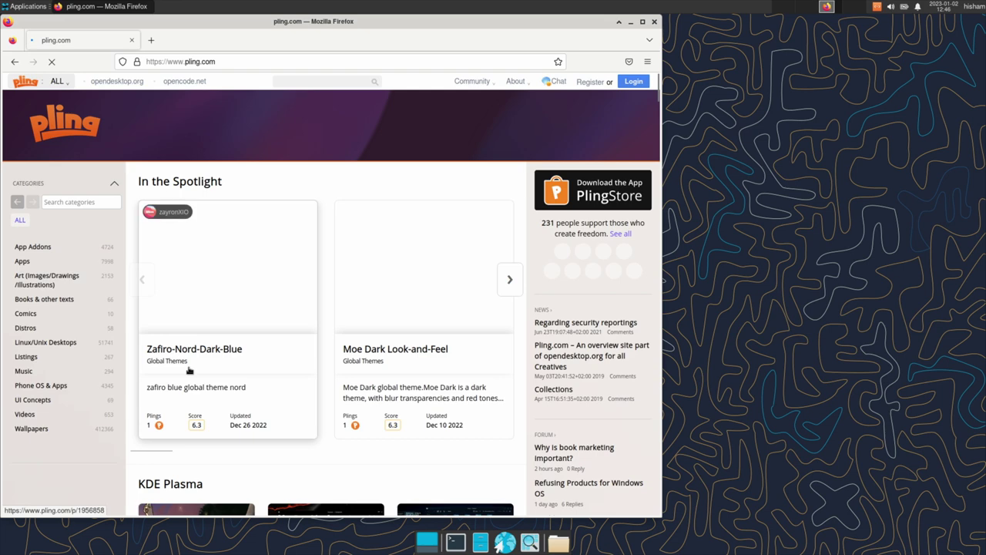
- Search Pling for jasper, open the Jasper-gtk-theme page and show its list of files
{"action": "scroll", "coordinate": [188, 370], "scroll_direction": "down", "scroll_amount": 3}
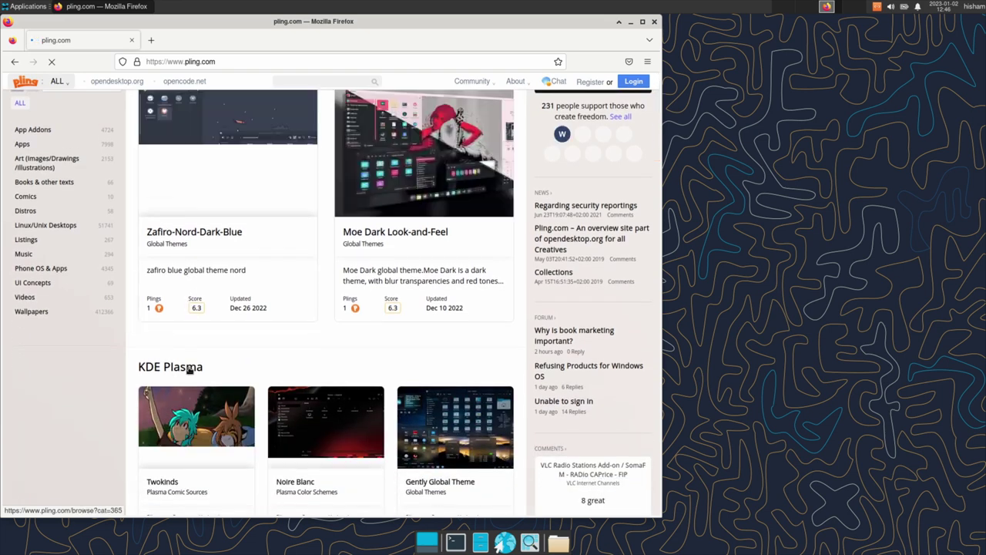
{"action": "scroll", "coordinate": [189, 370], "scroll_direction": "up", "scroll_amount": 3}
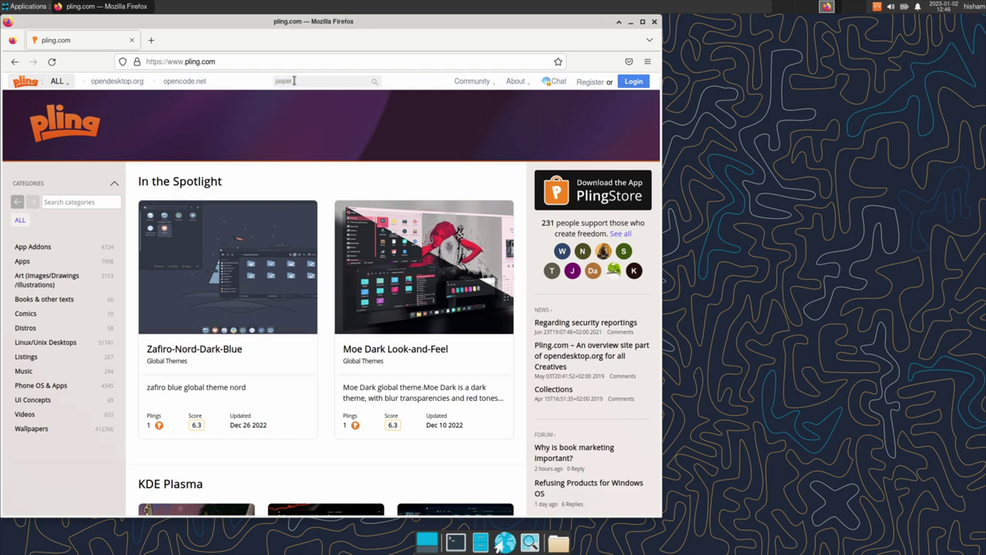
{"action": "key", "text": "Return"}
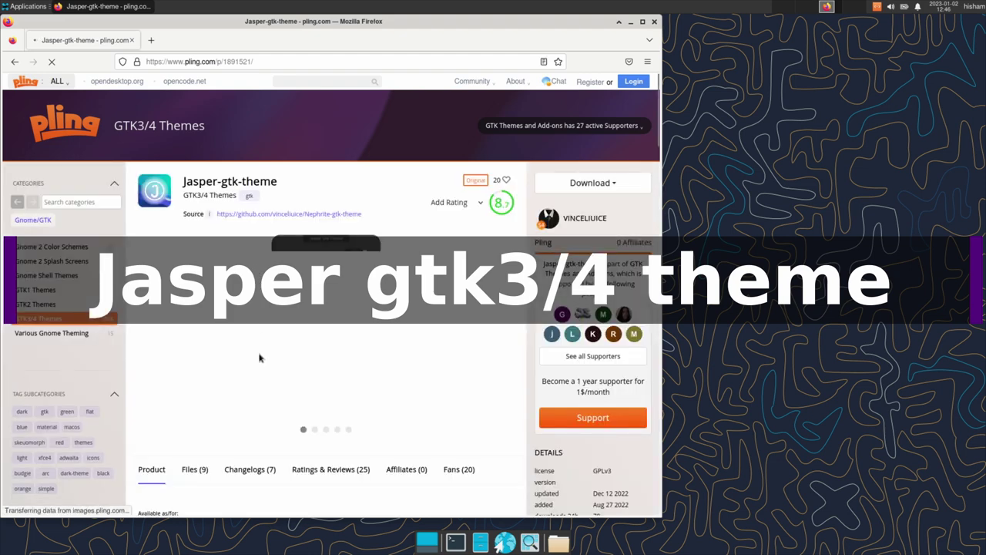
{"action": "scroll", "coordinate": [258, 364], "scroll_direction": "down", "scroll_amount": 3}
{"action": "scroll", "coordinate": [256, 368], "scroll_direction": "down", "scroll_amount": 1}
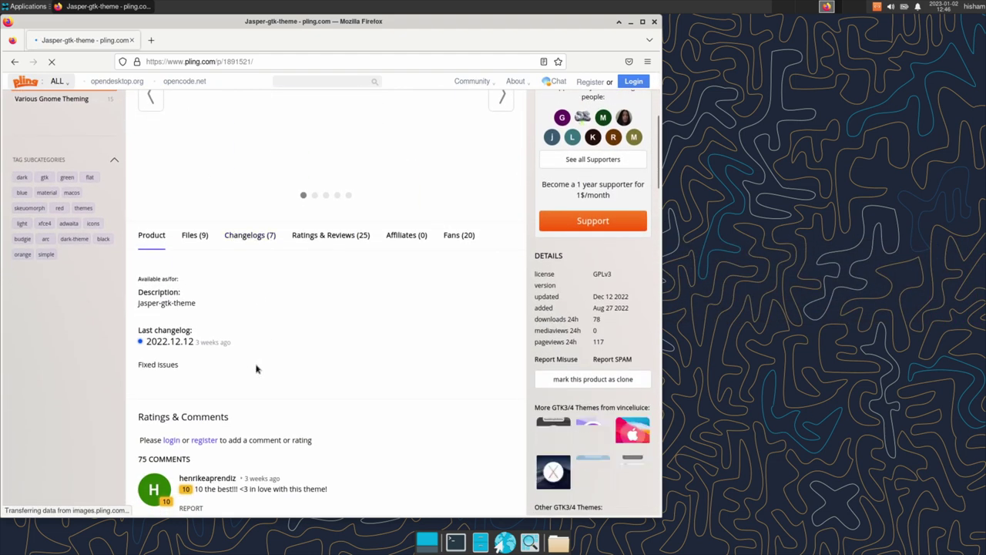
{"action": "left_click", "coordinate": [196, 242]}
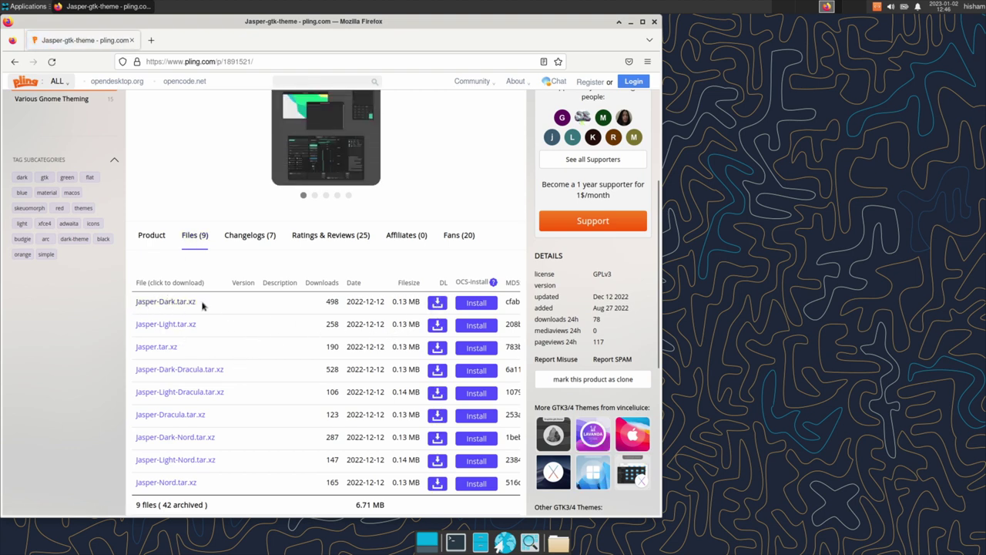
- Download the Jasper-Dark.tar.xz and Jasper-Light.tar.xz theme archives
{"action": "left_click", "coordinate": [435, 306]}
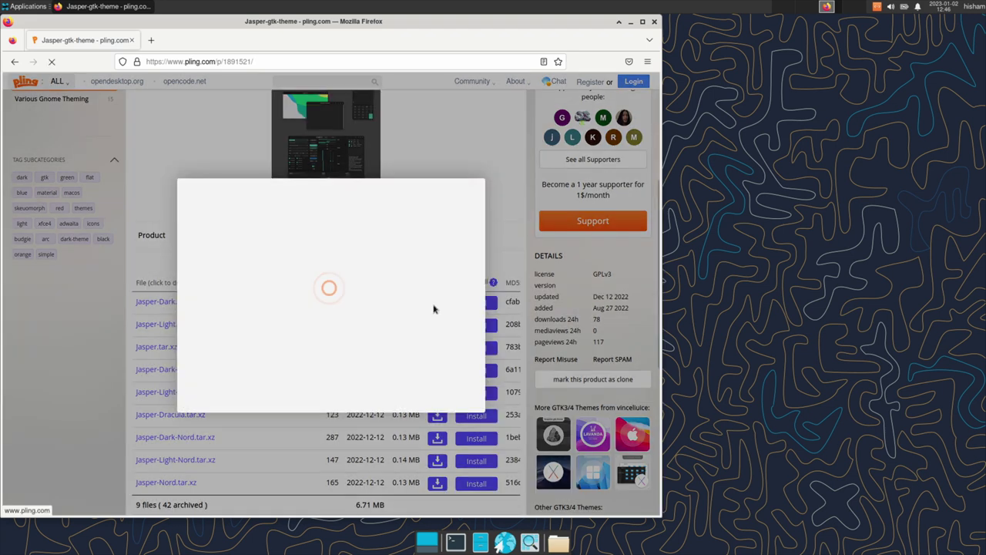
{"action": "left_click", "coordinate": [353, 279]}
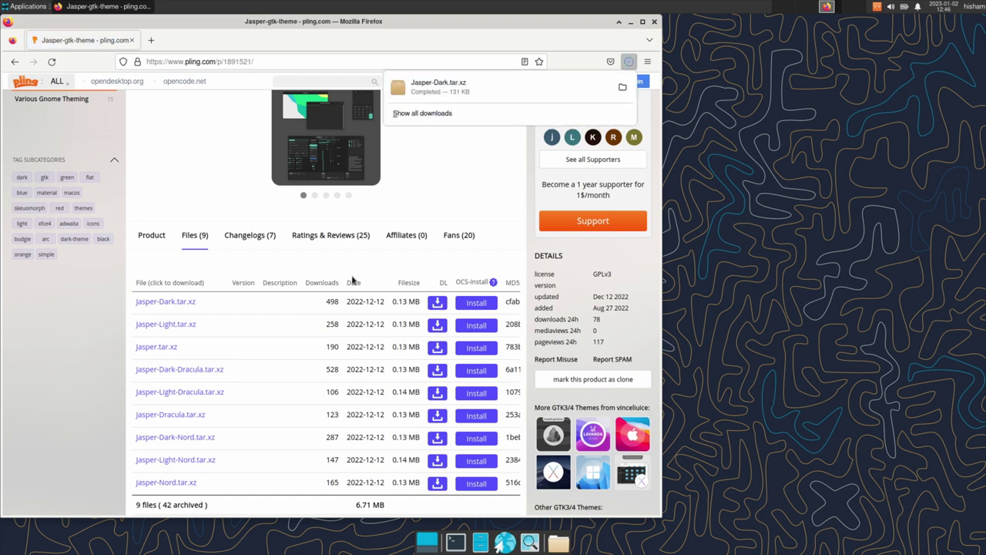
{"action": "left_click", "coordinate": [110, 332]}
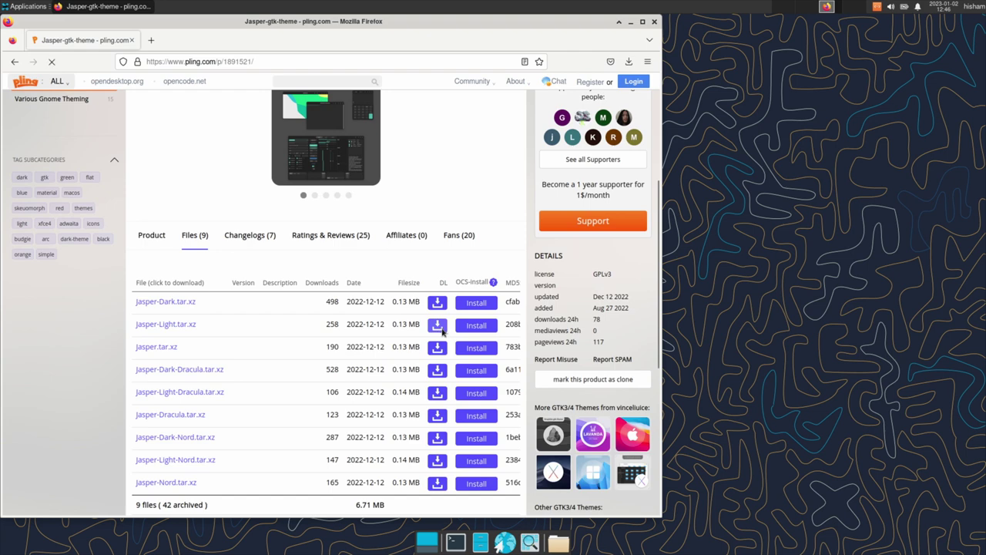
{"action": "left_click", "coordinate": [442, 327]}
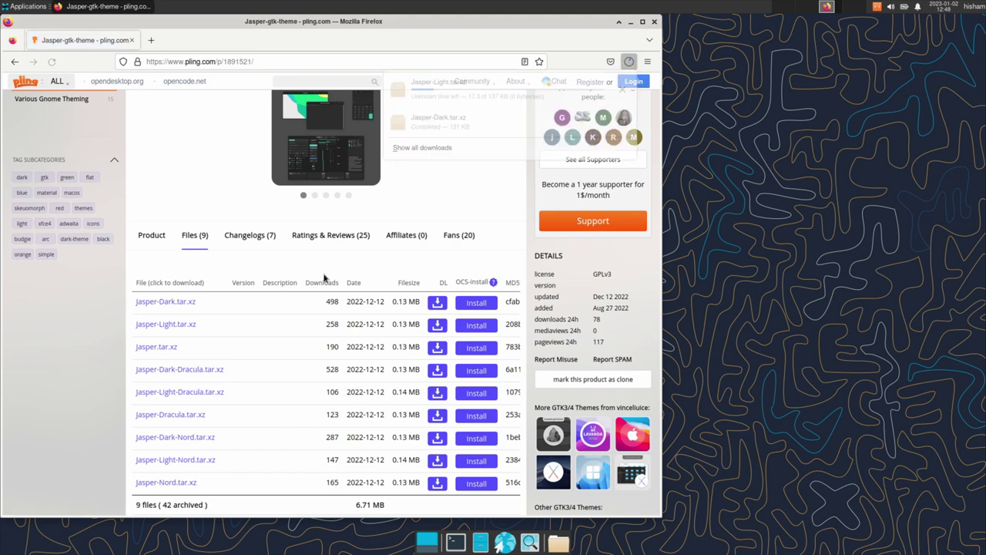
{"action": "left_click", "coordinate": [89, 339]}
{"action": "scroll", "coordinate": [257, 332], "scroll_direction": "up", "scroll_amount": 3}
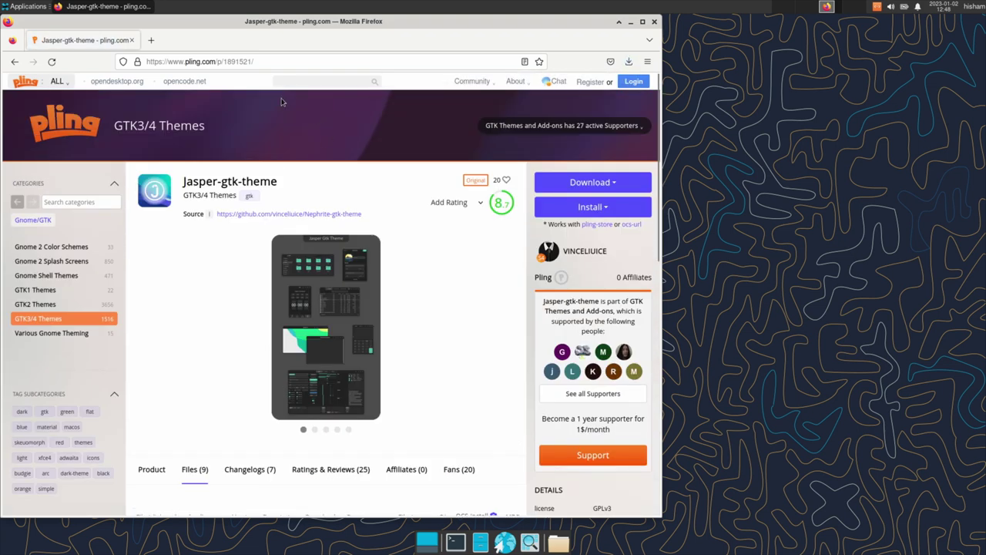
- Search Pling for papirus, open the Papirus full icon theme page and show its list of files
{"action": "type", "text": "papirus"}
{"action": "key", "text": "Return"}
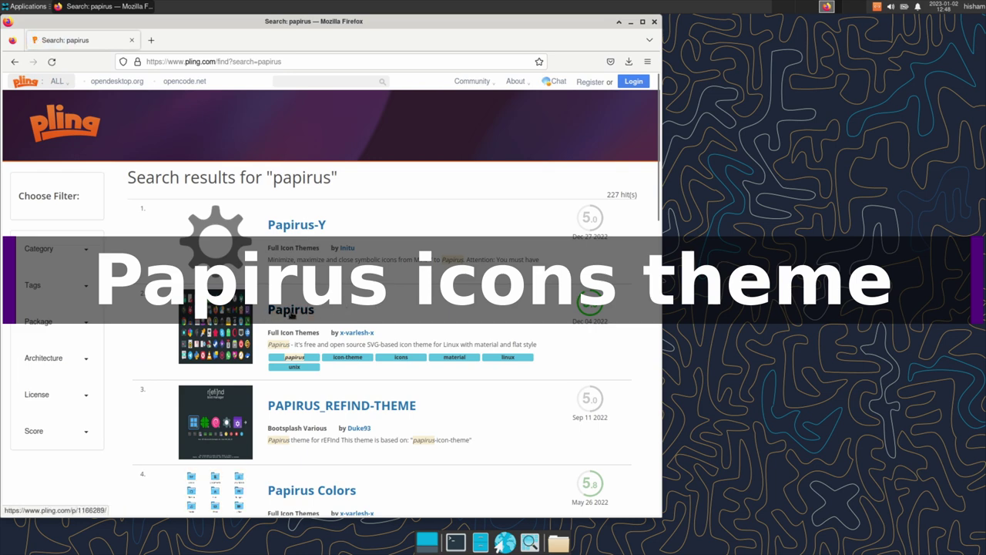
{"action": "left_click", "coordinate": [291, 312]}
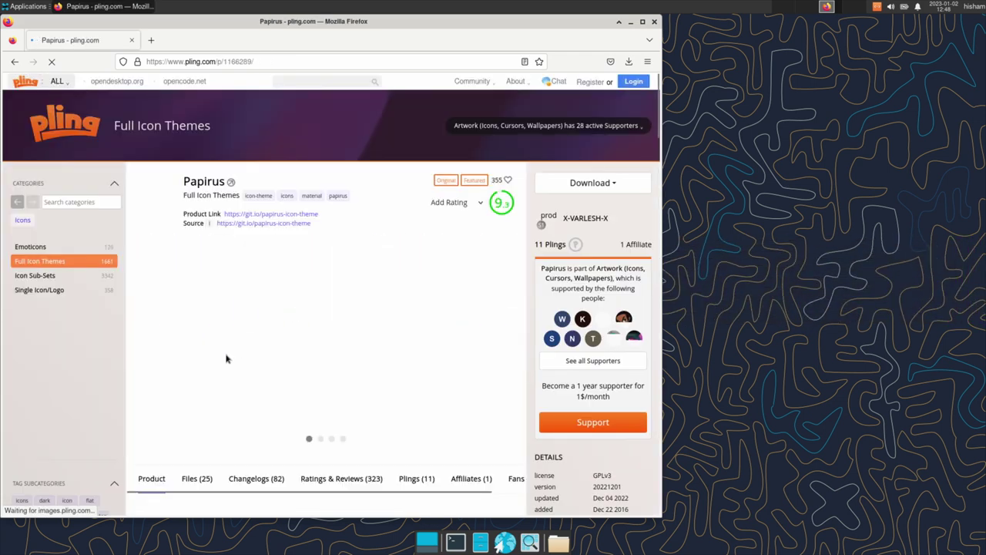
{"action": "scroll", "coordinate": [208, 339], "scroll_direction": "down", "scroll_amount": 5}
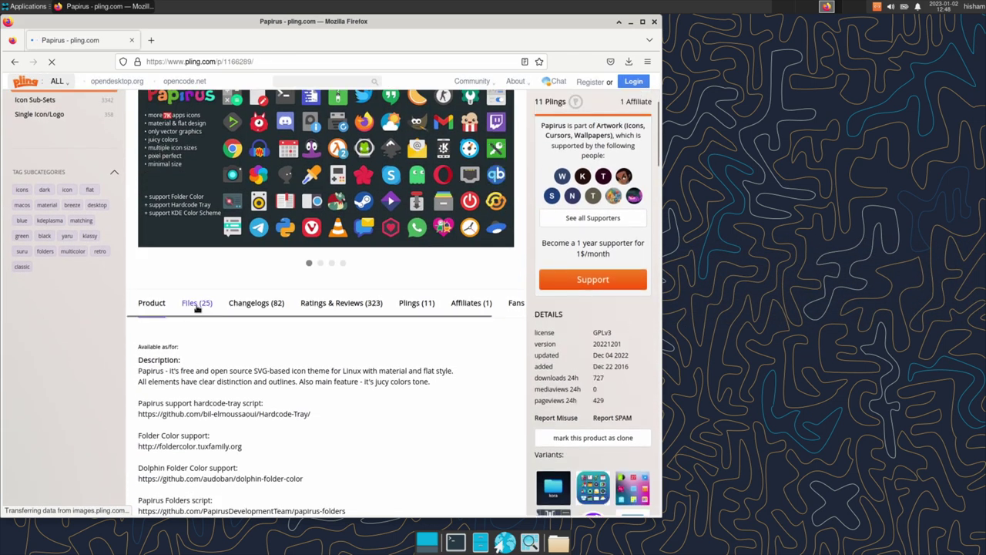
{"action": "left_click", "coordinate": [197, 305]}
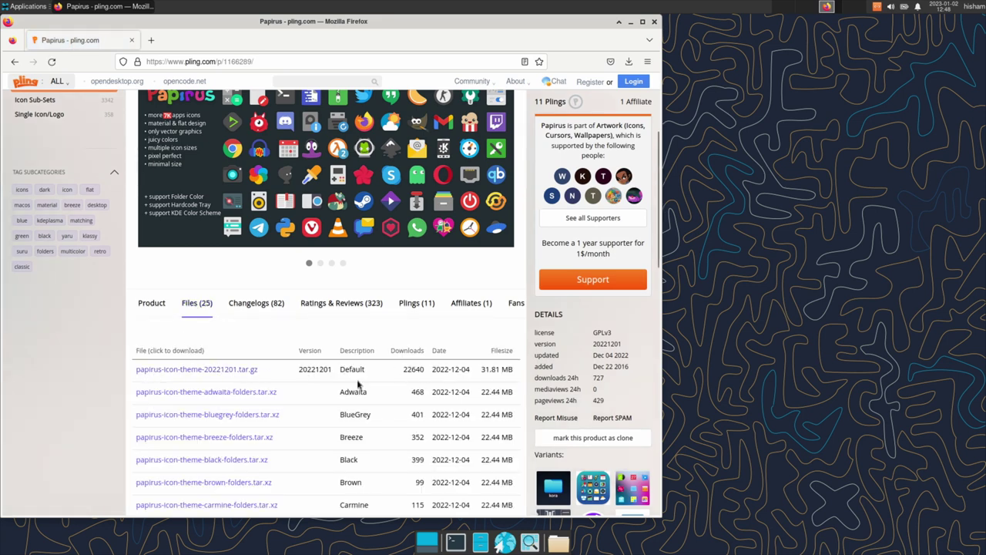
- Download the default papirus-icon-theme-20221201.tar.gz archive and close the browser
{"action": "left_click", "coordinate": [246, 374]}
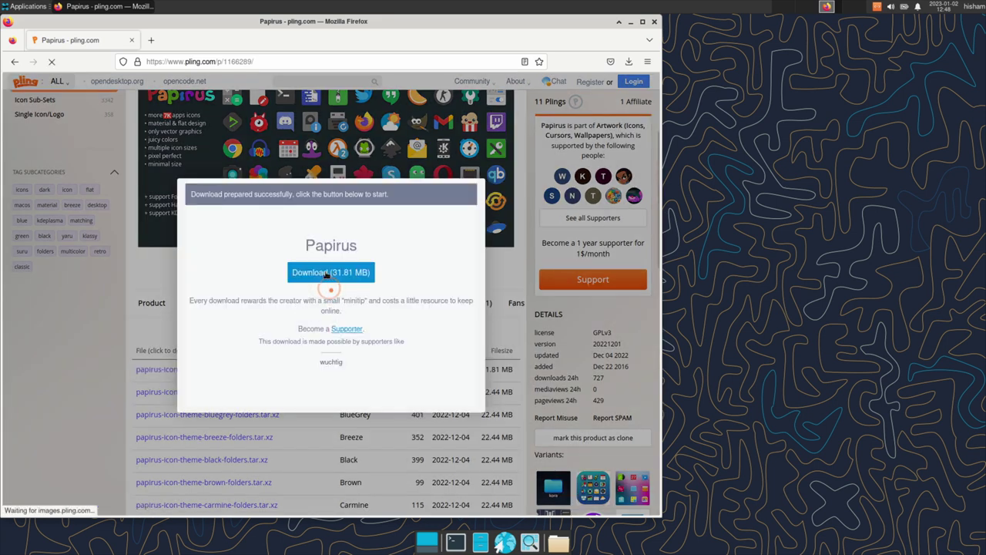
{"action": "left_click", "coordinate": [330, 279]}
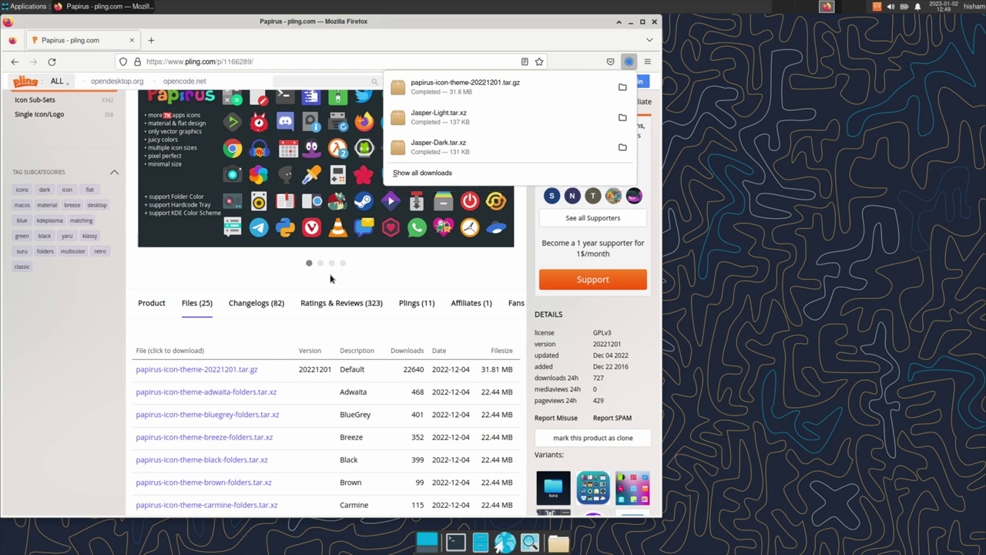
{"action": "left_click", "coordinate": [655, 26]}
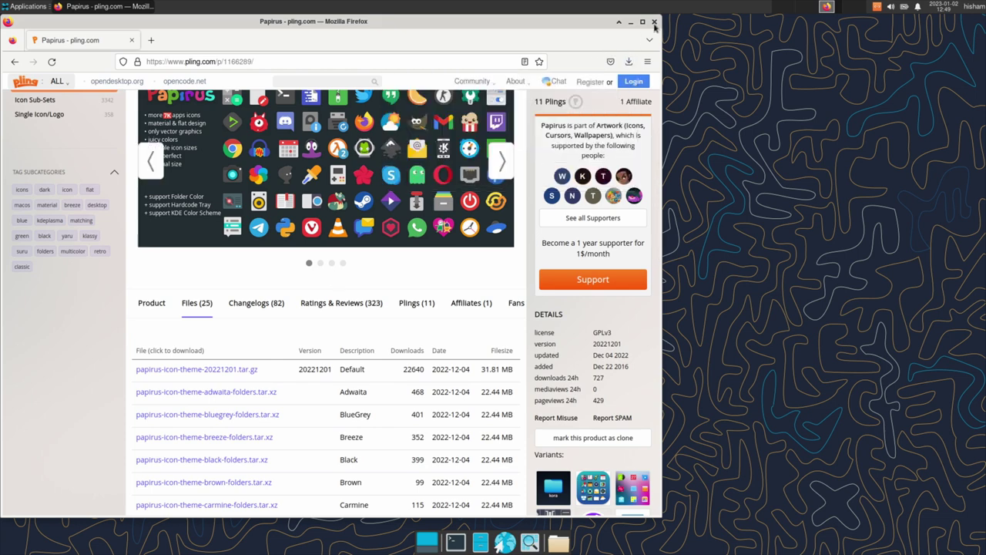
{"action": "left_click", "coordinate": [654, 26]}
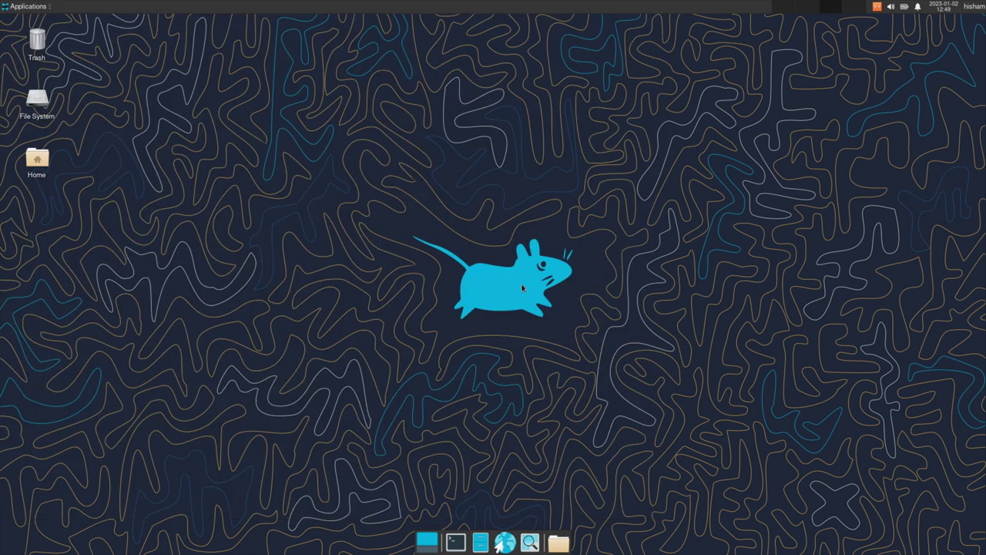
- Open the Downloads folder in the Thunar file manager and extract Jasper-Light.tar.xz and Jasper-Dark.tar.xz there
{"action": "left_click", "coordinate": [480, 542]}
{"action": "left_click", "coordinate": [256, 129]}
{"action": "double_click", "coordinate": [256, 128]}
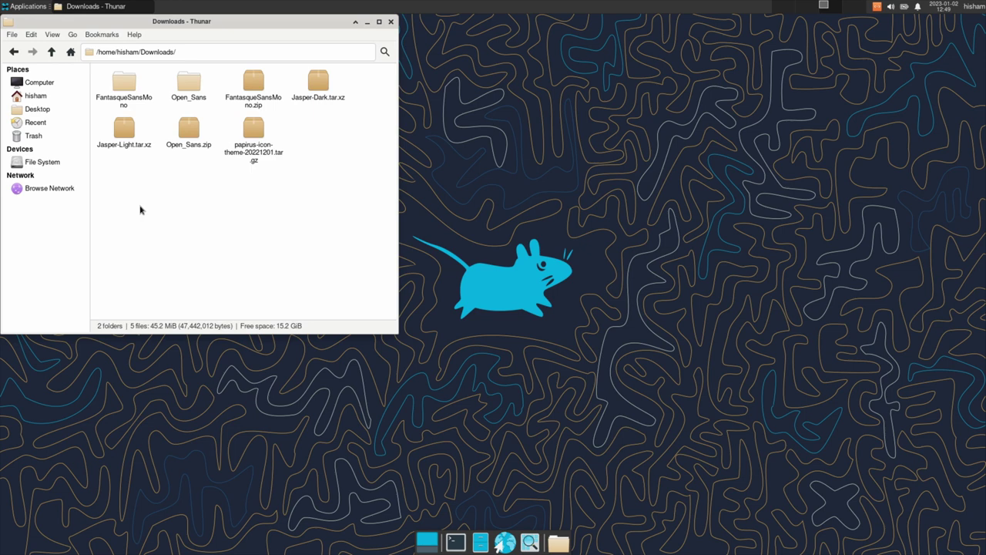
{"action": "right_click", "coordinate": [129, 132]}
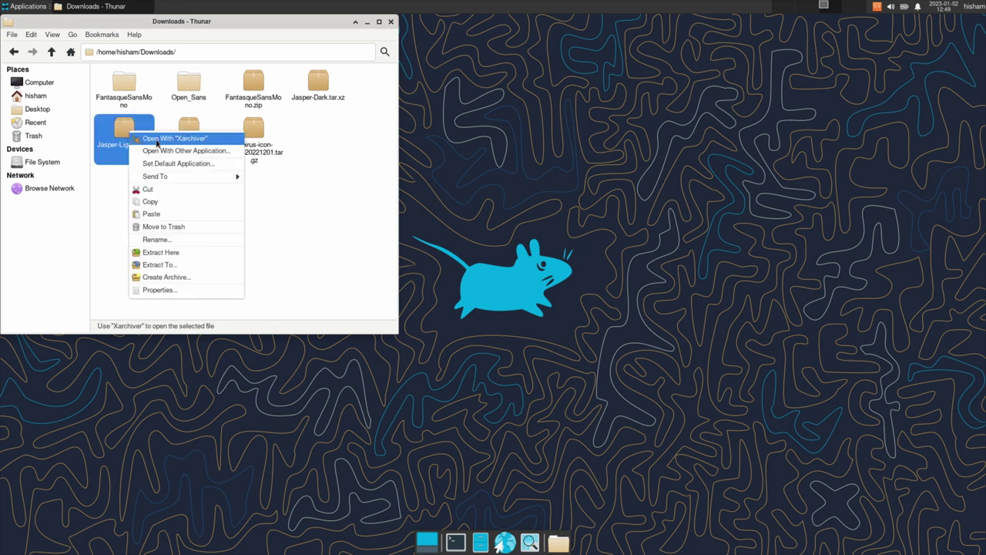
{"action": "left_click", "coordinate": [168, 252]}
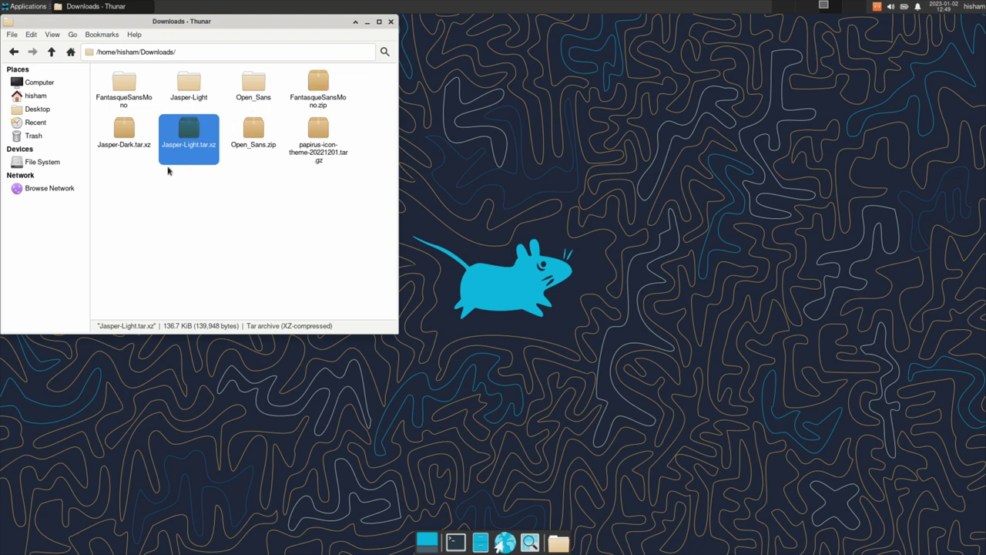
{"action": "right_click", "coordinate": [128, 148]}
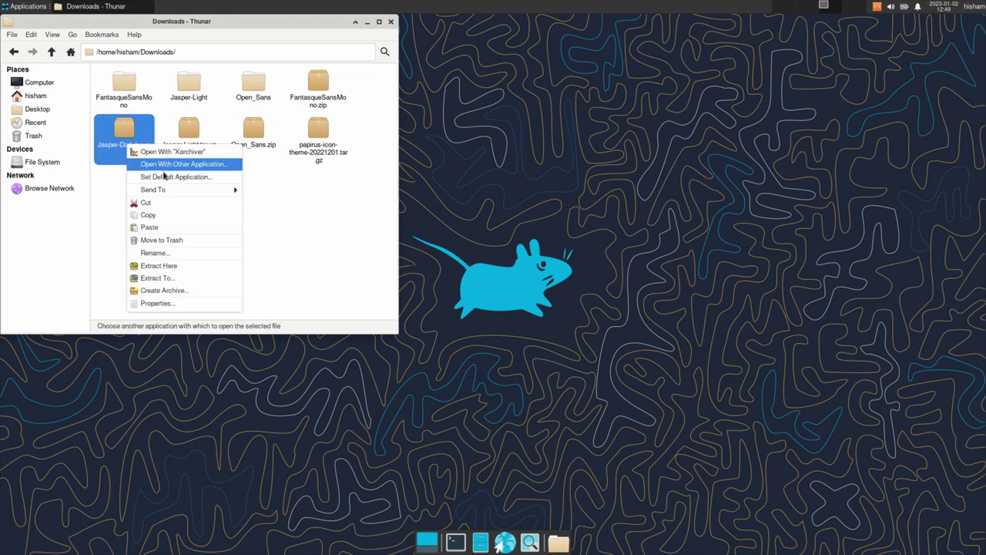
{"action": "left_click", "coordinate": [158, 267]}
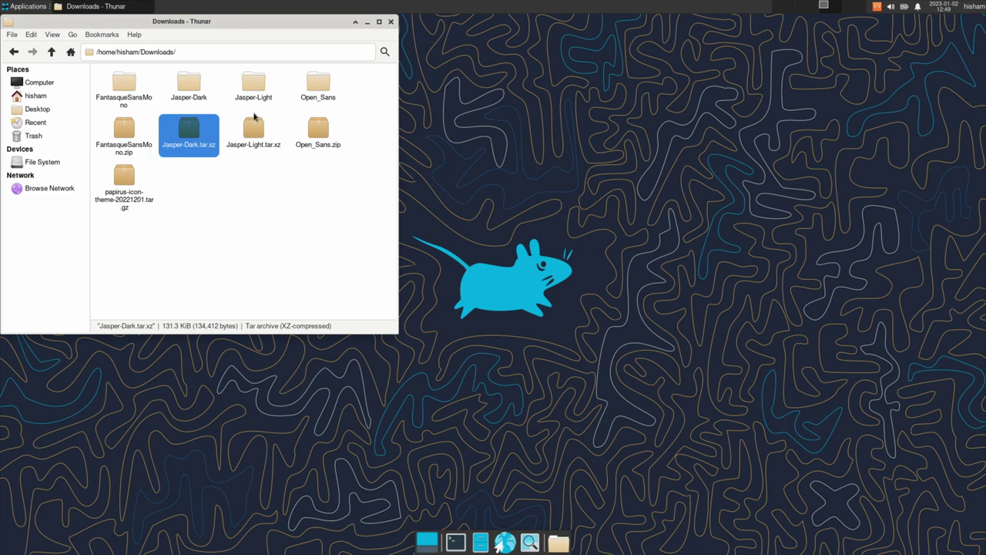
- Copy the extracted Jasper-Dark and Jasper-Light folders into ~/.local/share/themes, using a second file manager window
{"action": "left_click_drag", "start_coordinate": [170, 73], "coordinate": [263, 96]}
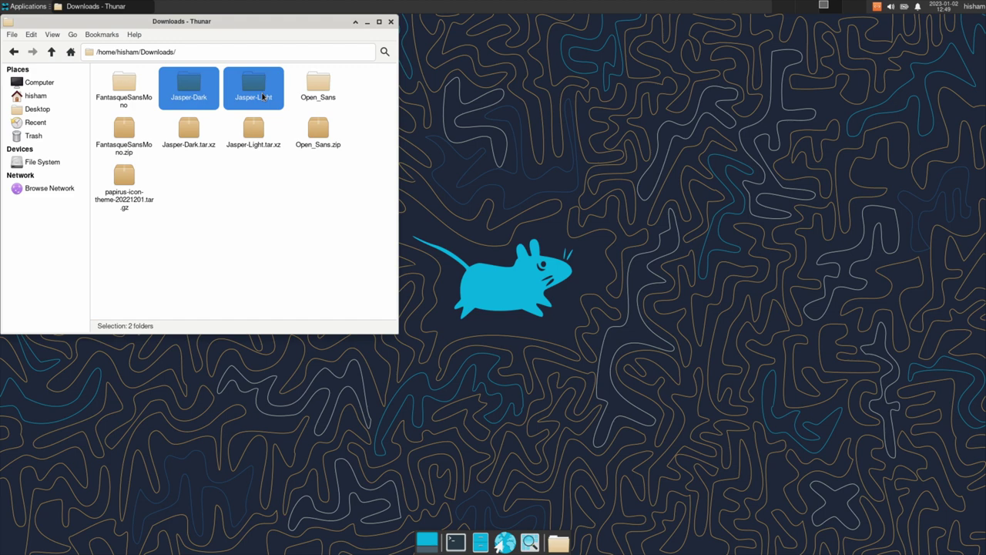
{"action": "right_click", "coordinate": [254, 87]}
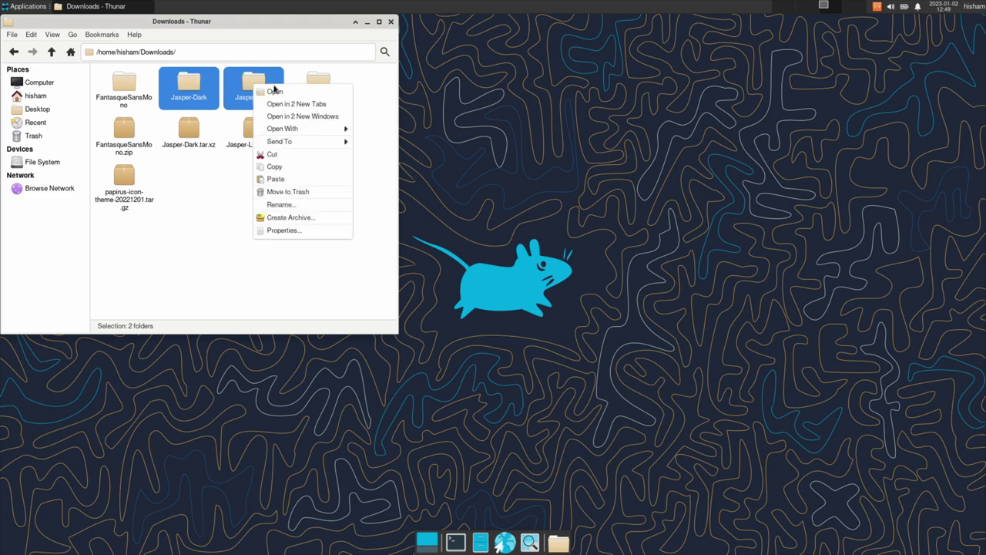
{"action": "left_click", "coordinate": [274, 167]}
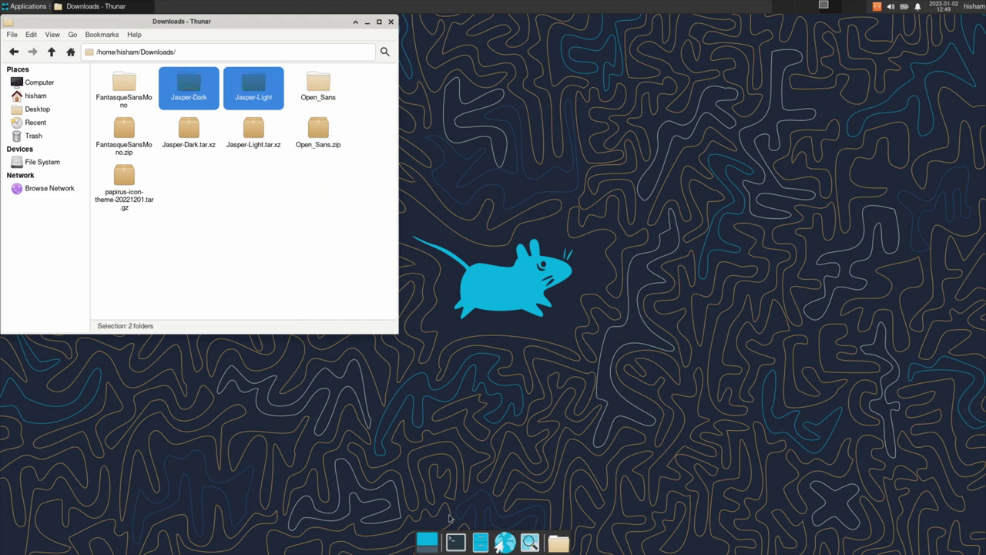
{"action": "left_click", "coordinate": [480, 543]}
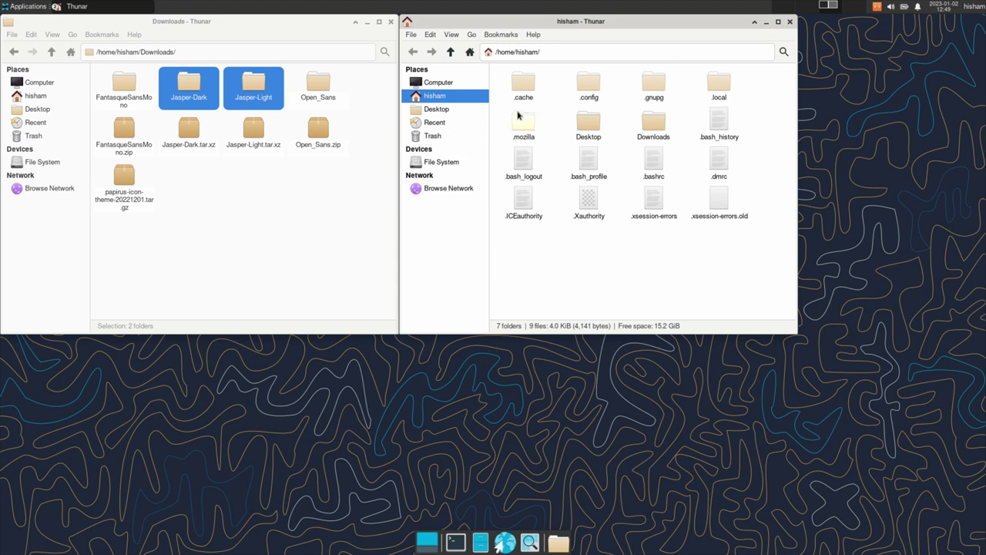
{"action": "left_click", "coordinate": [719, 90]}
{"action": "double_click", "coordinate": [718, 90]}
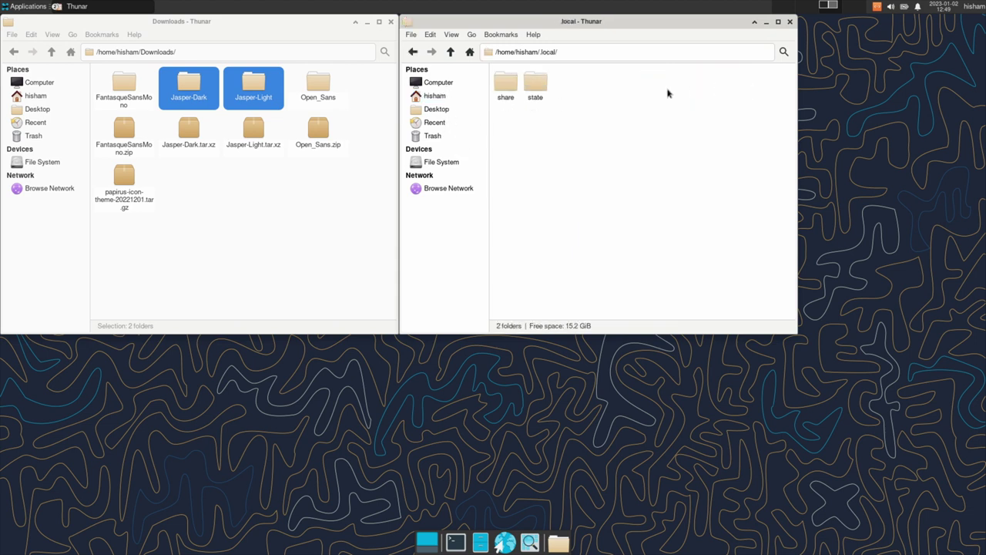
{"action": "double_click", "coordinate": [507, 84]}
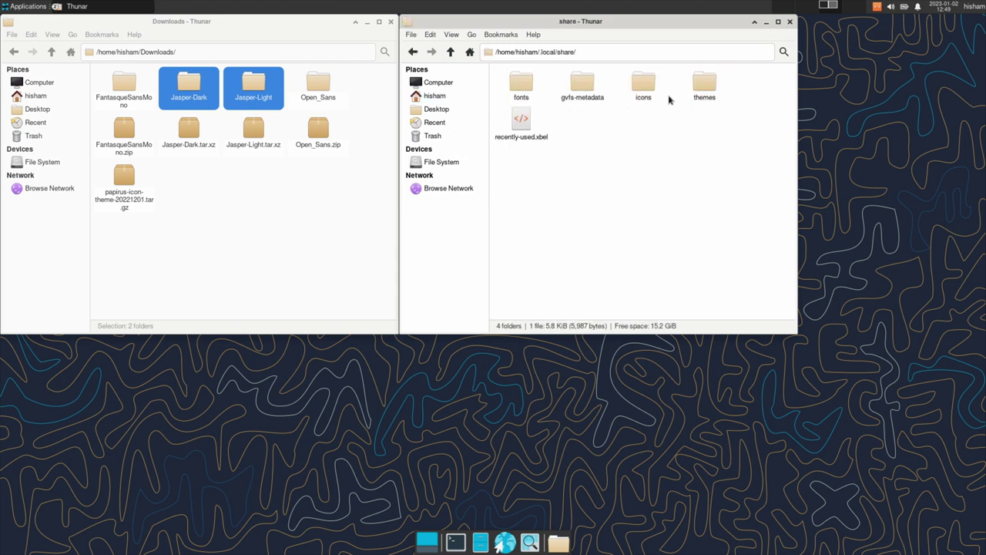
{"action": "double_click", "coordinate": [703, 86]}
{"action": "right_click", "coordinate": [594, 140]}
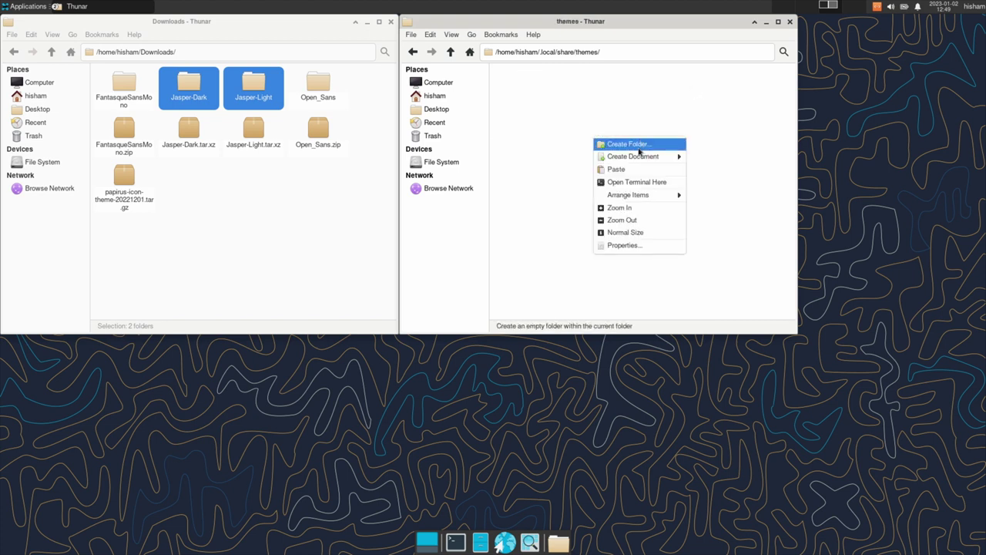
{"action": "left_click", "coordinate": [636, 172]}
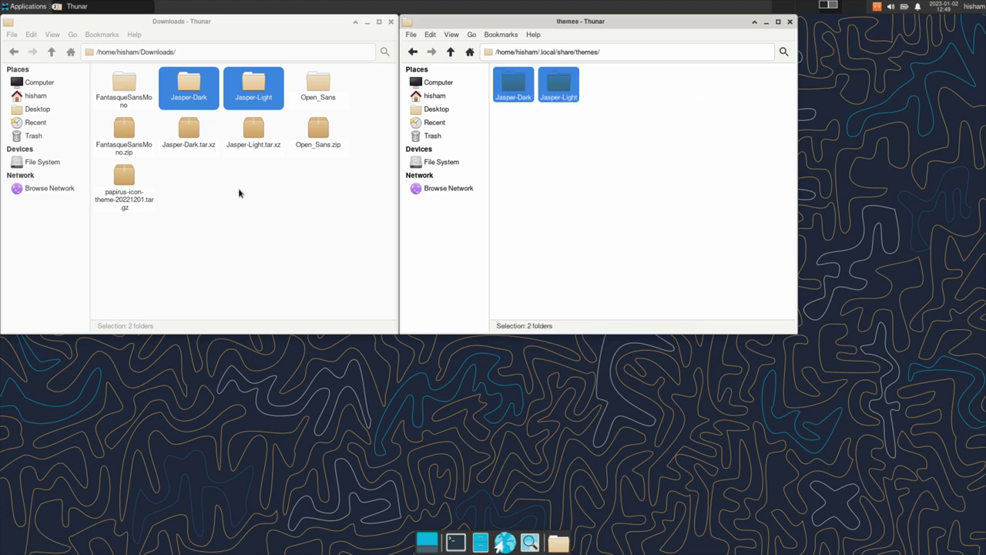
- Copy papirus-icon-theme-20221201.tar.gz from Downloads into ~/.local/share/icons and extract it there
{"action": "left_click", "coordinate": [414, 52]}
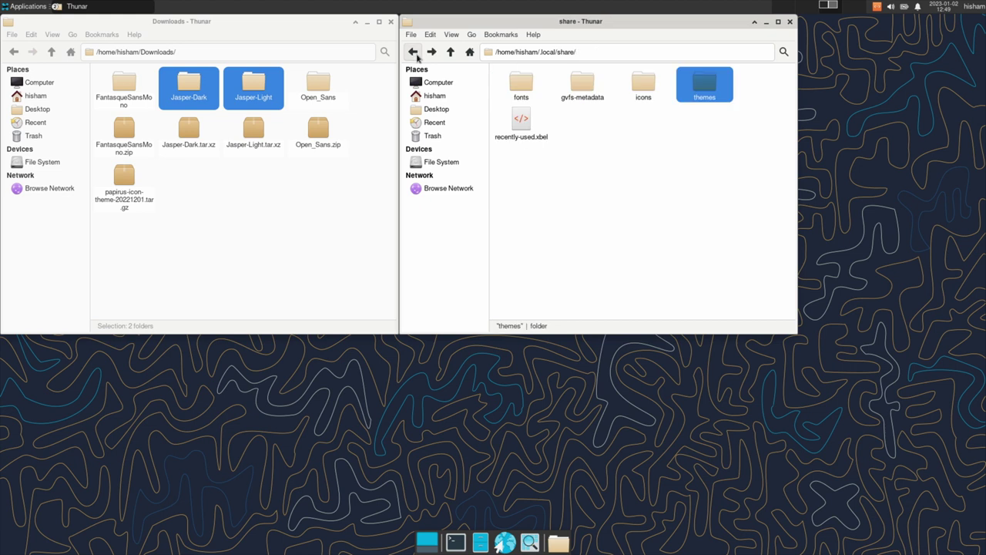
{"action": "double_click", "coordinate": [647, 87]}
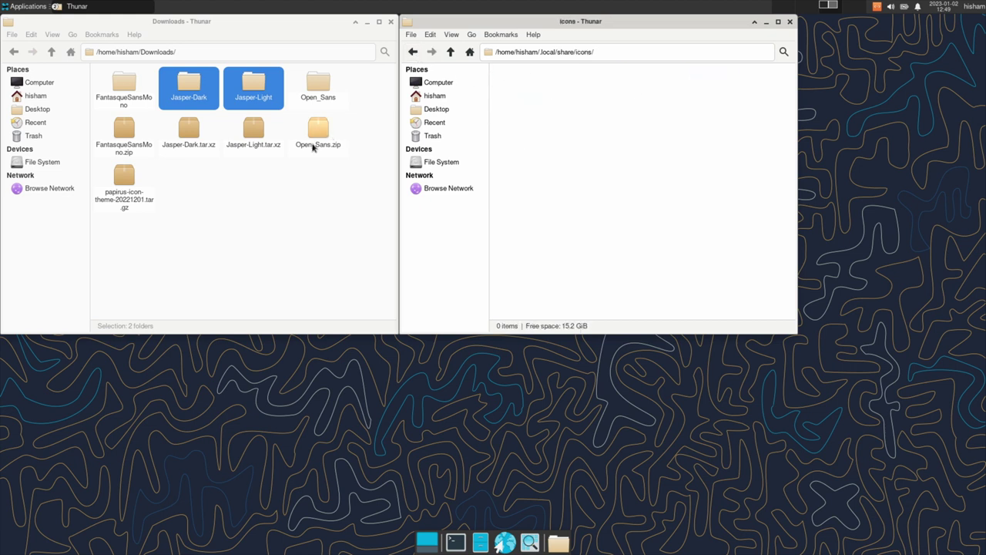
{"action": "left_click", "coordinate": [126, 180]}
{"action": "right_click", "coordinate": [125, 180]}
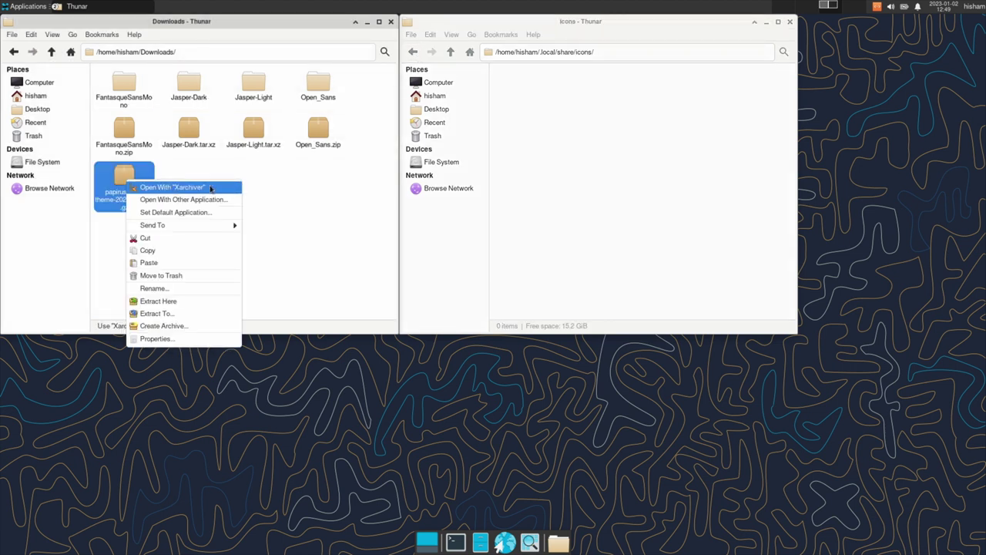
{"action": "left_click", "coordinate": [209, 250]}
{"action": "right_click", "coordinate": [528, 153]}
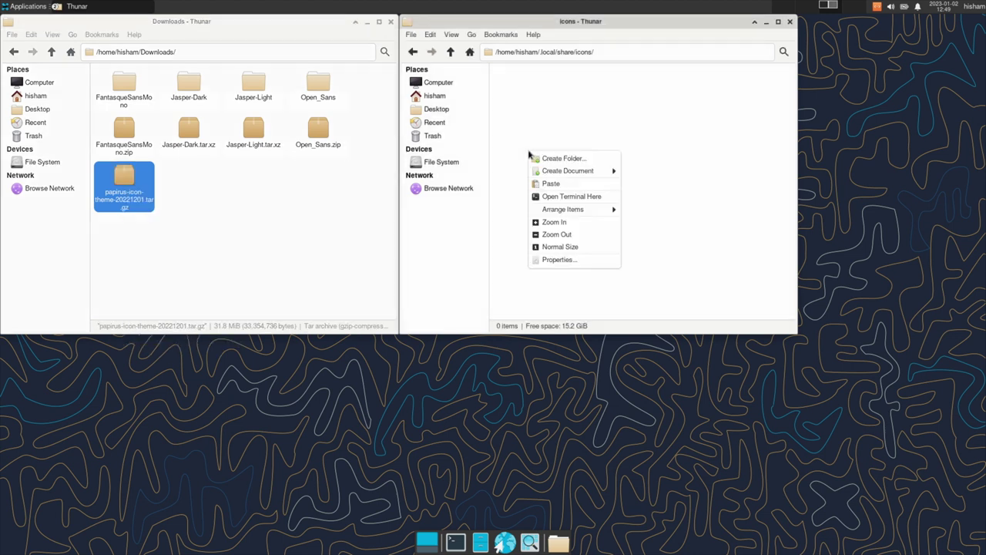
{"action": "left_click", "coordinate": [571, 184]}
{"action": "right_click", "coordinate": [530, 85]}
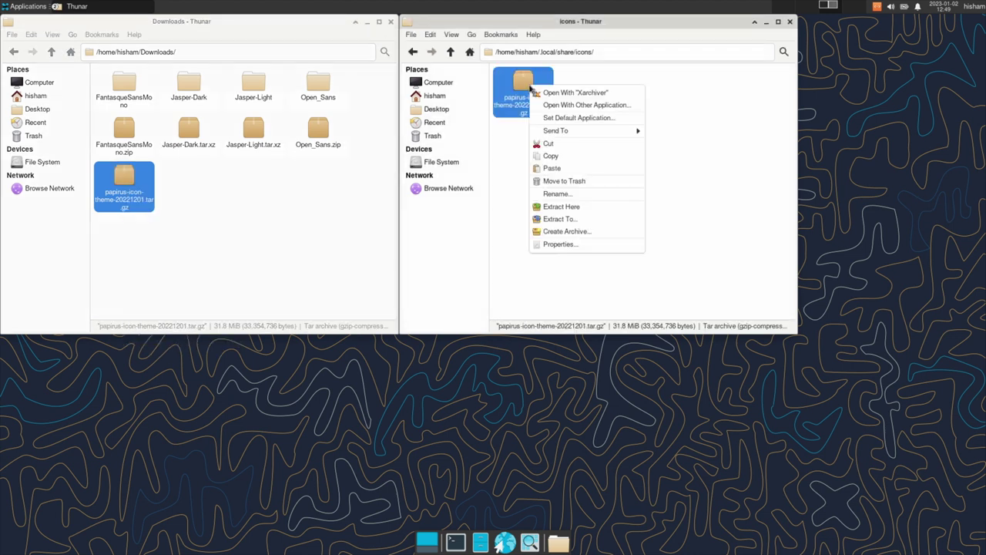
{"action": "left_click", "coordinate": [572, 206]}
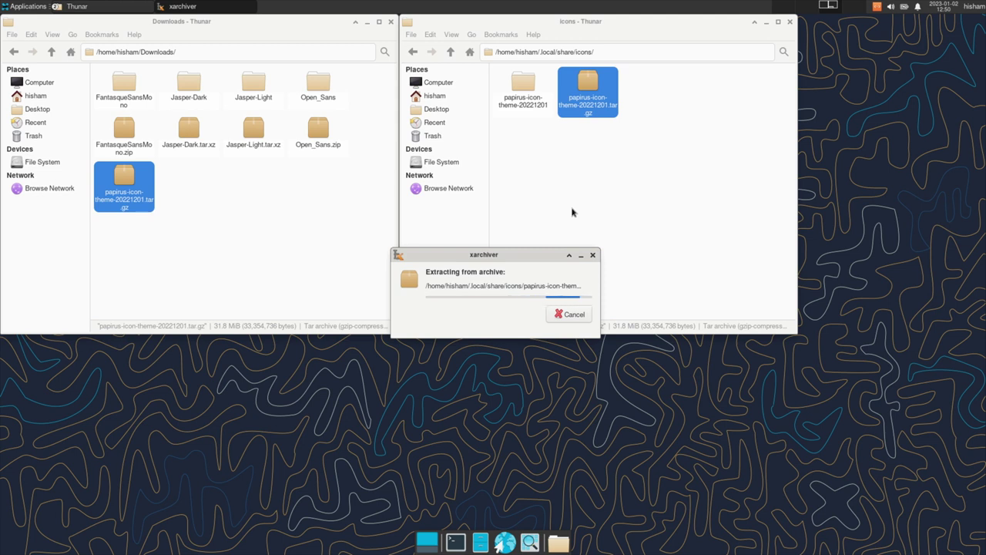
- Move the ePapirus, ePapirus-Dark, Papirus, Papirus-Dark and Papirus-Light folders out of papirus-icon-theme-20221201 into ~/.local/share/icons
{"action": "double_click", "coordinate": [535, 86]}
{"action": "left_click_drag", "start_coordinate": [522, 112], "coordinate": [711, 95]}
{"action": "right_click", "coordinate": [713, 91]}
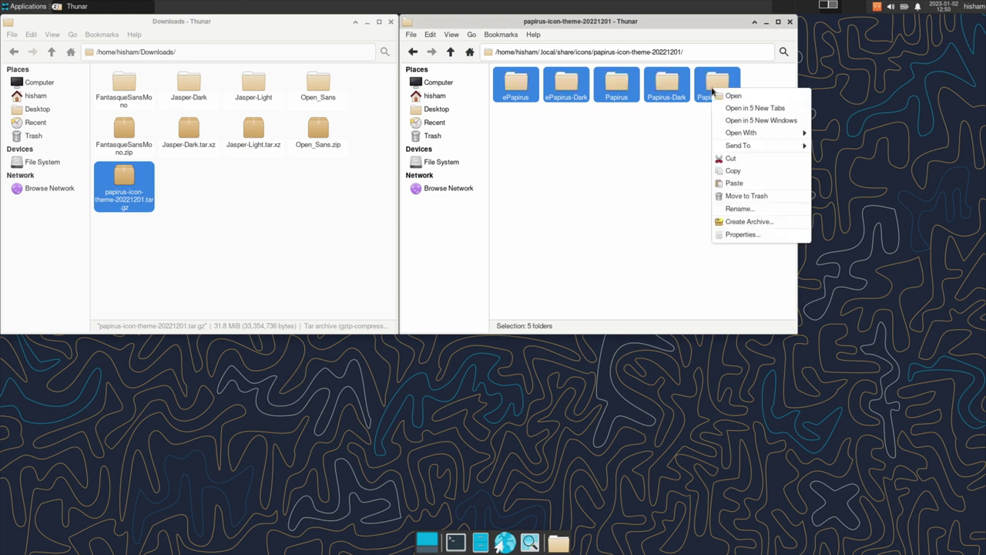
{"action": "left_click", "coordinate": [731, 158]}
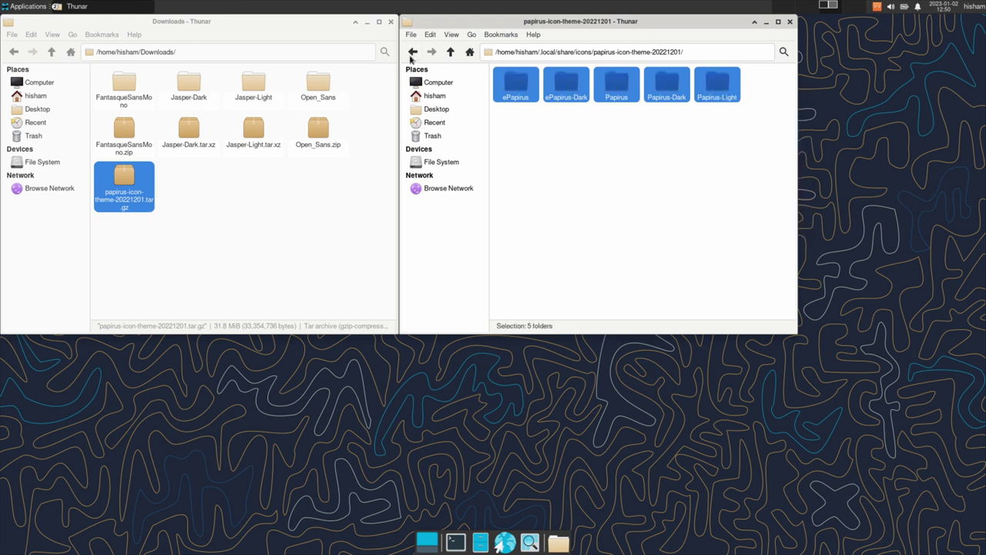
{"action": "left_click", "coordinate": [412, 52]}
{"action": "right_click", "coordinate": [592, 144]}
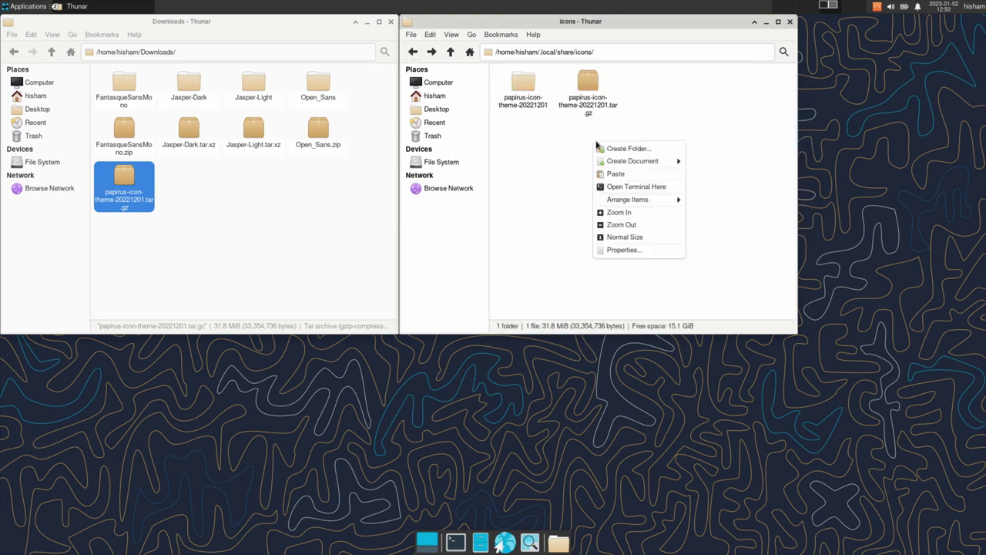
{"action": "left_click", "coordinate": [636, 175]}
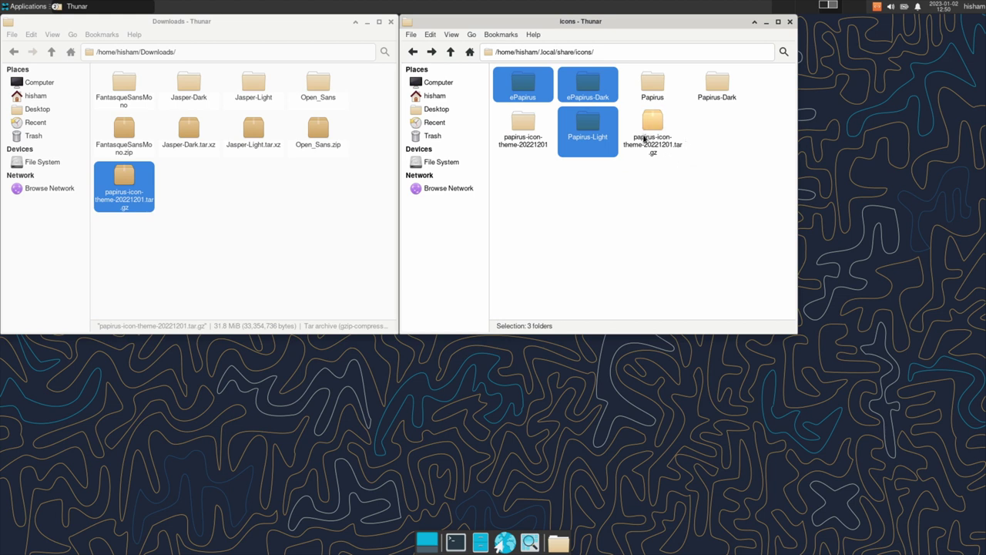
- Move the leftover papirus-icon-theme-20221201 folder and its tar.gz archive from the icons folder to the trash
{"action": "left_click", "coordinate": [645, 138]}
{"action": "left_click", "coordinate": [521, 132], "text": "ctrl"}
{"action": "right_click", "coordinate": [520, 132]}
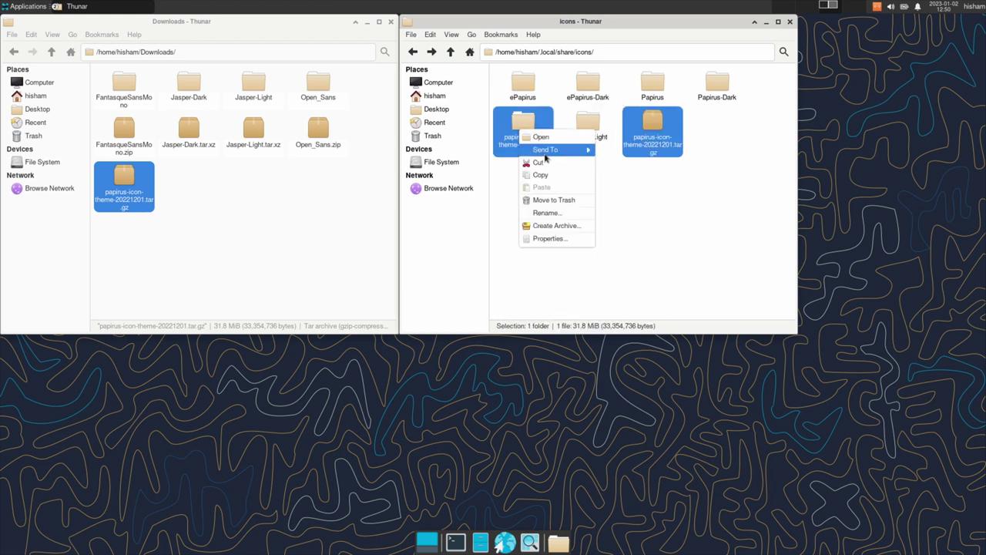
{"action": "left_click", "coordinate": [546, 200]}
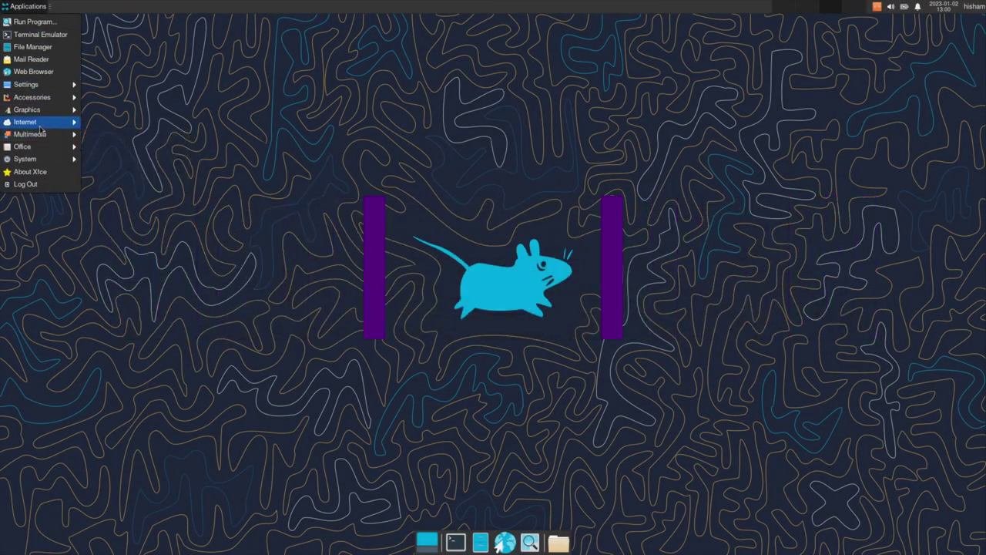
- Launch the Firefox web browser
{"action": "mouse_move", "coordinate": [40, 125]}
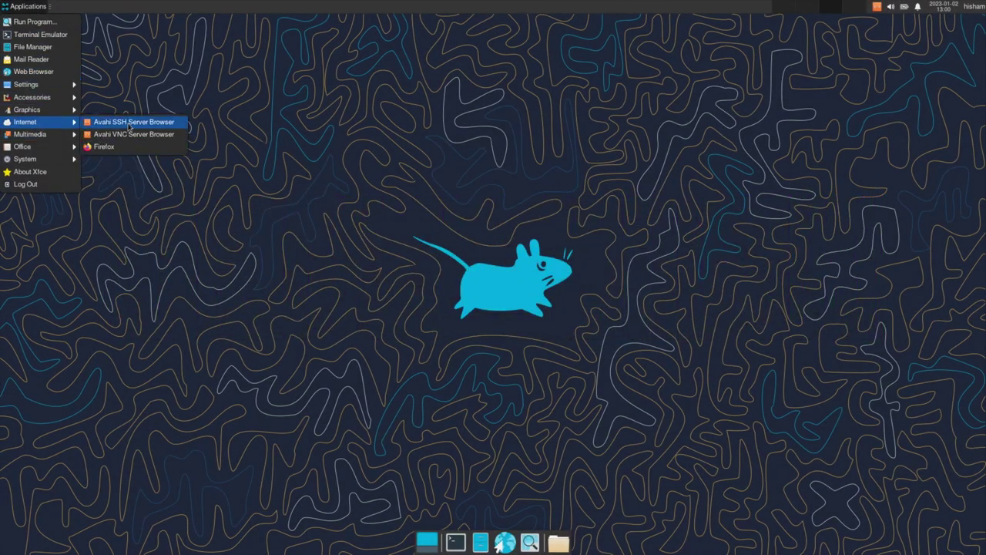
{"action": "left_click", "coordinate": [123, 147]}
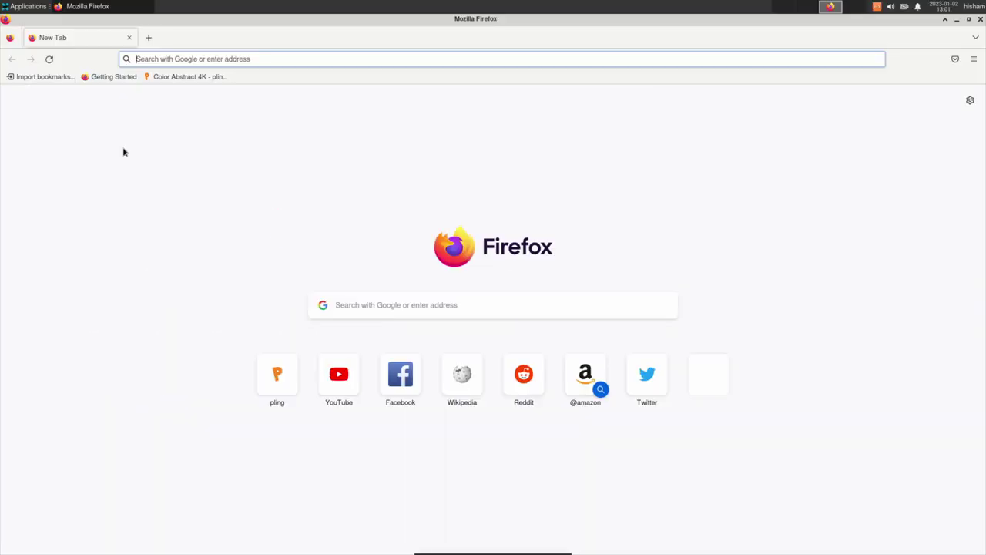
- Download ColorAbstract.png from the bookmarked Color Abstract 4K page on pling.com and close the browser
{"action": "left_click", "coordinate": [187, 77]}
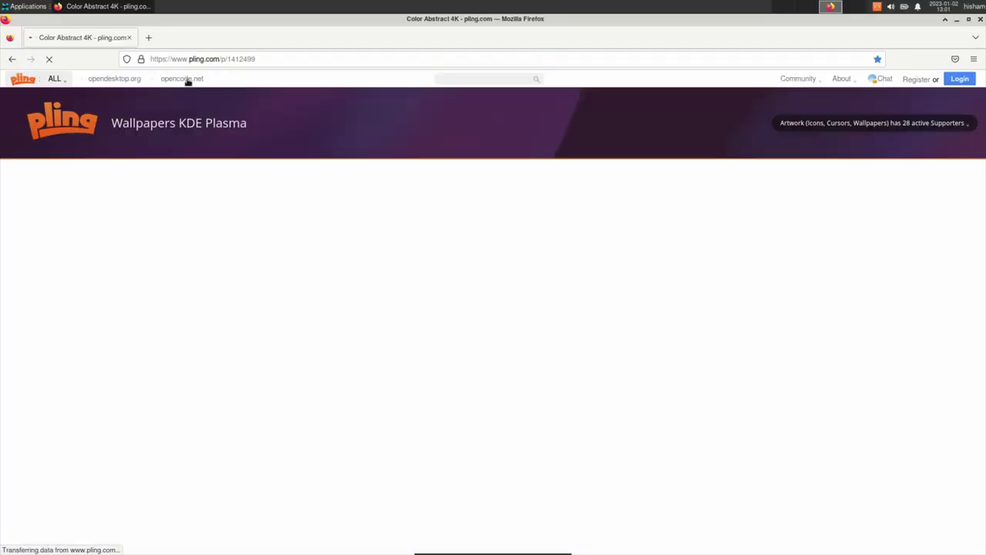
{"action": "left_click_drag", "start_coordinate": [274, 58], "coordinate": [143, 59]}
{"action": "left_click", "coordinate": [211, 298]}
{"action": "scroll", "coordinate": [228, 383], "scroll_direction": "down", "scroll_amount": 3}
{"action": "left_click", "coordinate": [297, 334]}
{"action": "scroll", "coordinate": [232, 369], "scroll_direction": "down", "scroll_amount": 3}
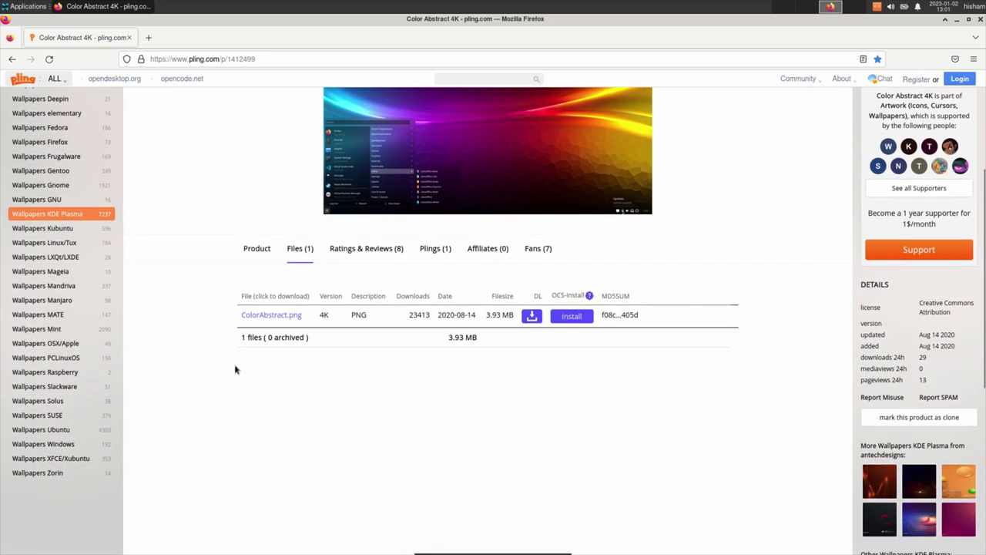
{"action": "left_click", "coordinate": [529, 289]}
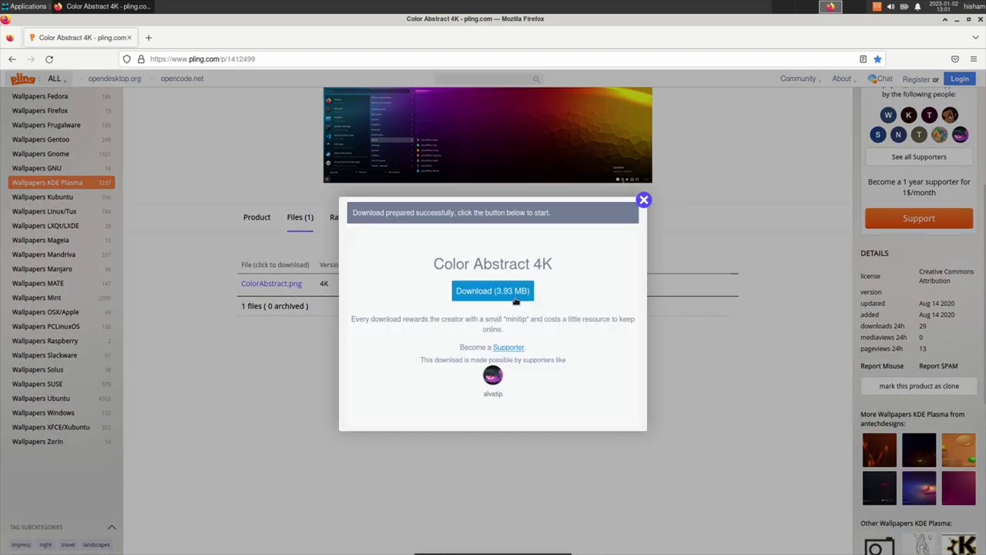
{"action": "left_click", "coordinate": [504, 292]}
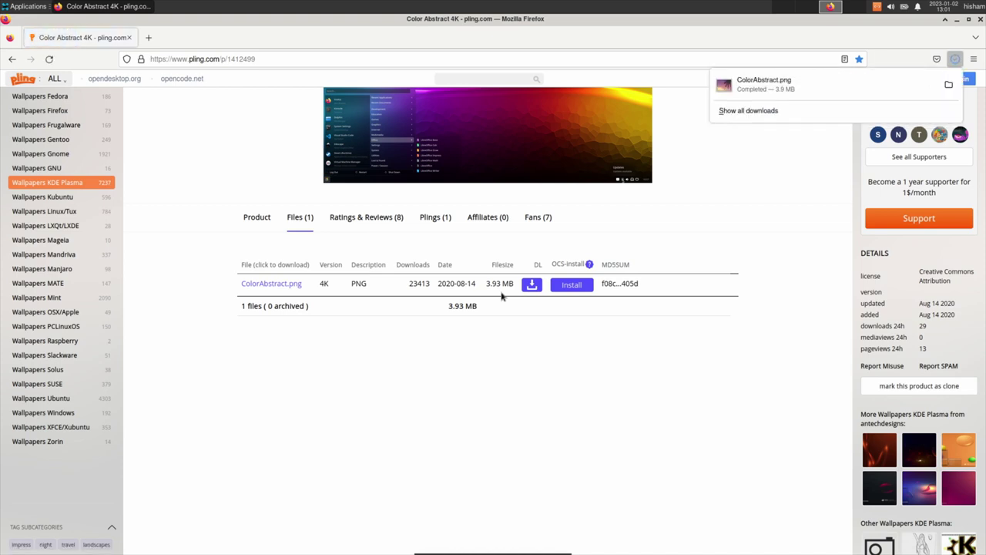
{"action": "left_click", "coordinate": [784, 209]}
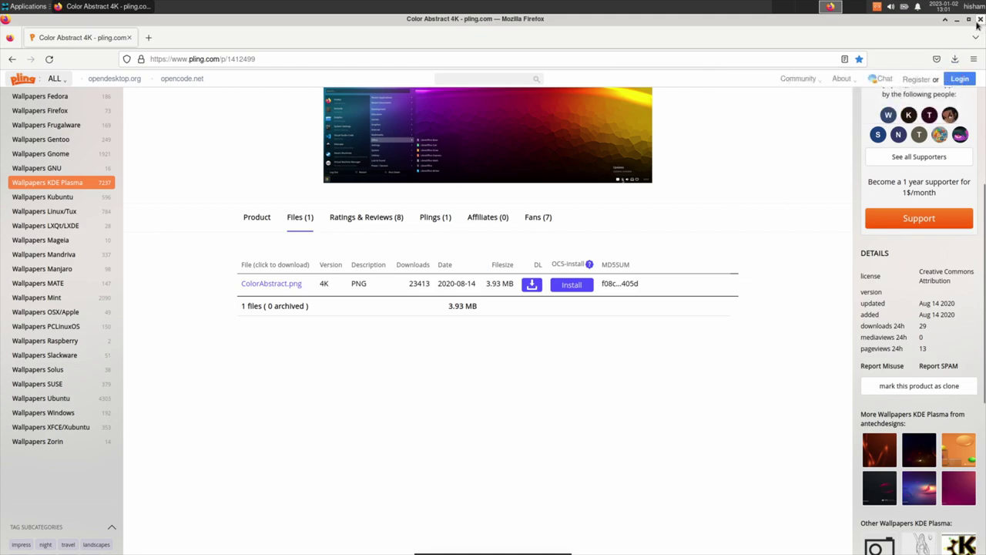
{"action": "left_click", "coordinate": [976, 18]}
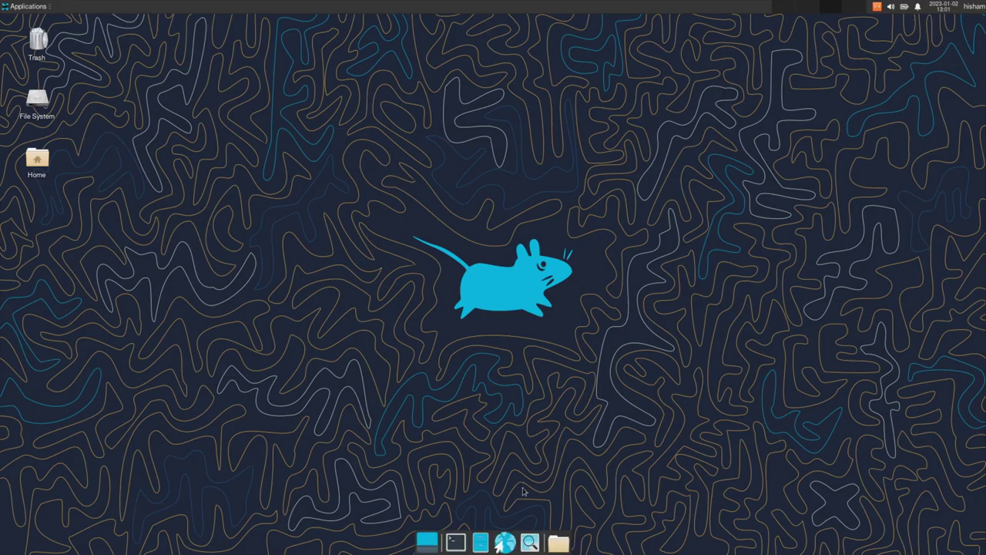
- Open the file manager and create a folder named backgrounds in the home directory
{"action": "left_click", "coordinate": [481, 543]}
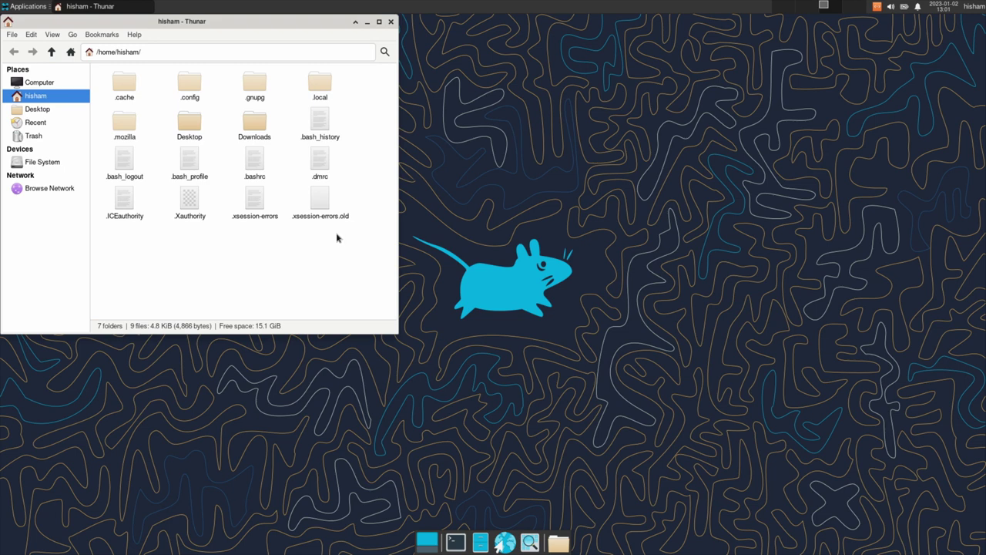
{"action": "right_click", "coordinate": [212, 249]}
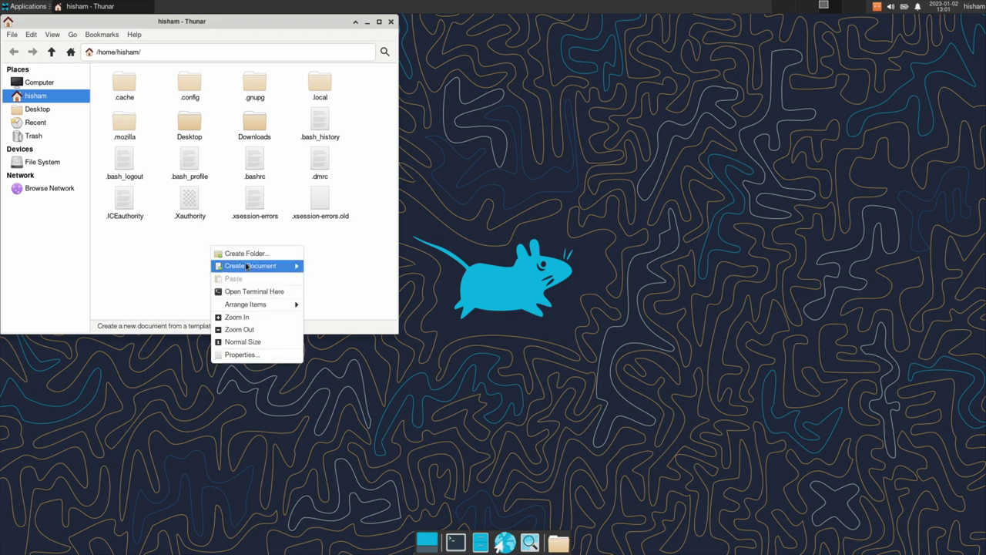
{"action": "left_click", "coordinate": [245, 254]}
{"action": "type", "text": "background"}
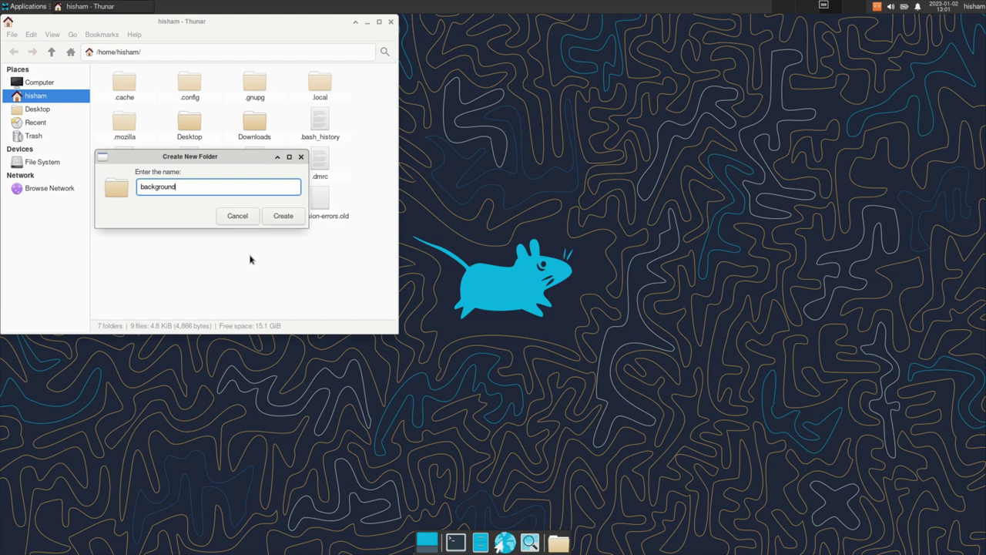
{"action": "key", "text": "Return"}
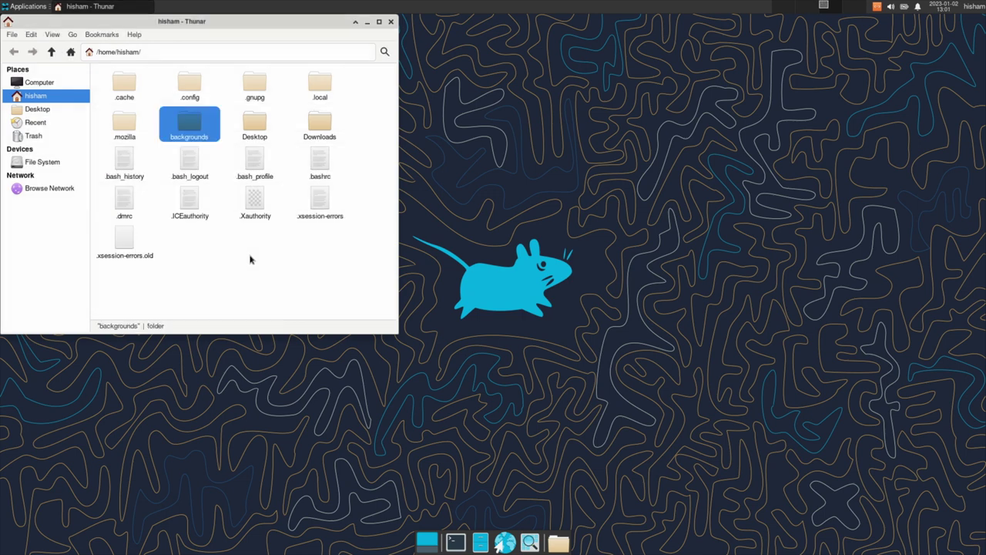
- Copy ColorAbstract.png from Downloads into the backgrounds folder and close the file manager
{"action": "double_click", "coordinate": [320, 124]}
{"action": "left_click", "coordinate": [123, 131]}
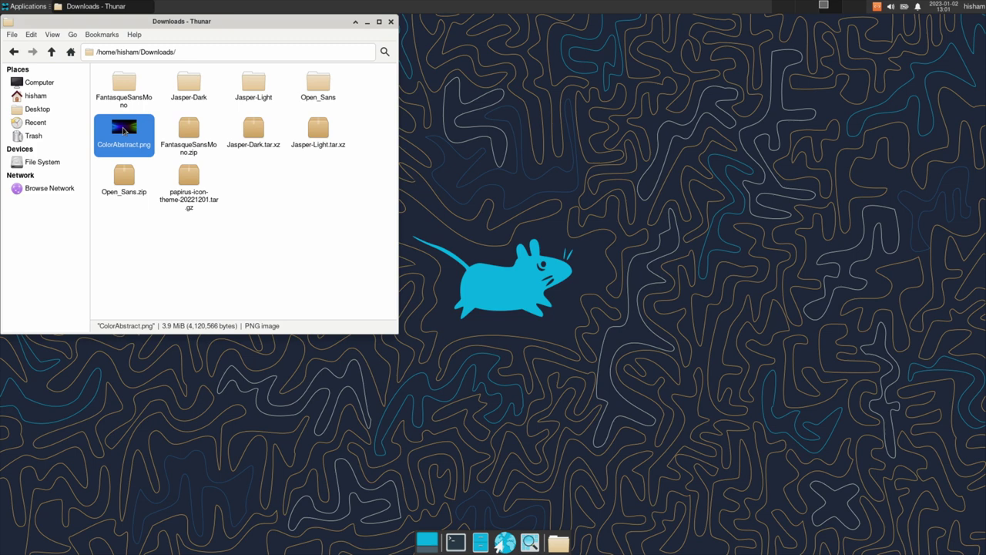
{"action": "left_click", "coordinate": [14, 52]}
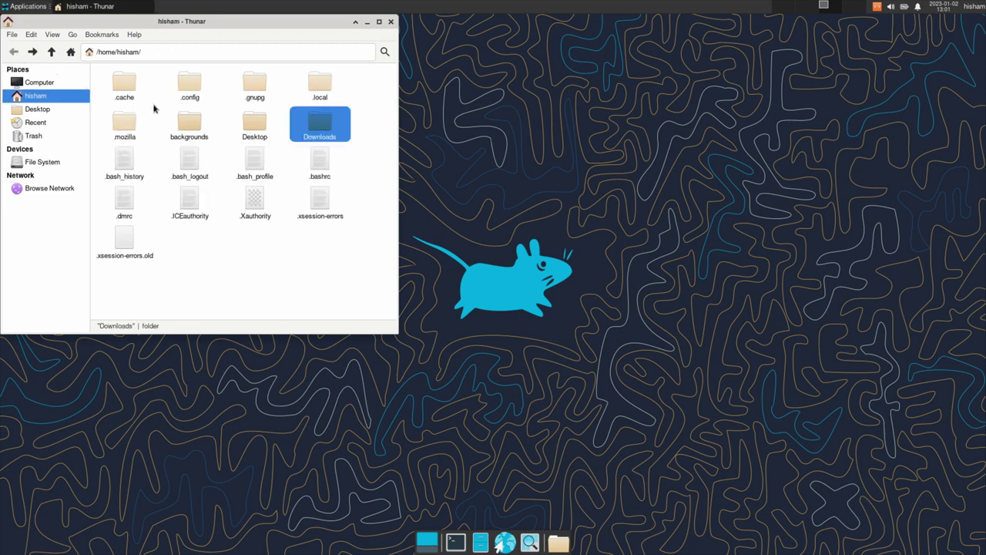
{"action": "double_click", "coordinate": [194, 119]}
{"action": "key", "text": "ctrl+v"}
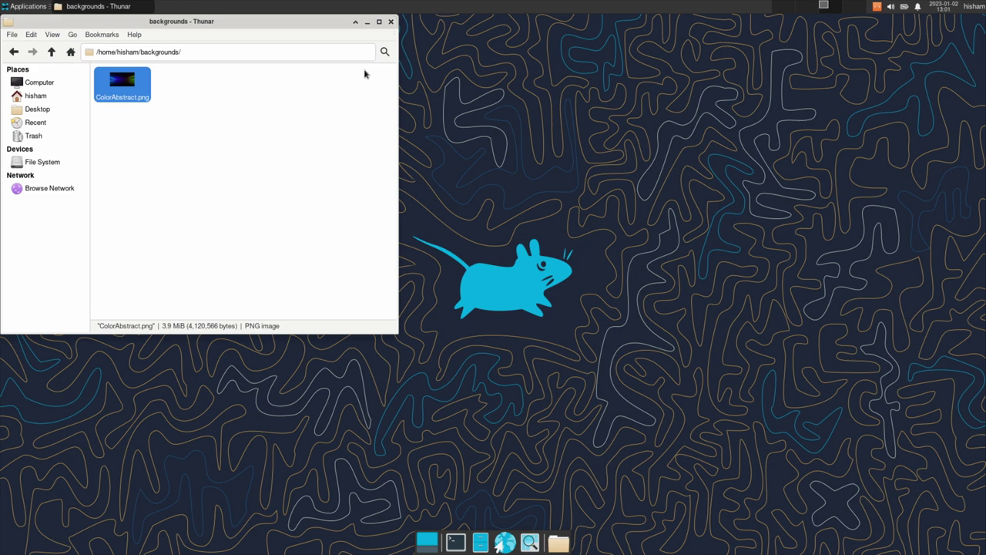
{"action": "left_click", "coordinate": [334, 119]}
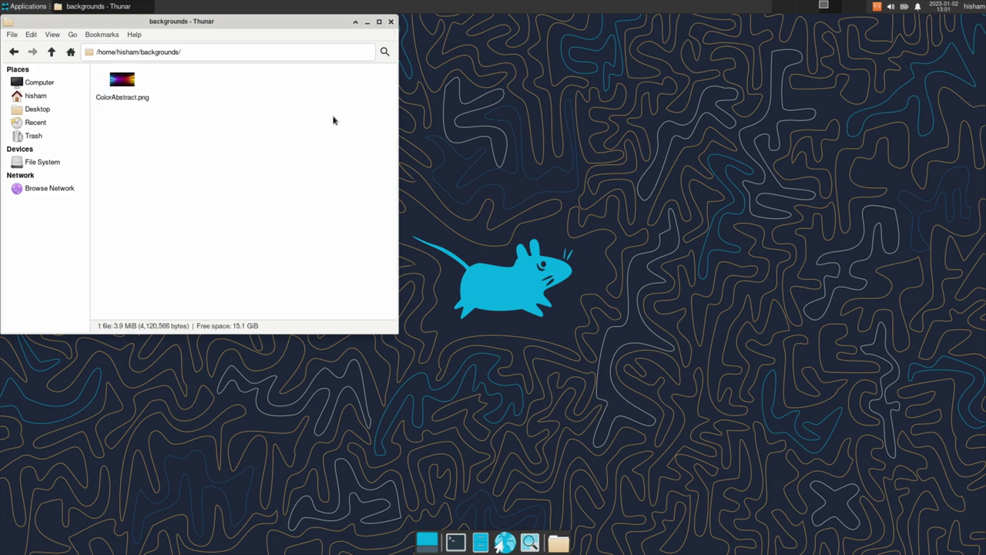
{"action": "left_click", "coordinate": [392, 22]}
- Set the desktop wallpaper to ColorAbstract.png by choosing the home directory's backgrounds folder as the wallpaper folder in the desktop settings
{"action": "right_click", "coordinate": [400, 129]}
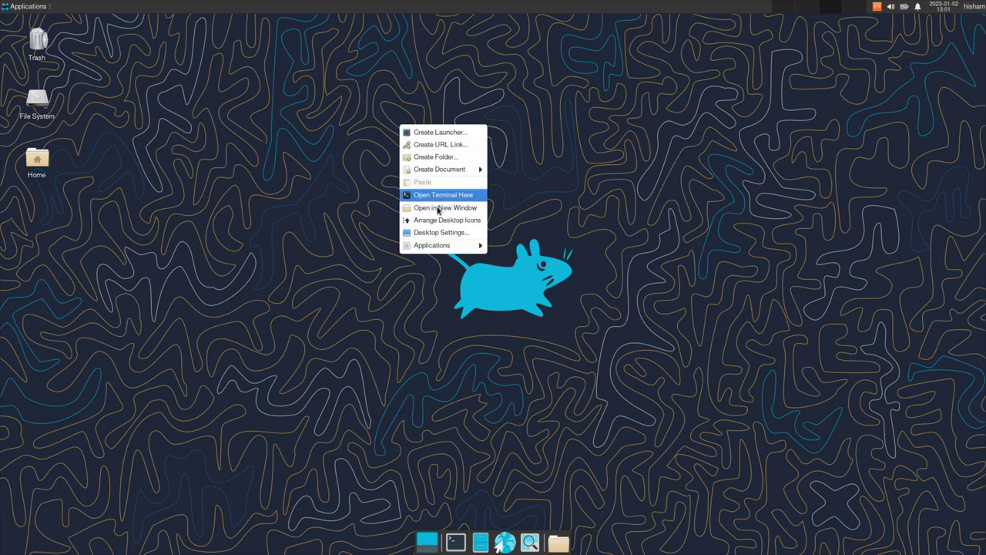
{"action": "left_click", "coordinate": [434, 235]}
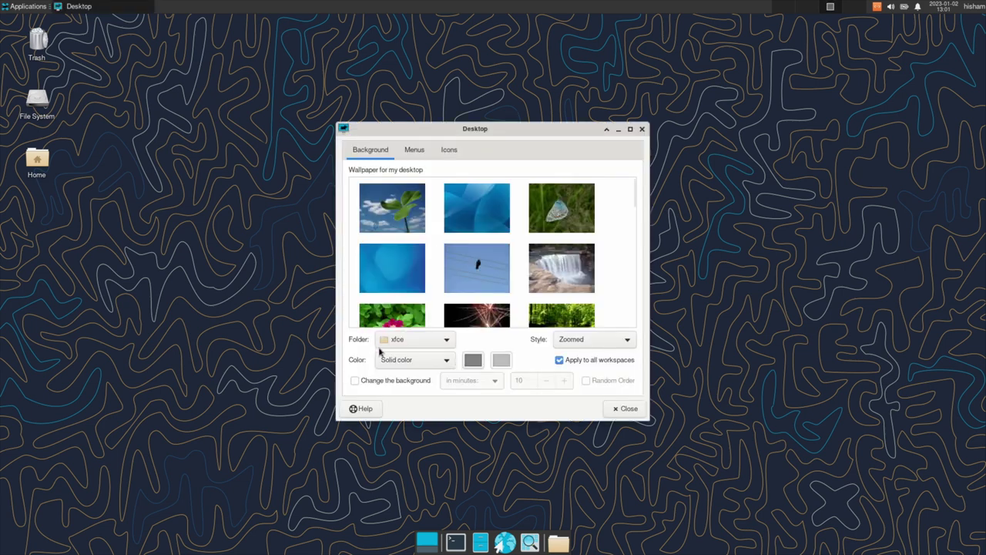
{"action": "left_click", "coordinate": [398, 345]}
{"action": "left_click", "coordinate": [401, 369]}
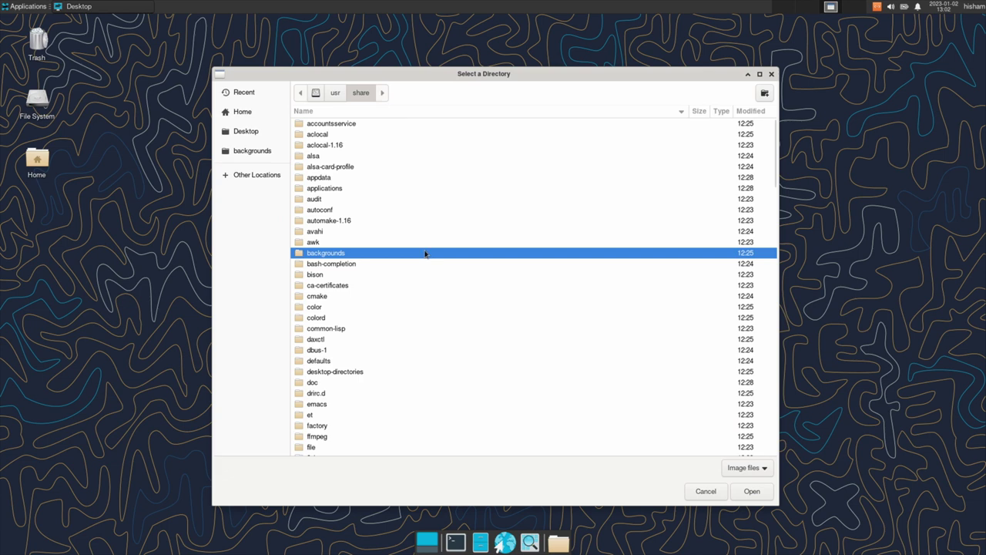
{"action": "left_click", "coordinate": [256, 115]}
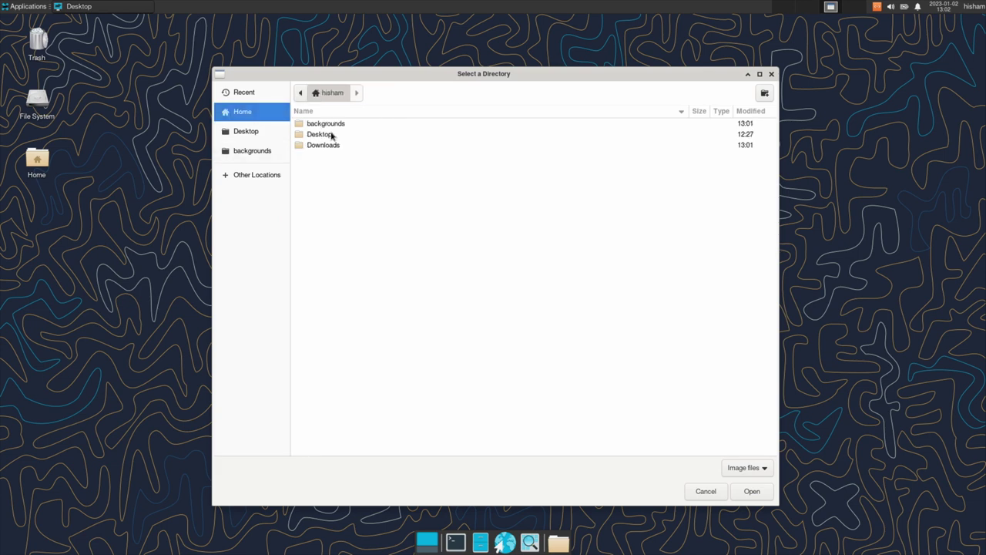
{"action": "double_click", "coordinate": [330, 124]}
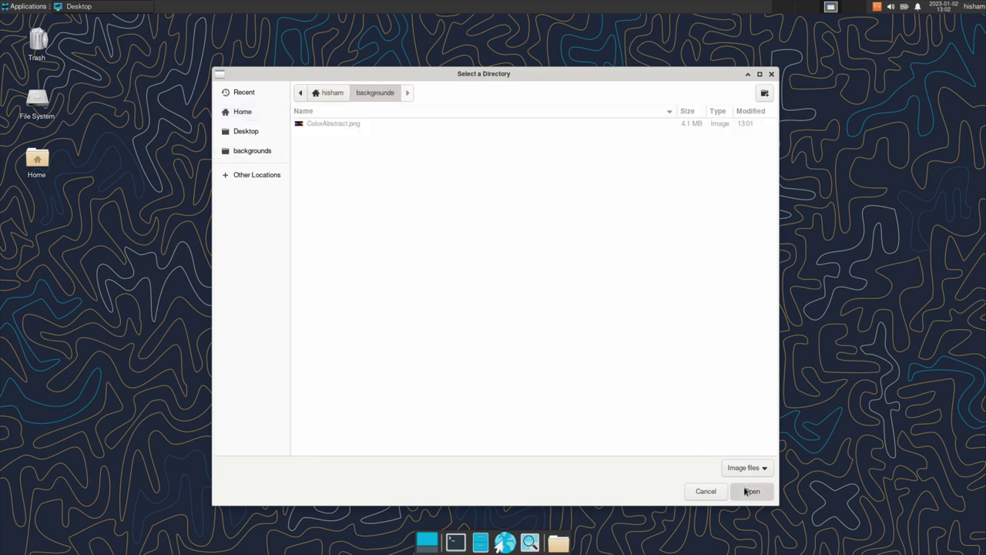
{"action": "left_click", "coordinate": [751, 491]}
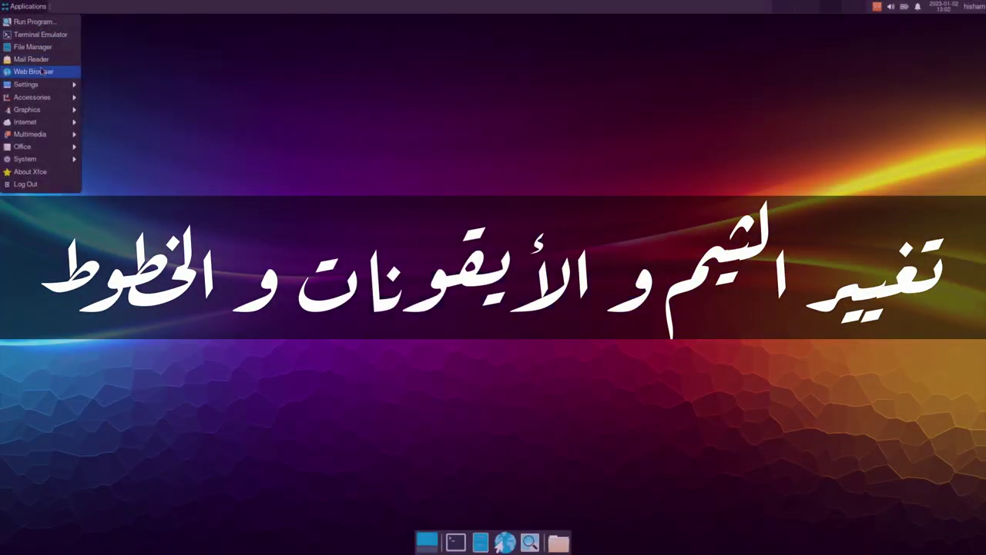
- Open the Appearance settings in an enlarged window and apply the Jasper-Dark style and the Papirus-Dark icon theme
{"action": "mouse_move", "coordinate": [31, 84]}
{"action": "left_click", "coordinate": [127, 82]}
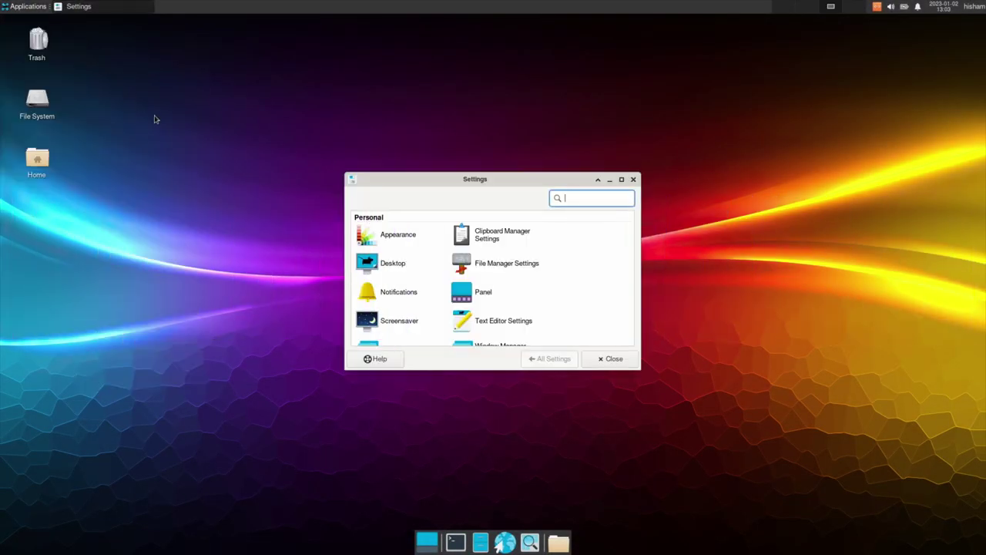
{"action": "left_click_drag", "start_coordinate": [425, 185], "coordinate": [269, 117]}
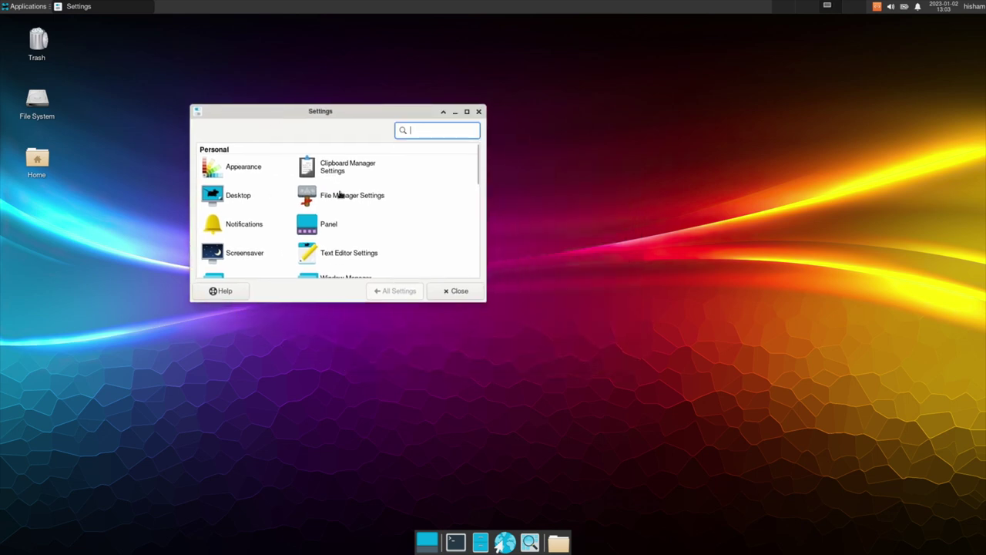
{"action": "left_click_drag", "start_coordinate": [484, 299], "coordinate": [727, 472]}
{"action": "left_click", "coordinate": [245, 171]}
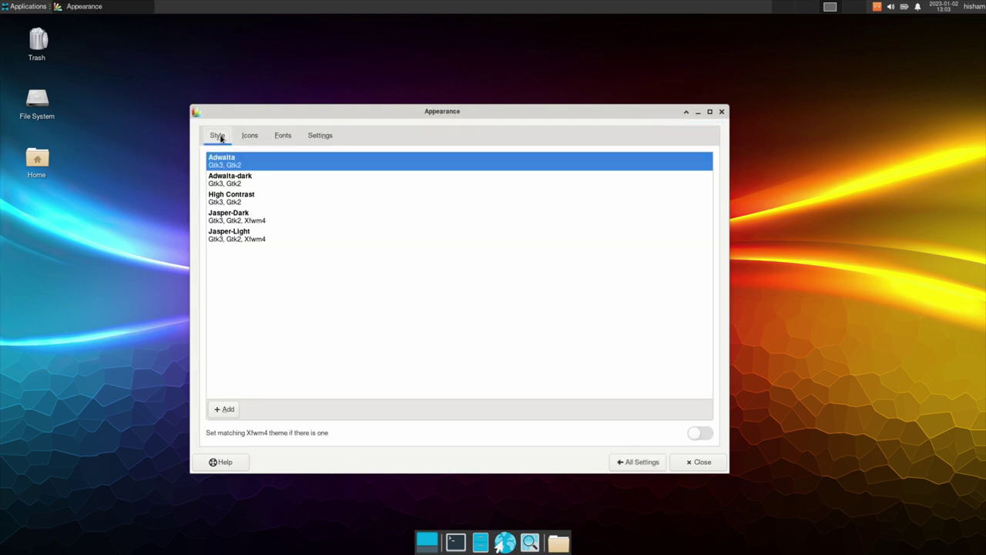
{"action": "left_click", "coordinate": [228, 216]}
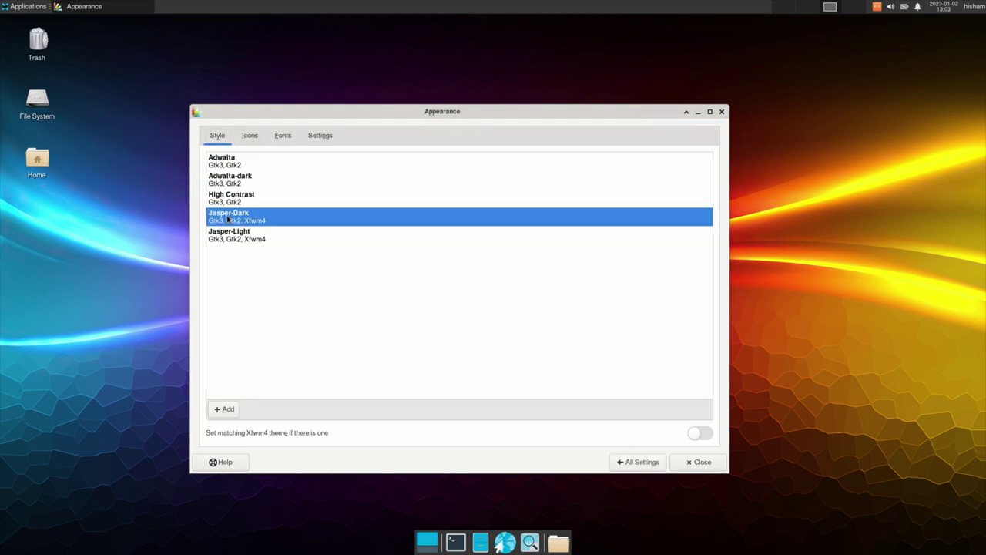
{"action": "left_click", "coordinate": [245, 138]}
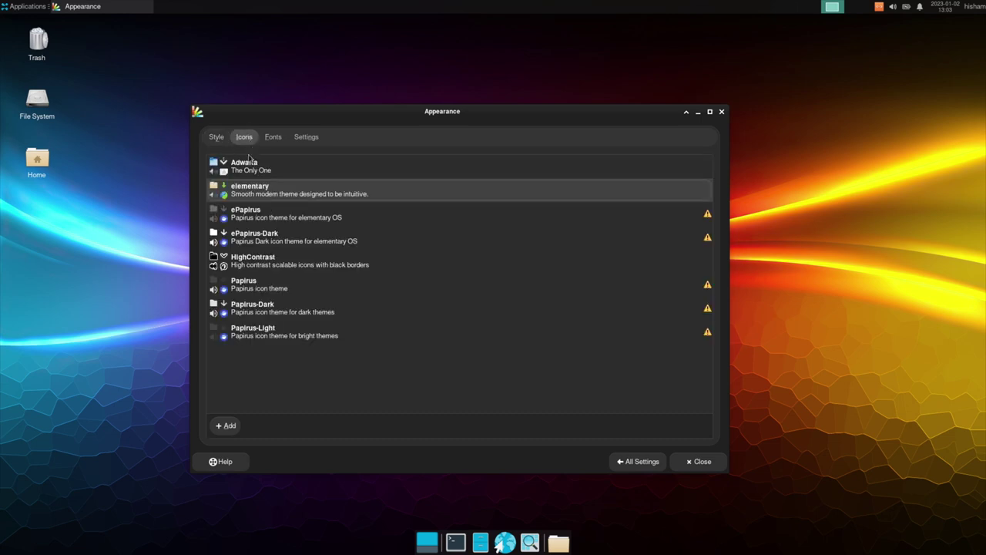
{"action": "left_click", "coordinate": [257, 309]}
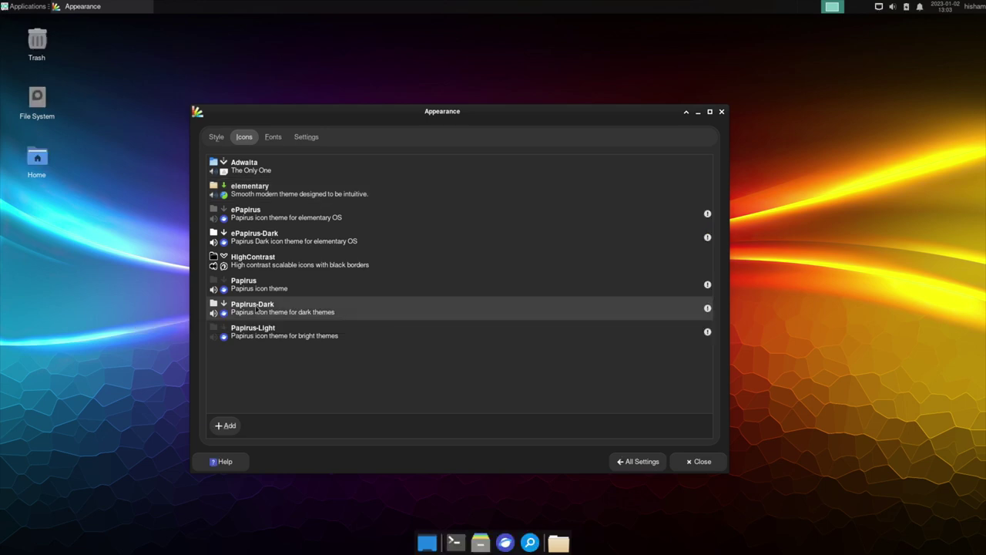
- Set the default font to Open Sans Regular at size 11
{"action": "left_click", "coordinate": [269, 138]}
{"action": "left_click", "coordinate": [396, 177]}
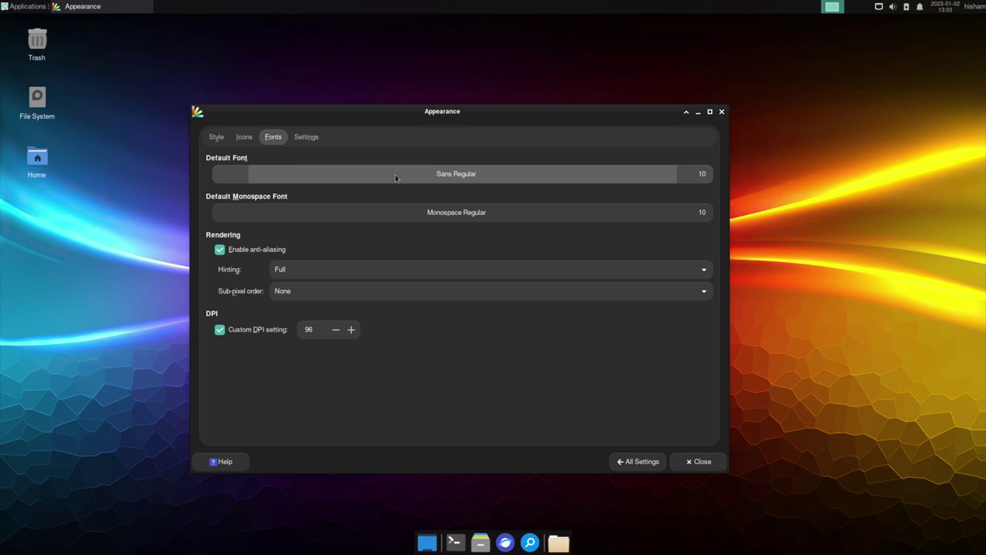
{"action": "type", "text": "open s"}
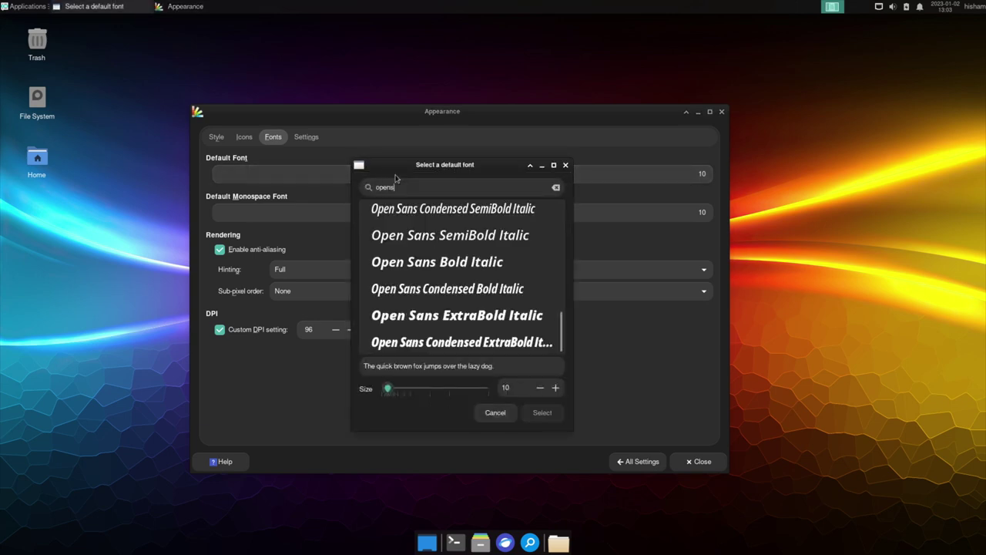
{"action": "key", "text": "Down"}
{"action": "key", "text": "Down"}
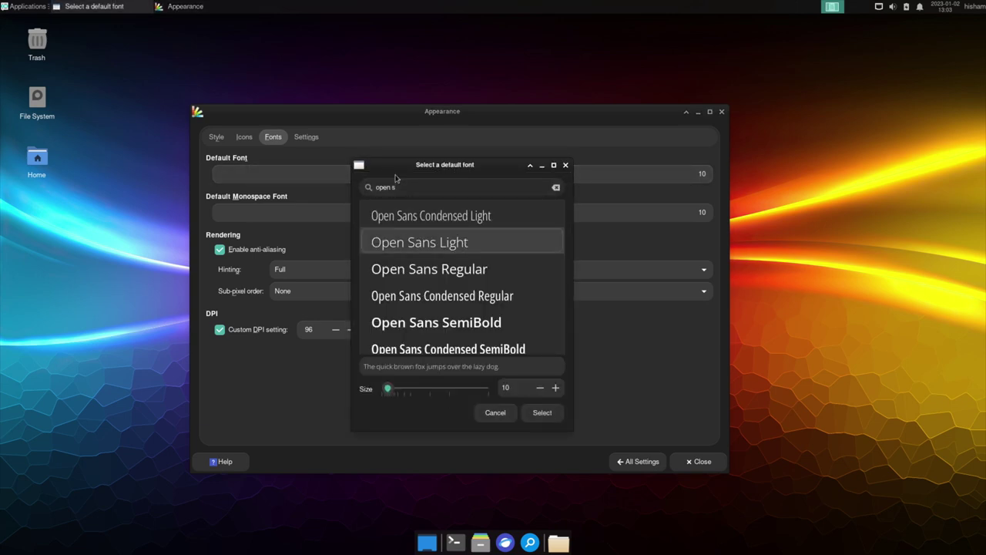
{"action": "key", "text": "Return"}
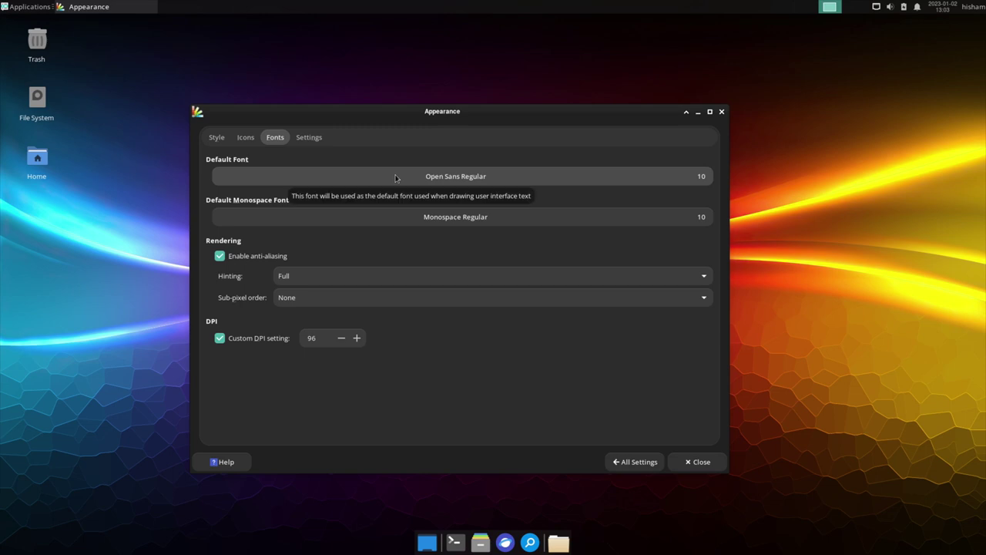
{"action": "left_click", "coordinate": [564, 179]}
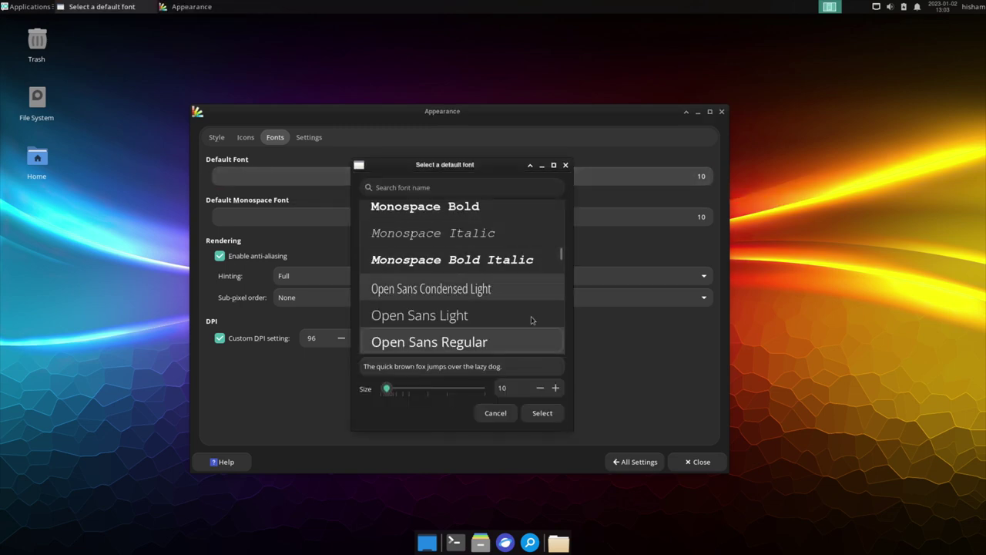
{"action": "left_click", "coordinate": [556, 388]}
{"action": "left_click", "coordinate": [544, 413]}
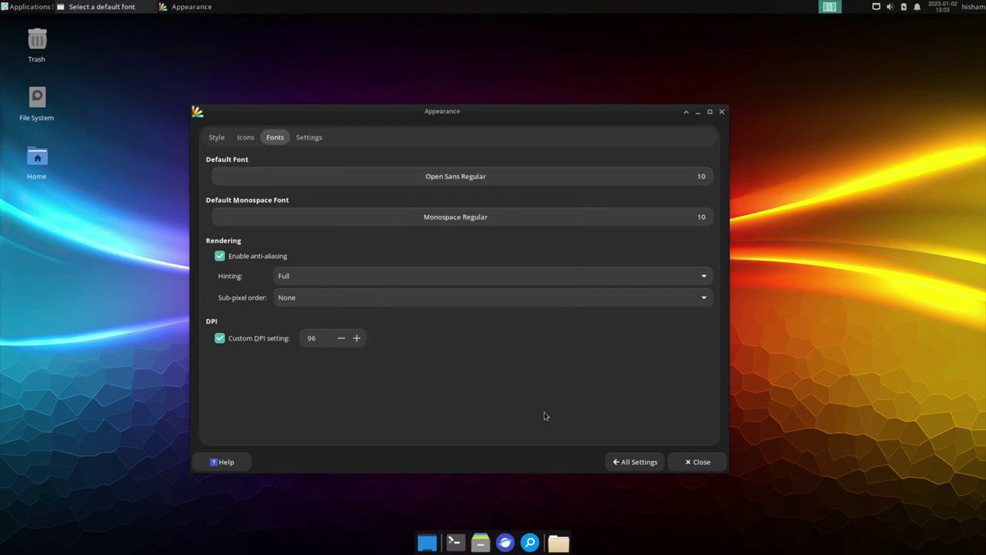
- Set the default monospace font to FantasqueSansMono Nerd Font Regular at size 11
{"action": "left_click", "coordinate": [487, 222]}
{"action": "type", "text": "fanta"}
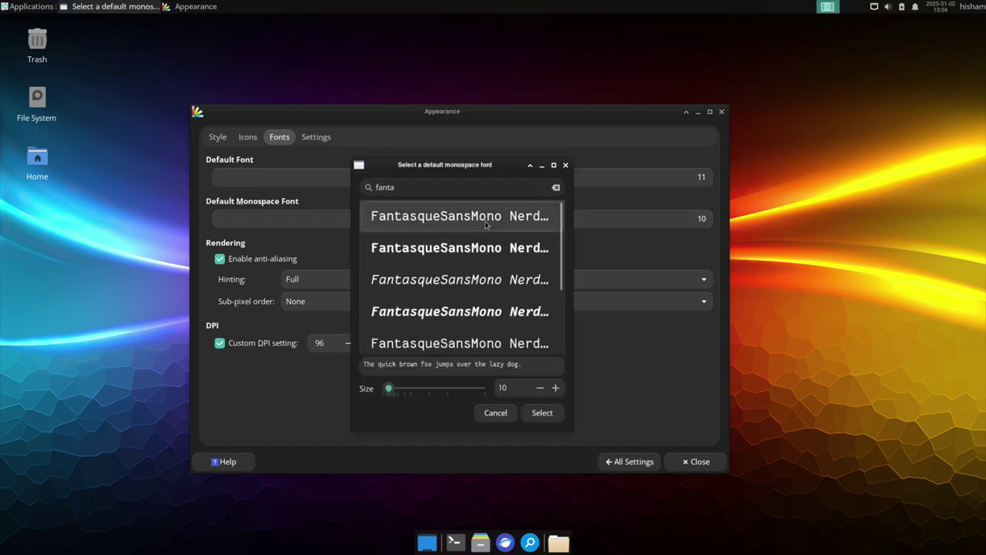
{"action": "double_click", "coordinate": [487, 225]}
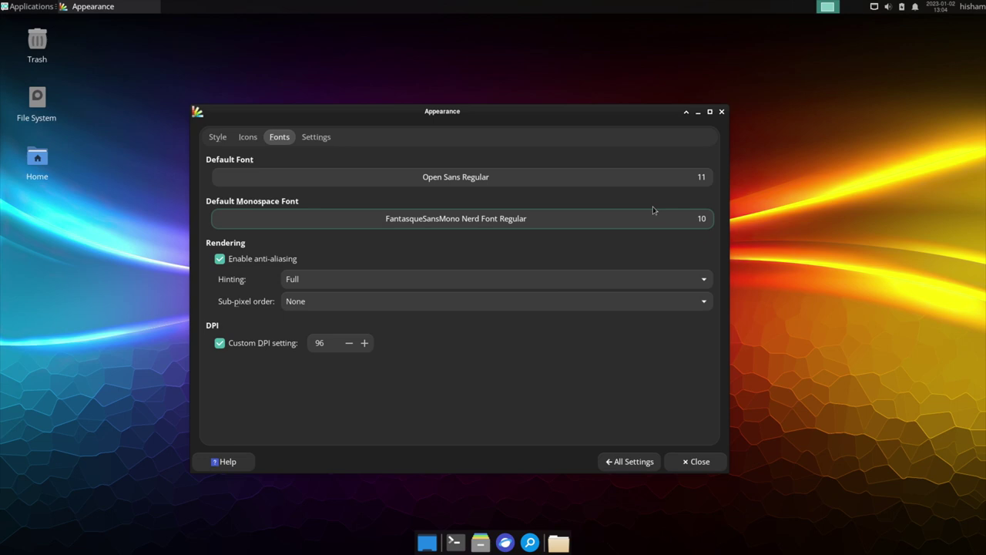
{"action": "left_click", "coordinate": [626, 224]}
{"action": "left_click", "coordinate": [555, 388]}
{"action": "left_click", "coordinate": [544, 413]}
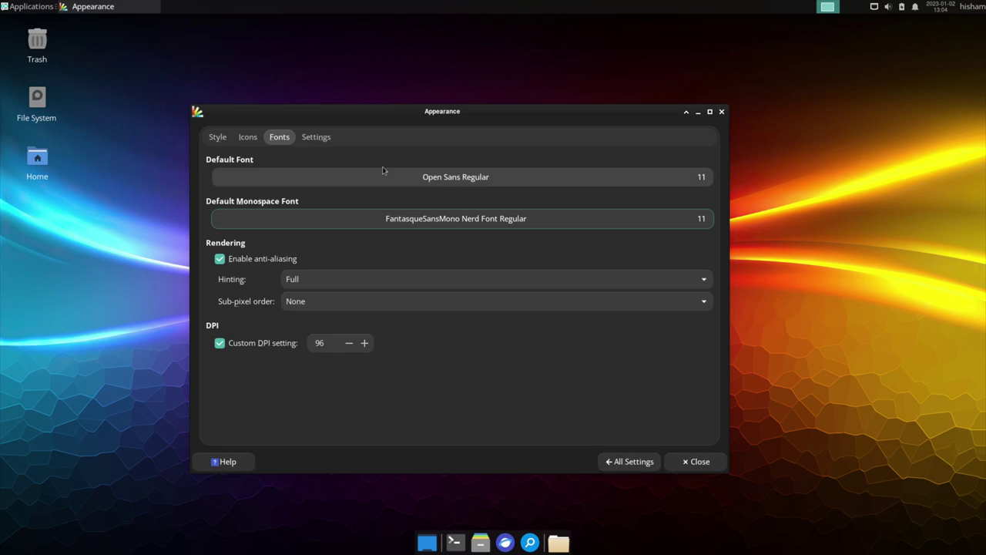
{"action": "left_click", "coordinate": [316, 142]}
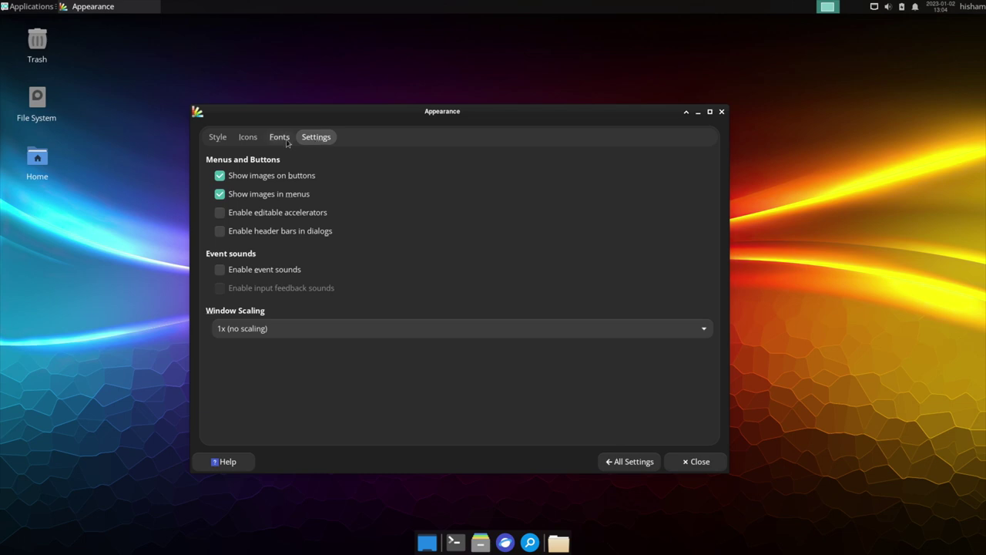
{"action": "left_click", "coordinate": [287, 142]}
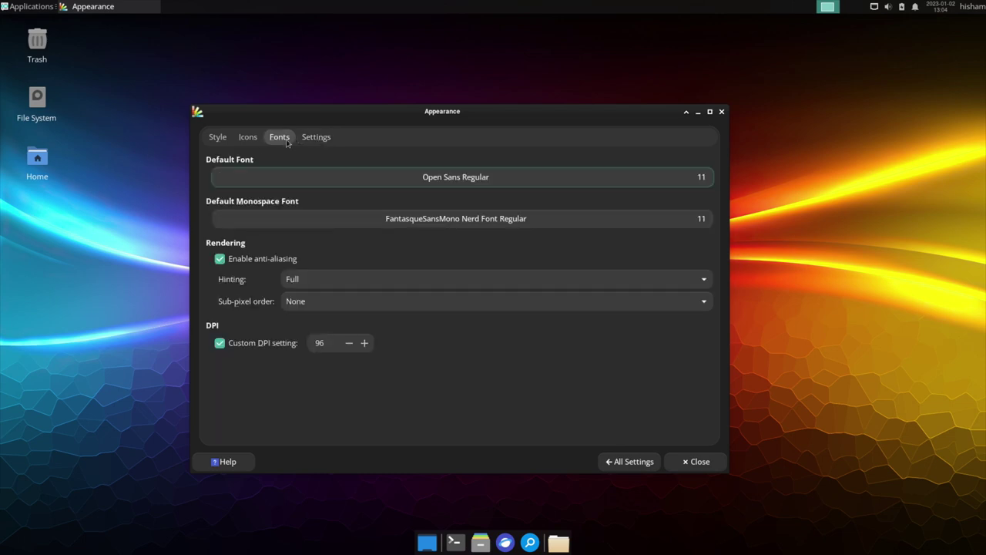
- Apply the Jasper-Dark theme to the window borders in the Window Manager settings
{"action": "left_click", "coordinate": [617, 463]}
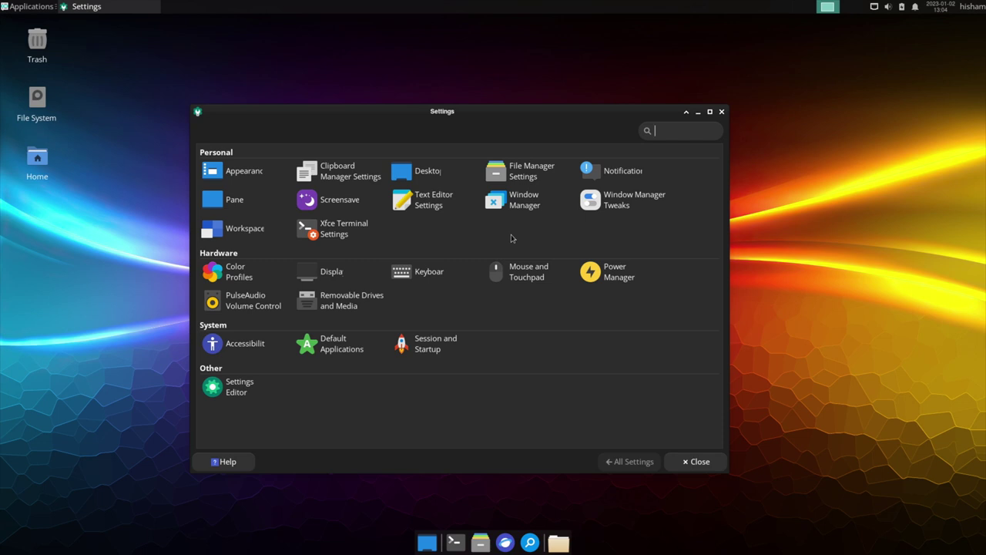
{"action": "left_click", "coordinate": [514, 210]}
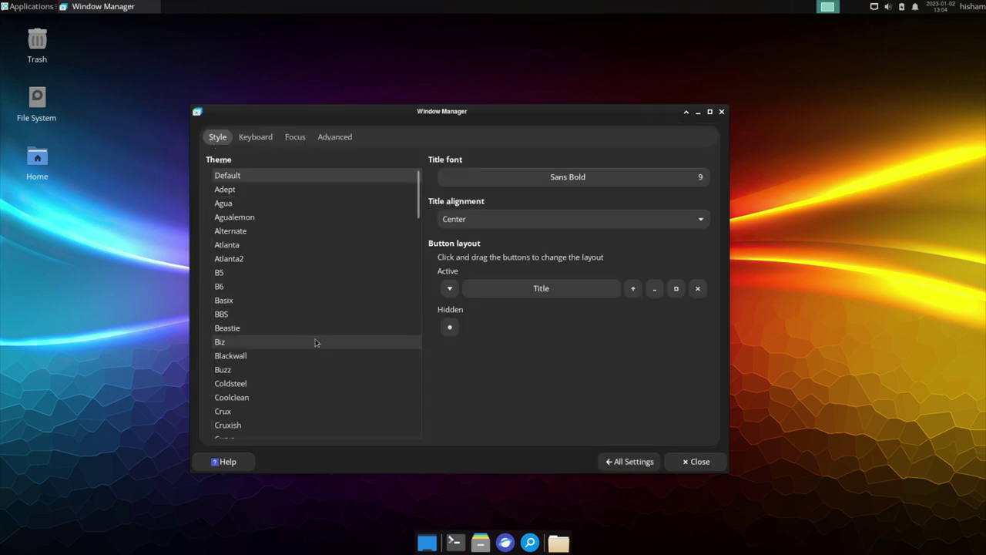
{"action": "scroll", "coordinate": [315, 343], "scroll_direction": "down", "scroll_amount": 2}
{"action": "scroll", "coordinate": [315, 343], "scroll_direction": "down", "scroll_amount": 8}
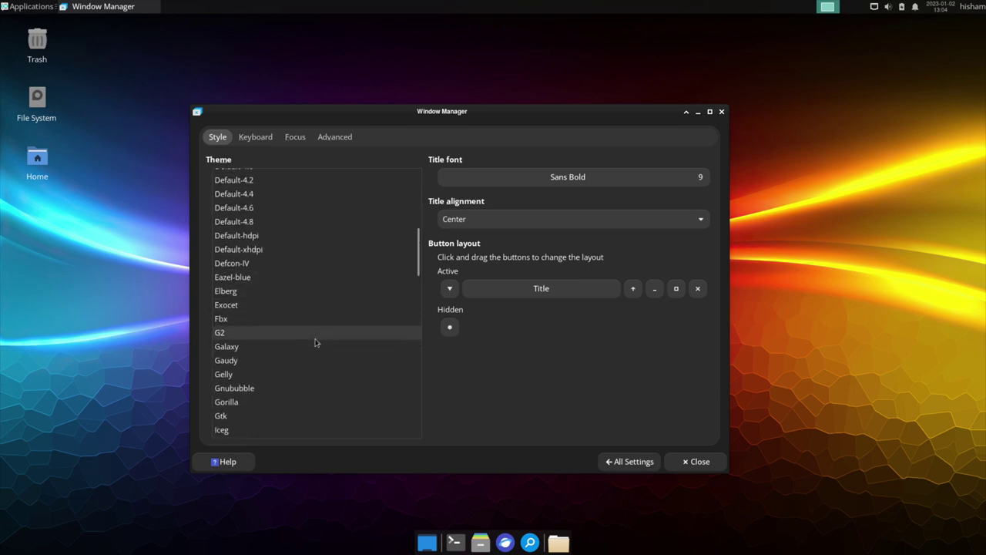
{"action": "scroll", "coordinate": [315, 343], "scroll_direction": "down", "scroll_amount": 2}
{"action": "scroll", "coordinate": [315, 343], "scroll_direction": "up", "scroll_amount": 10}
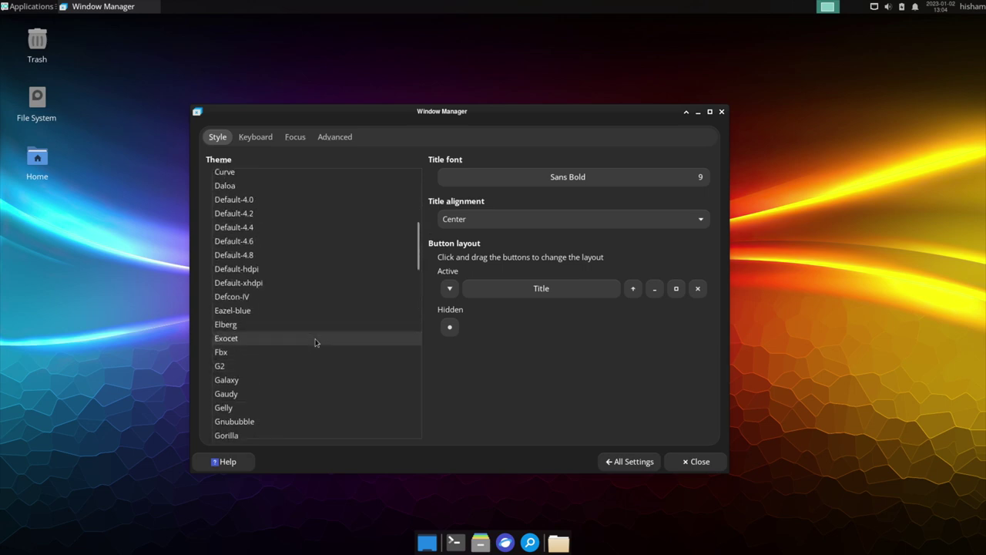
{"action": "scroll", "coordinate": [315, 343], "scroll_direction": "up", "scroll_amount": 1}
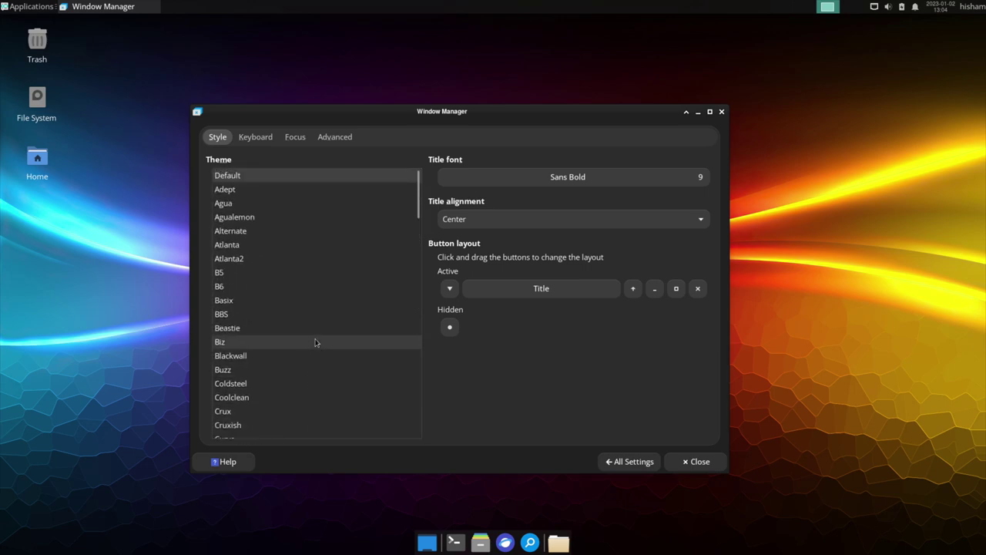
{"action": "scroll", "coordinate": [315, 343], "scroll_direction": "down", "scroll_amount": 9}
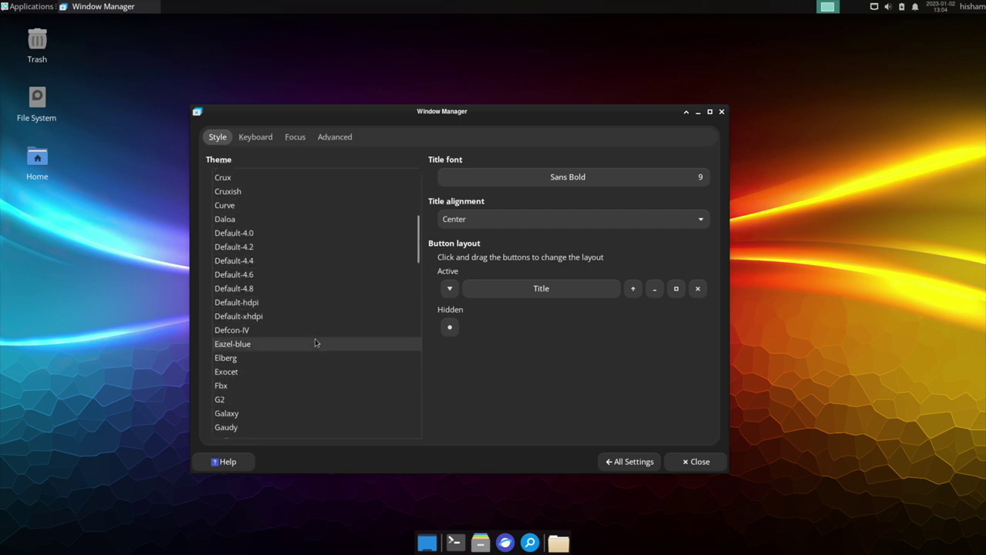
{"action": "scroll", "coordinate": [315, 343], "scroll_direction": "down", "scroll_amount": 1}
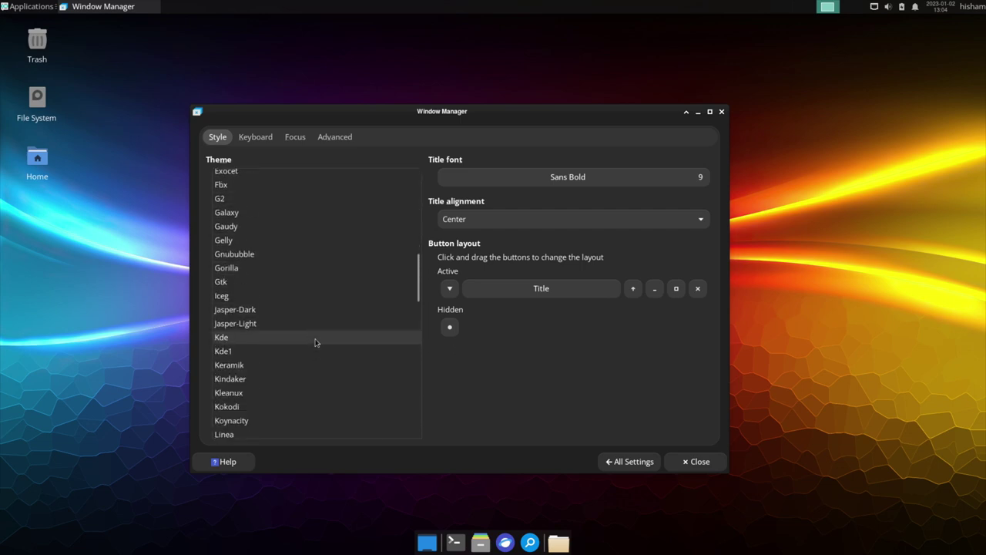
{"action": "left_click", "coordinate": [235, 311]}
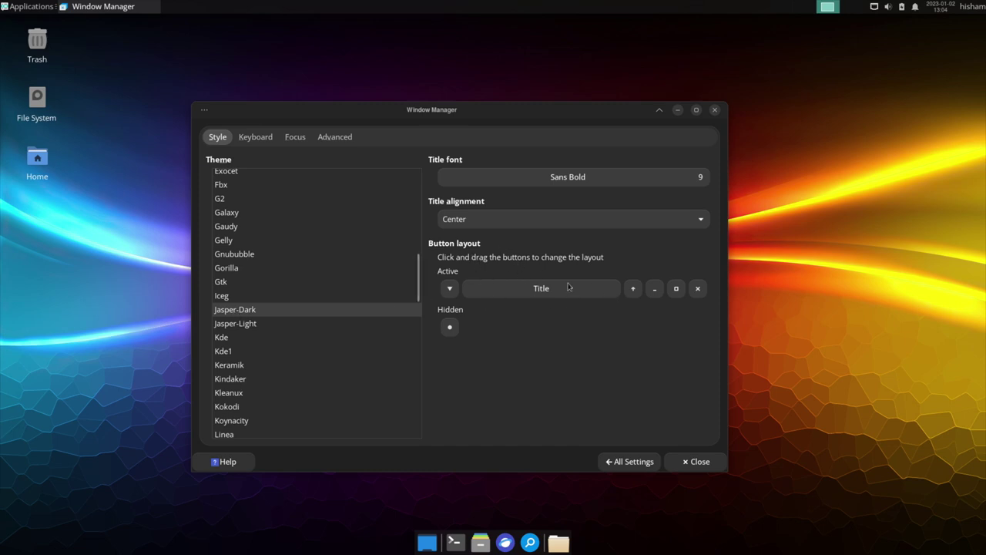
- Hide the window menu and shade buttons from the title bar layout, leaving minimize, maximize and close active
{"action": "left_click_drag", "start_coordinate": [447, 291], "coordinate": [475, 328]}
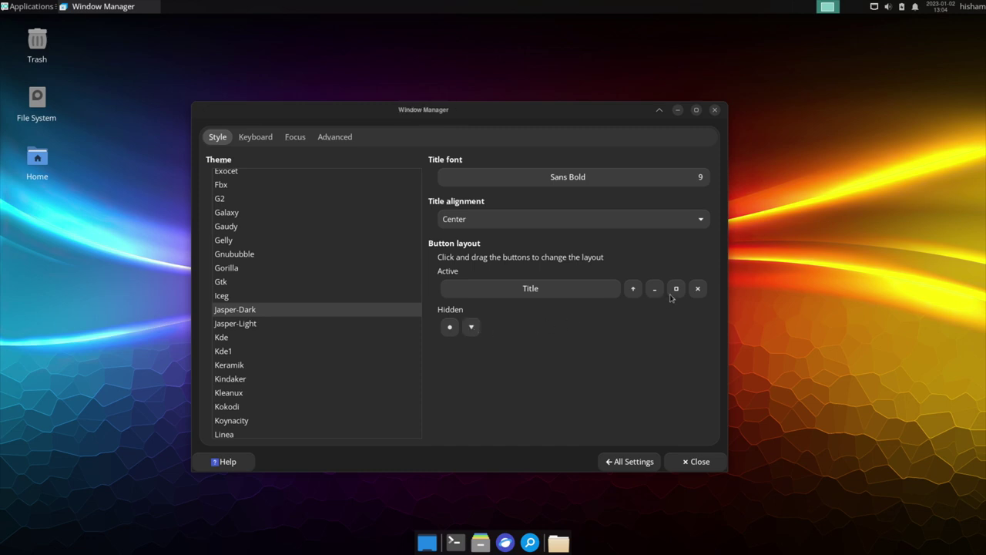
{"action": "left_click_drag", "start_coordinate": [636, 289], "coordinate": [527, 326]}
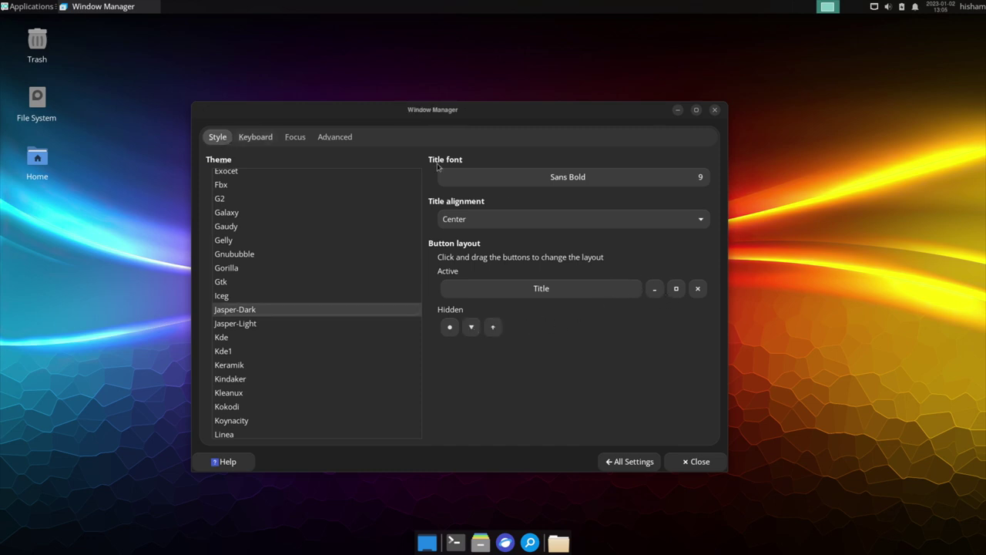
{"action": "left_click", "coordinate": [632, 462]}
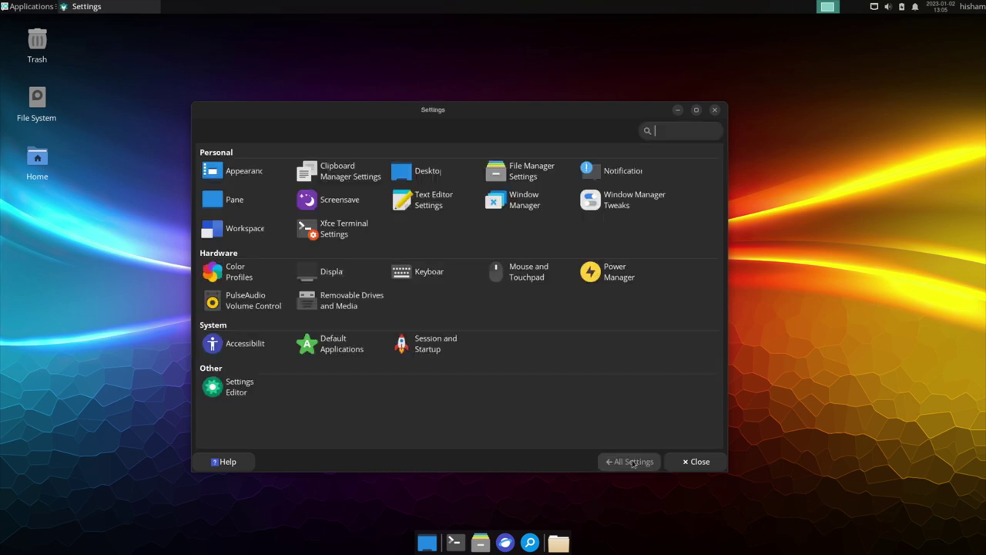
{"action": "left_click", "coordinate": [623, 207]}
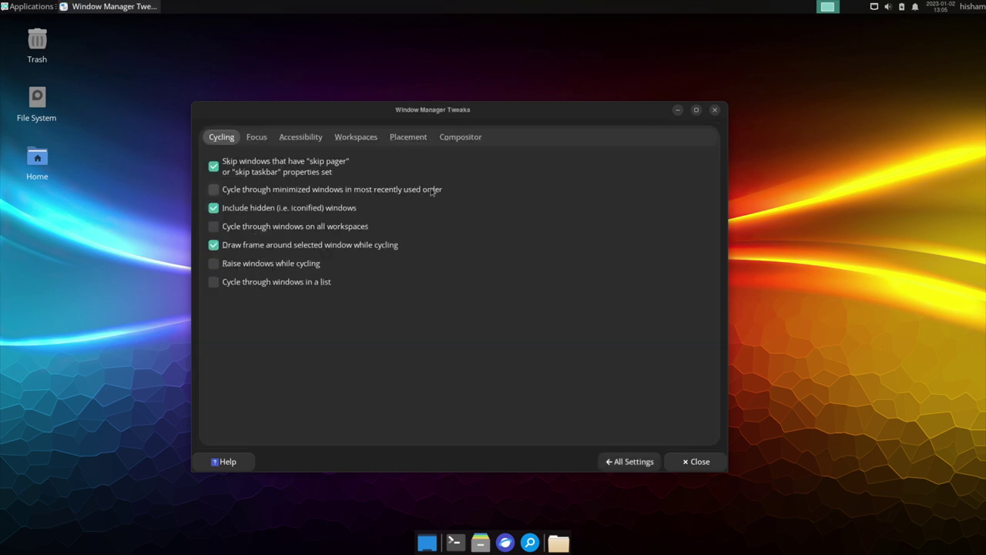
{"action": "left_click", "coordinate": [628, 462]}
{"action": "left_click", "coordinate": [523, 199]}
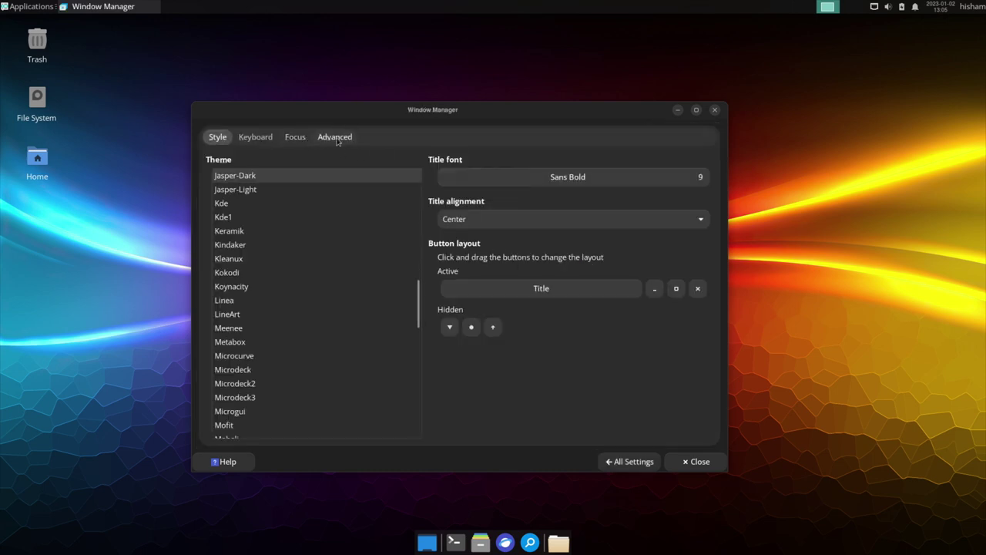
- Set the window title font to Open Sans Regular at size 11
{"action": "left_click", "coordinate": [584, 179]}
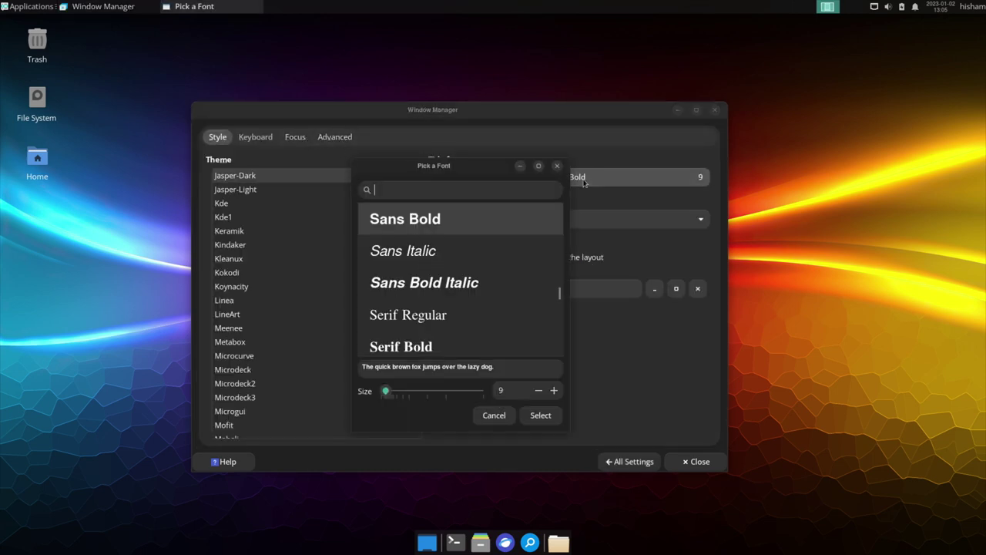
{"action": "type", "text": "open"}
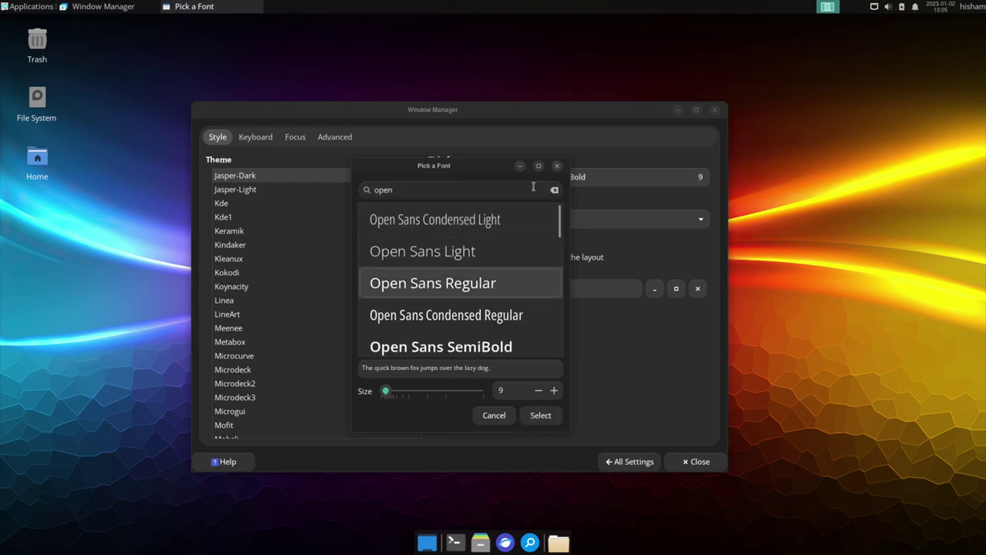
{"action": "left_click", "coordinate": [553, 391]}
{"action": "left_click", "coordinate": [554, 391]}
{"action": "left_click", "coordinate": [547, 416]}
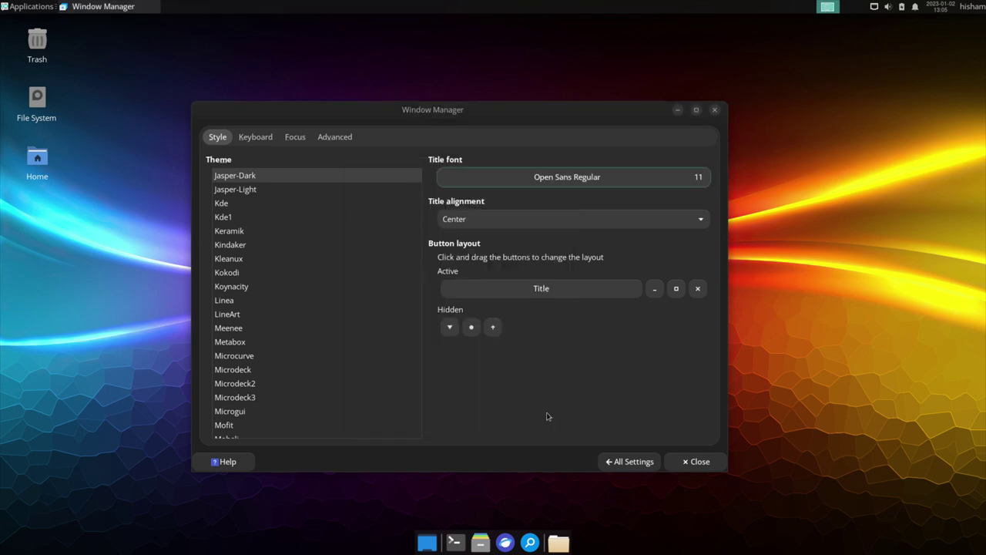
- Turn off shadows under dock windows and regular windows in the Window Manager Tweaks compositor options, keeping display compositing enabled
{"action": "left_click", "coordinate": [630, 461]}
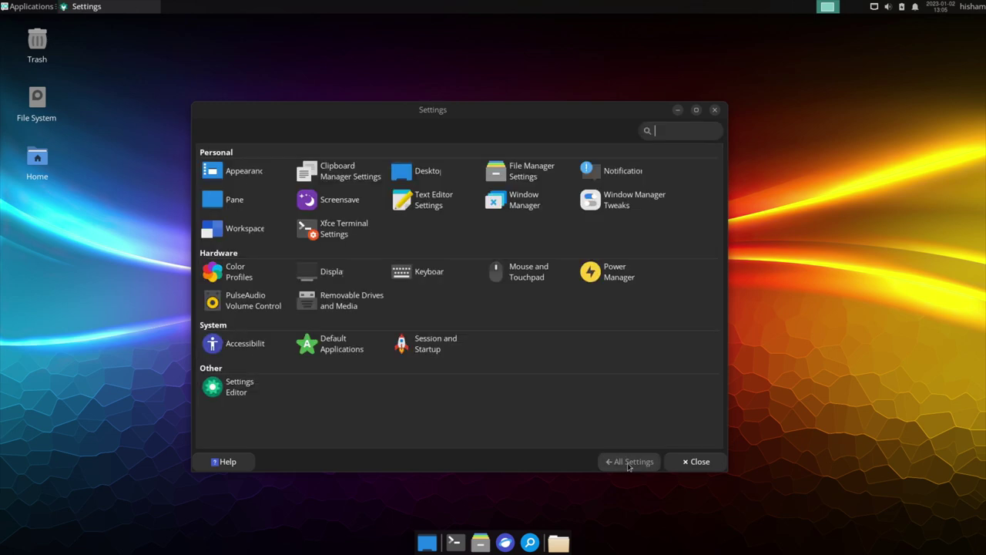
{"action": "left_click", "coordinate": [627, 203]}
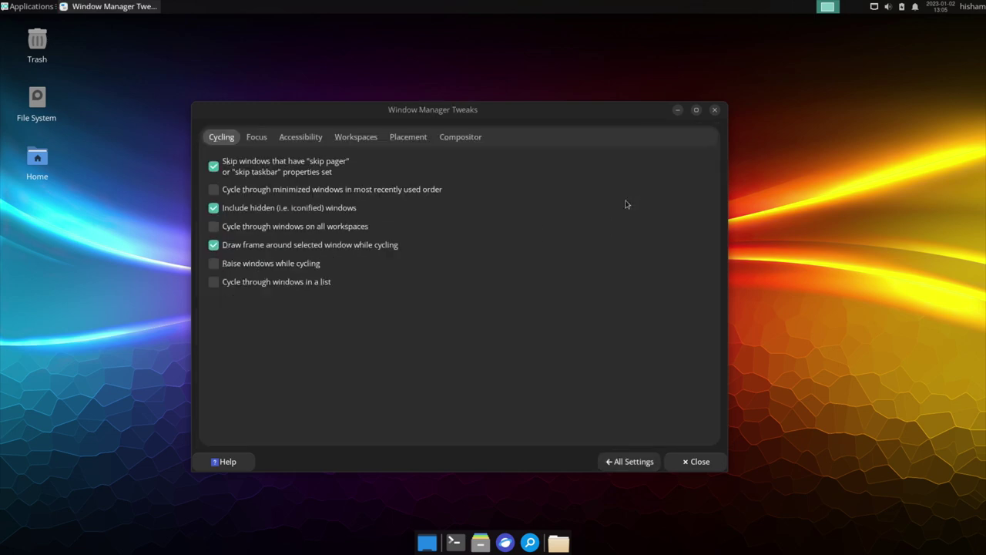
{"action": "left_click", "coordinate": [471, 139]}
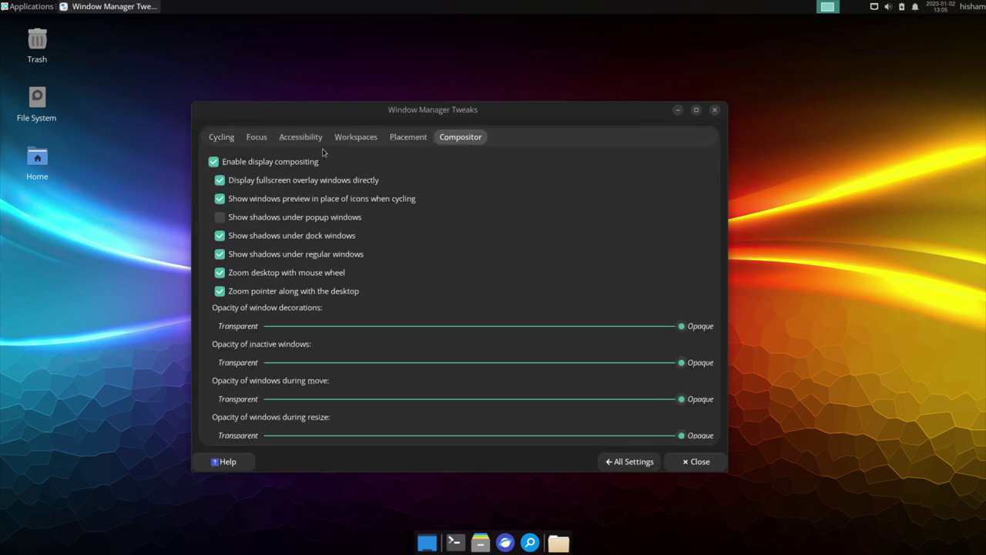
{"action": "left_click", "coordinate": [213, 162]}
{"action": "left_click", "coordinate": [214, 162]}
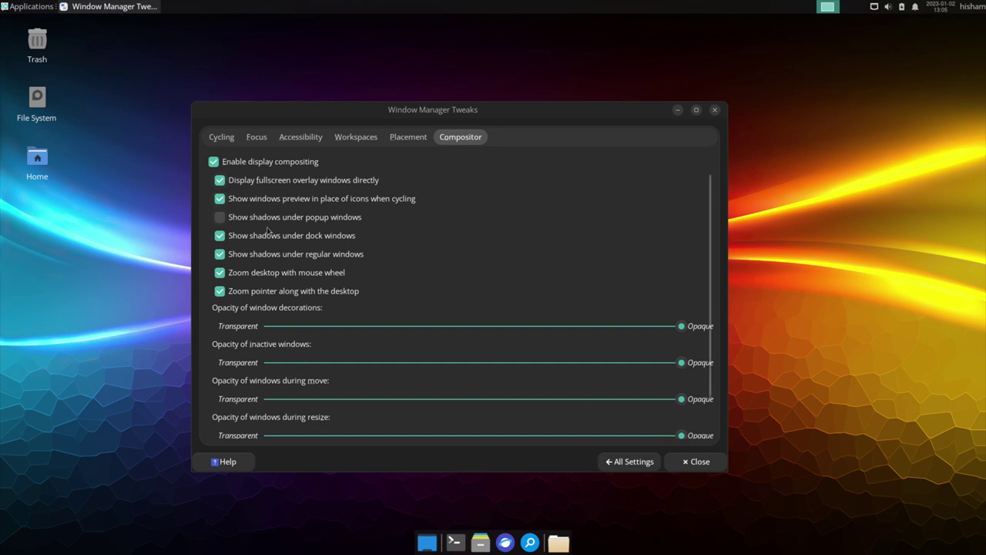
{"action": "left_click", "coordinate": [220, 236]}
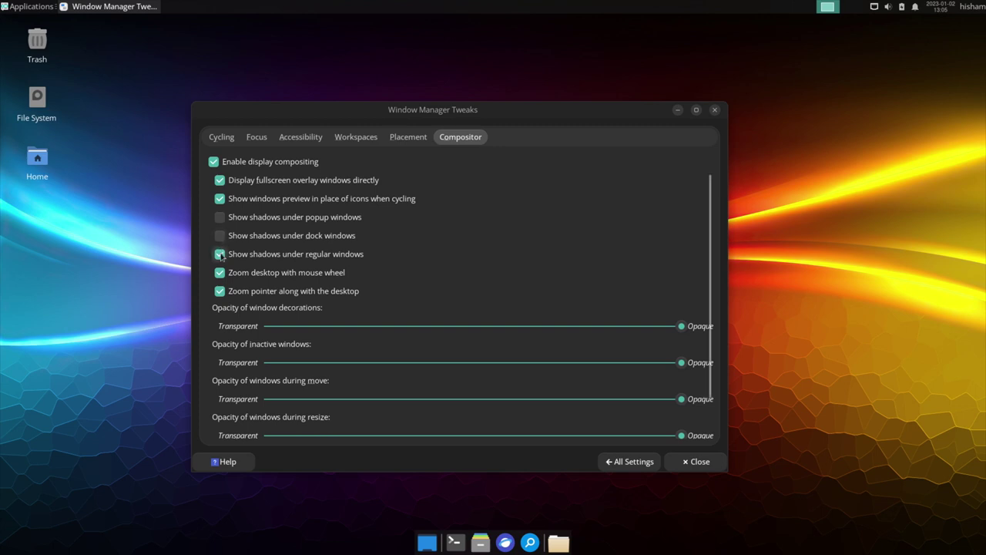
{"action": "left_click", "coordinate": [221, 255]}
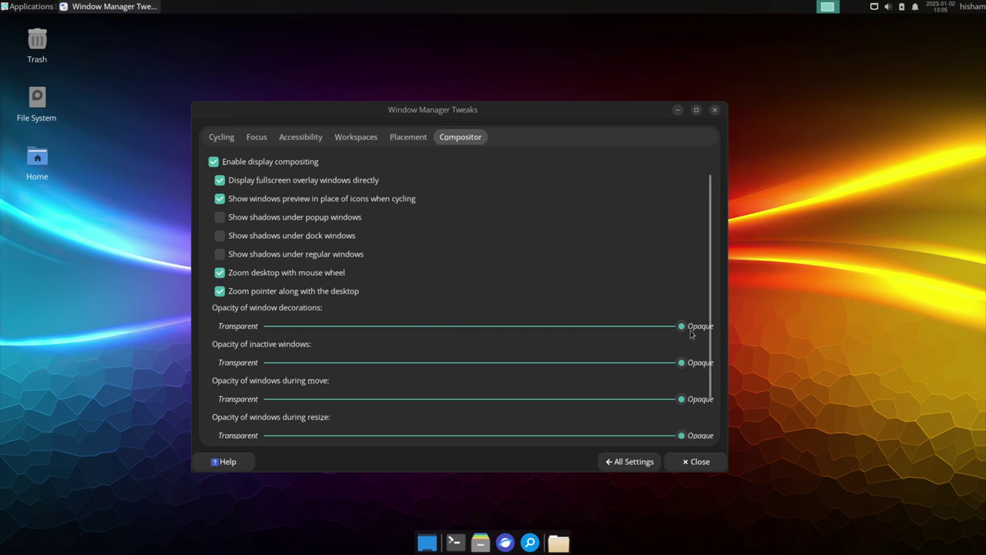
- Reduce the opacity of window decorations and of inactive, moving, resizing and popup windows to slightly below fully opaque
{"action": "left_click_drag", "start_coordinate": [681, 327], "coordinate": [636, 333]}
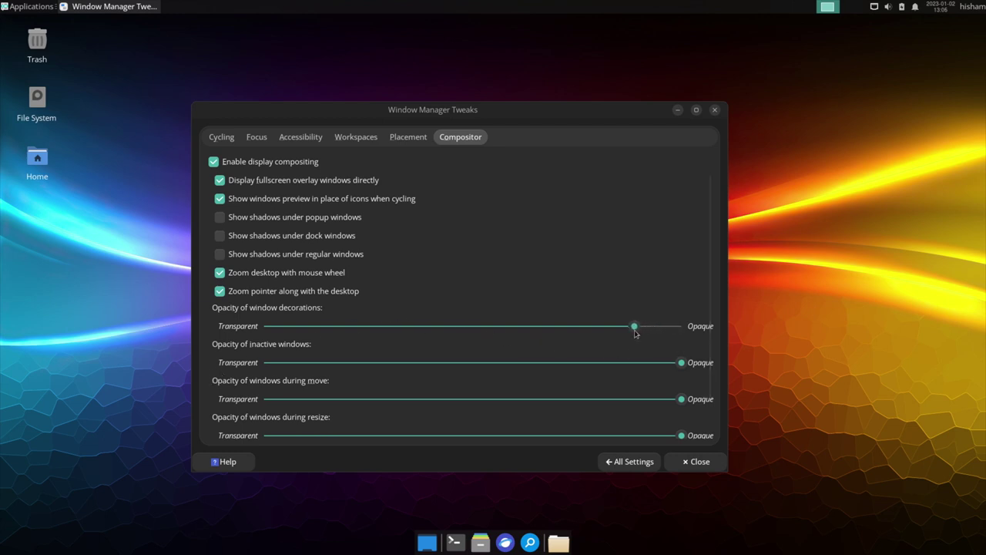
{"action": "left_click_drag", "start_coordinate": [682, 362], "coordinate": [638, 369]}
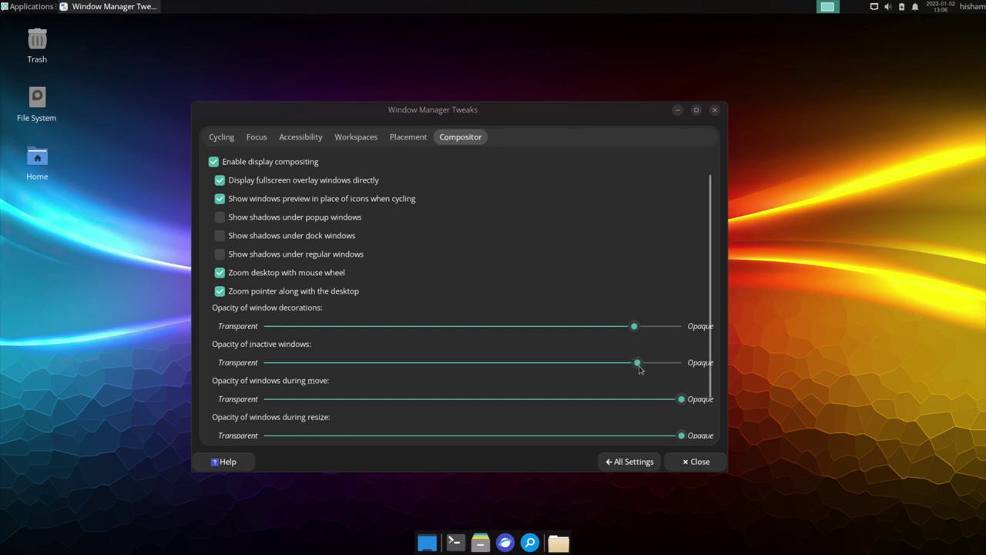
{"action": "left_click_drag", "start_coordinate": [681, 399], "coordinate": [639, 408]}
{"action": "left_click_drag", "start_coordinate": [682, 436], "coordinate": [642, 440]}
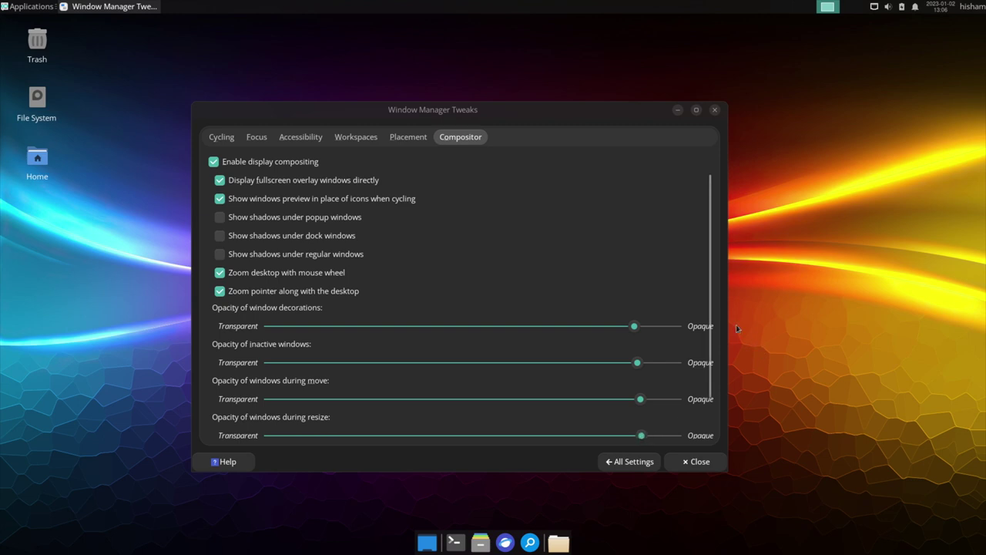
{"action": "scroll", "coordinate": [708, 302], "scroll_direction": "down", "scroll_amount": 2}
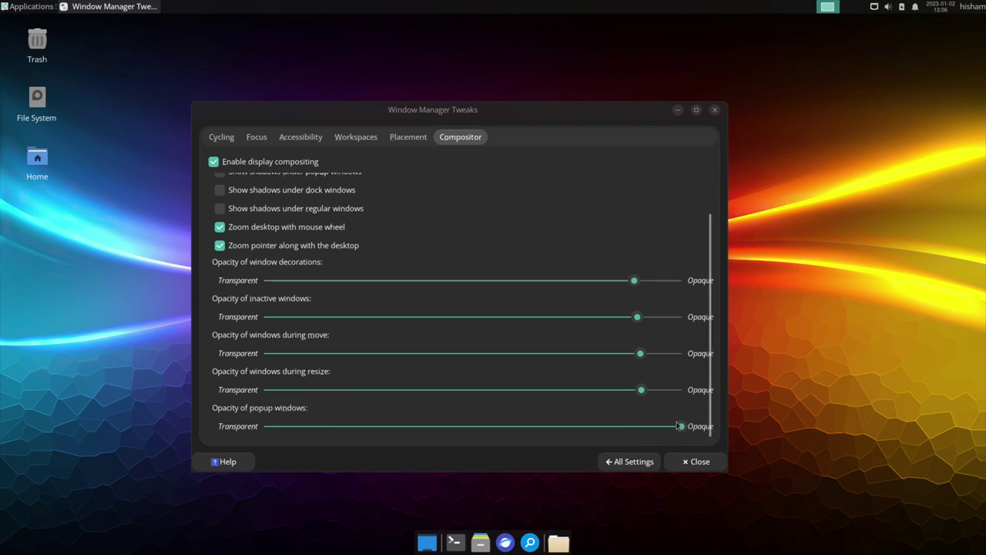
{"action": "left_click_drag", "start_coordinate": [681, 429], "coordinate": [644, 429]}
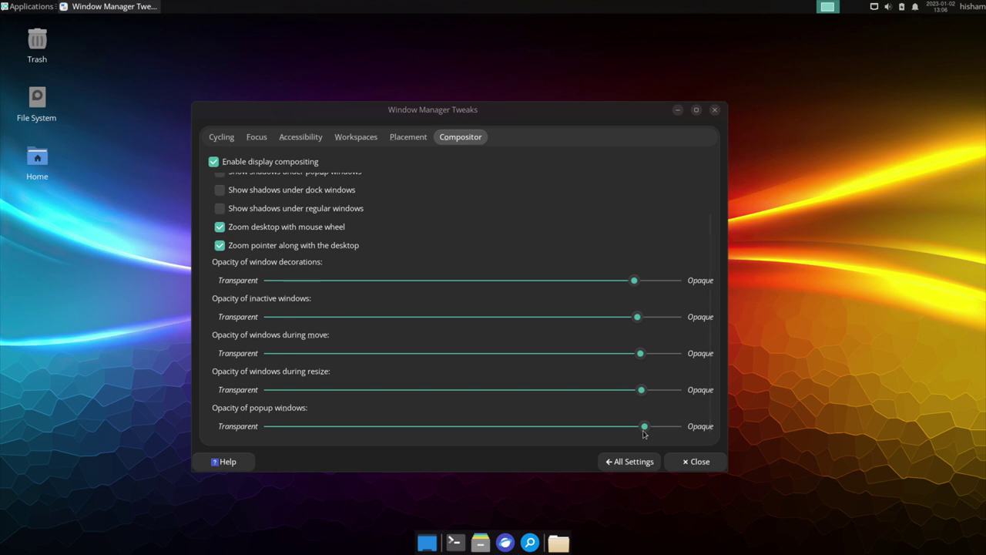
- Return to the settings overview, move its window across the desktop to check the transparency, and close it
{"action": "left_click", "coordinate": [616, 465]}
{"action": "left_click_drag", "start_coordinate": [488, 121], "coordinate": [646, 92]}
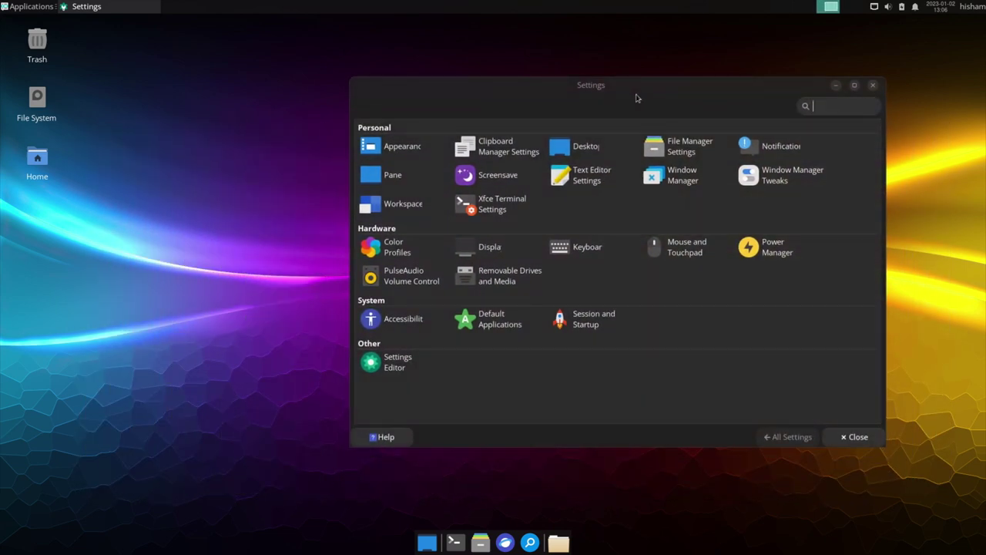
{"action": "left_click", "coordinate": [854, 437]}
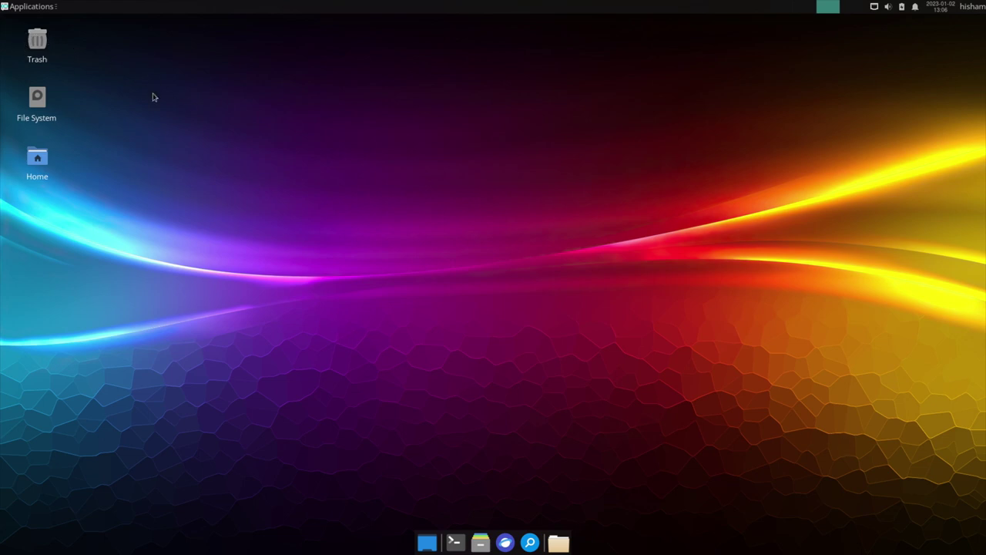
- Hide all desktop icons by changing the icon type in the desktop settings
{"action": "right_click", "coordinate": [218, 111]}
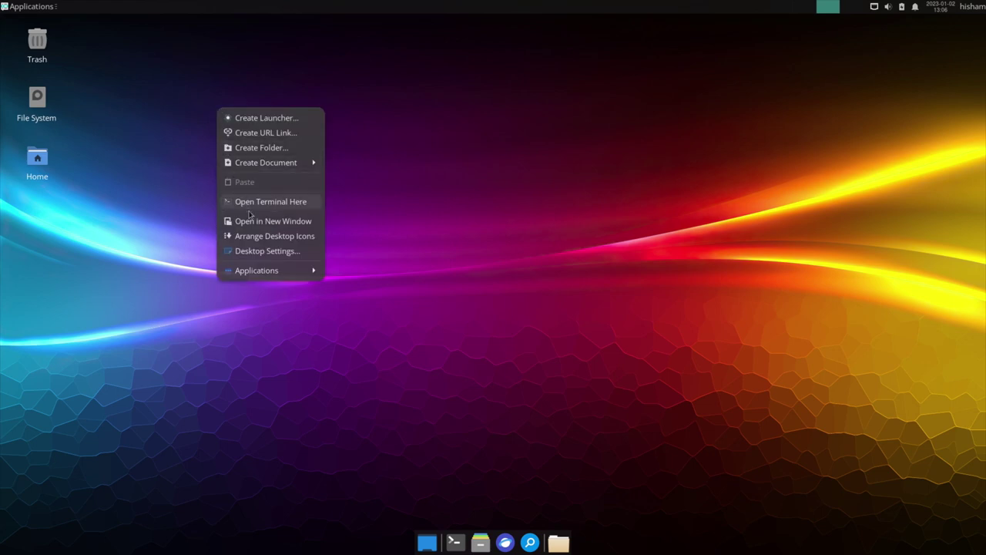
{"action": "left_click", "coordinate": [265, 252]}
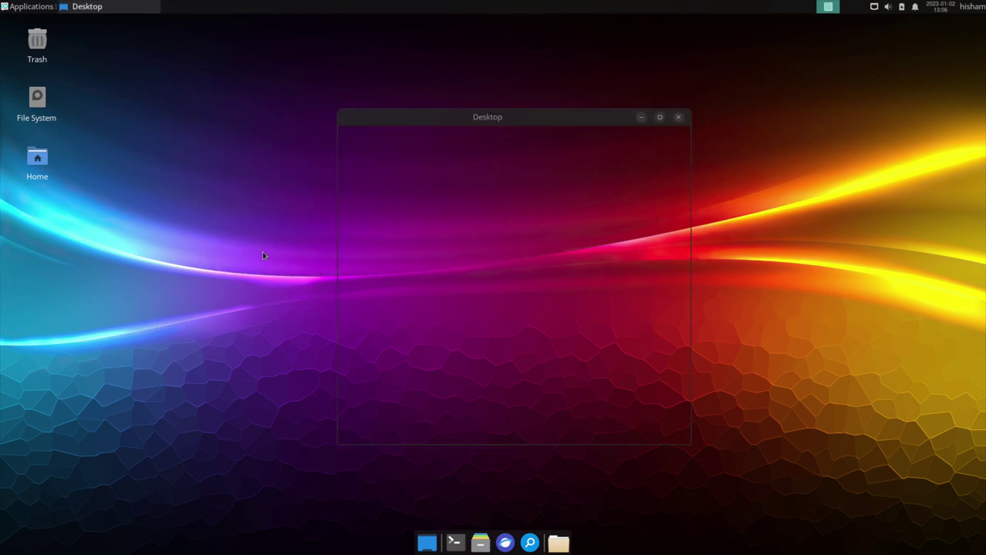
{"action": "left_click", "coordinate": [454, 145]}
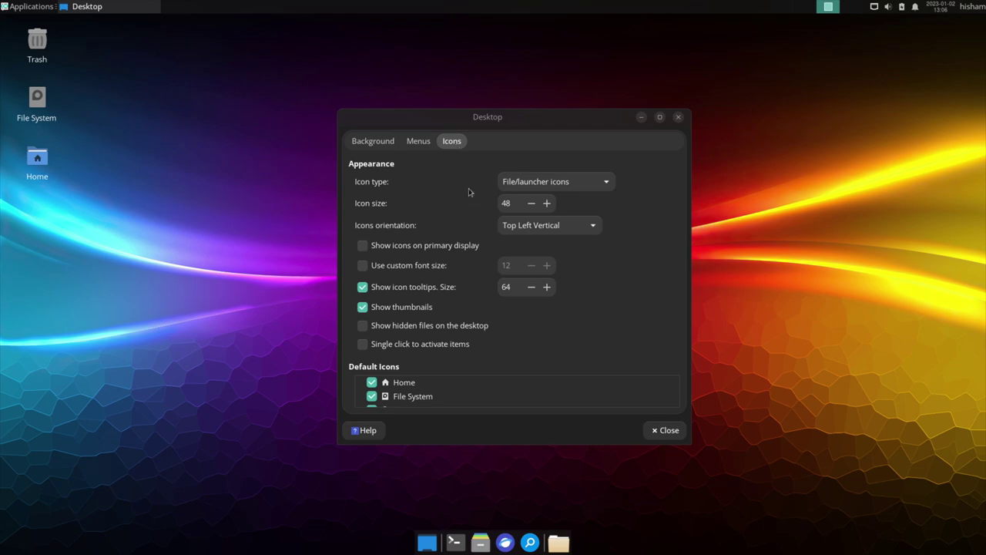
{"action": "left_click", "coordinate": [574, 184]}
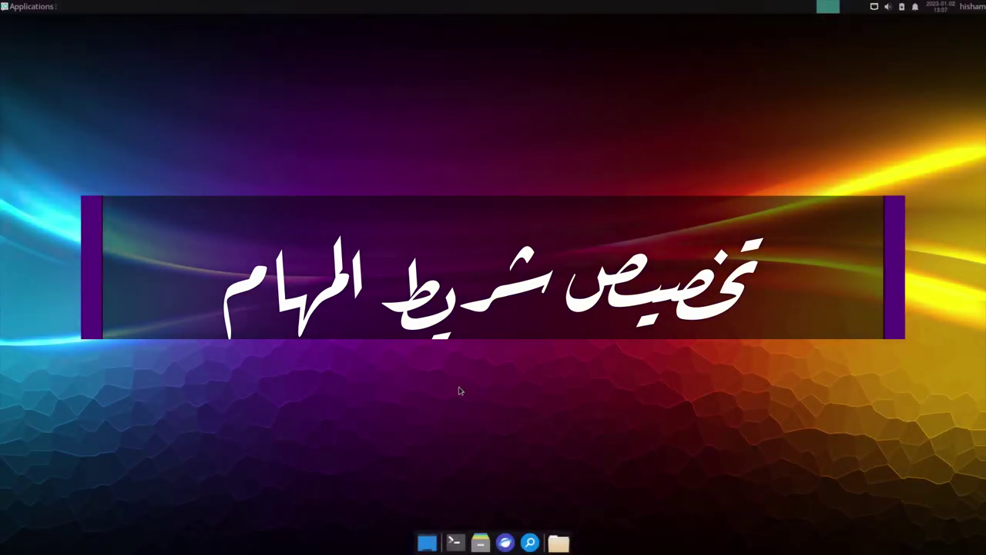
- Remove Panel 2, the launcher dock, through its panel preferences, confirm its permanent removal, and close the preferences
{"action": "right_click", "coordinate": [498, 543]}
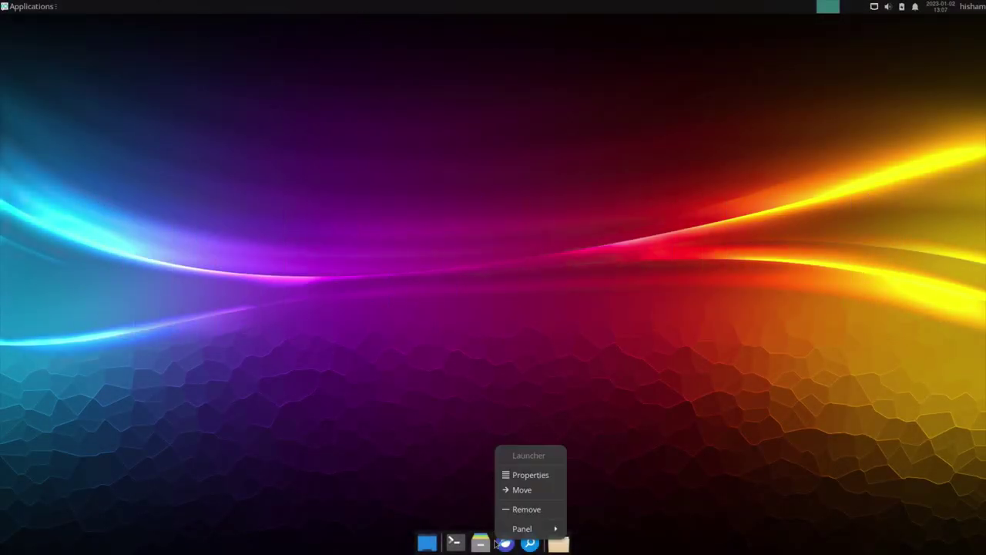
{"action": "mouse_move", "coordinate": [515, 530]}
{"action": "mouse_move", "coordinate": [546, 532]}
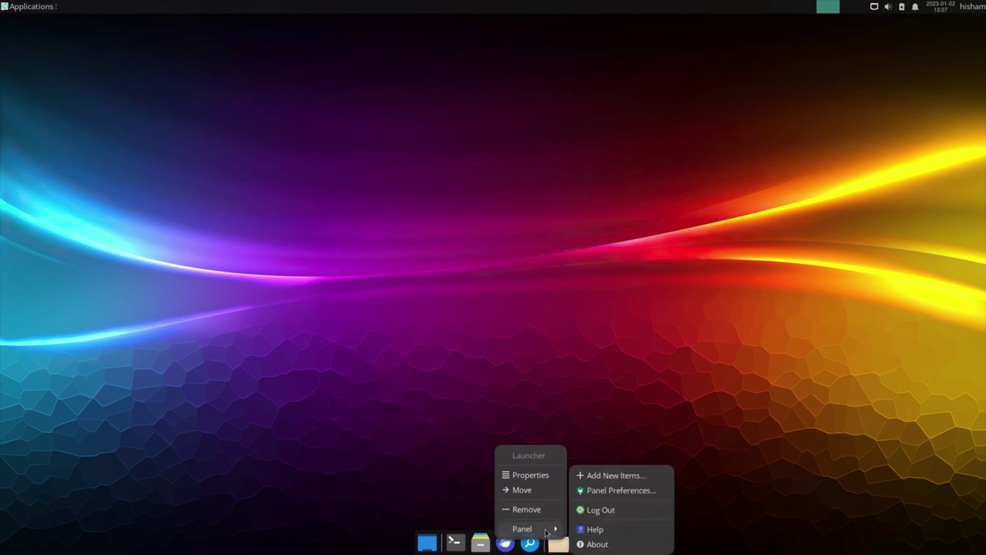
{"action": "left_click", "coordinate": [607, 491]}
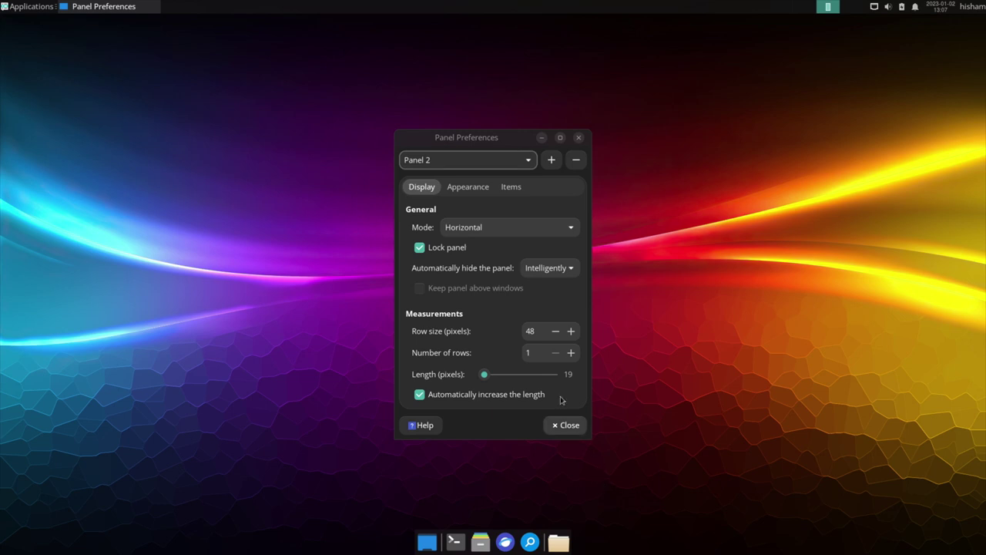
{"action": "left_click", "coordinate": [576, 160]}
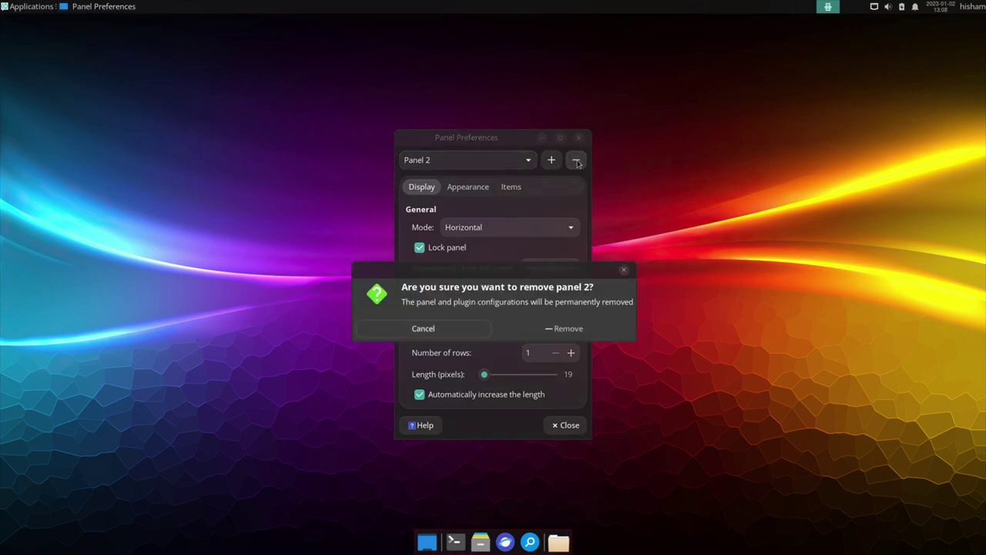
{"action": "left_click", "coordinate": [561, 329]}
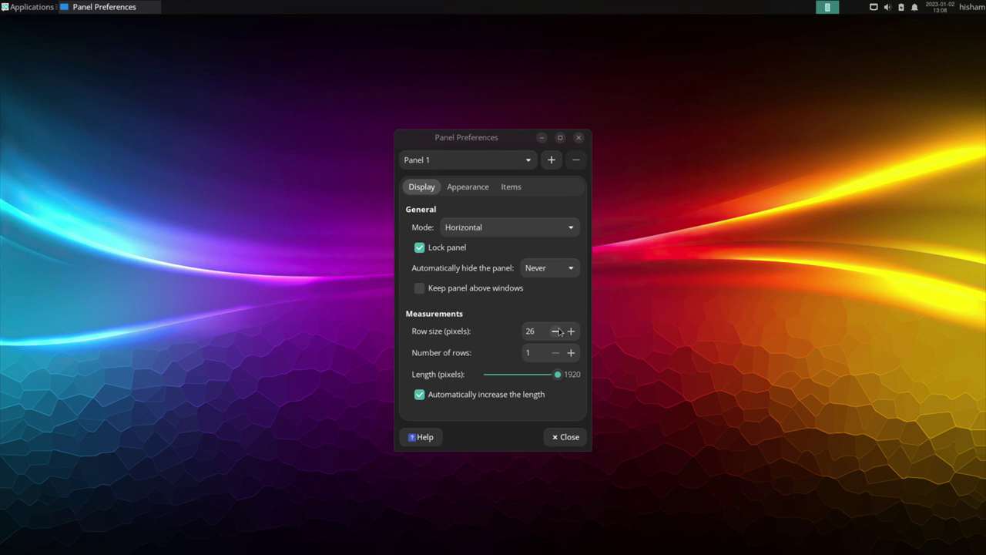
{"action": "left_click", "coordinate": [562, 437]}
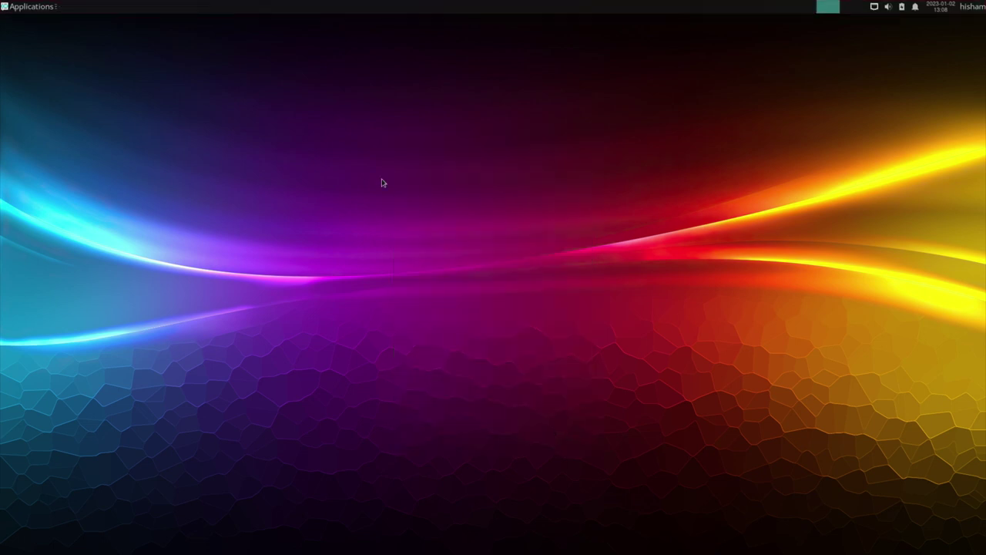
- Open the preferences of the remaining Panel 1 and set its mode to Deskbar
{"action": "right_click", "coordinate": [460, 8]}
{"action": "mouse_move", "coordinate": [487, 105]}
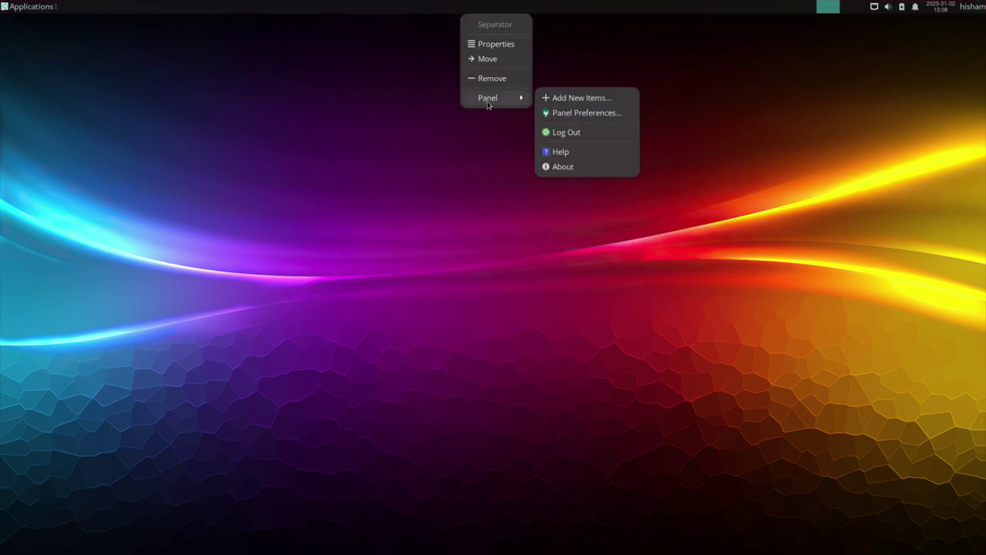
{"action": "left_click", "coordinate": [598, 117]}
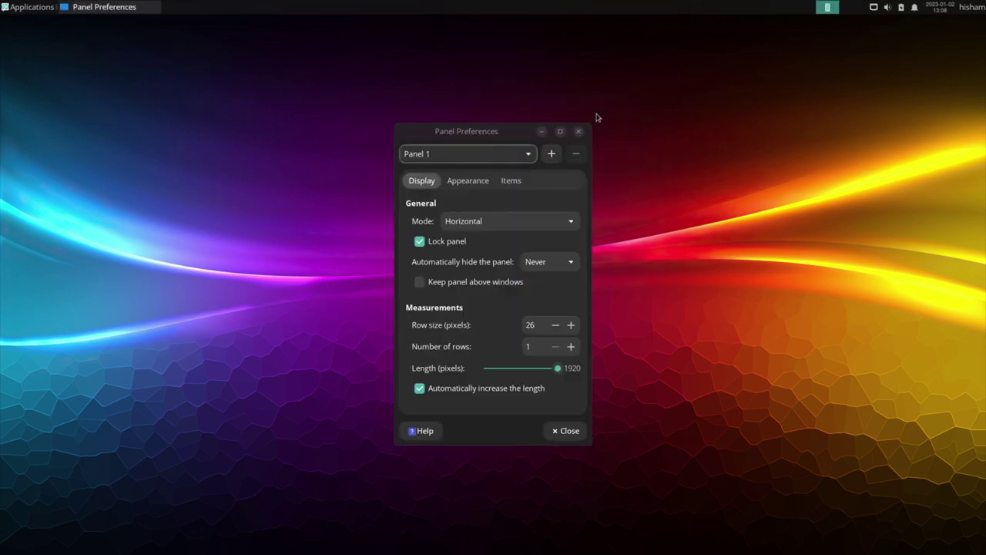
{"action": "left_click", "coordinate": [472, 222]}
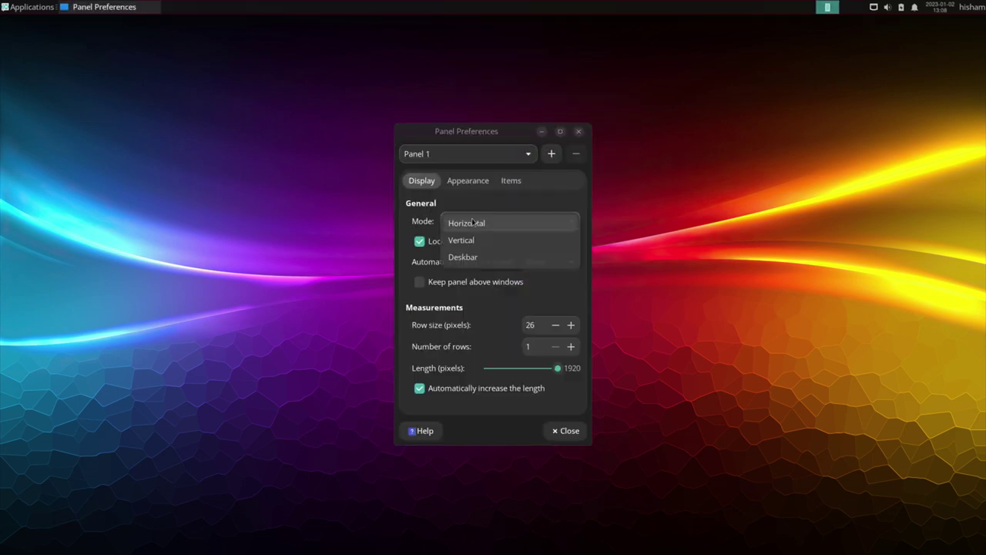
{"action": "left_click", "coordinate": [477, 257]}
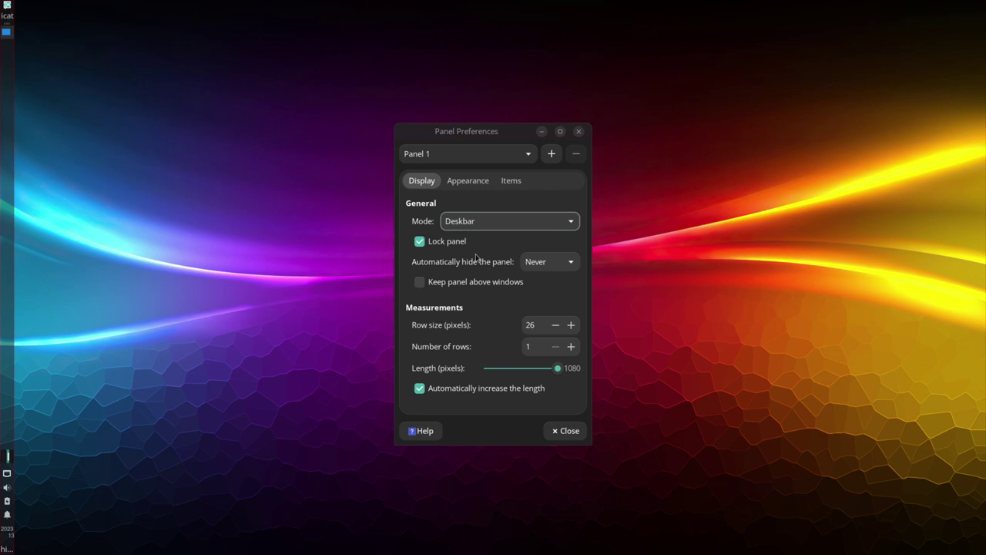
- Set Panel 1's row size to 48 pixels and enable automatic adjustment of its icon size
{"action": "left_click", "coordinate": [571, 325]}
{"action": "left_click", "coordinate": [571, 325]}
{"action": "left_click", "coordinate": [571, 326]}
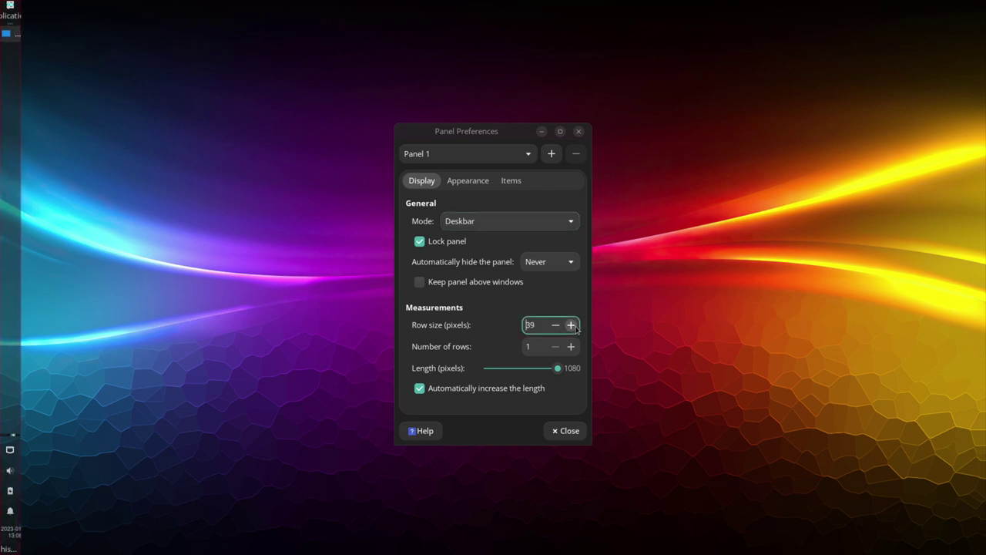
{"action": "left_click", "coordinate": [571, 325]}
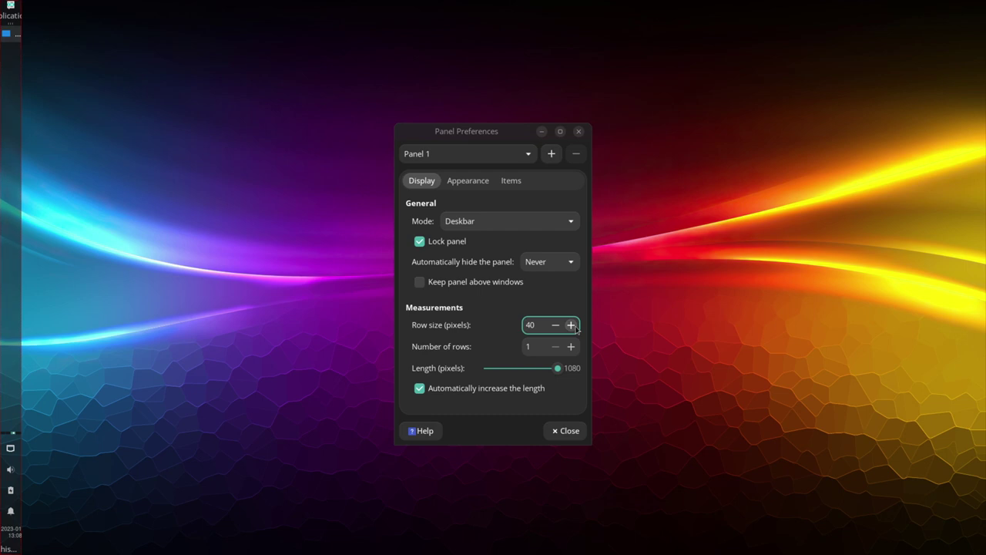
{"action": "left_click", "coordinate": [571, 325]}
{"action": "left_click", "coordinate": [571, 325]}
{"action": "left_click", "coordinate": [571, 325]}
{"action": "left_click", "coordinate": [571, 325]}
{"action": "left_click", "coordinate": [571, 326]}
{"action": "left_click", "coordinate": [572, 325]}
{"action": "left_click", "coordinate": [571, 326]}
{"action": "left_click", "coordinate": [571, 325]}
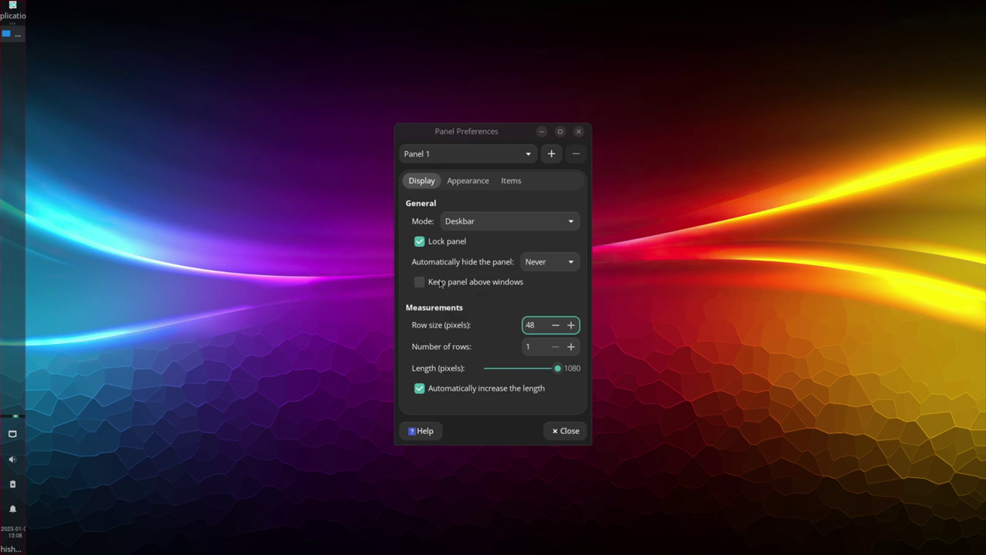
{"action": "left_click", "coordinate": [460, 183]}
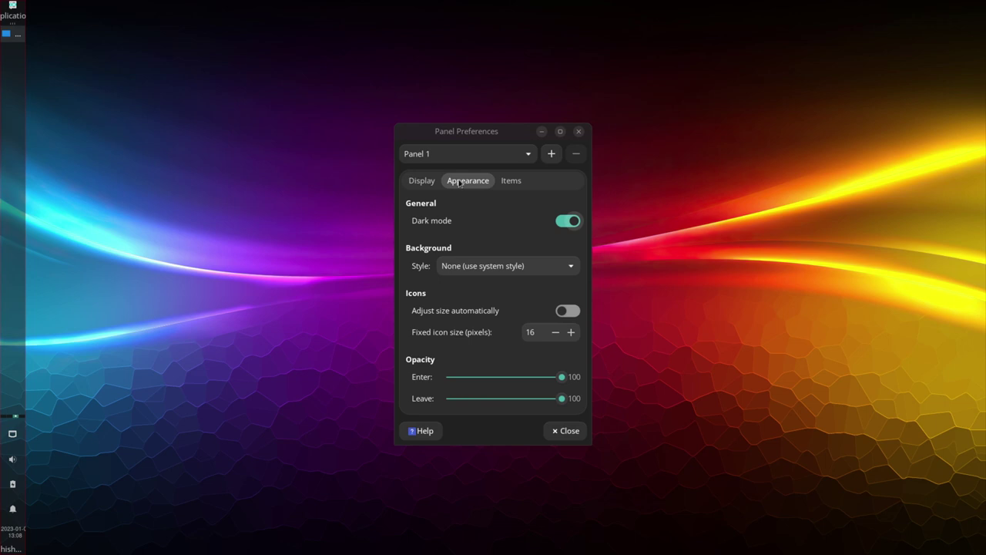
{"action": "left_click", "coordinate": [569, 312]}
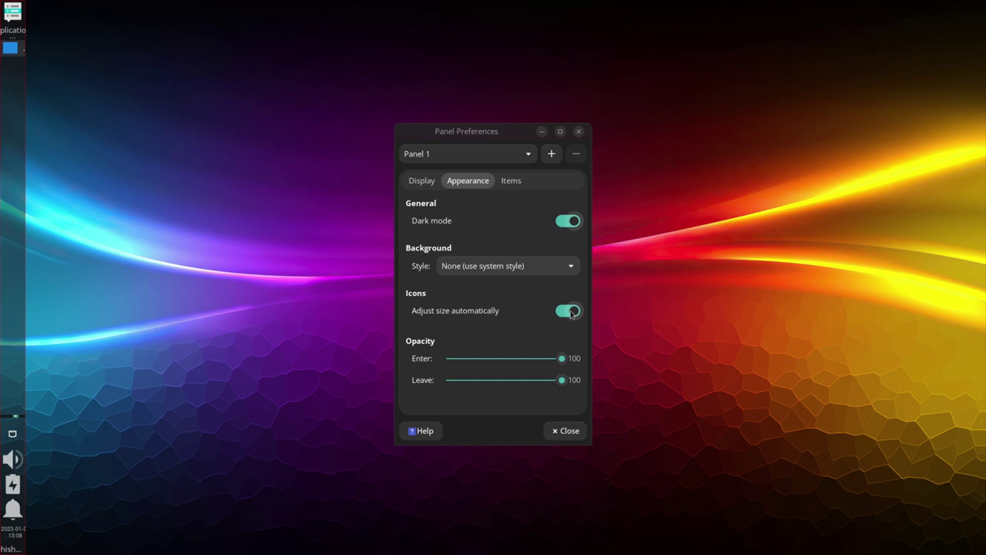
- Search the available panel items for "whis" and add the Whisker Menu to Panel 1
{"action": "left_click", "coordinate": [512, 184]}
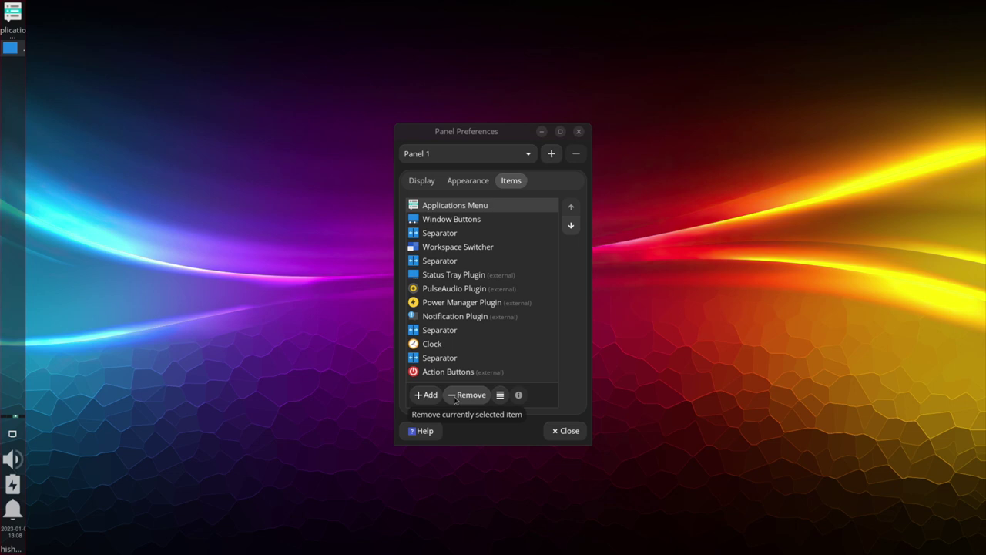
{"action": "left_click", "coordinate": [427, 394]}
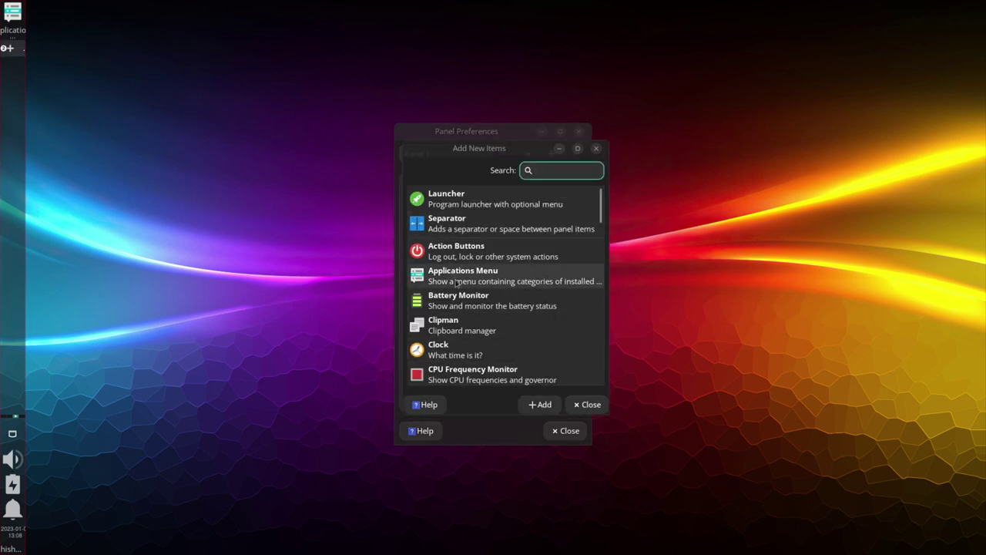
{"action": "type", "text": "whis"}
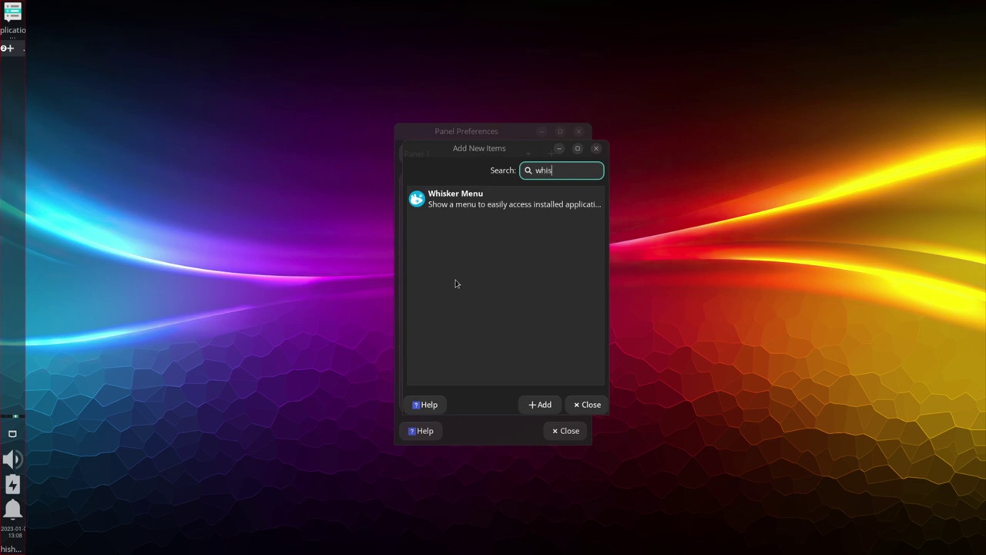
{"action": "left_click", "coordinate": [456, 194]}
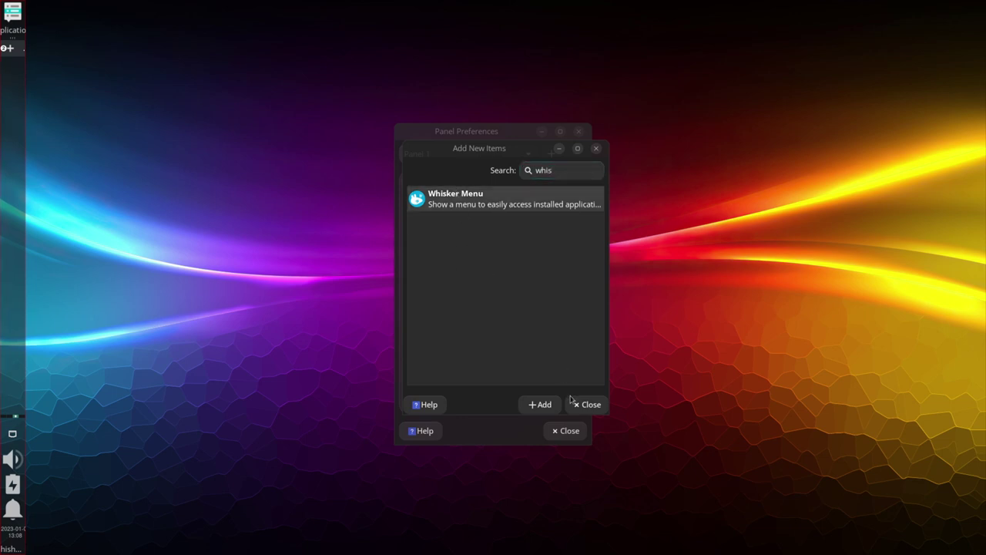
{"action": "left_click", "coordinate": [535, 403]}
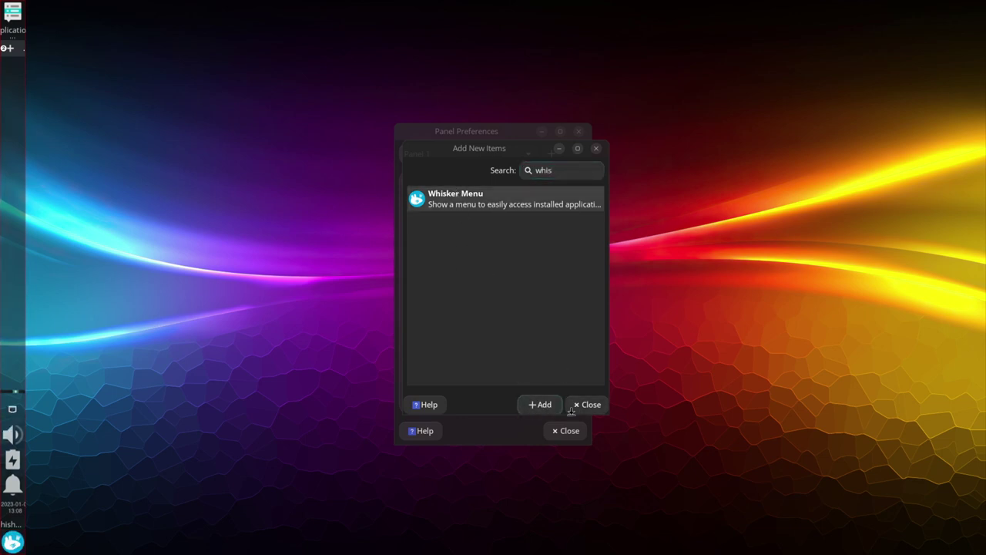
{"action": "left_click", "coordinate": [586, 405]}
- Move the Whisker Menu to the first position in Panel 1's item order, above the Applications Menu
{"action": "scroll", "coordinate": [491, 346], "scroll_direction": "down", "scroll_amount": 1}
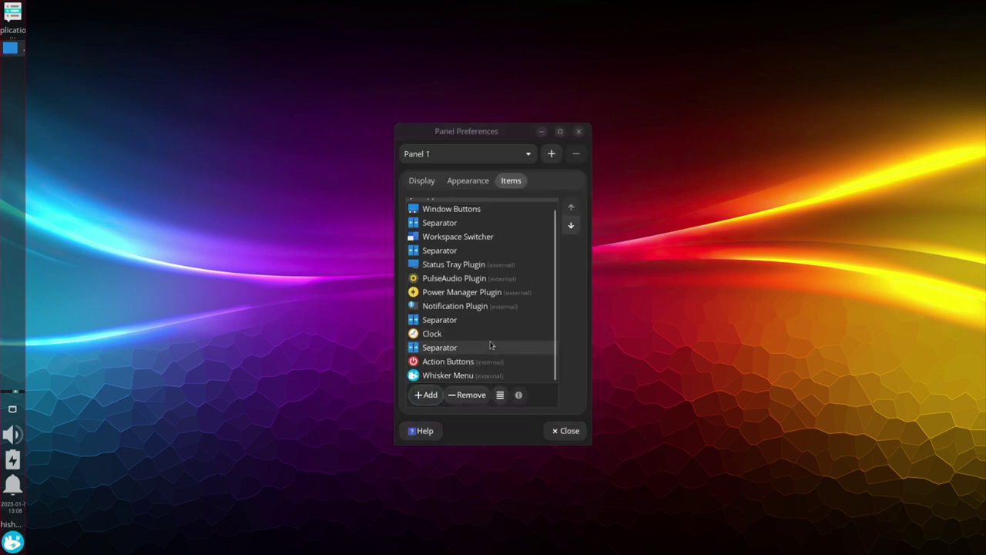
{"action": "left_click", "coordinate": [474, 376]}
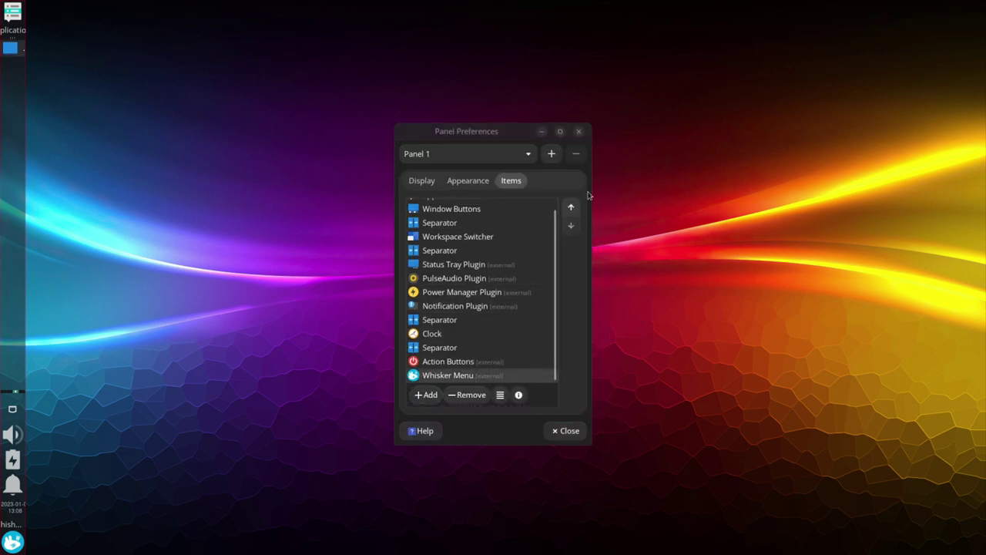
{"action": "scroll", "coordinate": [509, 255], "scroll_direction": "up", "scroll_amount": 1}
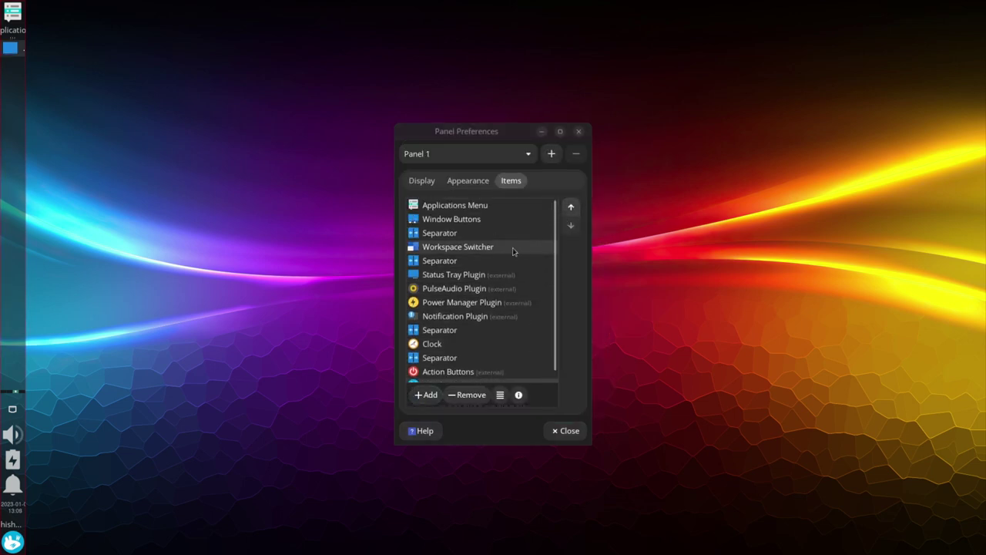
{"action": "triple_click", "coordinate": [571, 208]}
{"action": "triple_click", "coordinate": [571, 208]}
{"action": "triple_click", "coordinate": [571, 208]}
{"action": "triple_click", "coordinate": [571, 208]}
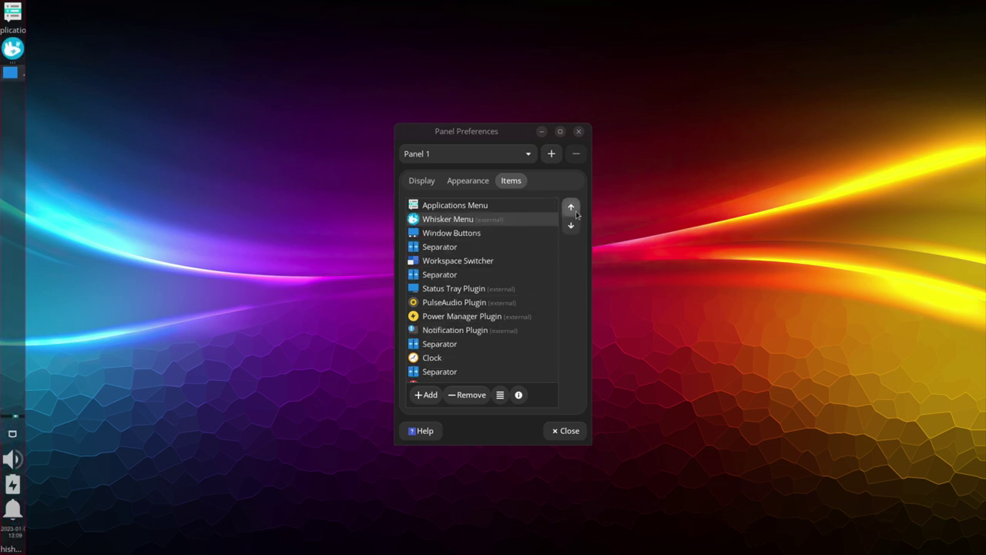
{"action": "left_click", "coordinate": [571, 207]}
- Remove the Applications Menu item from Panel 1
{"action": "left_click", "coordinate": [514, 220]}
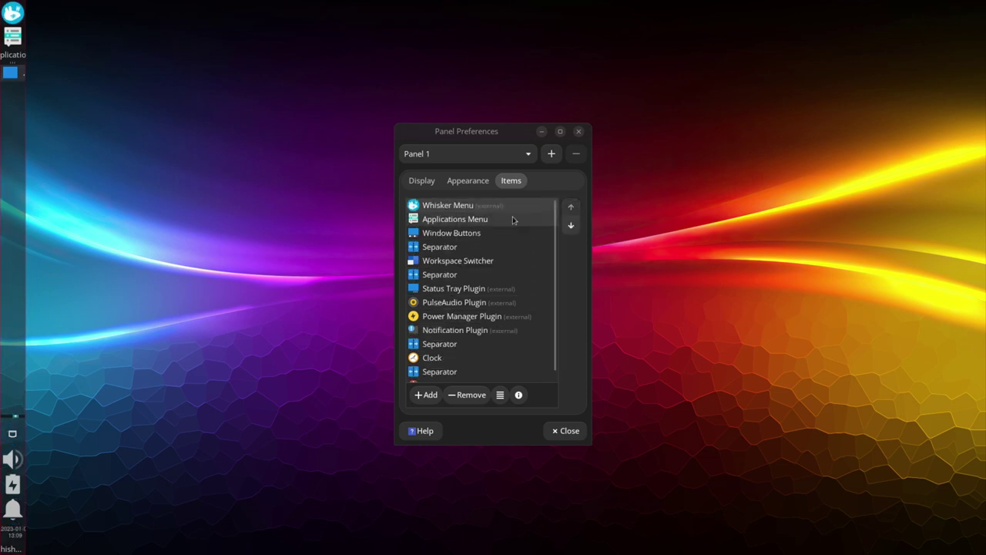
{"action": "left_click", "coordinate": [454, 396]}
{"action": "left_click", "coordinate": [539, 340]}
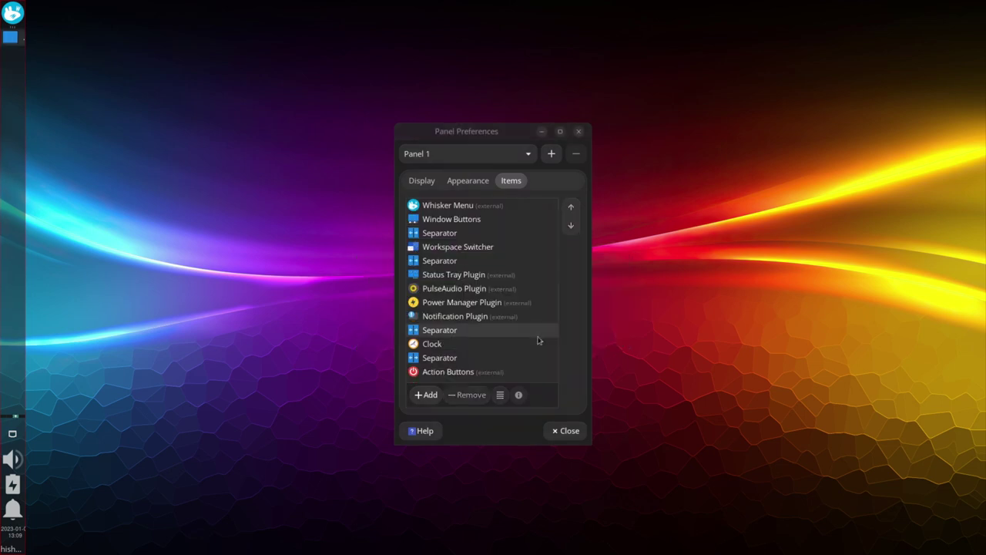
- Search the available panel items for "dat" and add the DateTime plugin to Panel 1
{"action": "left_click", "coordinate": [483, 346]}
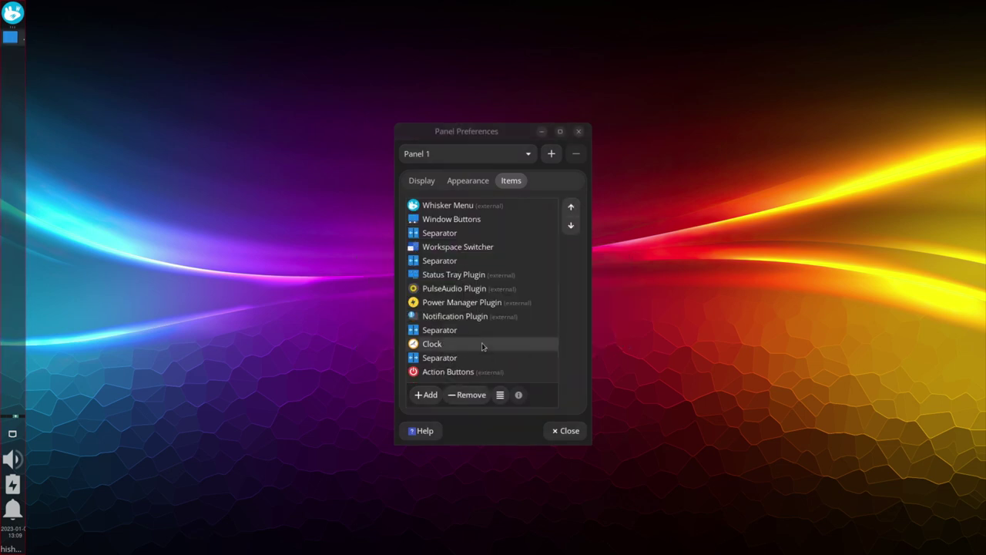
{"action": "left_click", "coordinate": [430, 395]}
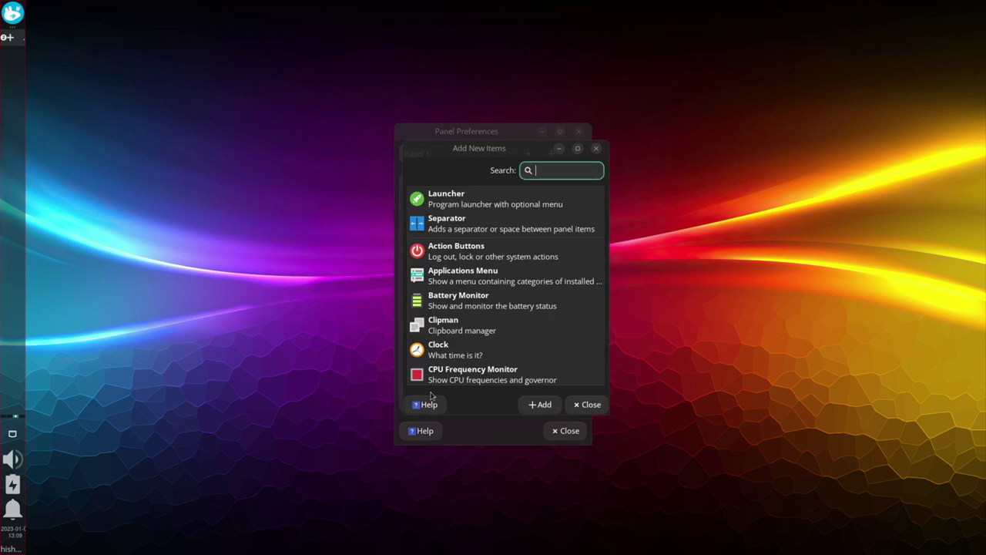
{"action": "type", "text": "clo"}
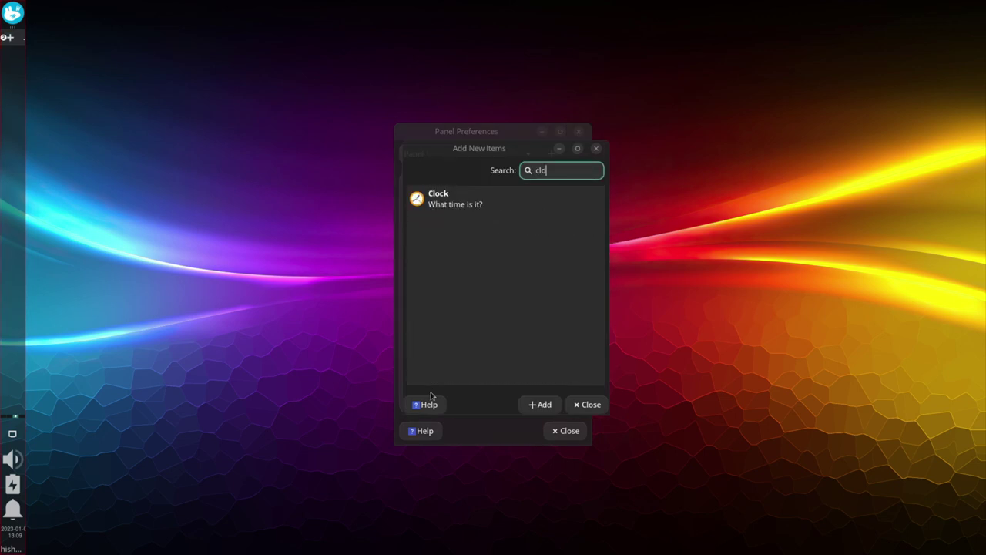
{"action": "key", "text": "BackSpace"}
{"action": "key", "text": "BackSpace"}
{"action": "key", "text": "BackSpace"}
{"action": "type", "text": "dat"}
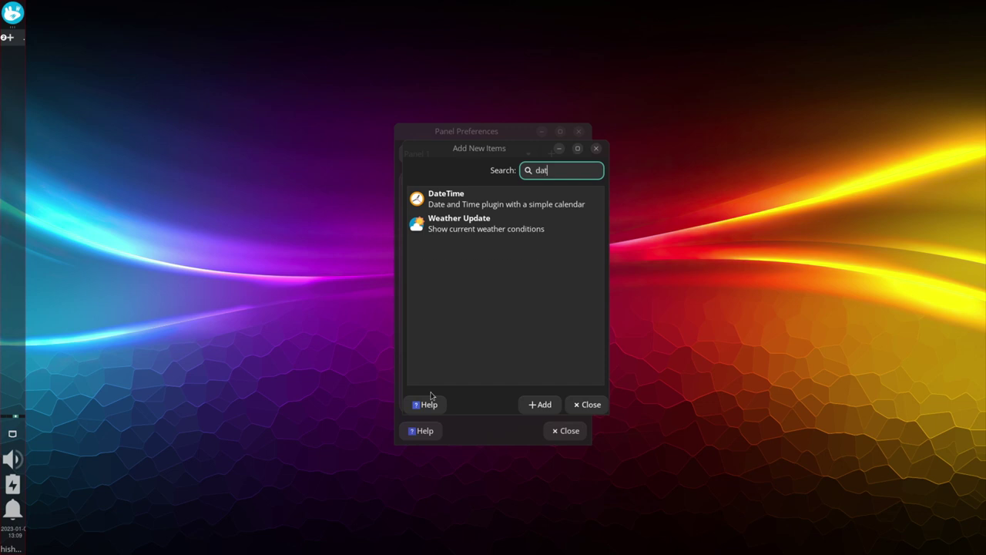
{"action": "left_click", "coordinate": [473, 206]}
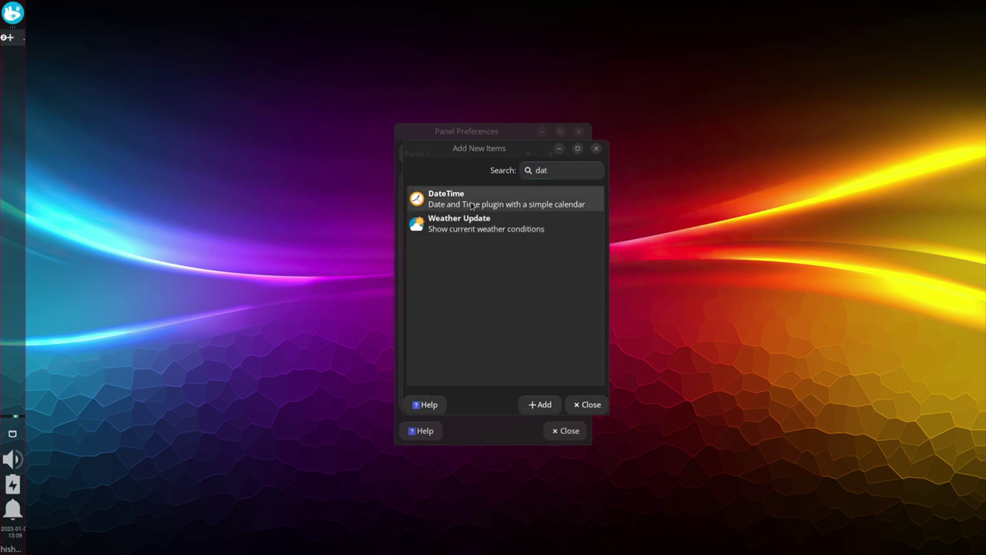
{"action": "left_click", "coordinate": [532, 405]}
{"action": "left_click", "coordinate": [587, 405]}
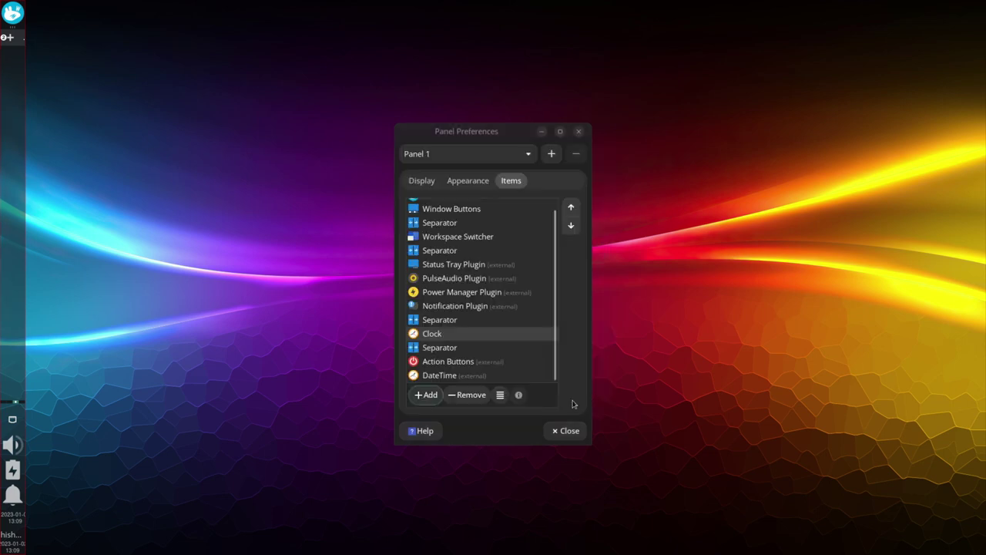
- Move the DateTime item up in Panel 1's item order so it sits directly below the Clock
{"action": "left_click", "coordinate": [462, 375]}
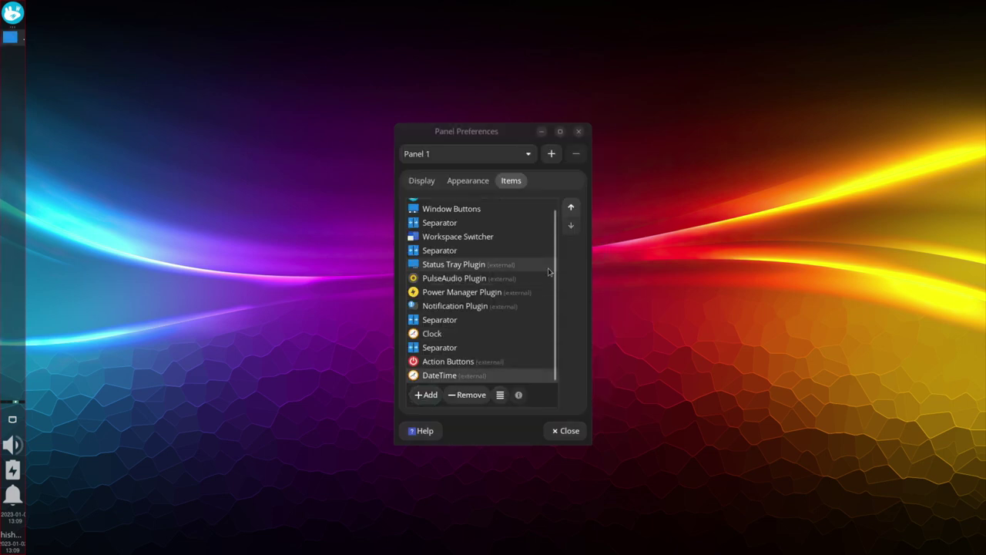
{"action": "left_click", "coordinate": [570, 208]}
{"action": "left_click", "coordinate": [571, 208]}
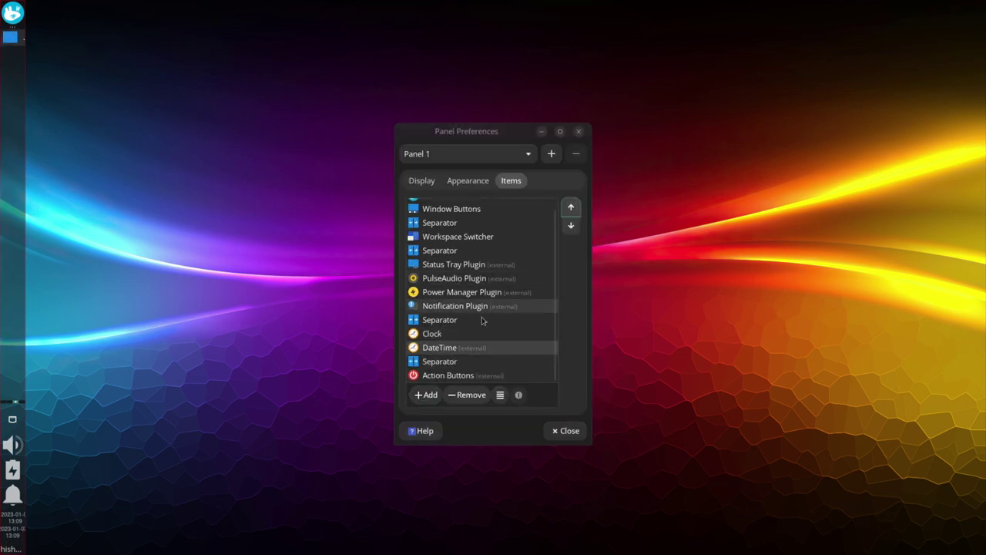
- Remove the Clock item from Panel 1 and add three Launcher items to the panel
{"action": "left_click", "coordinate": [467, 396]}
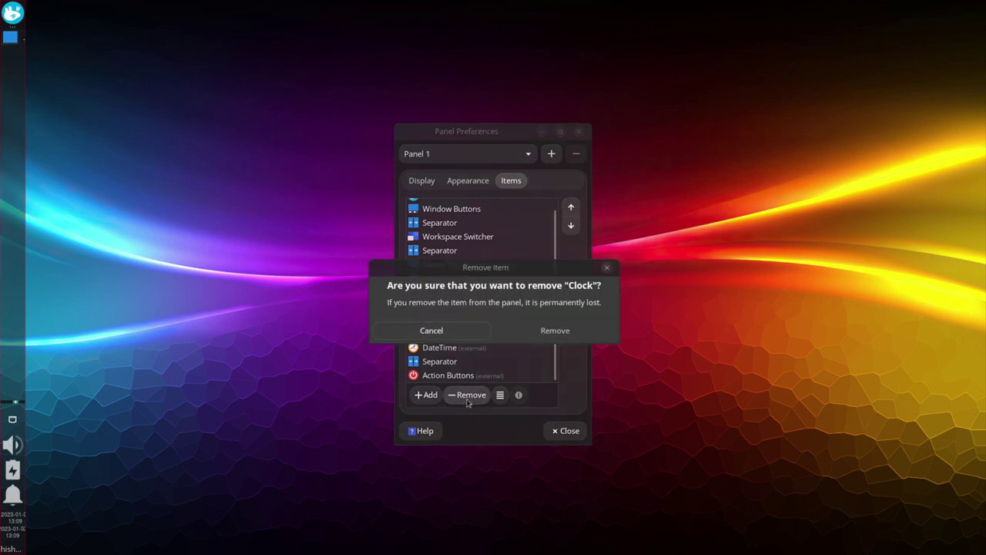
{"action": "left_click", "coordinate": [520, 337]}
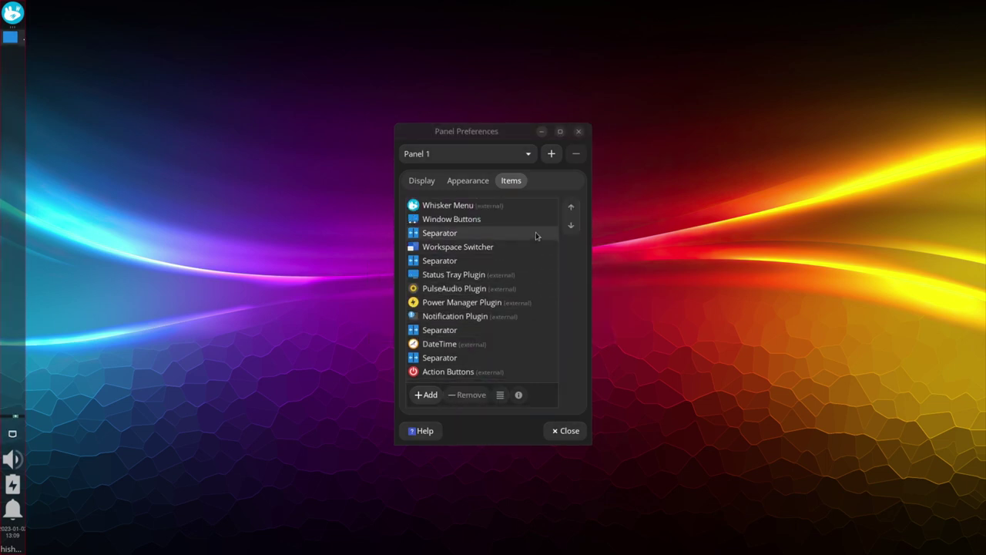
{"action": "left_click", "coordinate": [429, 395]}
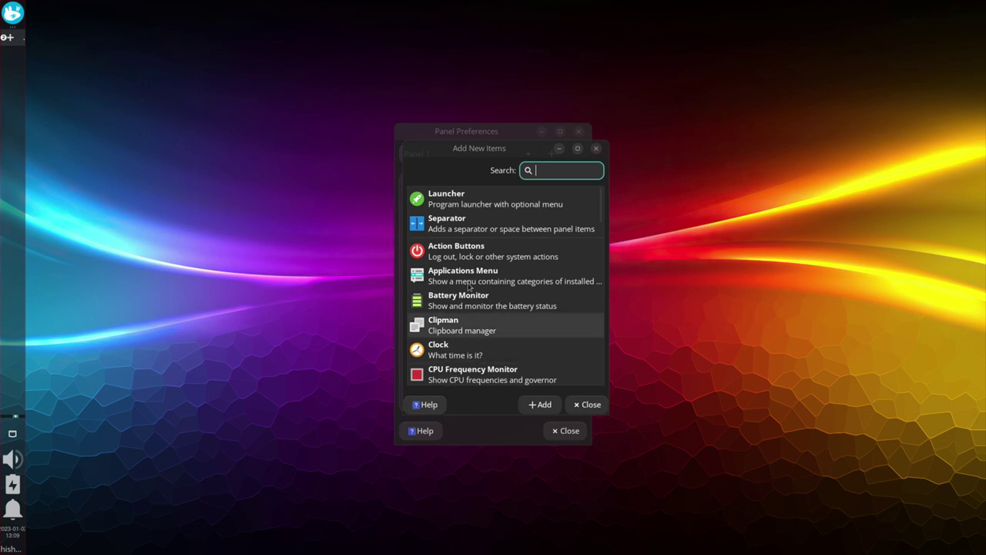
{"action": "left_click", "coordinate": [486, 204]}
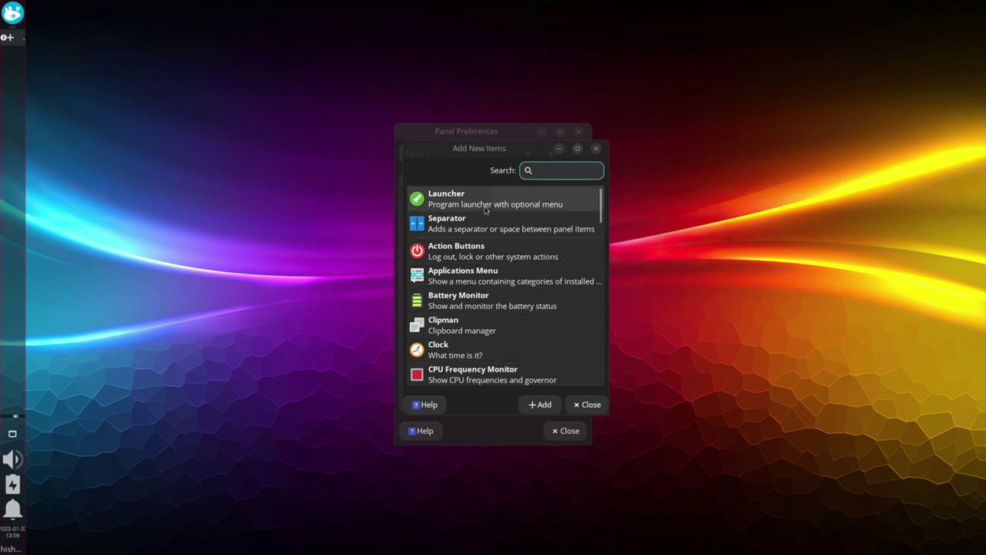
{"action": "left_click", "coordinate": [529, 404]}
{"action": "left_click", "coordinate": [529, 404]}
{"action": "left_click", "coordinate": [529, 404]}
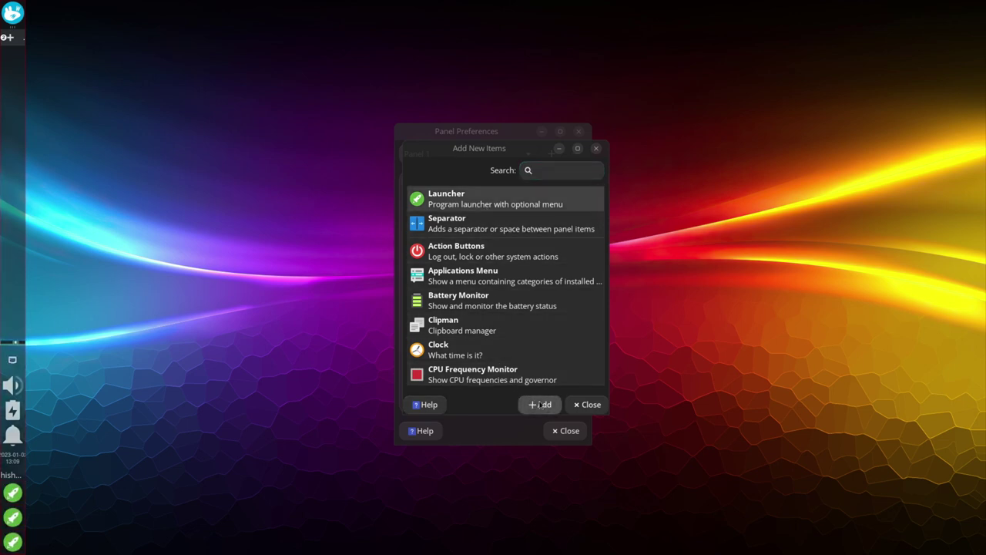
{"action": "left_click", "coordinate": [570, 405]}
- Move the first new Launcher up in Panel 1's item order so it sits directly below the Whisker Menu
{"action": "scroll", "coordinate": [489, 341], "scroll_direction": "down", "scroll_amount": 1}
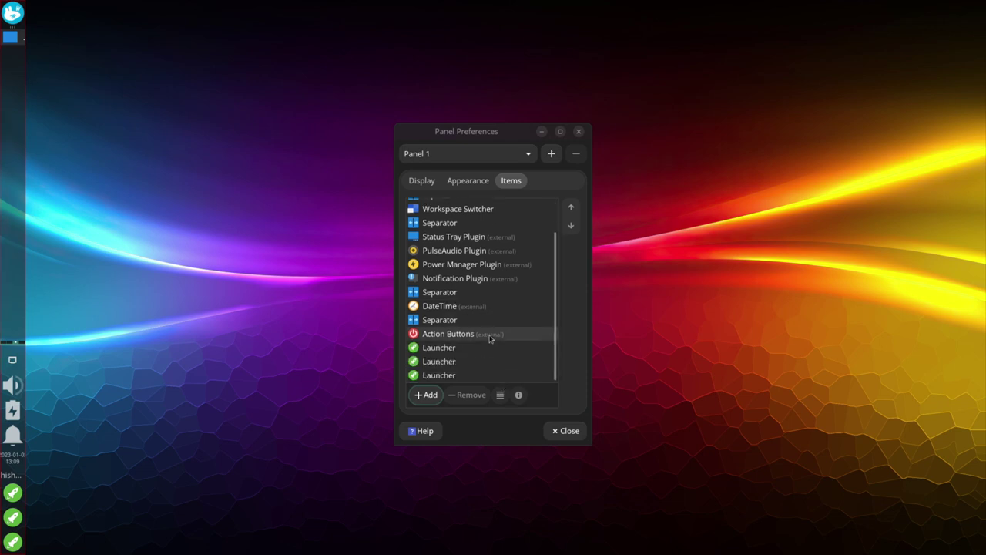
{"action": "left_click", "coordinate": [488, 347]}
{"action": "left_click", "coordinate": [571, 211]}
{"action": "left_click", "coordinate": [571, 211]}
{"action": "left_click", "coordinate": [571, 211]}
{"action": "left_click", "coordinate": [572, 211]}
{"action": "left_click", "coordinate": [572, 211]}
{"action": "left_click", "coordinate": [571, 211]}
{"action": "left_click", "coordinate": [572, 211]}
{"action": "left_click", "coordinate": [572, 211]}
{"action": "left_click", "coordinate": [572, 211]}
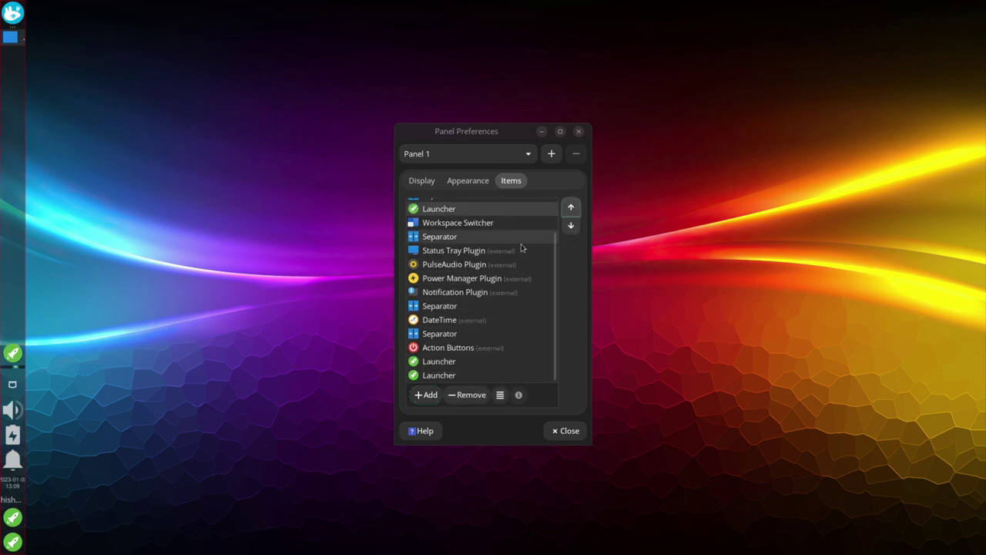
{"action": "scroll", "coordinate": [521, 247], "scroll_direction": "up", "scroll_amount": 2}
{"action": "left_click", "coordinate": [572, 207]}
{"action": "left_click", "coordinate": [572, 207]}
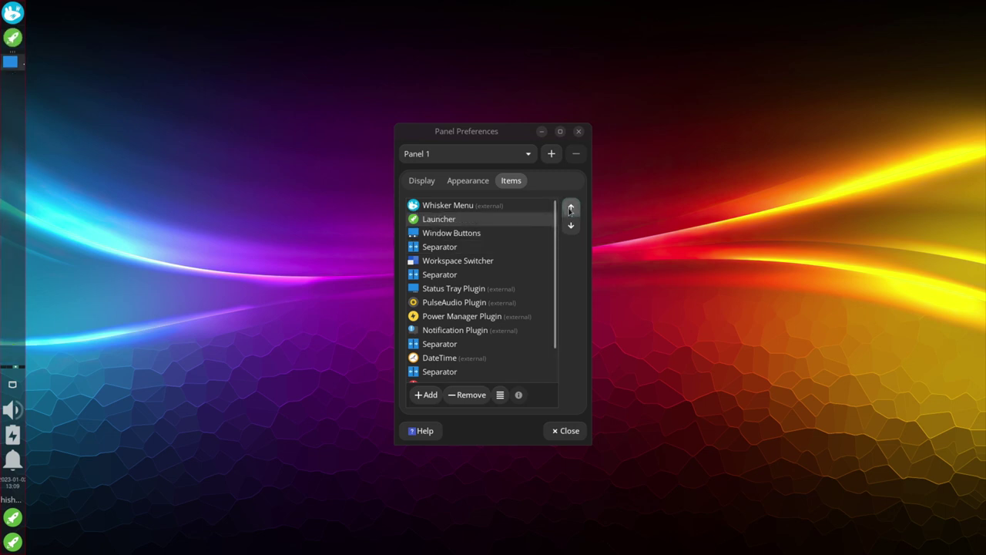
- Move the second Launcher up in Panel 1's item order so it sits directly below the first Launcher
{"action": "scroll", "coordinate": [502, 291], "scroll_direction": "down", "scroll_amount": 2}
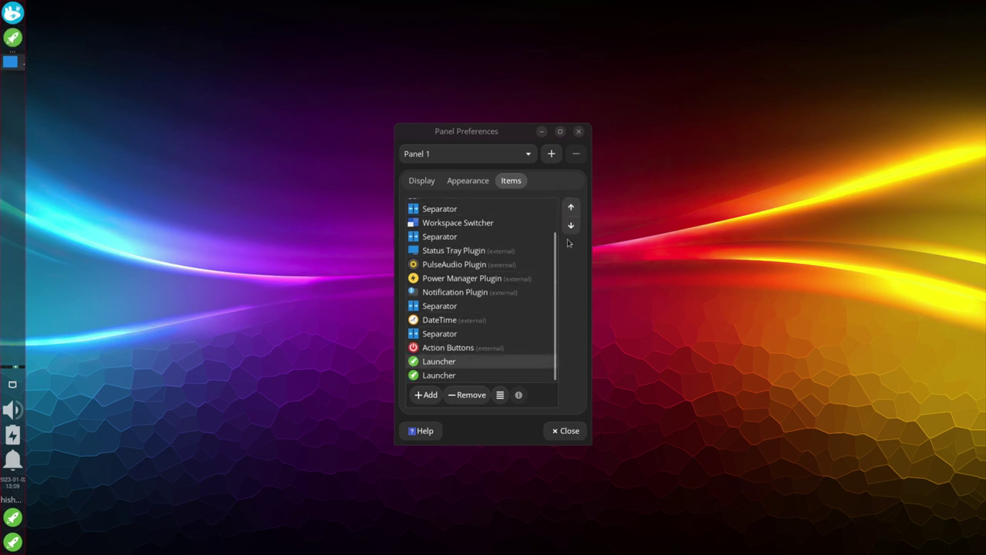
{"action": "triple_click", "coordinate": [572, 207]}
{"action": "triple_click", "coordinate": [571, 208]}
{"action": "triple_click", "coordinate": [571, 207]}
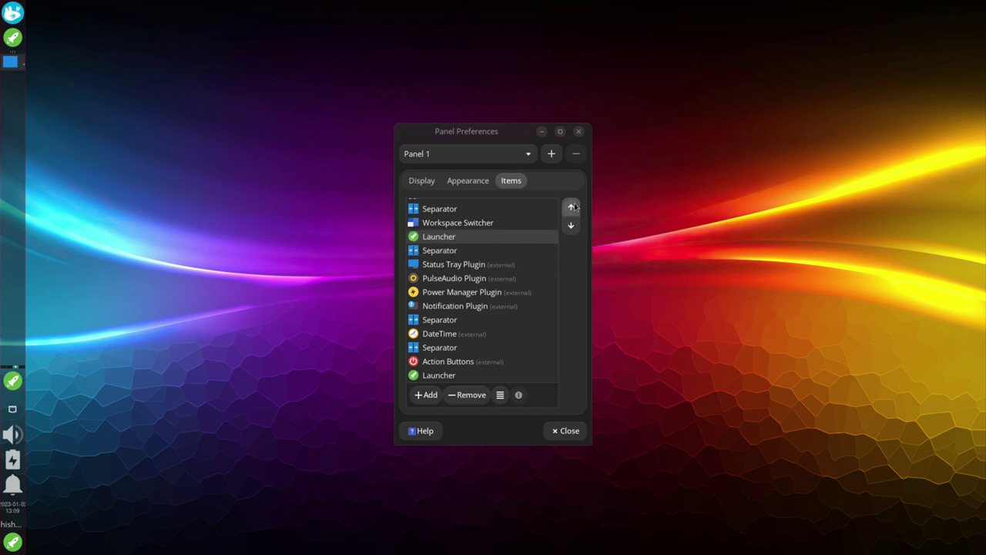
{"action": "double_click", "coordinate": [571, 207]}
{"action": "left_click", "coordinate": [572, 208]}
{"action": "scroll", "coordinate": [481, 270], "scroll_direction": "up", "scroll_amount": 1}
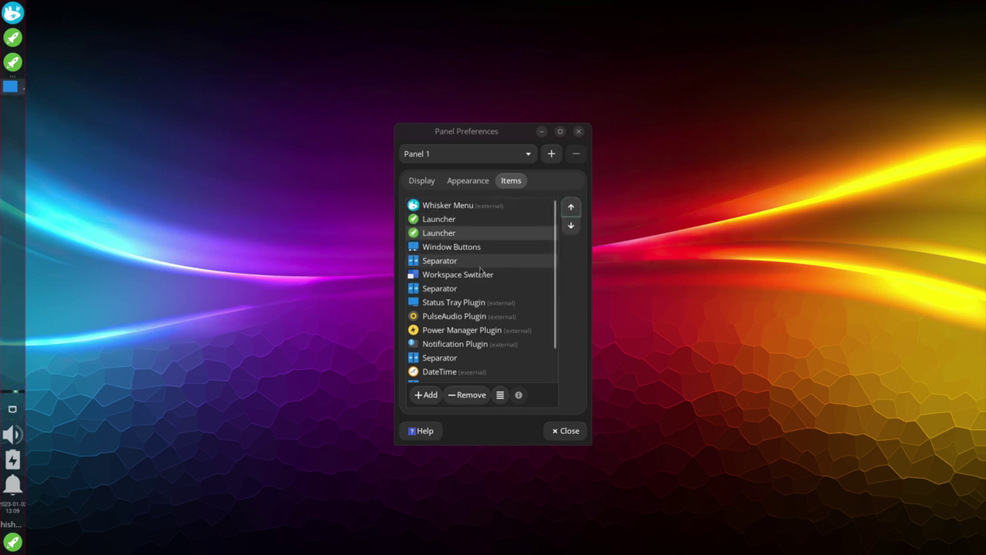
- Move the remaining Launcher from the end of Panel 1's item order up to directly above Window Buttons
{"action": "scroll", "coordinate": [481, 270], "scroll_direction": "down", "scroll_amount": 2}
{"action": "left_click", "coordinate": [464, 375]}
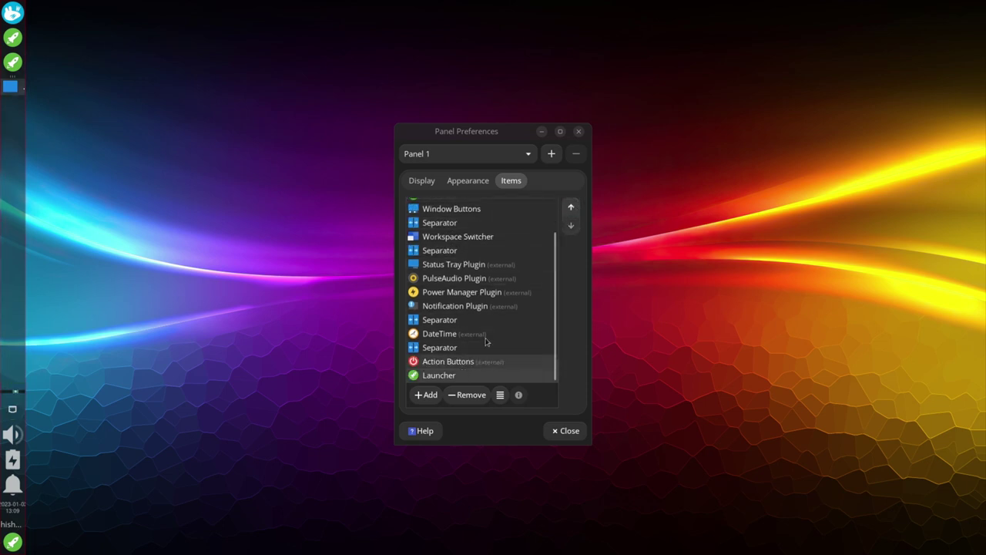
{"action": "triple_click", "coordinate": [571, 208]}
{"action": "triple_click", "coordinate": [571, 207]}
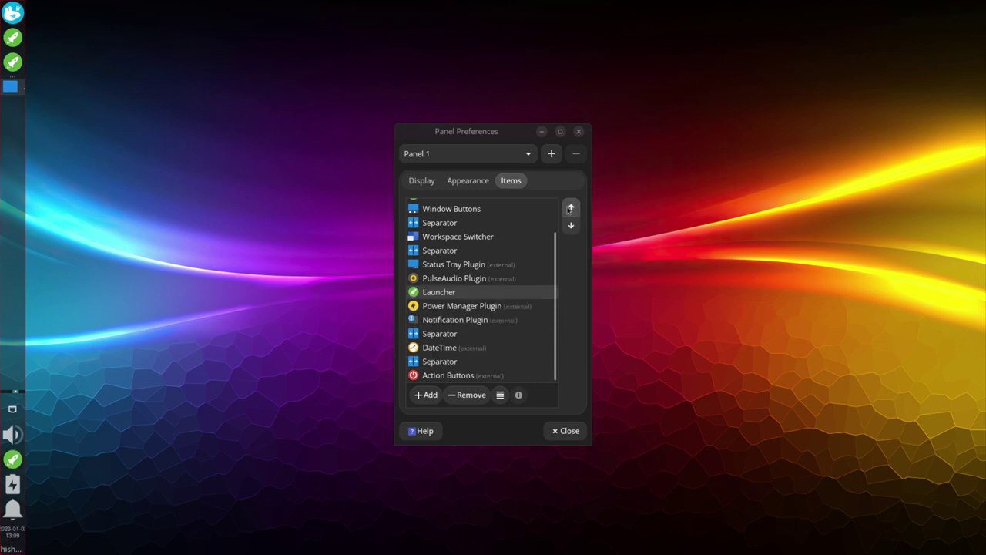
{"action": "triple_click", "coordinate": [571, 207]}
{"action": "triple_click", "coordinate": [571, 207]}
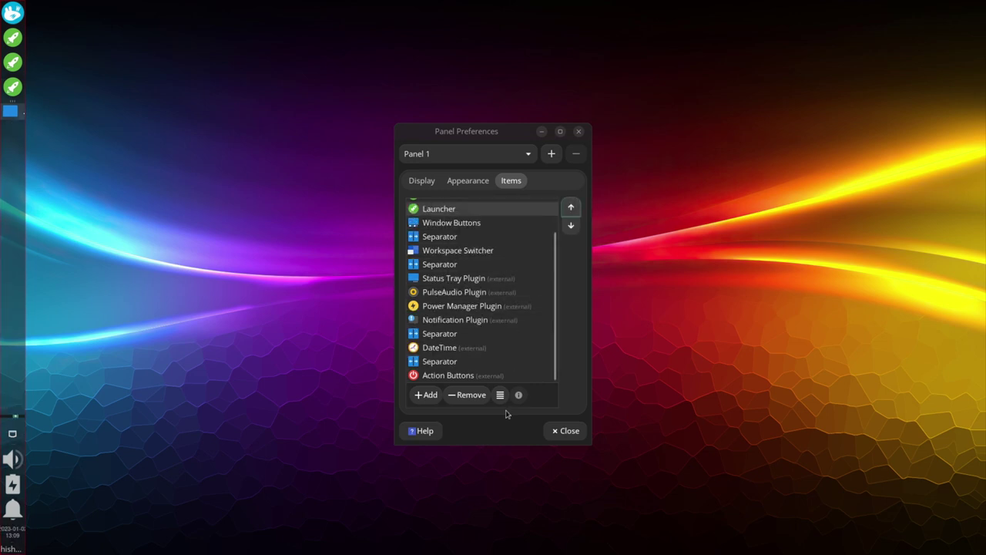
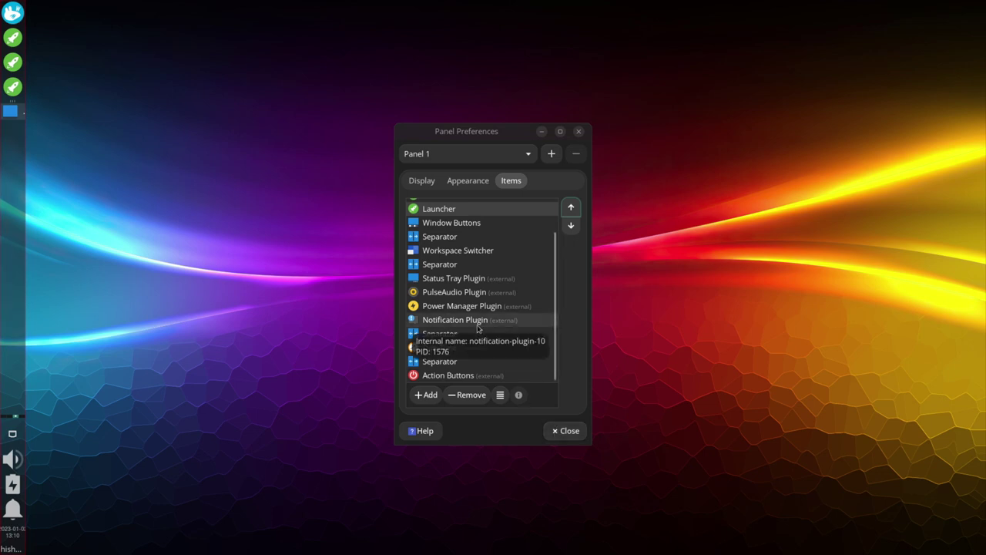
- Remove the Workspace Switcher item from Panel 1 and close the panel preferences
{"action": "left_click", "coordinate": [475, 256]}
{"action": "left_click", "coordinate": [471, 394]}
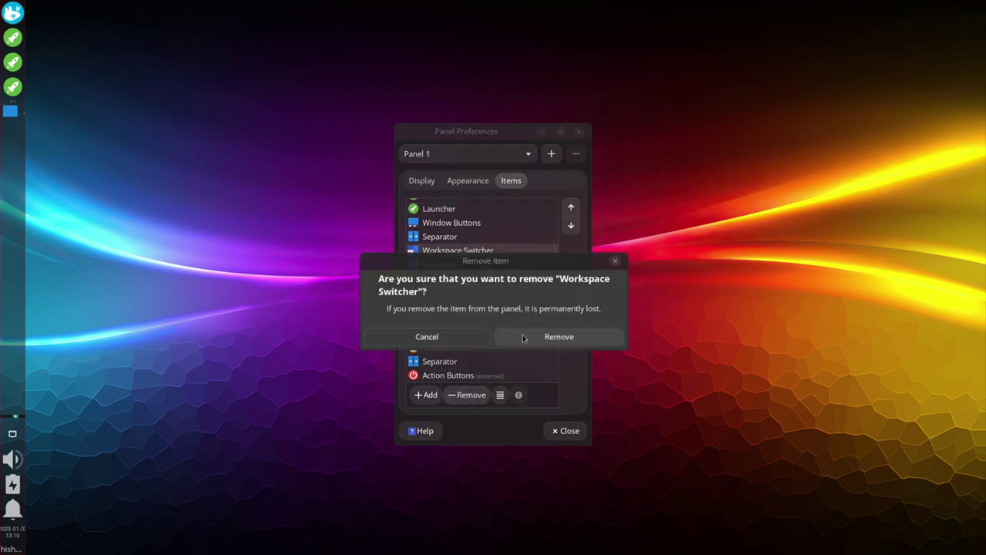
{"action": "left_click", "coordinate": [539, 337]}
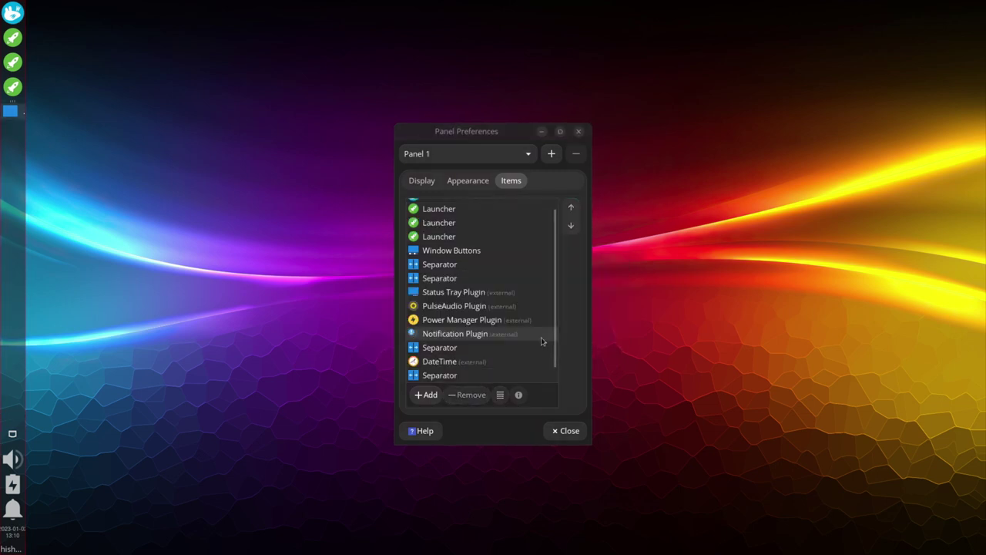
{"action": "left_click", "coordinate": [559, 430]}
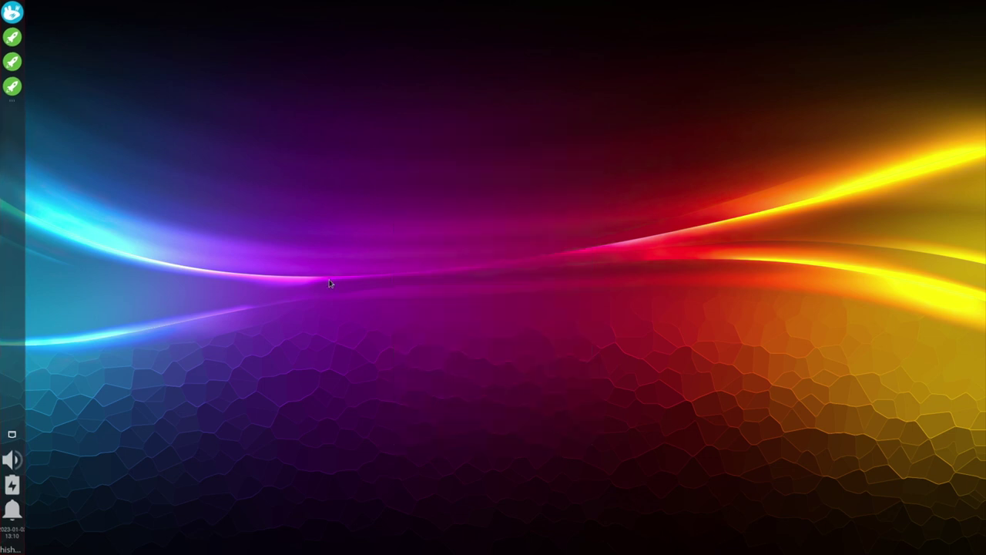
- Assign File Manager to the first empty launcher on the panel, finding it by searching for "file"
{"action": "right_click", "coordinate": [18, 43]}
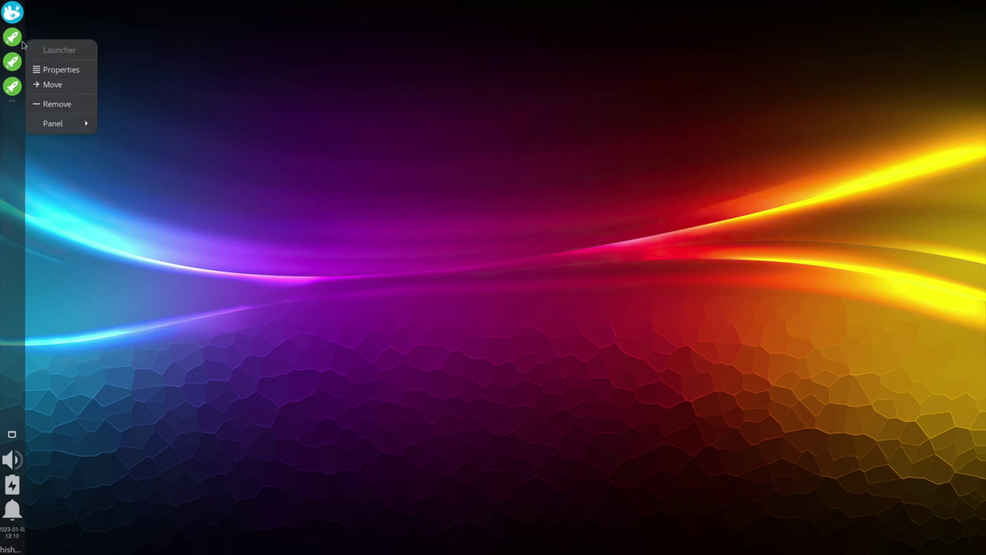
{"action": "left_click", "coordinate": [67, 72]}
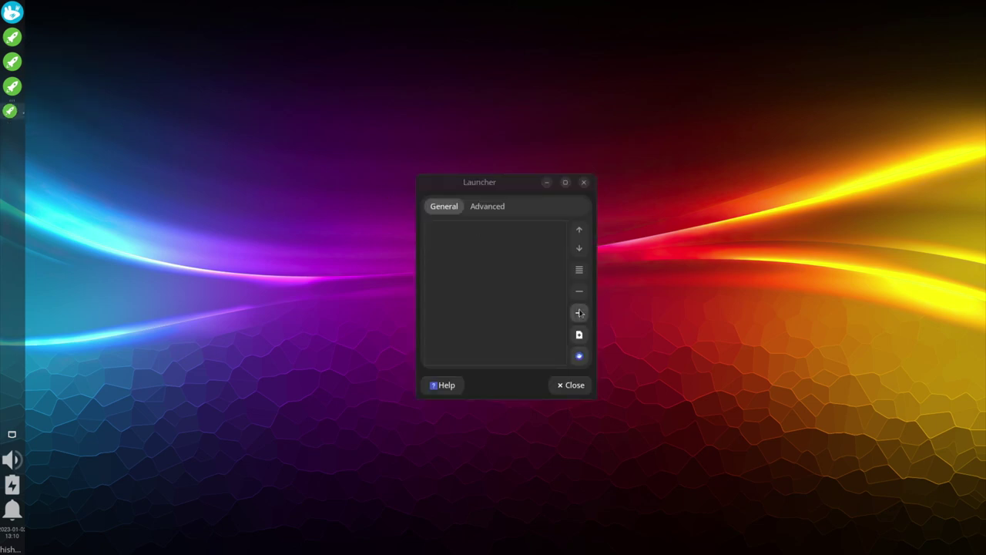
{"action": "left_click", "coordinate": [580, 313]}
{"action": "type", "text": "file"}
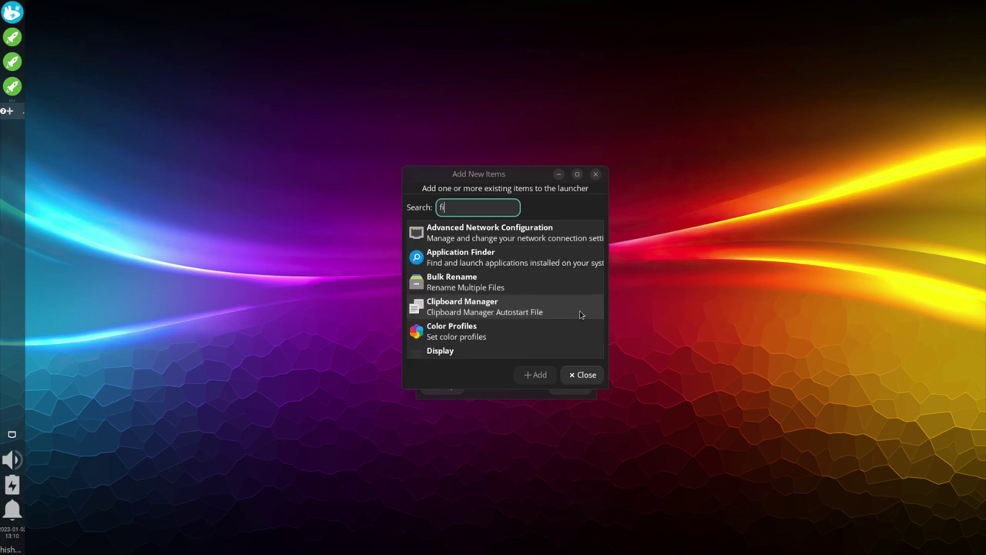
{"action": "left_click", "coordinate": [576, 311]}
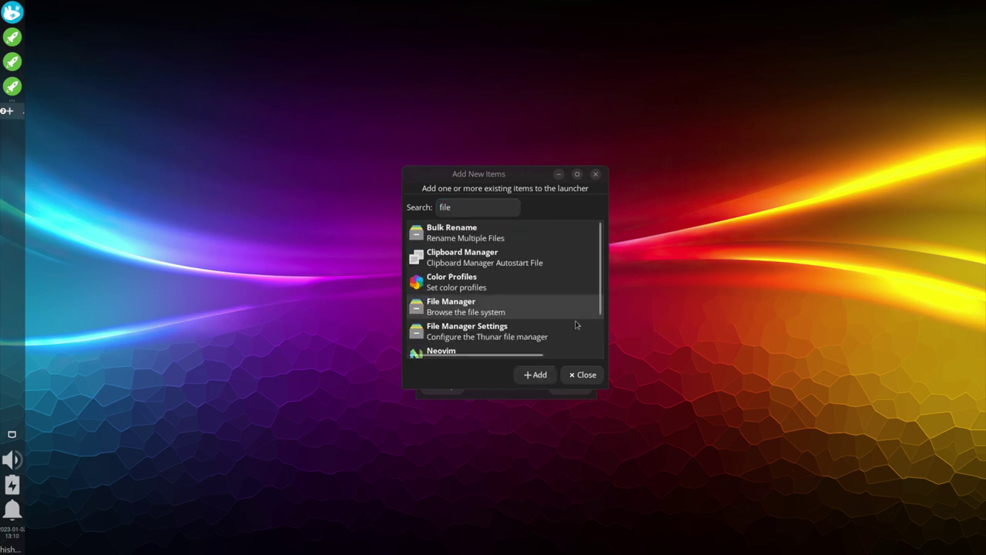
{"action": "left_click", "coordinate": [548, 377]}
{"action": "left_click", "coordinate": [584, 375]}
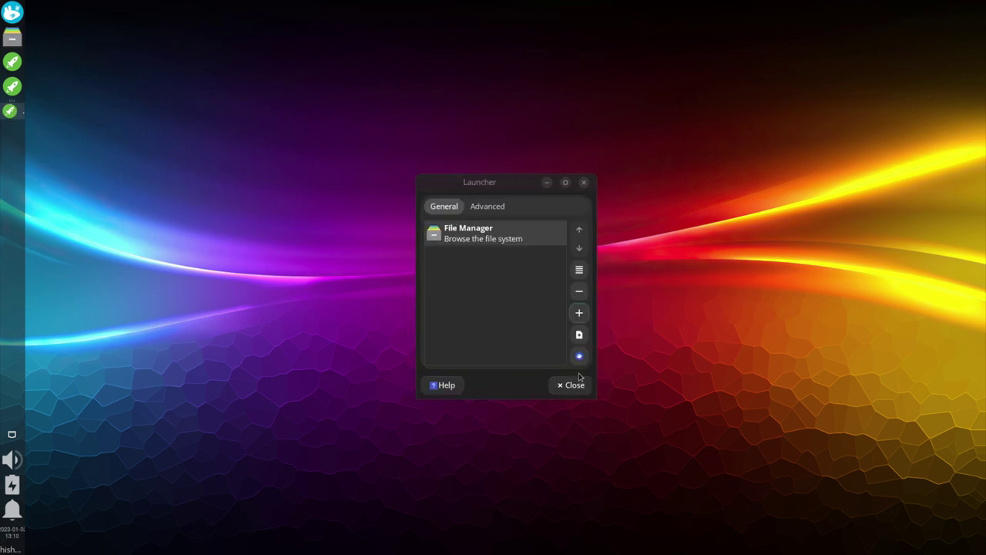
{"action": "left_click", "coordinate": [574, 385]}
- Assign Terminal Emulator to the launcher below File Manager on the panel, finding it by searching for "term"
{"action": "right_click", "coordinate": [12, 61]}
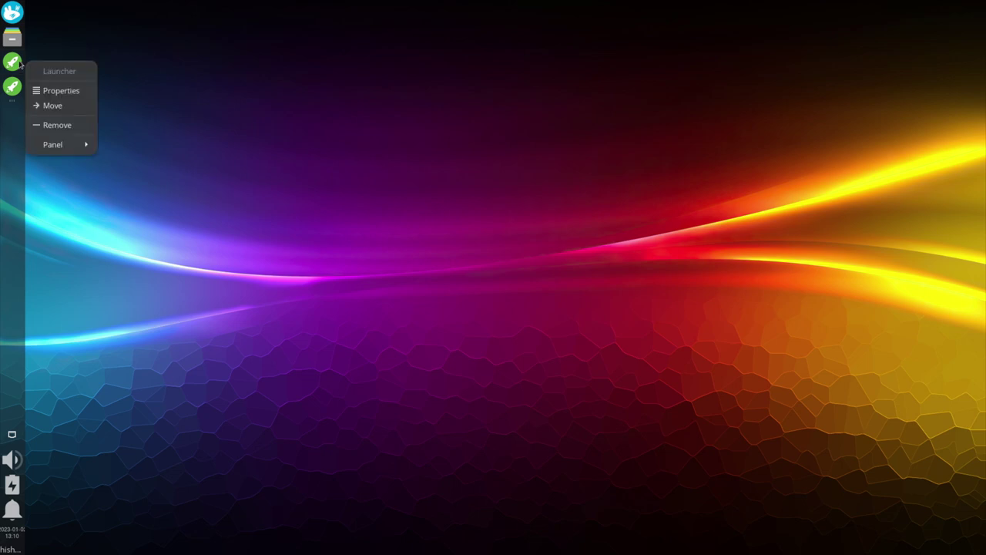
{"action": "left_click", "coordinate": [60, 91]}
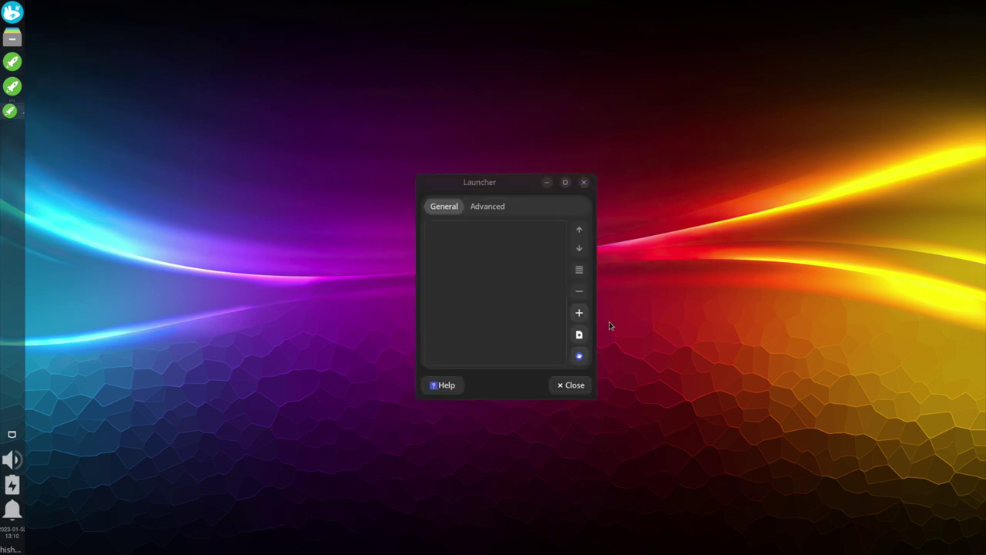
{"action": "left_click", "coordinate": [580, 335]}
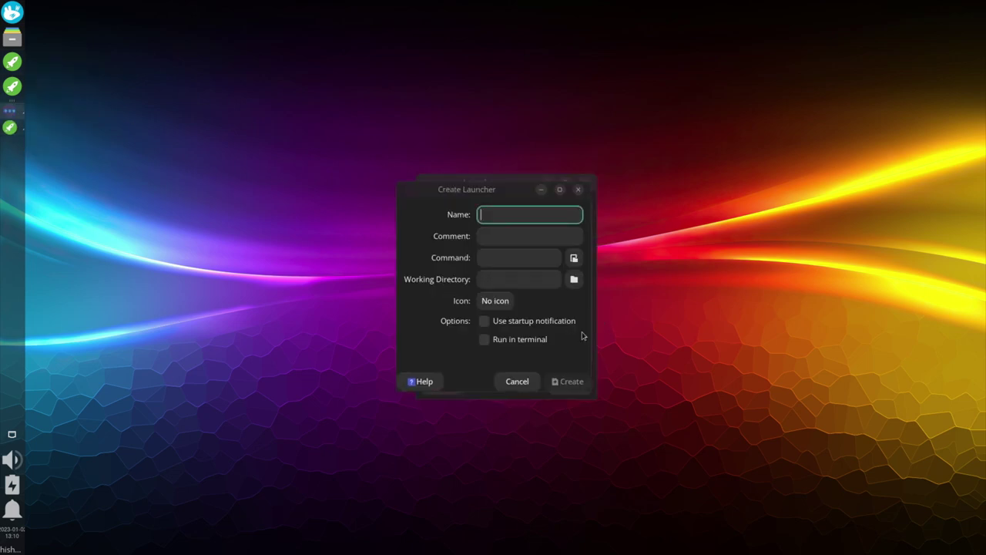
{"action": "key", "text": "Escape"}
{"action": "left_click", "coordinate": [580, 312]}
{"action": "type", "text": "term"}
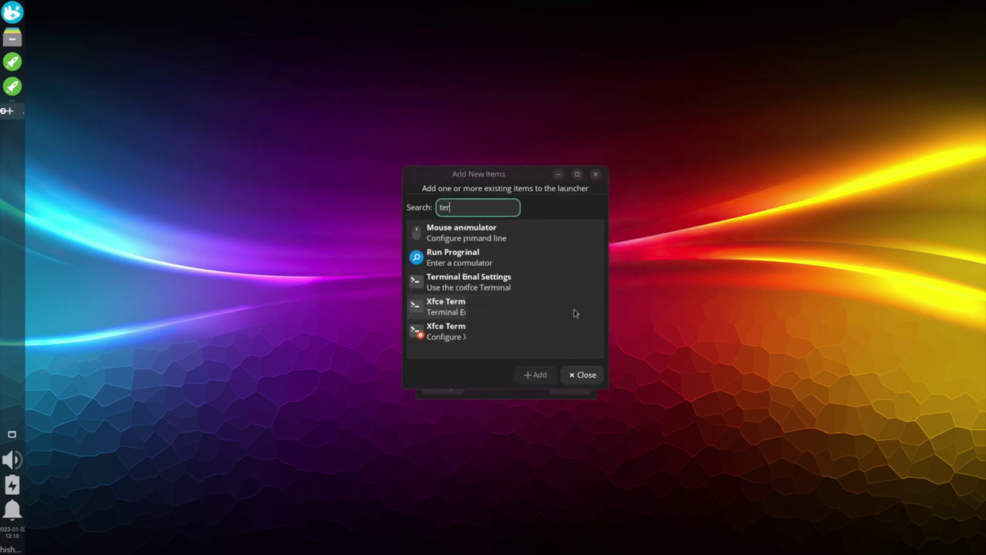
{"action": "left_click", "coordinate": [536, 240]}
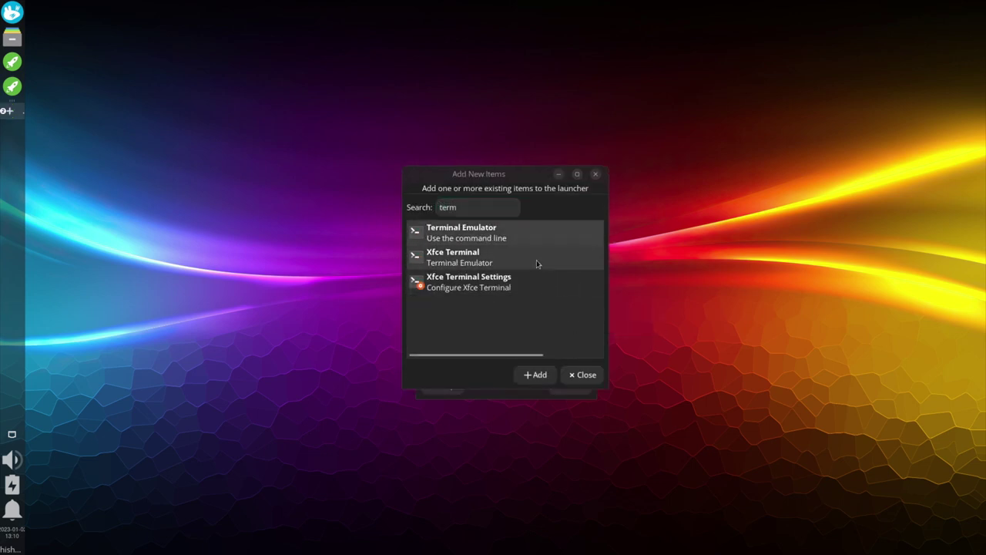
{"action": "left_click", "coordinate": [536, 374]}
{"action": "left_click", "coordinate": [581, 377]}
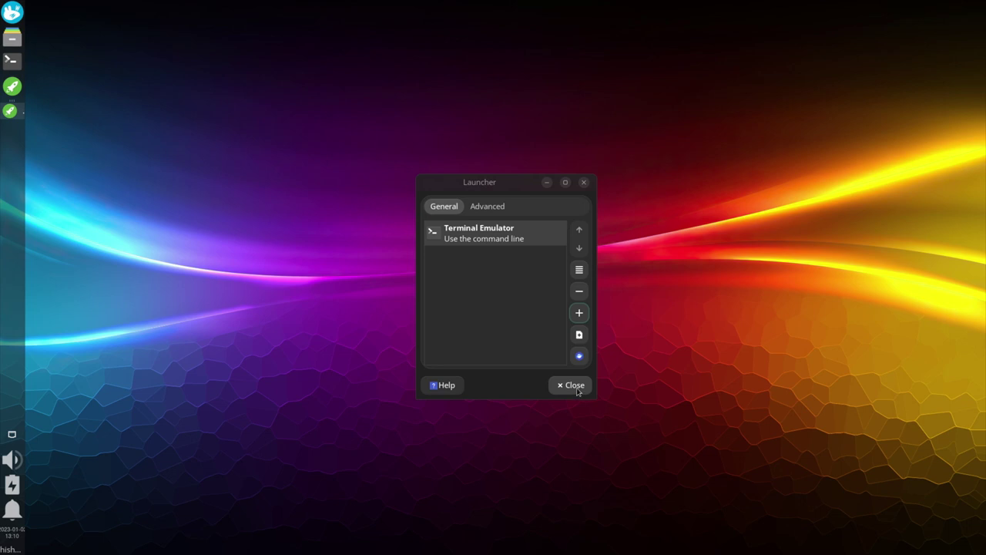
{"action": "left_click", "coordinate": [572, 385]}
- Assign Firefox to the last empty launcher on the panel, finding it by searching for "firef"
{"action": "right_click", "coordinate": [13, 86]}
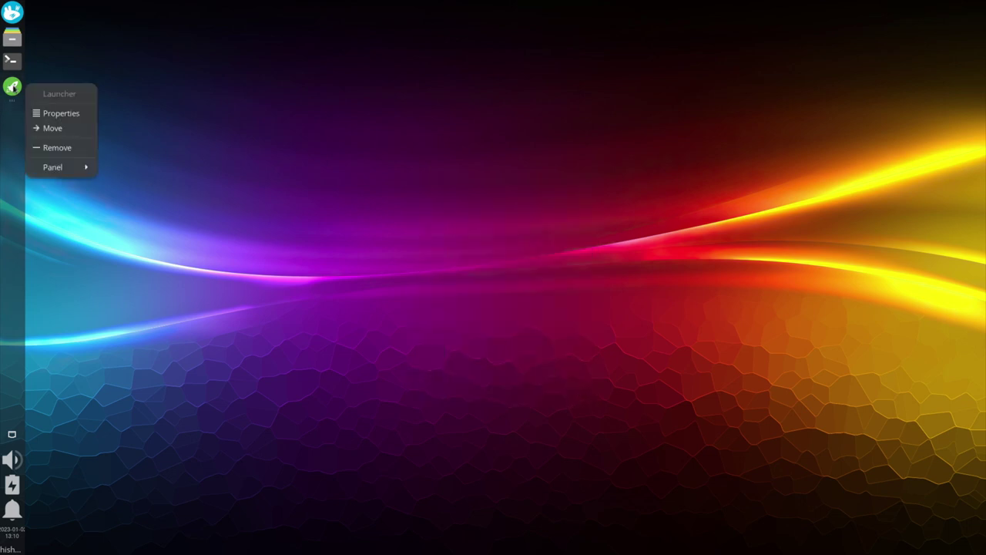
{"action": "left_click", "coordinate": [38, 114]}
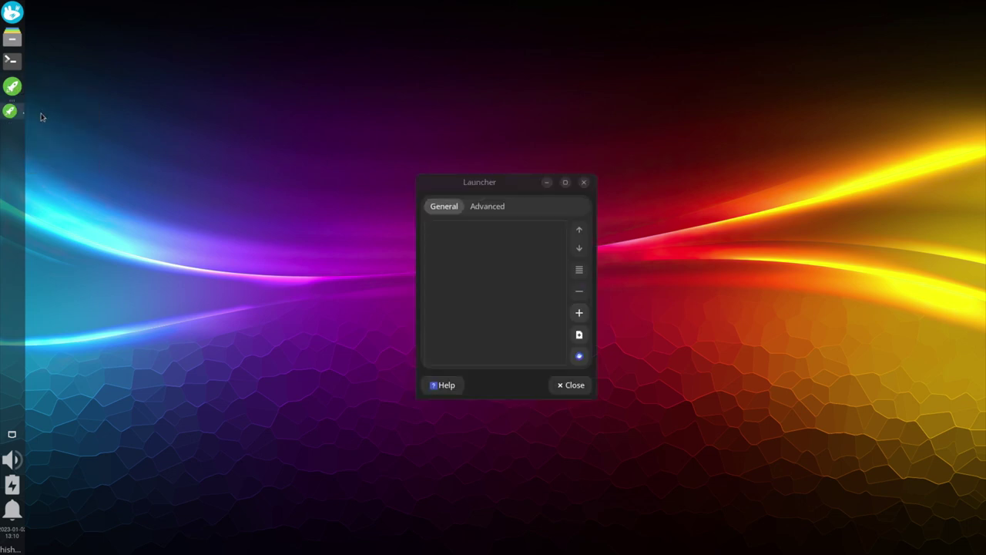
{"action": "left_click", "coordinate": [580, 312]}
{"action": "type", "text": "firef"}
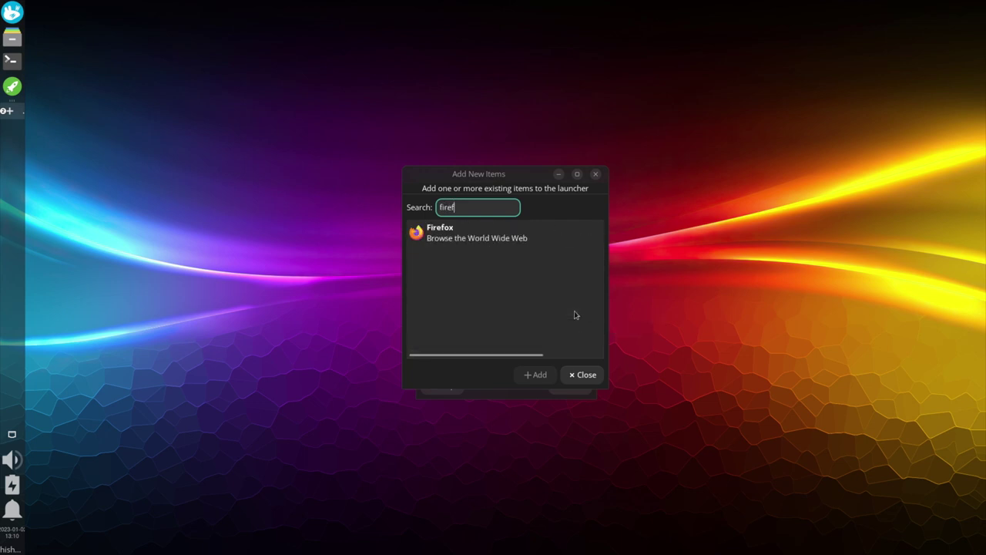
{"action": "left_click", "coordinate": [521, 236]}
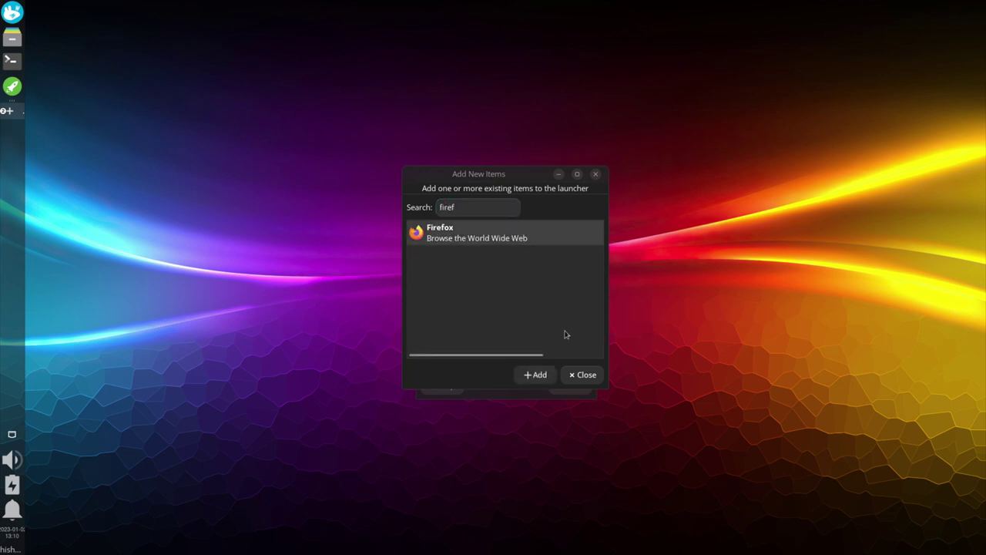
{"action": "left_click", "coordinate": [539, 375]}
{"action": "left_click", "coordinate": [583, 374]}
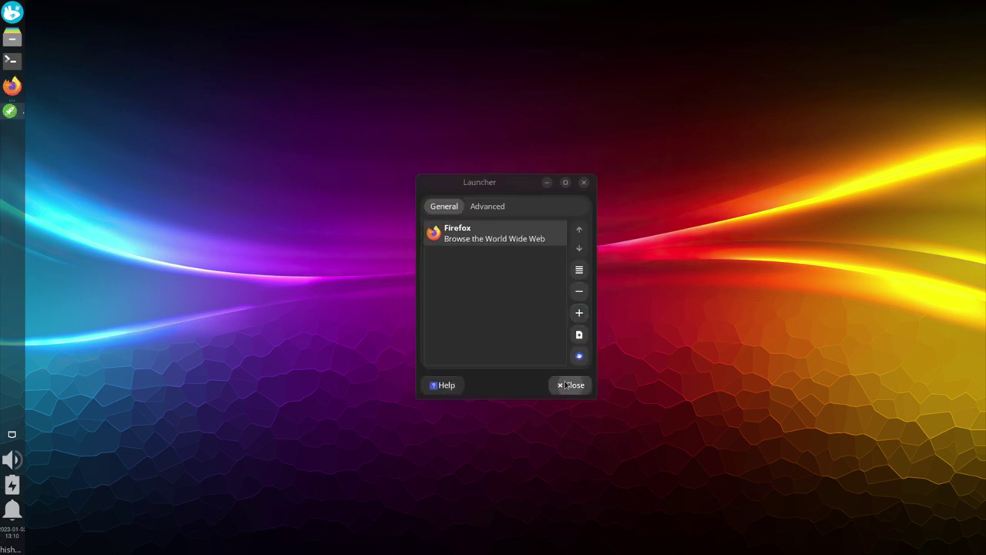
{"action": "left_click", "coordinate": [572, 384]}
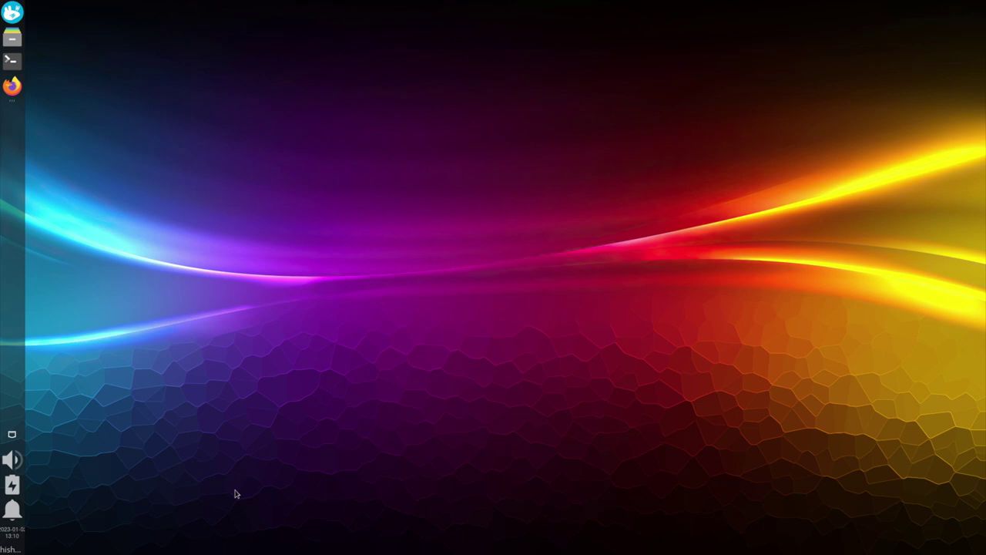
- Set the Action Buttons panel item's appearance to Action Buttons and hide its Lock Screen and Switch User actions
{"action": "right_click", "coordinate": [15, 549]}
{"action": "left_click", "coordinate": [54, 483]}
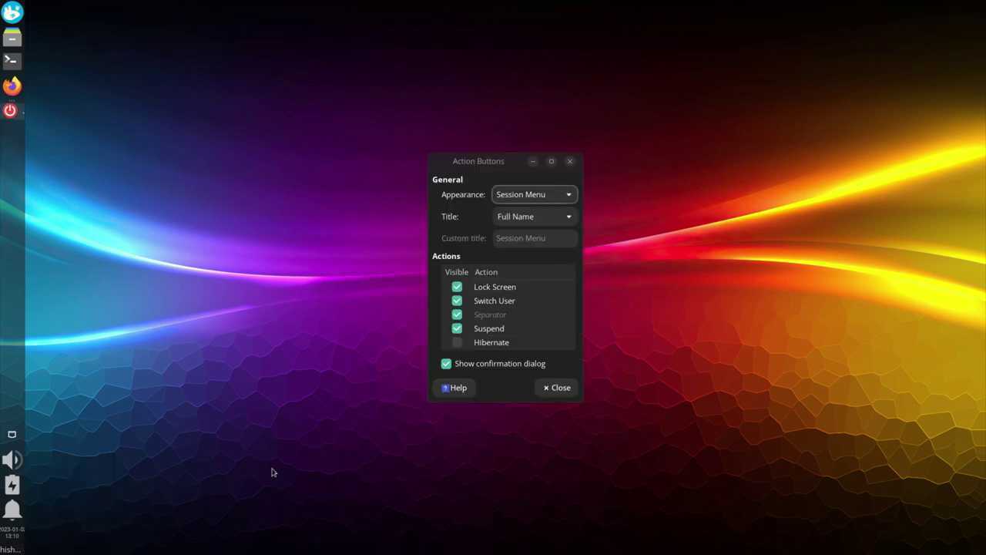
{"action": "left_click", "coordinate": [544, 197]}
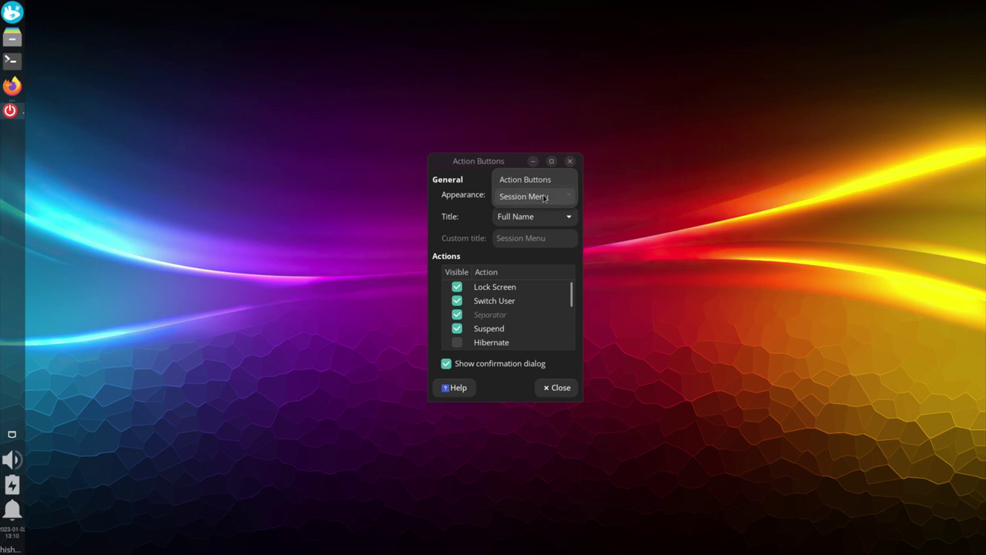
{"action": "left_click", "coordinate": [545, 183]}
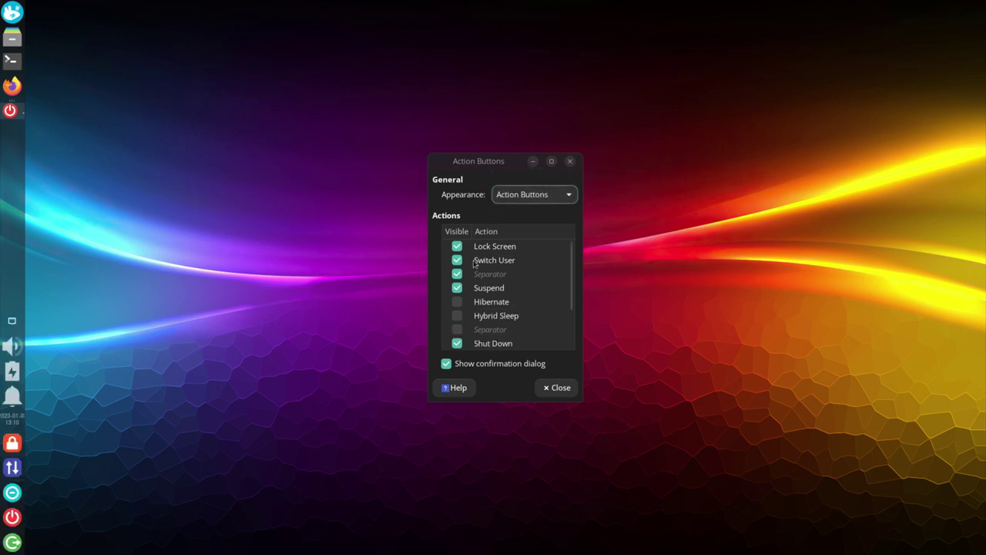
{"action": "left_click", "coordinate": [455, 246]}
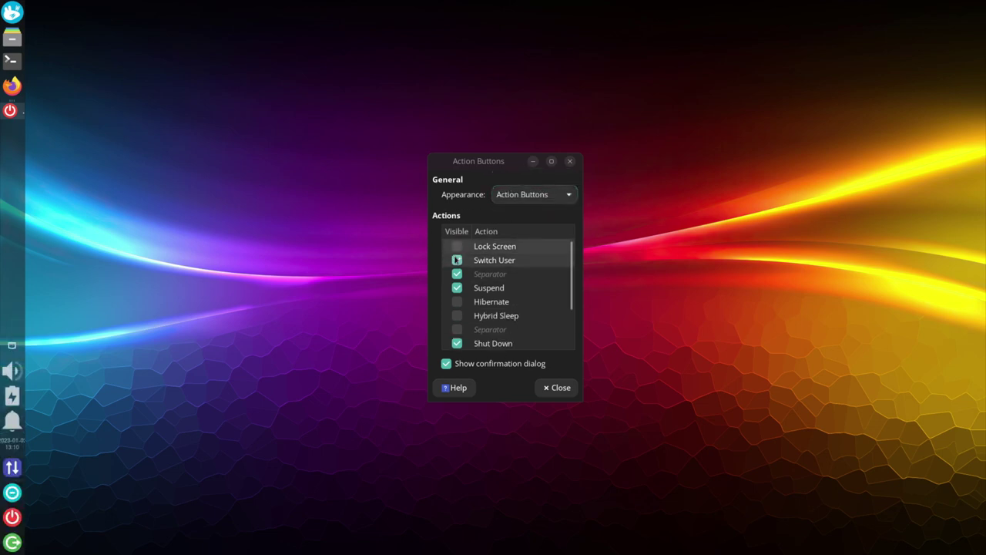
{"action": "left_click", "coordinate": [457, 262]}
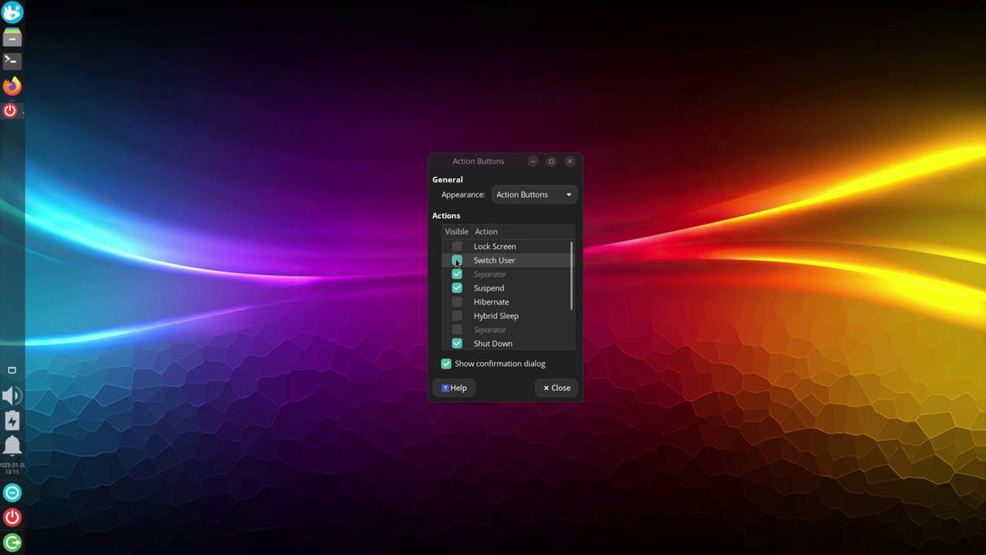
{"action": "left_click", "coordinate": [542, 385]}
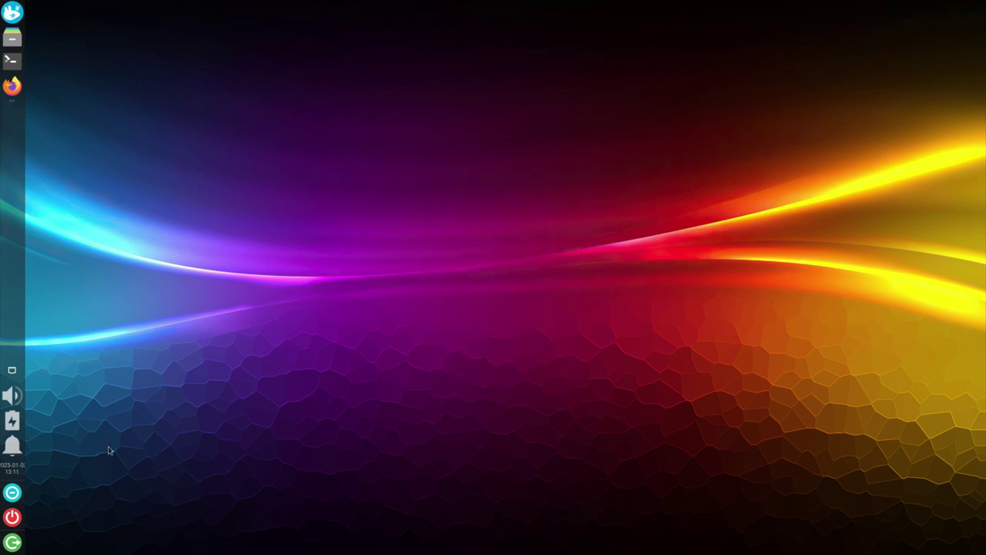
- Set the panel's DateTime plugin layout to Time only, with the 1999-12-31 date format
{"action": "right_click", "coordinate": [18, 470]}
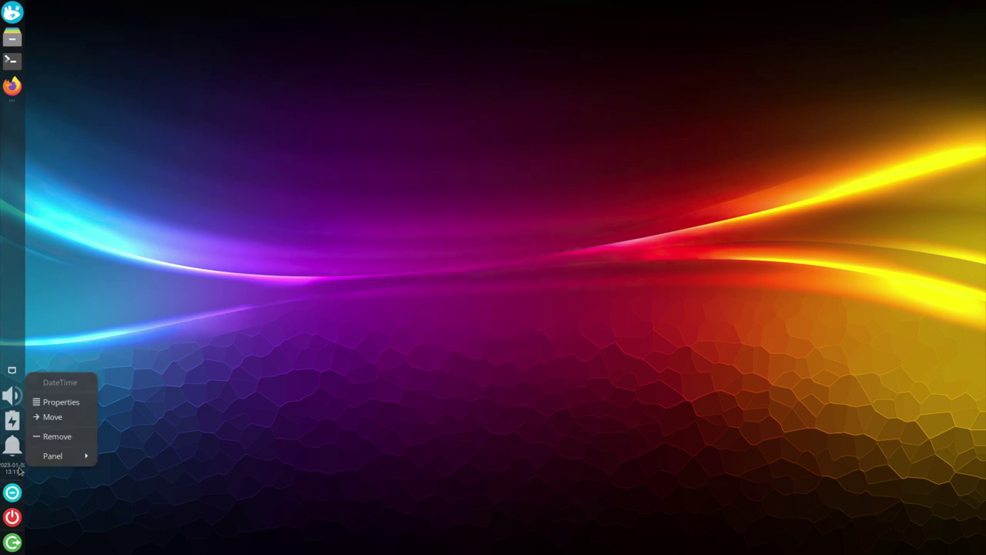
{"action": "left_click", "coordinate": [60, 402]}
{"action": "left_click", "coordinate": [534, 233]}
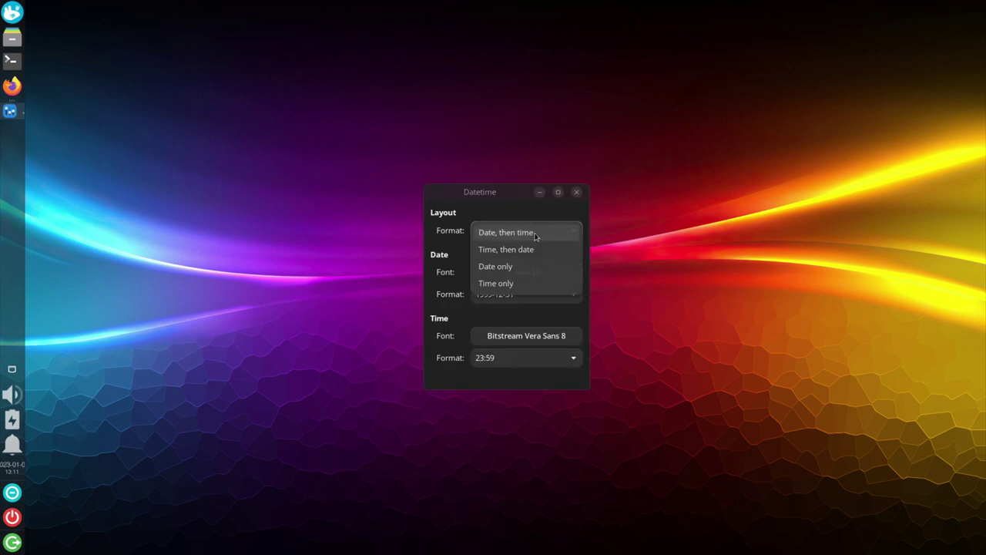
{"action": "left_click", "coordinate": [524, 283]}
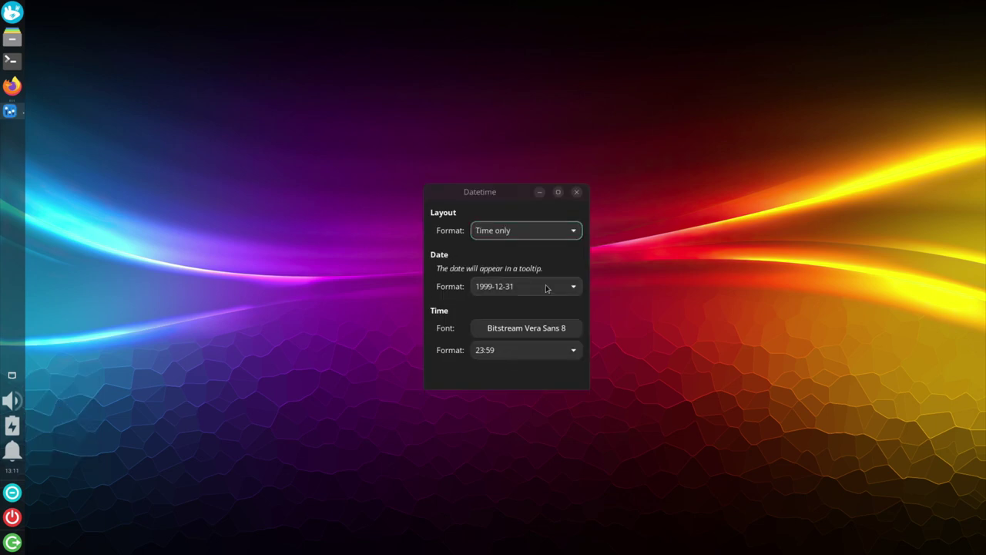
{"action": "left_click", "coordinate": [529, 292]}
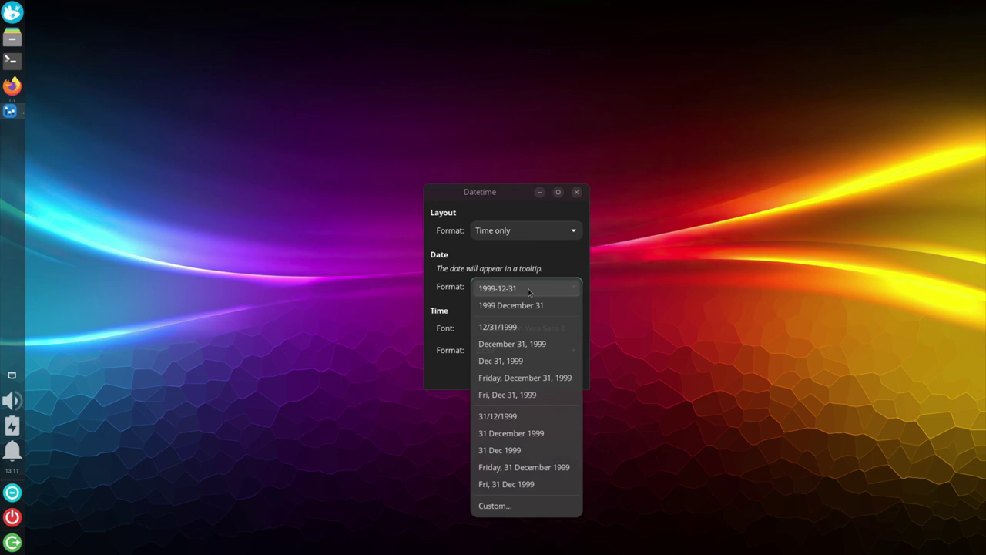
{"action": "left_click", "coordinate": [529, 292]}
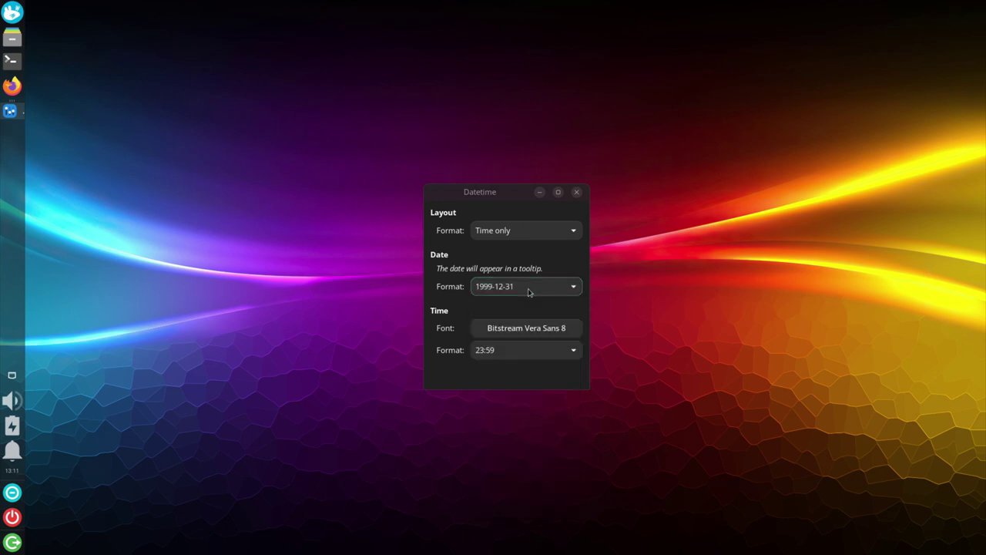
- Set the DateTime plugin's time font to Open Sans Bold 10 with the 23:59 format and close its properties
{"action": "left_click", "coordinate": [528, 332]}
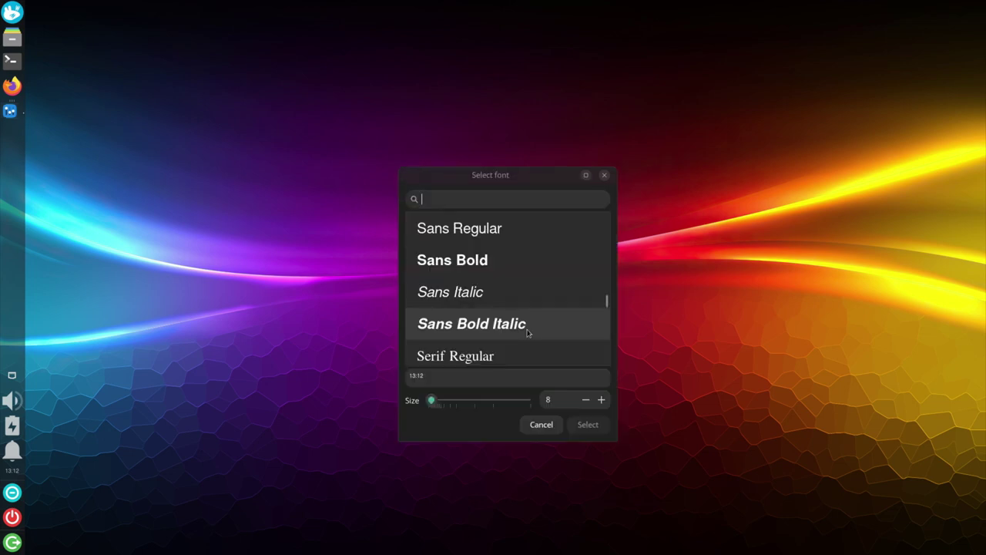
{"action": "type", "text": "open s"}
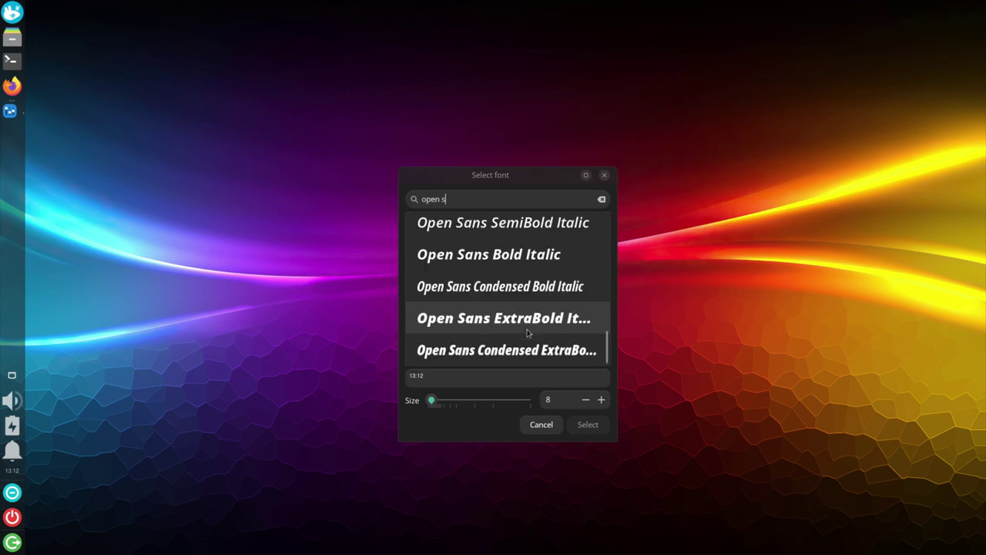
{"action": "scroll", "coordinate": [529, 332], "scroll_direction": "down", "scroll_amount": 2}
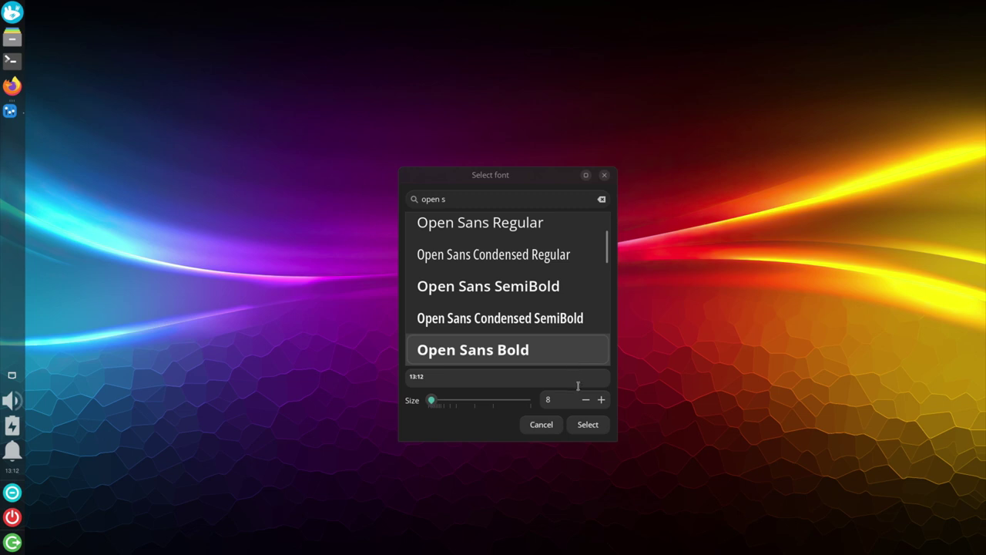
{"action": "left_click", "coordinate": [601, 399]}
{"action": "left_click", "coordinate": [601, 400]}
{"action": "left_click", "coordinate": [588, 425]}
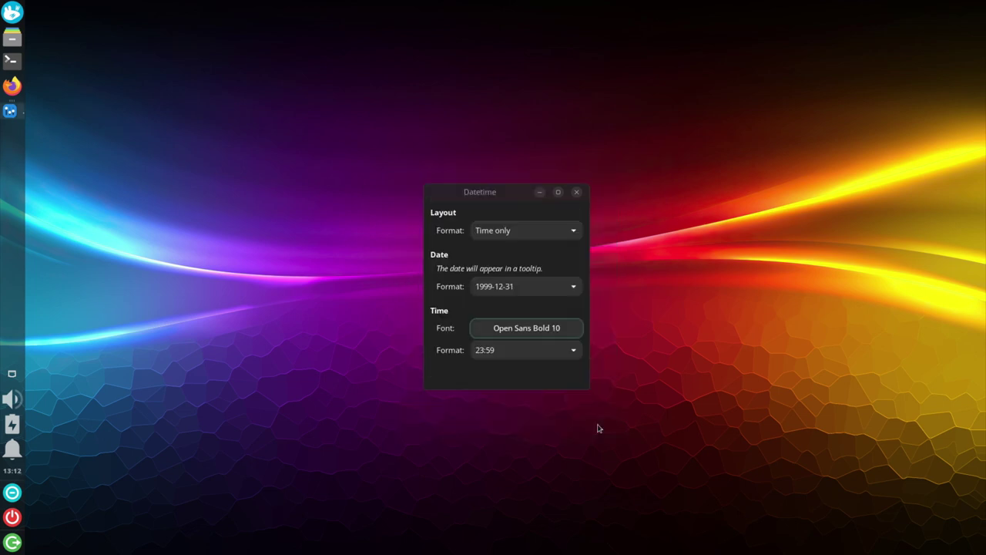
{"action": "left_click", "coordinate": [538, 353]}
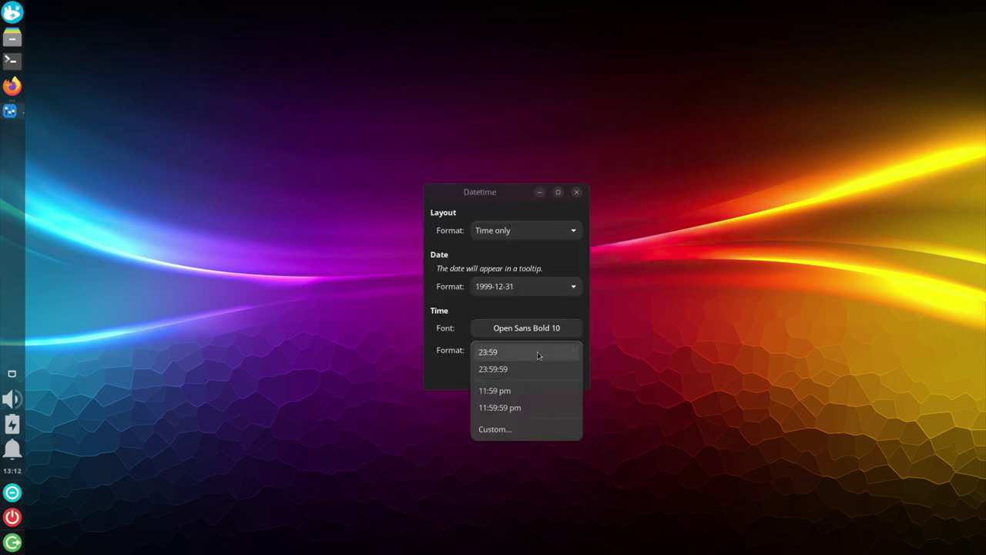
{"action": "left_click", "coordinate": [538, 353]}
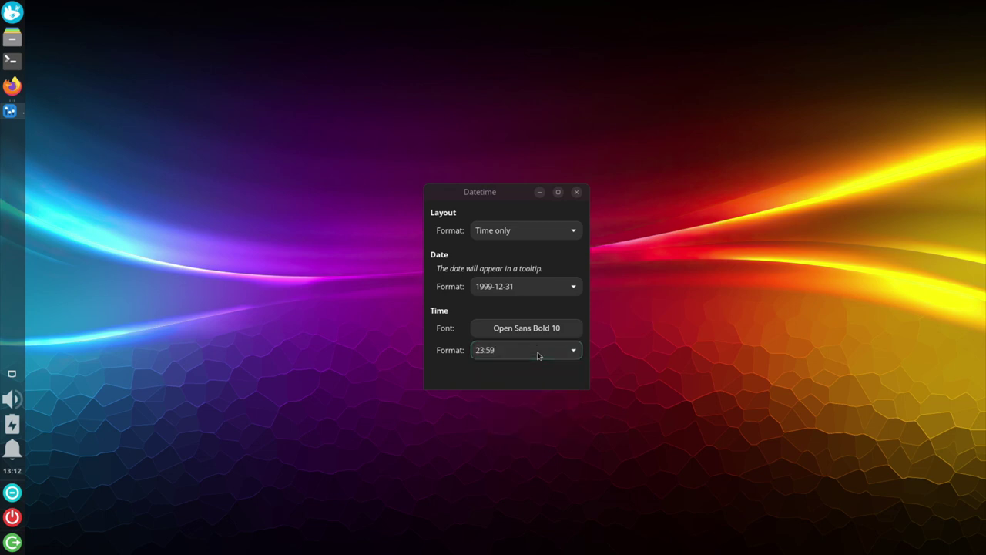
{"action": "left_click", "coordinate": [577, 193]}
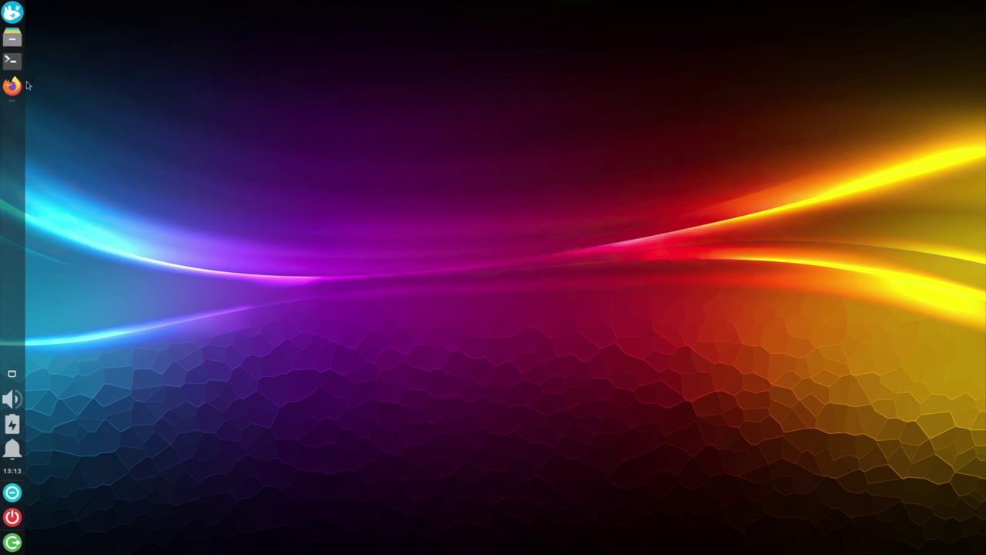
- Launch the terminal from the panel and open the appearance section of its preferences
{"action": "left_click", "coordinate": [12, 60]}
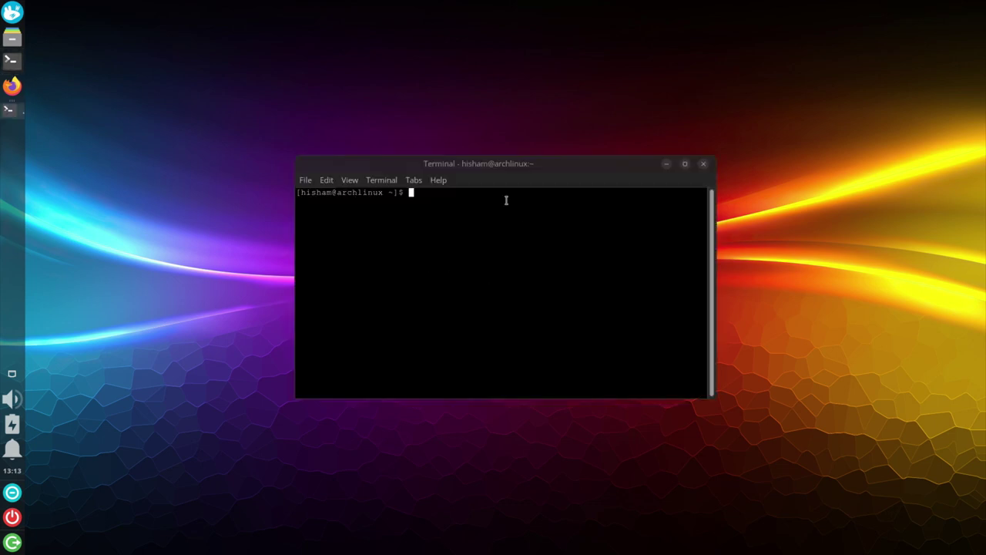
{"action": "left_click", "coordinate": [326, 183]}
{"action": "left_click", "coordinate": [355, 306]}
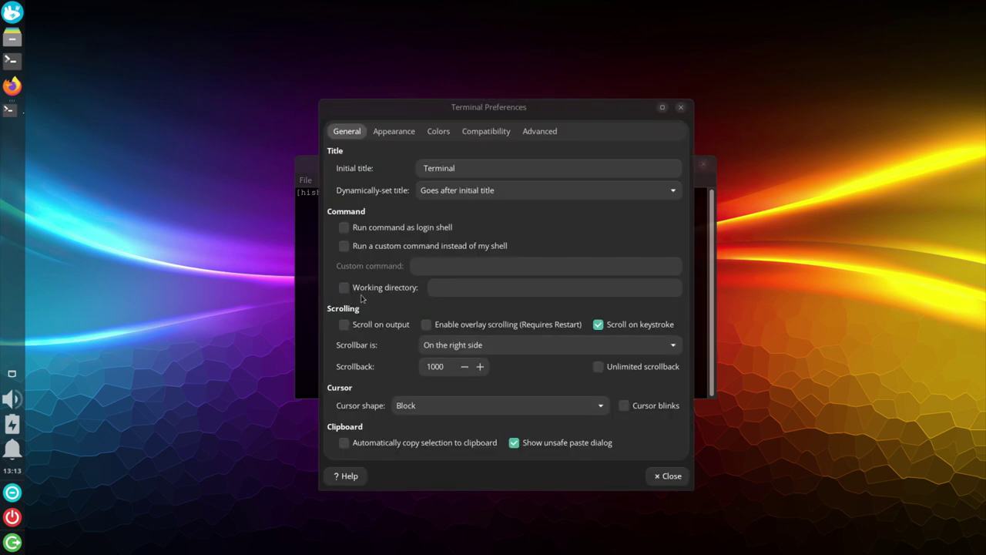
{"action": "left_click", "coordinate": [397, 133]}
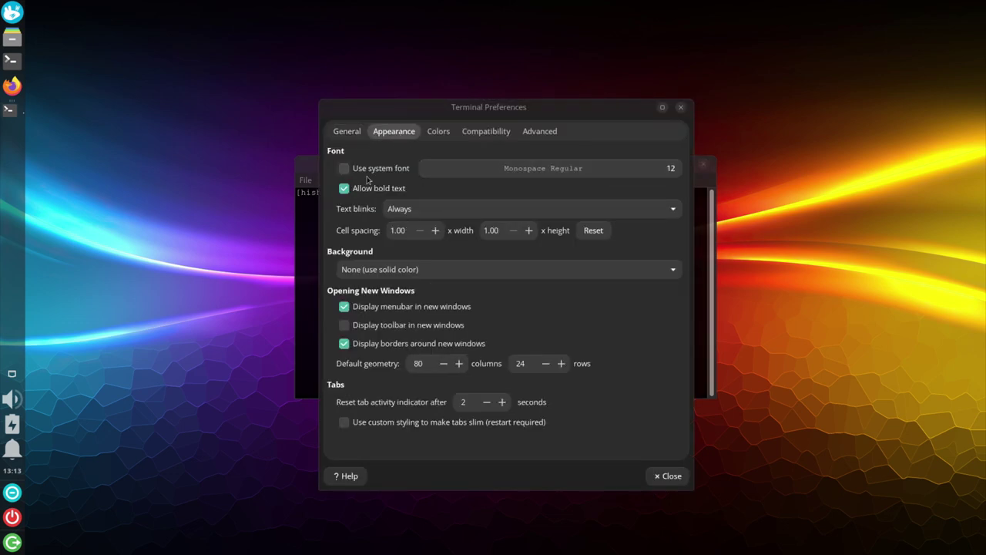
- Try the system font for the terminal text and turn the option off again
{"action": "left_click", "coordinate": [344, 168]}
{"action": "left_click", "coordinate": [377, 170]}
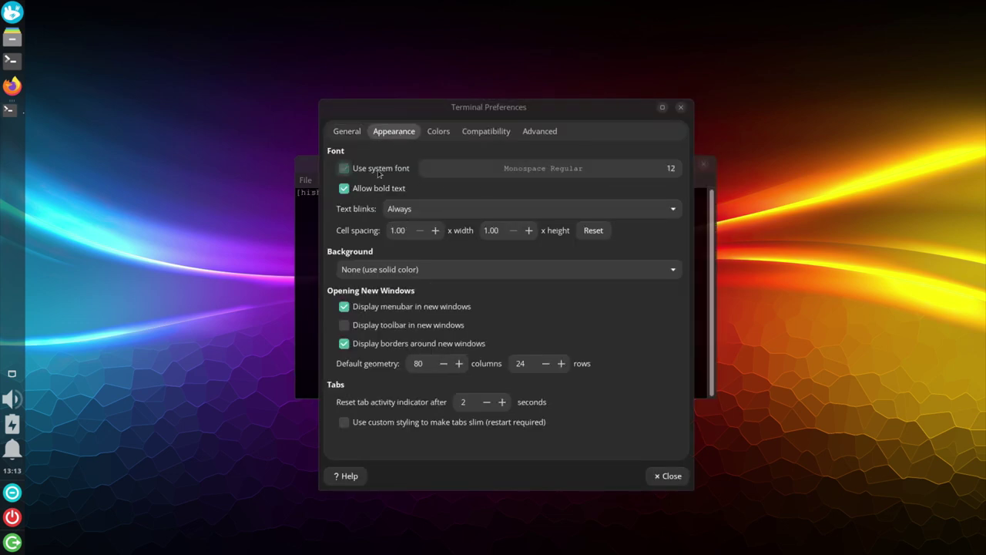
{"action": "left_click", "coordinate": [377, 172]}
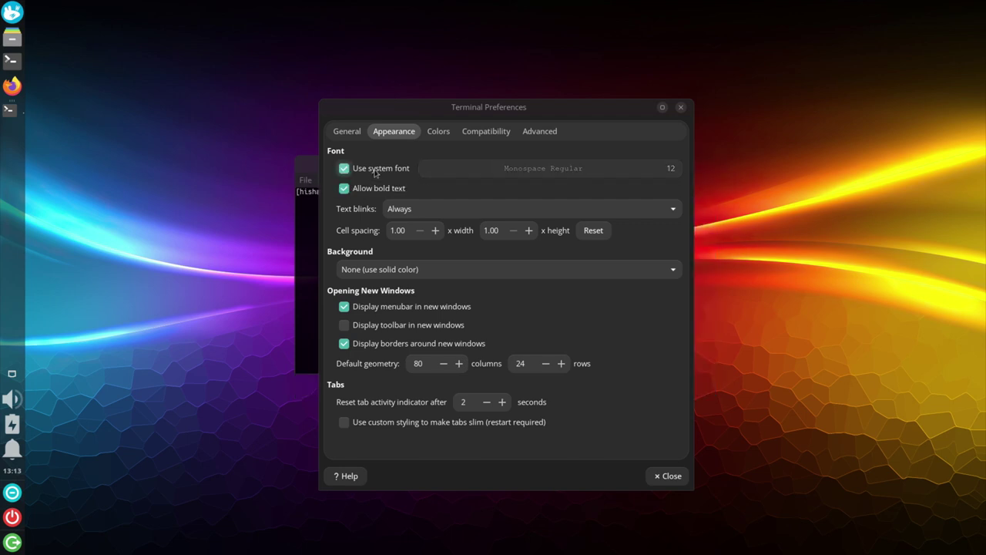
{"action": "left_click_drag", "start_coordinate": [408, 111], "coordinate": [513, 106]}
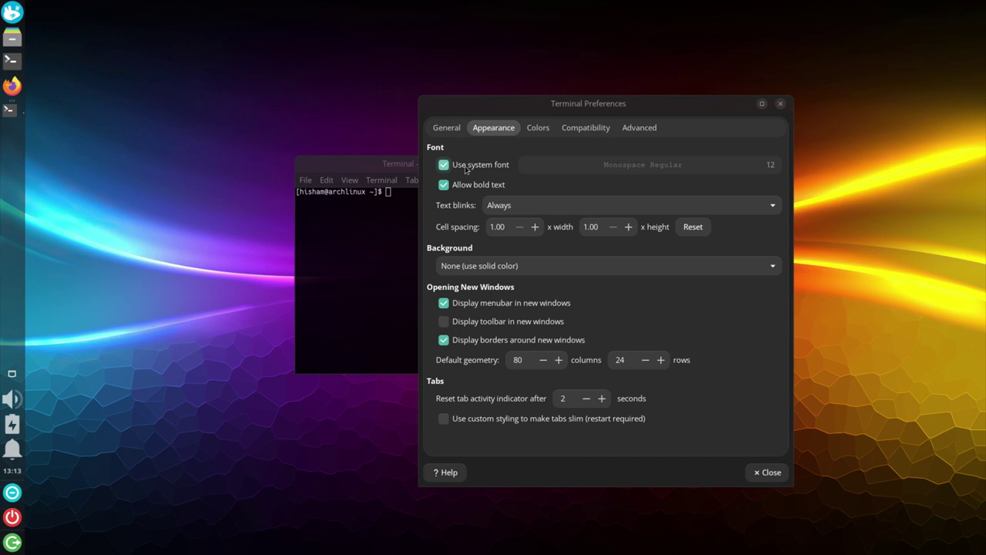
{"action": "left_click", "coordinate": [465, 167]}
- Set the terminal font to FantasqueSansMono Nerd Font Regular at size 16 and close the preferences
{"action": "left_click", "coordinate": [605, 166]}
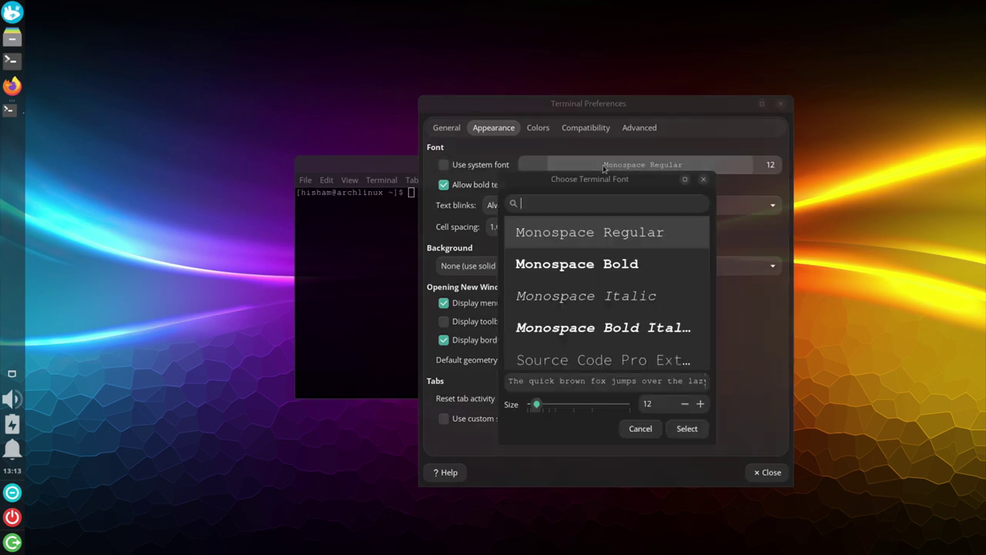
{"action": "type", "text": "fanta"}
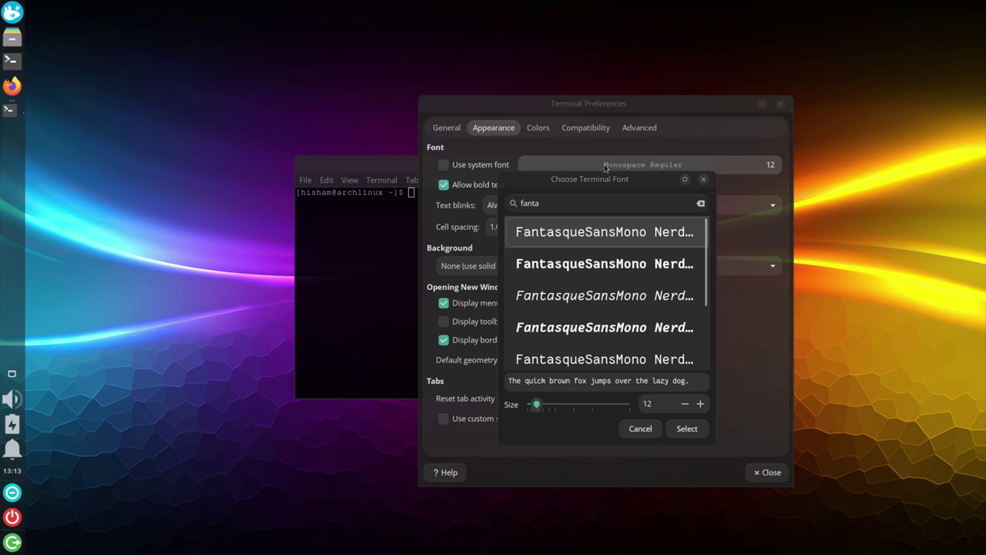
{"action": "left_click", "coordinate": [702, 404]}
{"action": "left_click", "coordinate": [703, 404]}
{"action": "left_click", "coordinate": [703, 404]}
{"action": "left_click", "coordinate": [702, 404]}
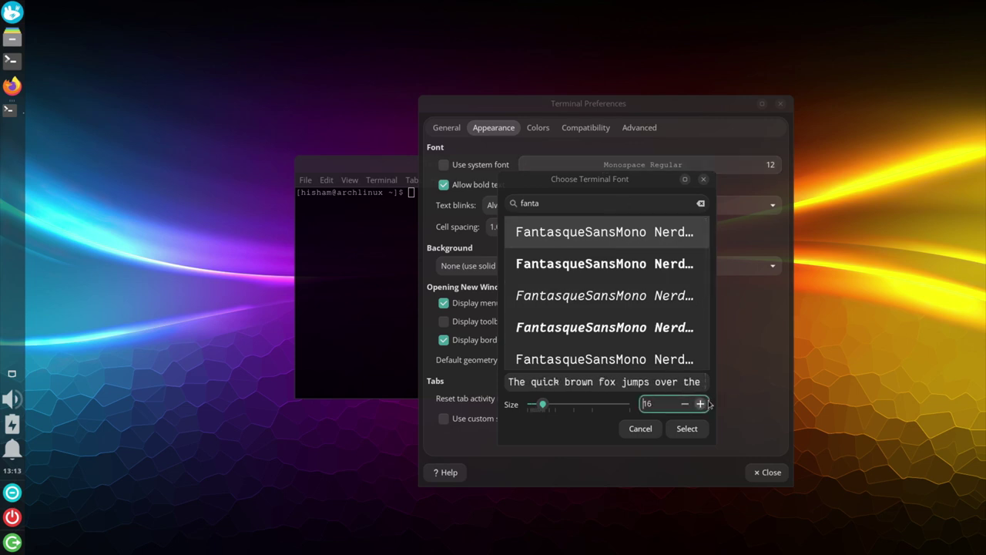
{"action": "left_click", "coordinate": [686, 429]}
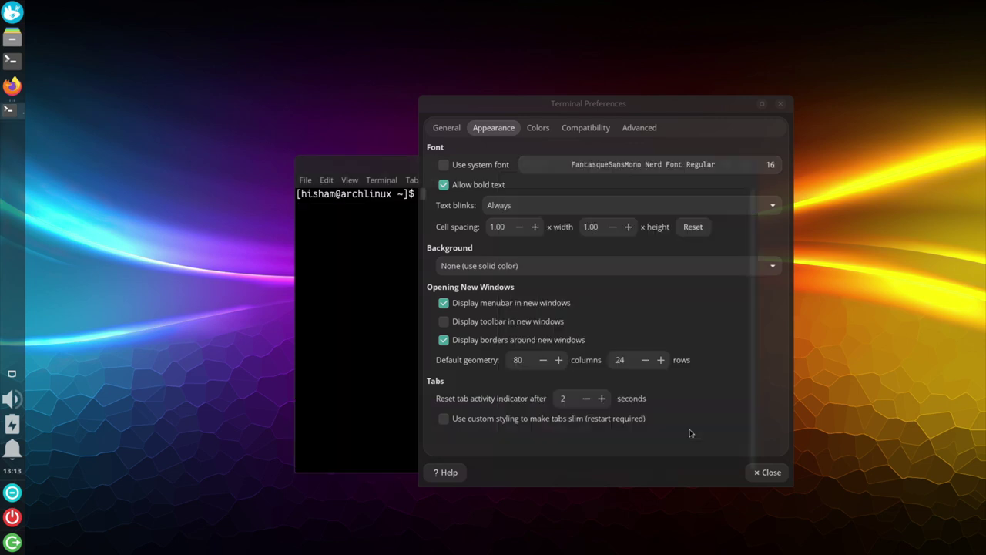
{"action": "left_click", "coordinate": [770, 473]}
- List the commands beginning with "xfce4-" in the terminal and highlight xfce4-popup-whiskermenu among them
{"action": "left_click_drag", "start_coordinate": [556, 168], "coordinate": [466, 105]}
{"action": "type", "text": "xfce4-"}
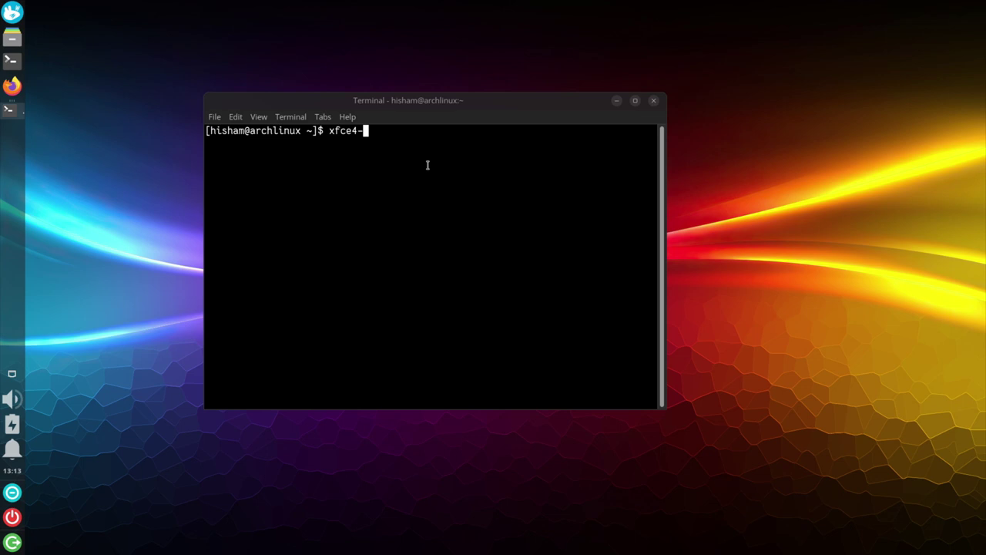
{"action": "key", "text": "Tab"}
{"action": "key", "text": "Tab"}
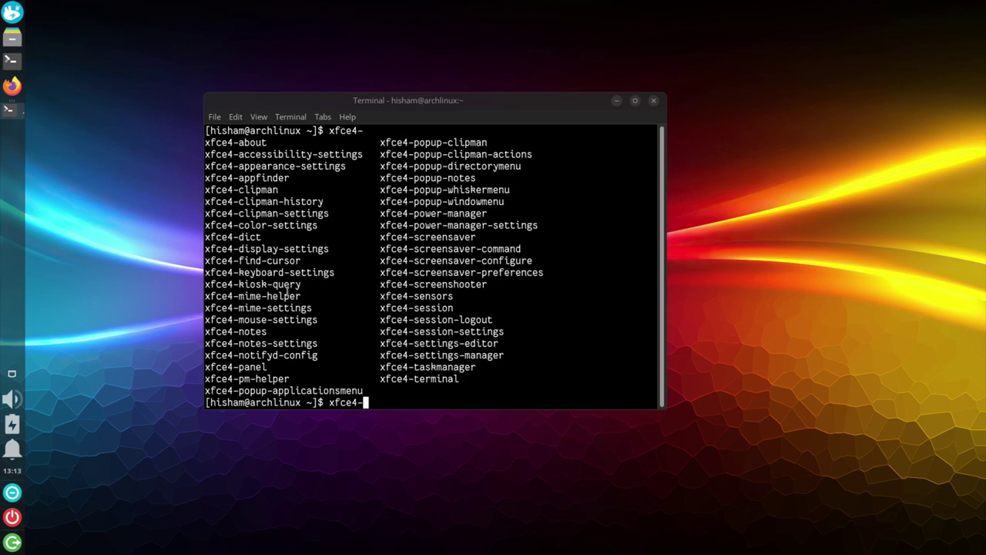
{"action": "left_click_drag", "start_coordinate": [381, 189], "coordinate": [510, 188]}
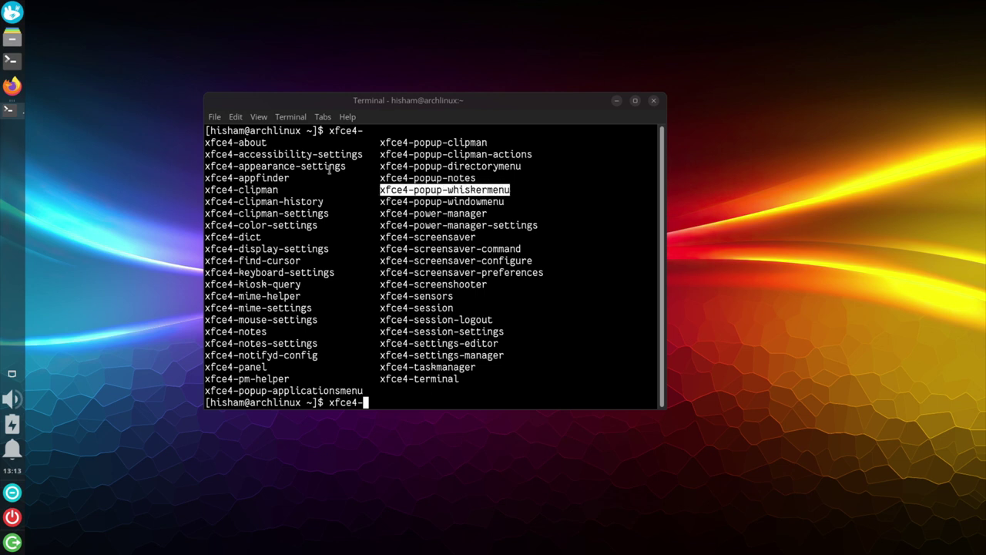
- Open the application shortcuts in the keyboard settings
{"action": "left_click", "coordinate": [11, 12]}
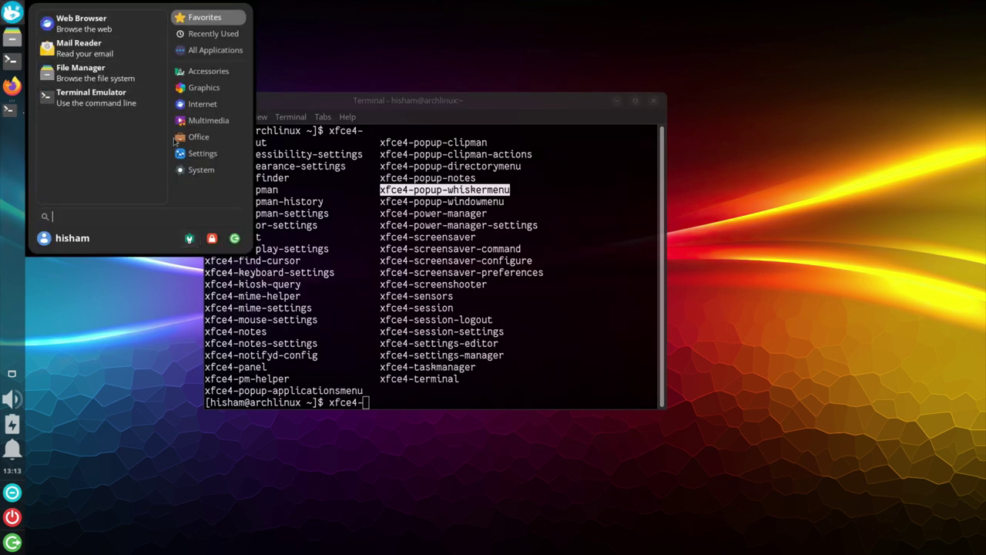
{"action": "left_click", "coordinate": [189, 238]}
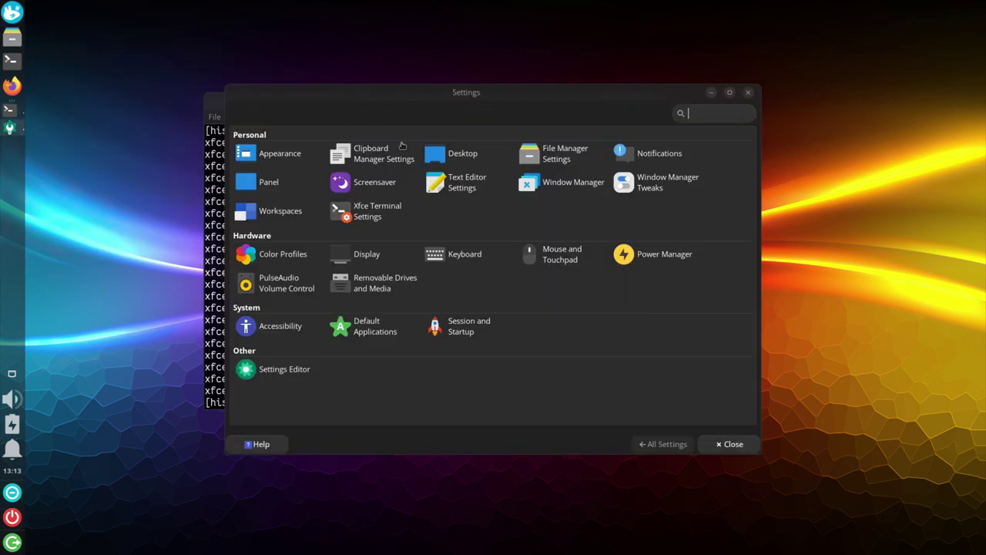
{"action": "left_click", "coordinate": [455, 259]}
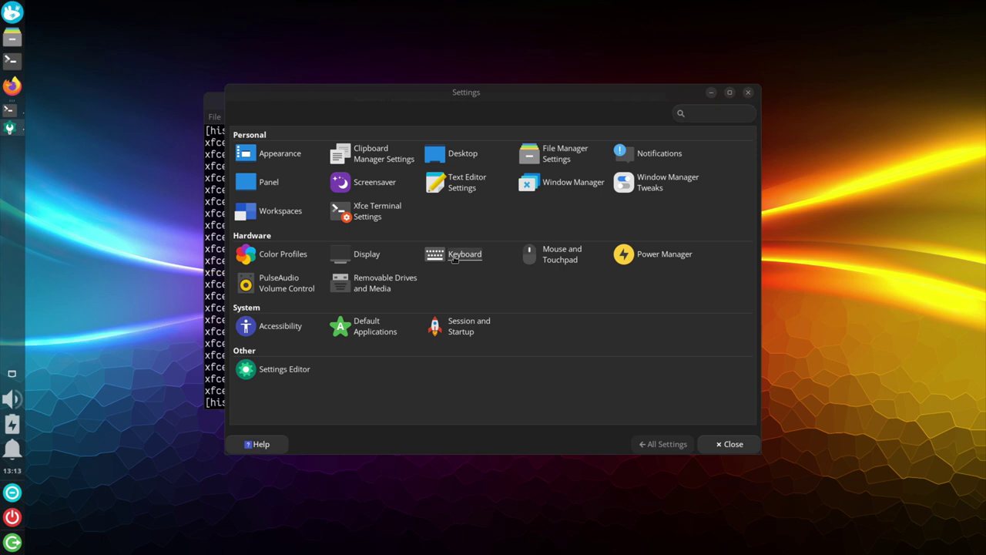
{"action": "left_click", "coordinate": [324, 121]}
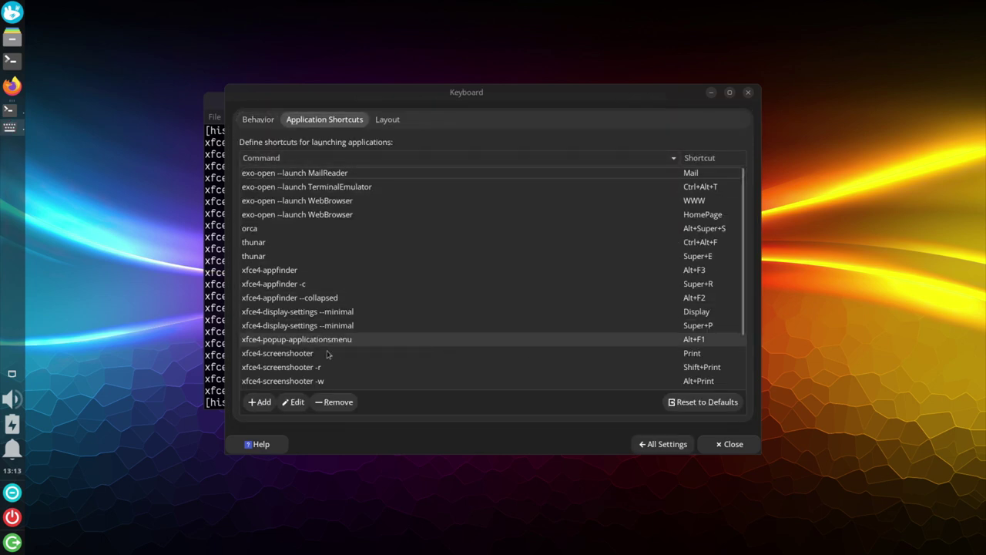
- Add an application shortcut for the command xfce4-popup-whiskermenu with startup notification and assign it to Super L
{"action": "left_click", "coordinate": [260, 401]}
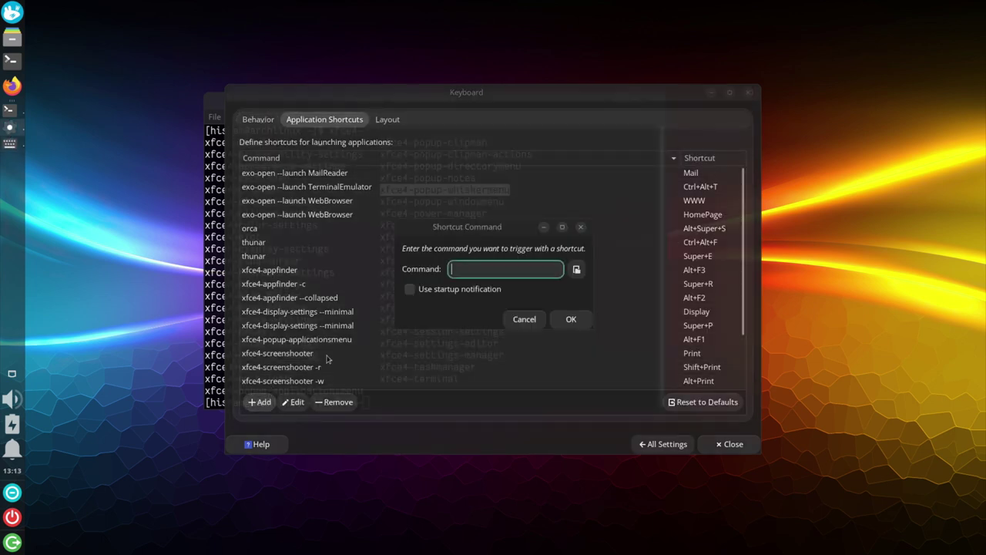
{"action": "type", "text": "xfce4-popup-whiskermenu"}
{"action": "left_click", "coordinate": [472, 290]}
{"action": "left_click", "coordinate": [568, 320]}
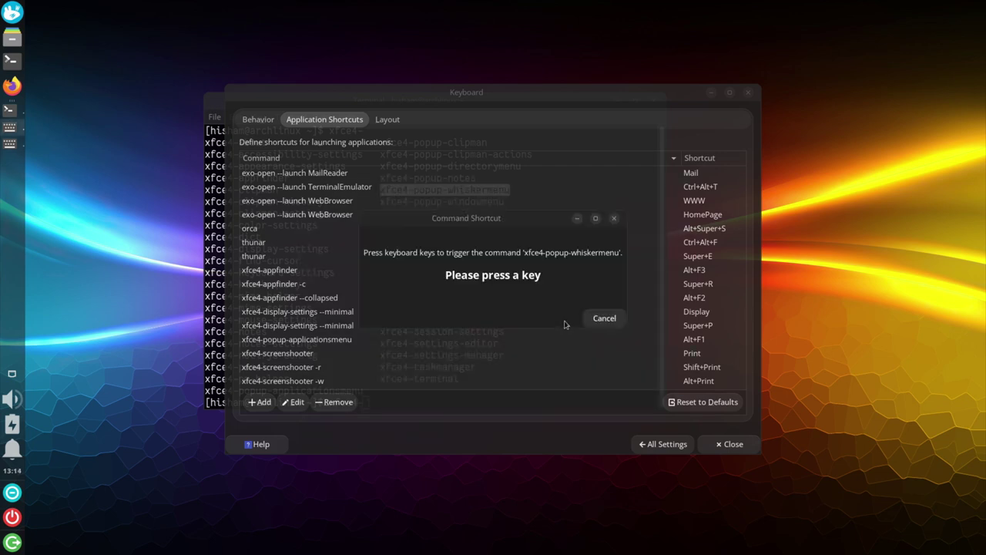
{"action": "key", "text": "Super_L"}
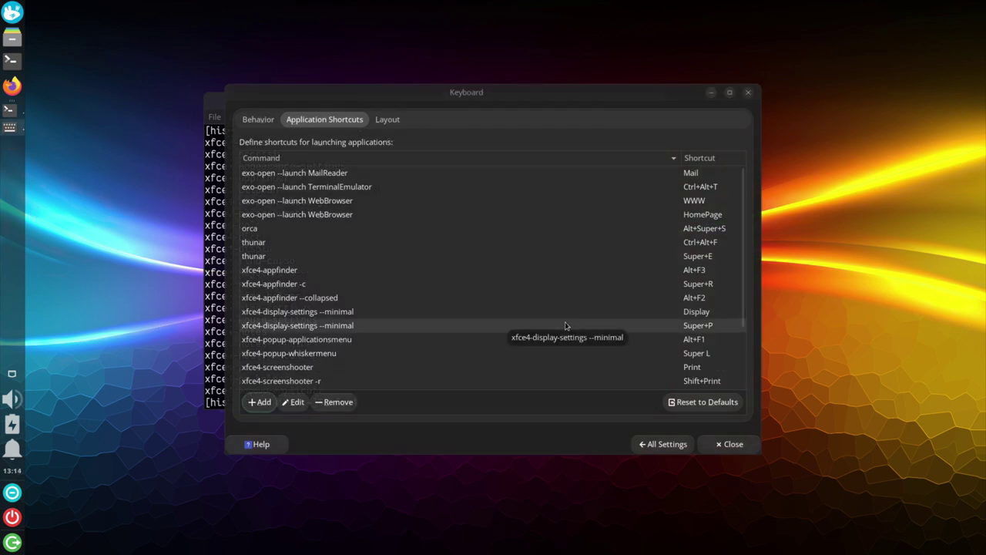
- Return to the settings overview, test the Whisker Menu shortcut twice, and close the window
{"action": "left_click", "coordinate": [652, 444]}
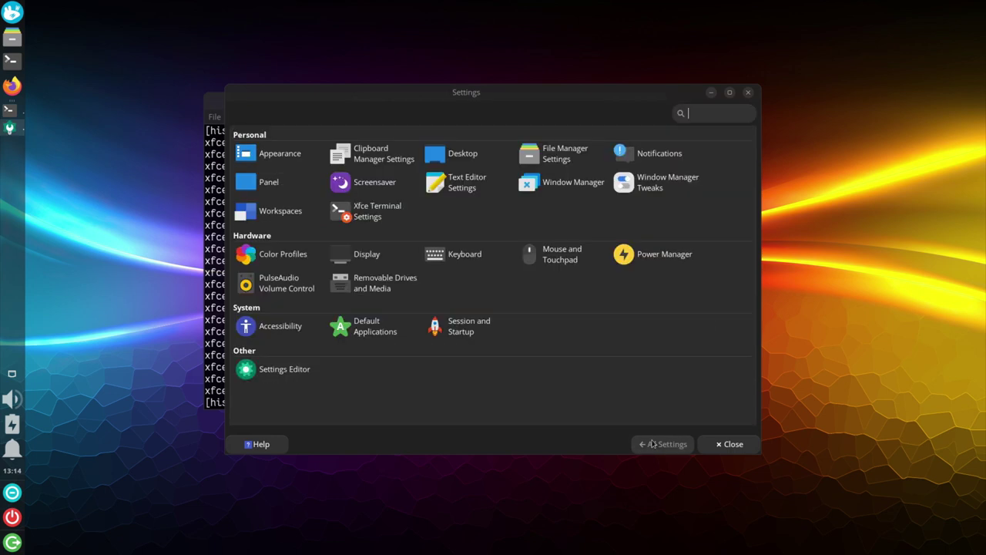
{"action": "key", "text": "Super_L"}
{"action": "key", "text": "Super_L"}
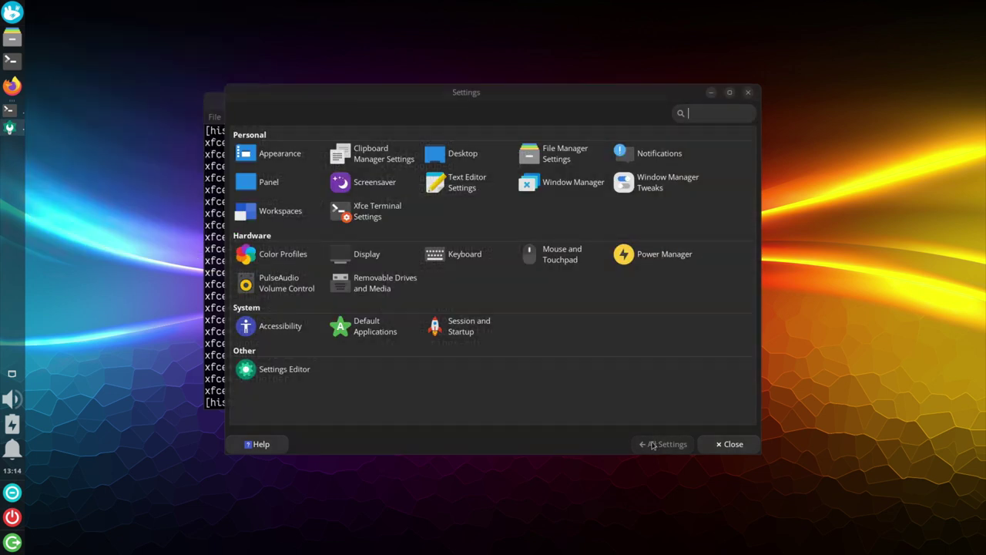
{"action": "key", "text": "Super_L"}
{"action": "key", "text": "Super_L"}
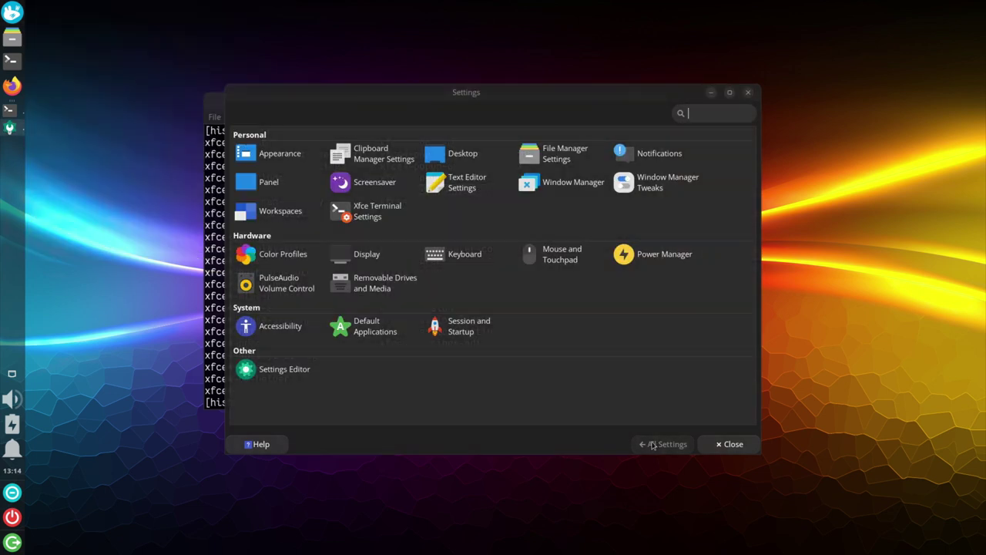
{"action": "left_click", "coordinate": [729, 445]}
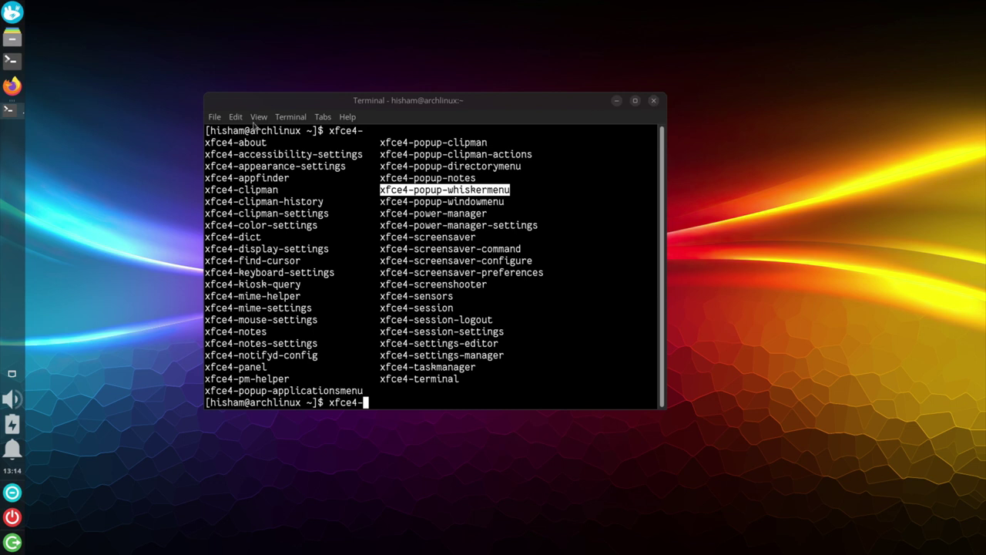
- Set the terminal's scrollbar to Disabled in its preferences and close them
{"action": "left_click", "coordinate": [234, 117]}
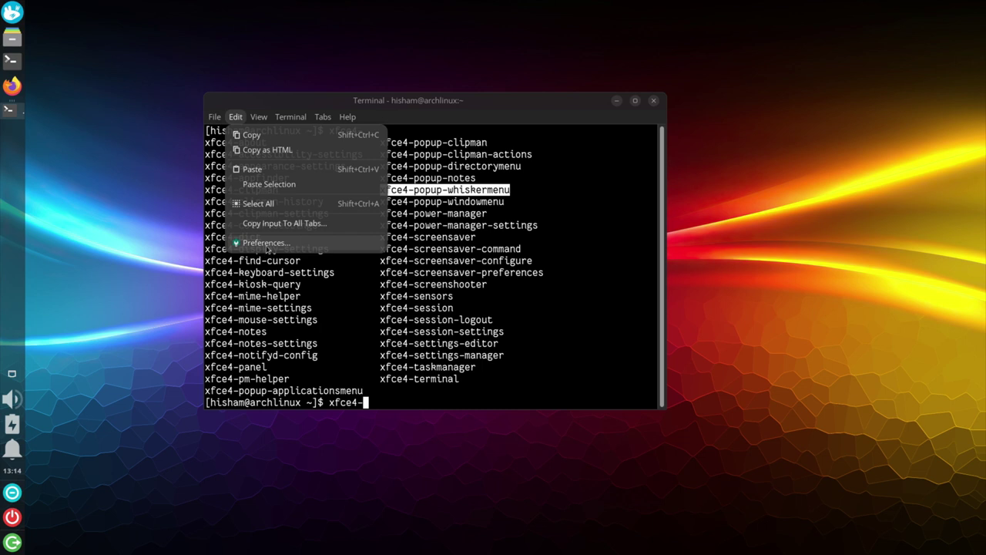
{"action": "left_click", "coordinate": [266, 242]}
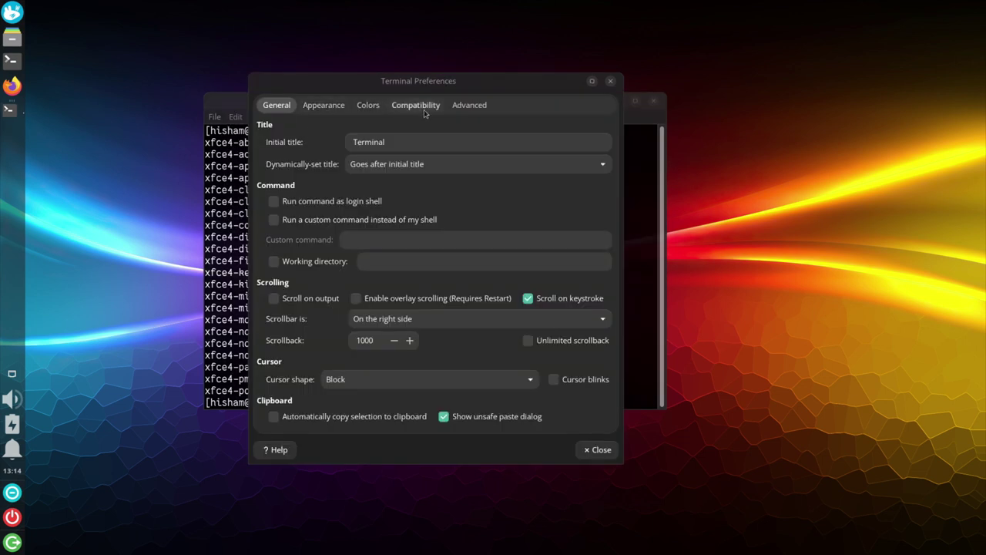
{"action": "left_click", "coordinate": [413, 322]}
{"action": "left_click", "coordinate": [407, 288]}
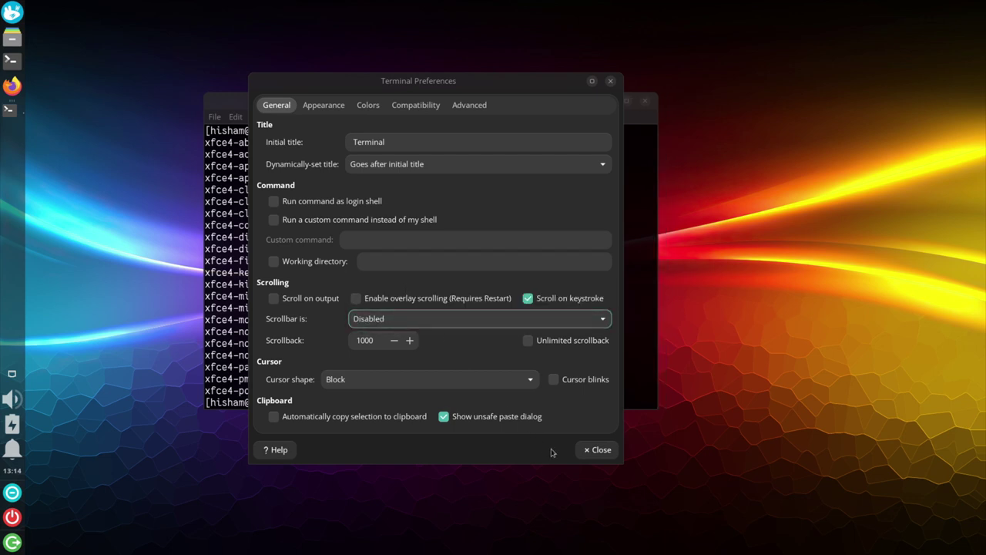
{"action": "left_click", "coordinate": [598, 451]}
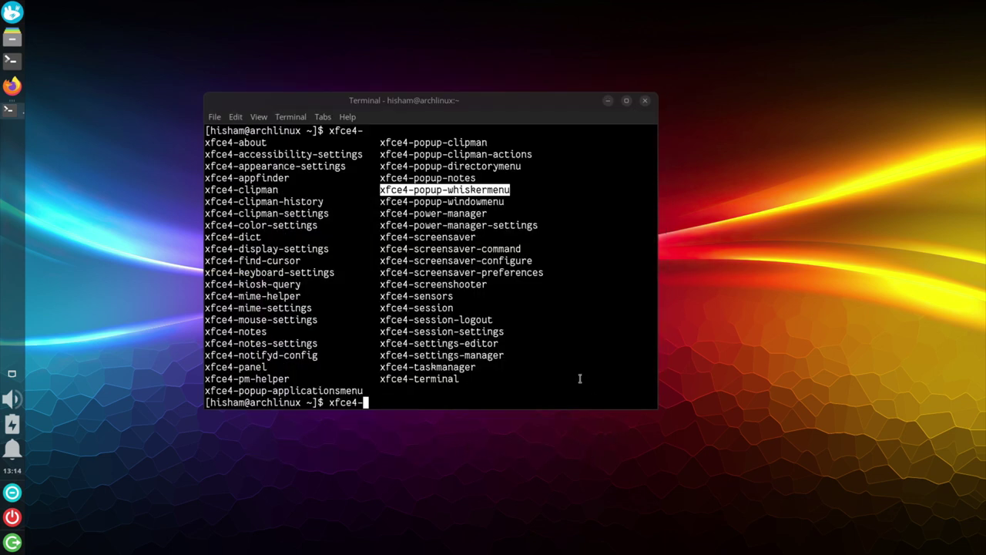
- Erase the unfinished xfce4- command, clear the terminal screen, and end the shell session
{"action": "key", "text": "BackSpace"}
{"action": "key", "text": "BackSpace"}
{"action": "key", "text": "BackSpace"}
{"action": "key", "text": "BackSpace"}
{"action": "key", "text": "BackSpace"}
{"action": "key", "text": "BackSpace"}
{"action": "type", "text": "clear"}
{"action": "key", "text": "Return"}
{"action": "key", "text": "ctrl+d"}
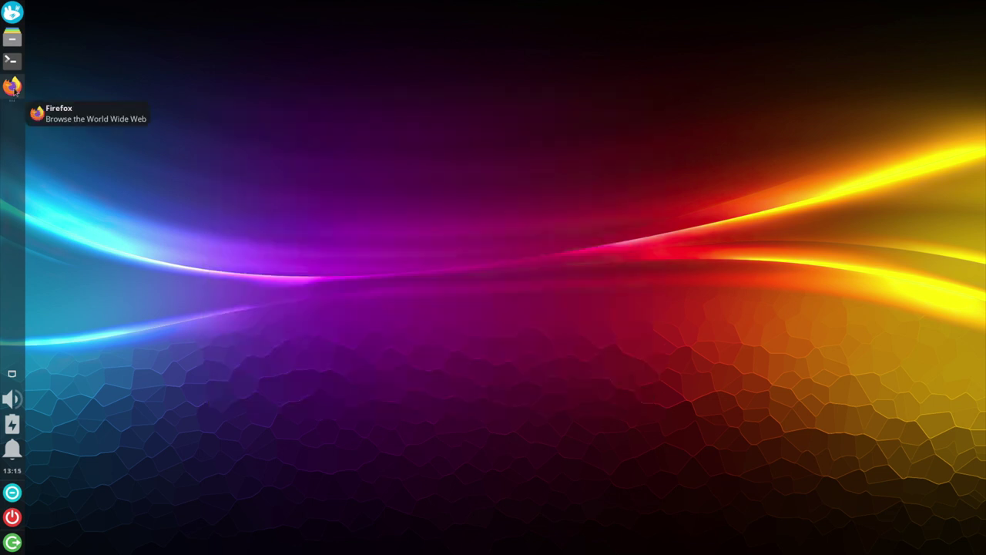
- Search the applications for Timeshift, launch it, and cancel its authentication request
{"action": "left_click", "coordinate": [13, 11]}
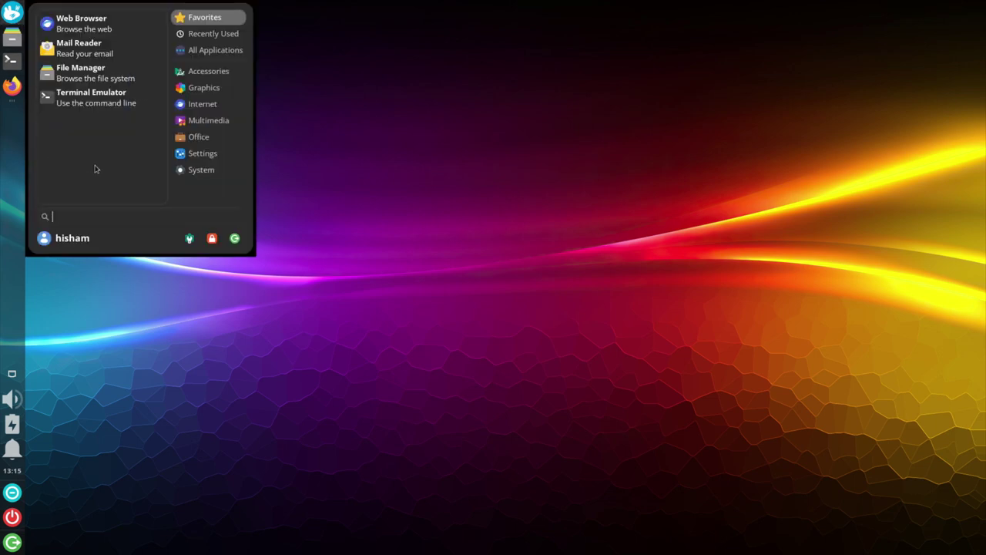
{"action": "type", "text": "times"}
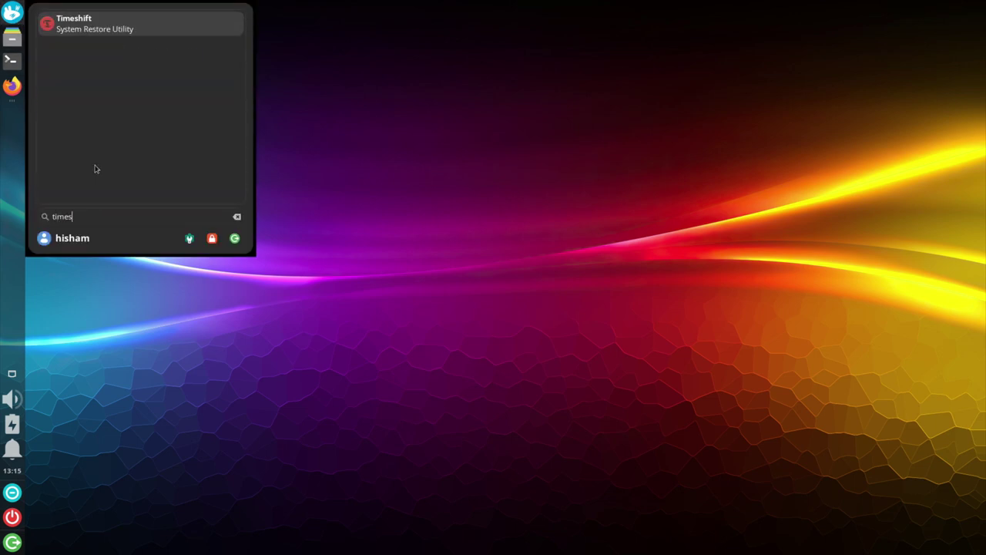
{"action": "key", "text": "Return"}
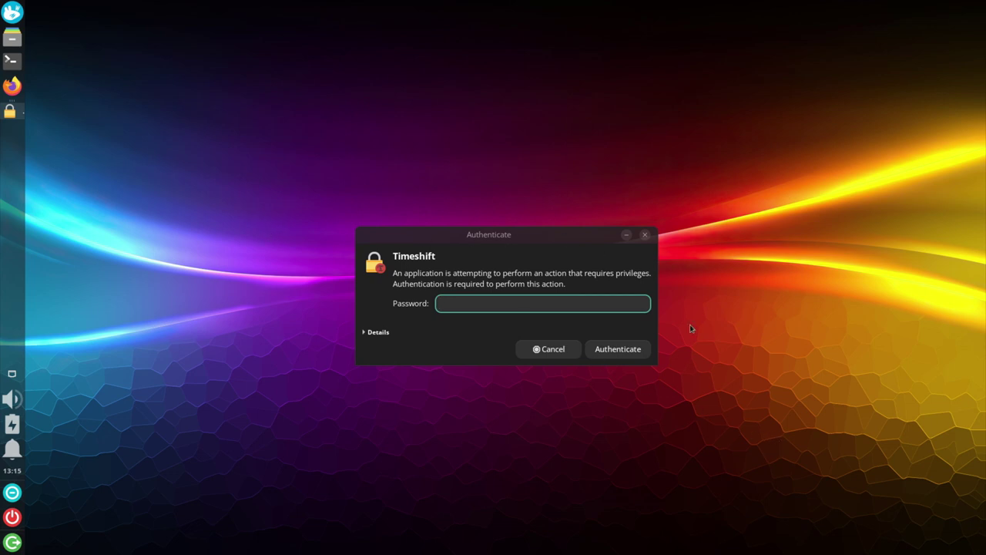
{"action": "left_click", "coordinate": [553, 351]}
{"action": "right_click", "coordinate": [416, 263]}
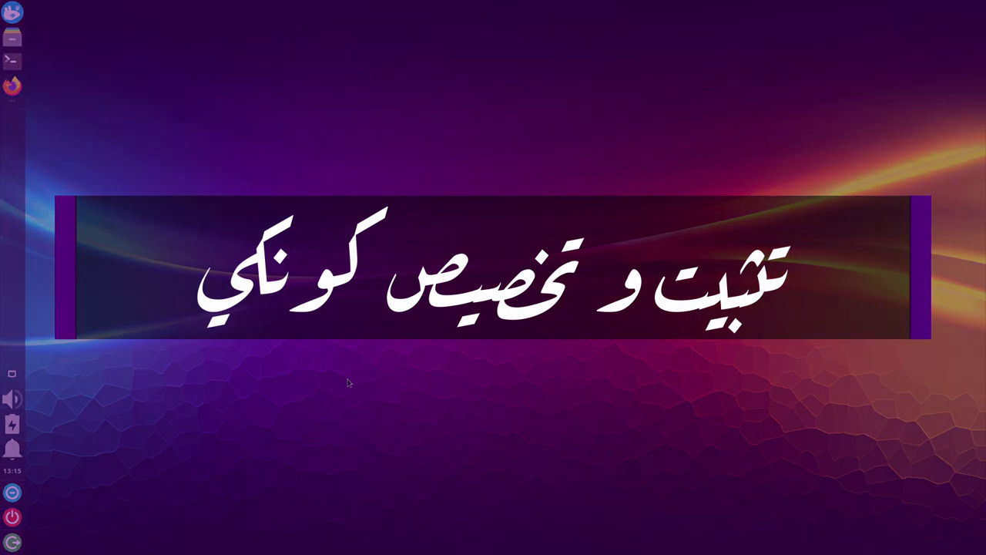
- Open a new terminal, move it away from the screen corner, and enlarge its text two levels
{"action": "key", "text": "ctrl+alt+t"}
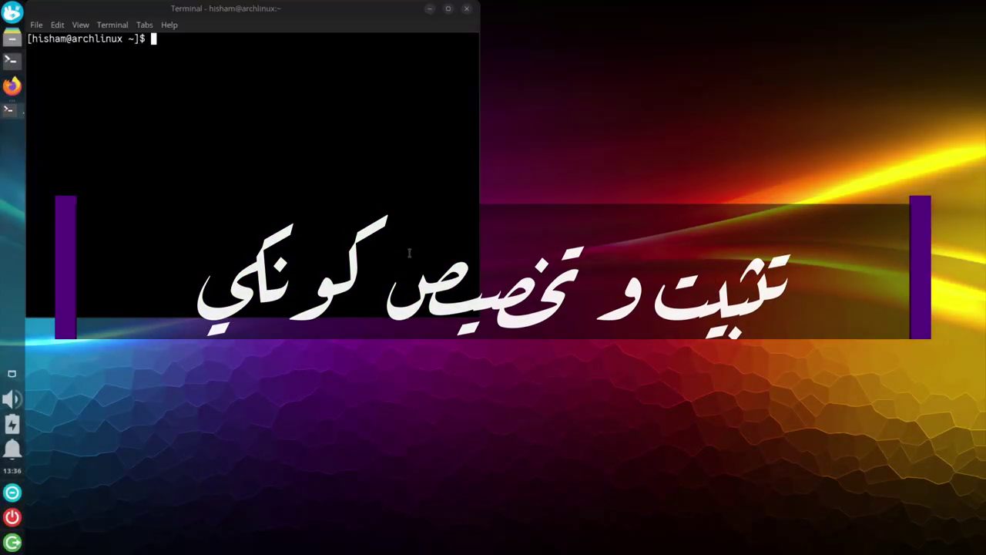
{"action": "left_click_drag", "start_coordinate": [377, 20], "coordinate": [508, 92]}
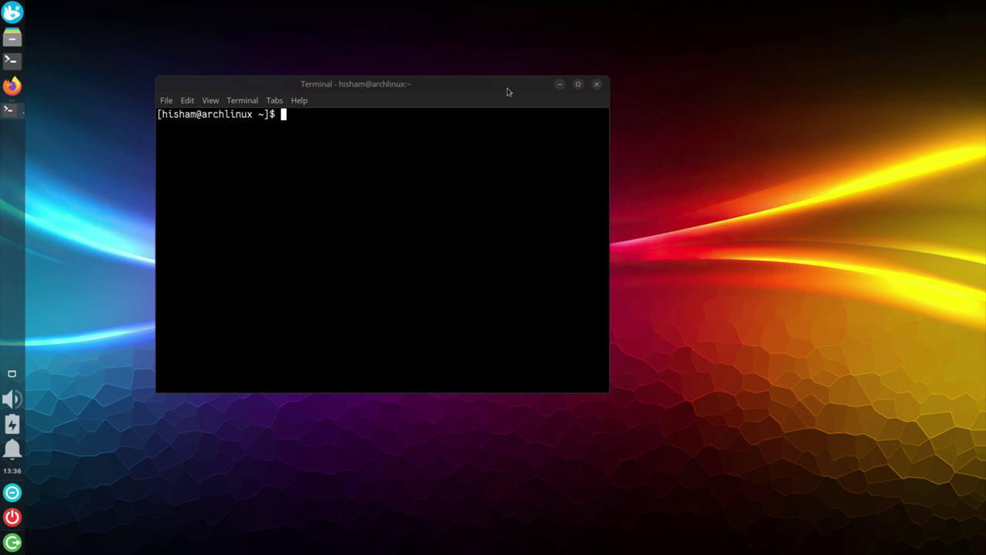
{"action": "key", "text": "ctrl+plus"}
{"action": "key", "text": "ctrl+plus"}
- Install conky, lua, curl and jq with sudo pacman -S, entering the account password and accepting the installation
{"action": "type", "text": "s"}
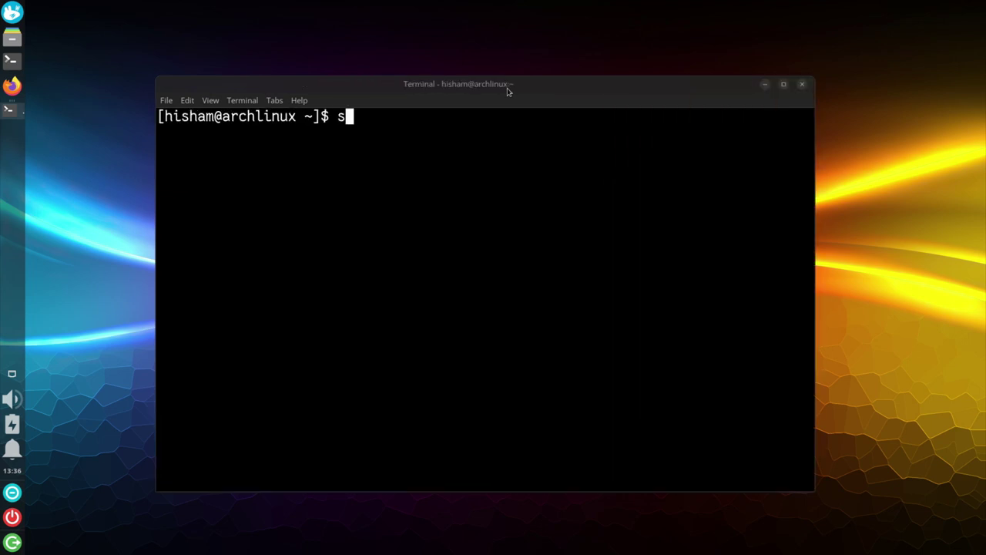
{"action": "type", "text": "udo pacman -"}
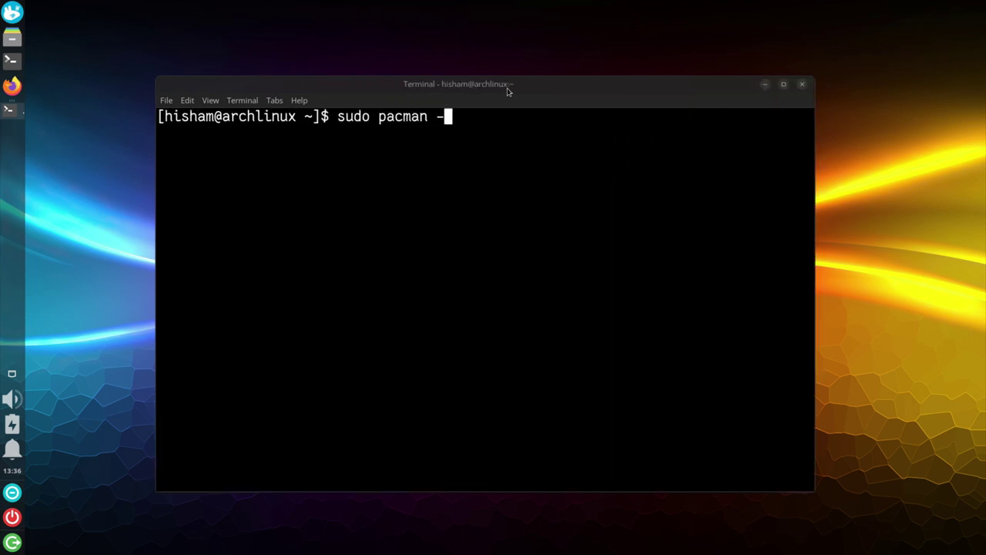
{"action": "type", "text": "S conky lua "}
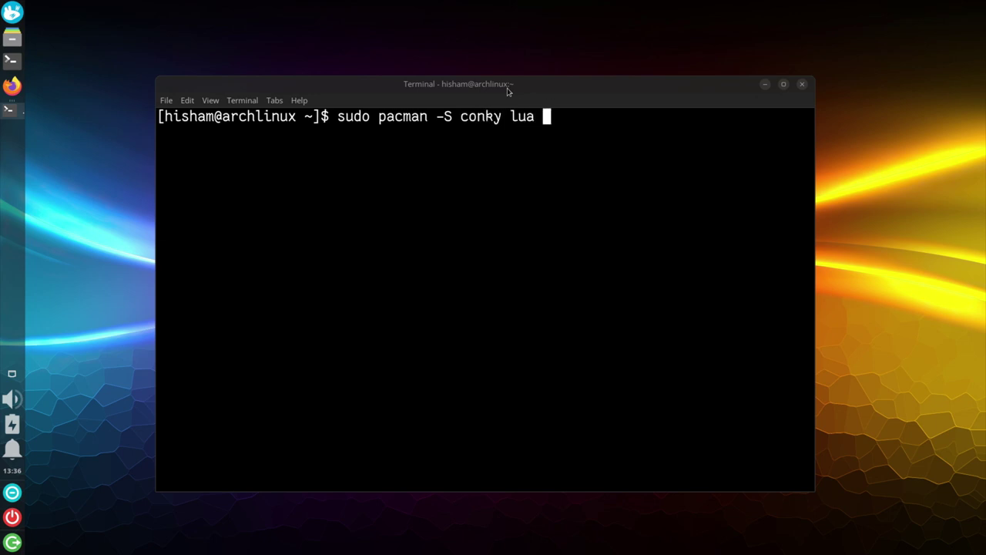
{"action": "type", "text": "curl jq"}
{"action": "key", "text": "Return"}
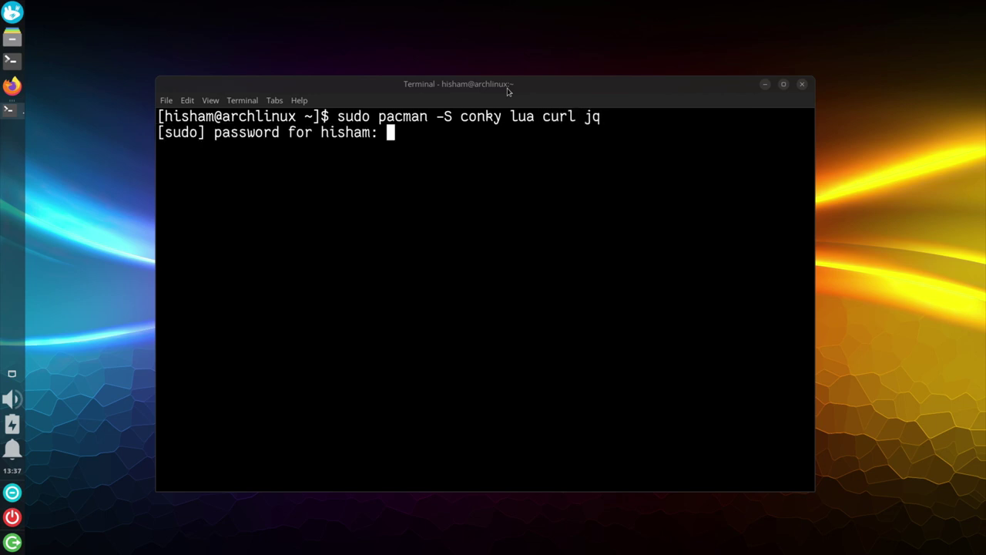
{"action": "key", "text": "Return"}
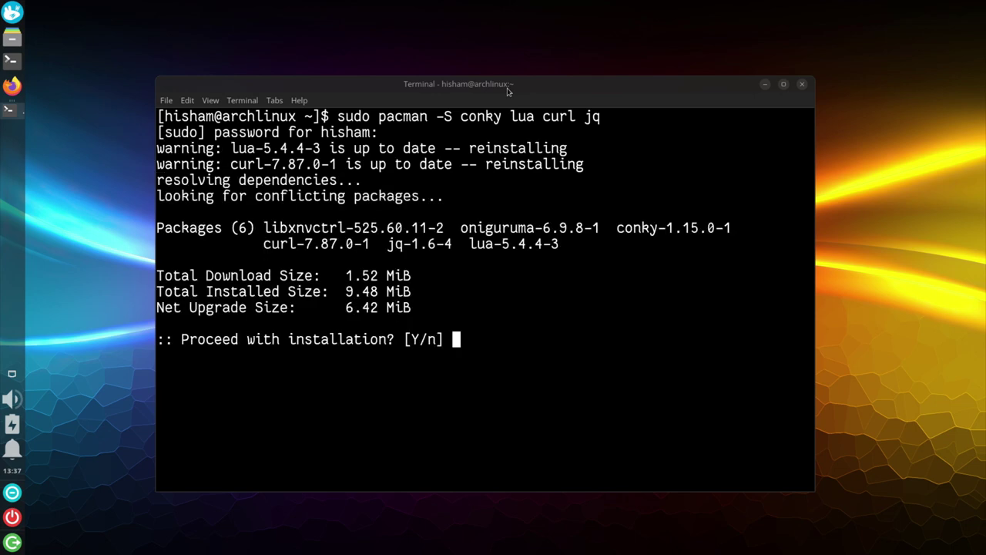
{"action": "key", "text": "Return"}
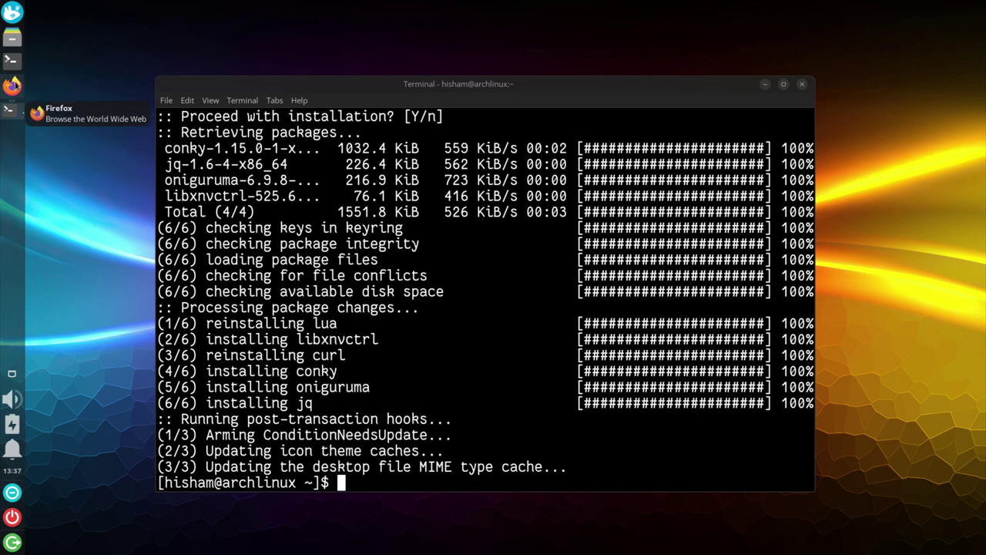
- Switch to Firefox, search the web for "github closebox73", and open the closebox73 GitHub profile
{"action": "left_click", "coordinate": [12, 86]}
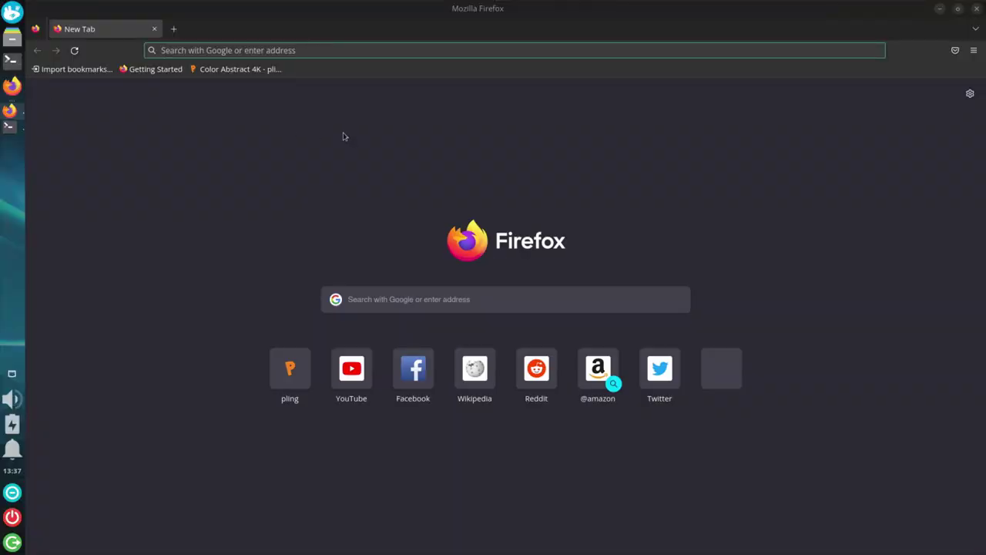
{"action": "type", "text": "github"}
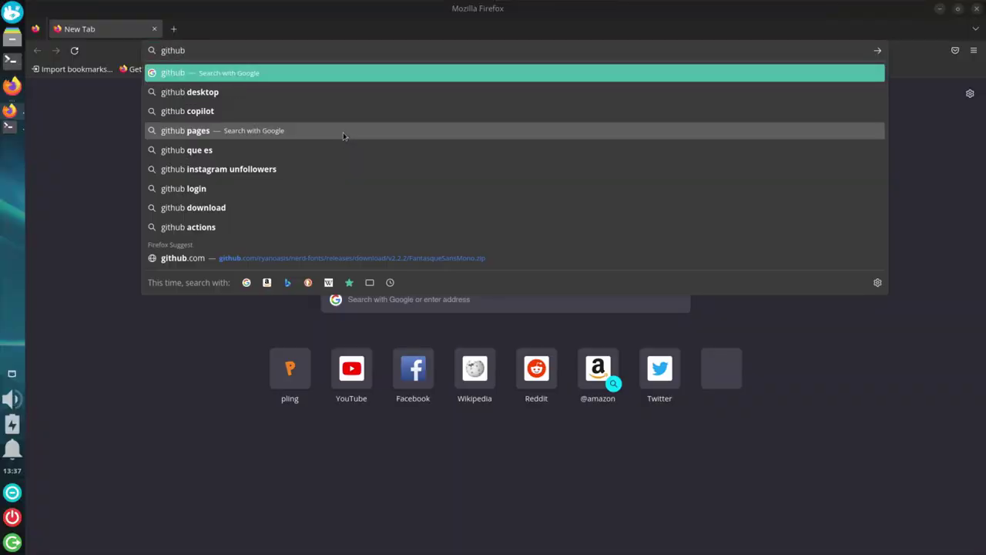
{"action": "type", "text": " close"}
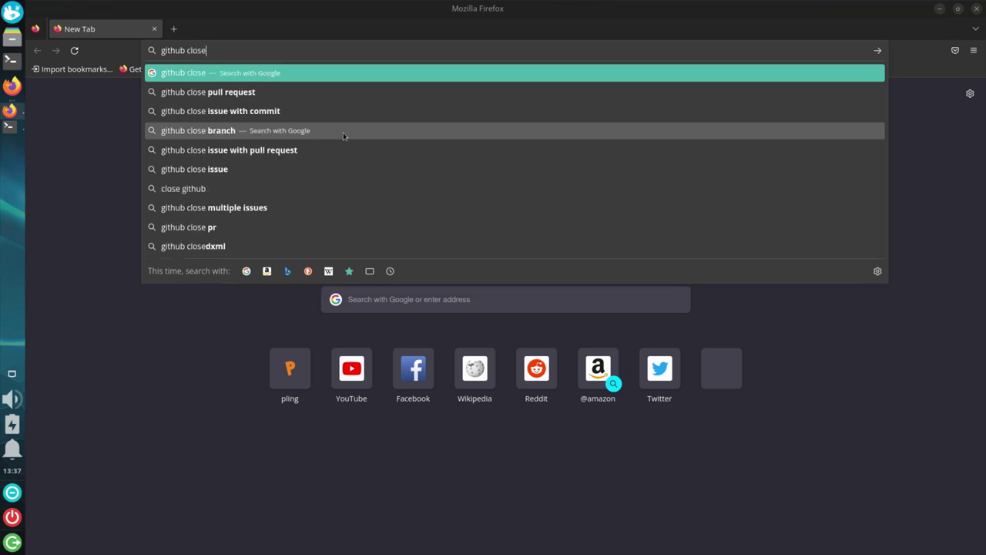
{"action": "type", "text": "box73"}
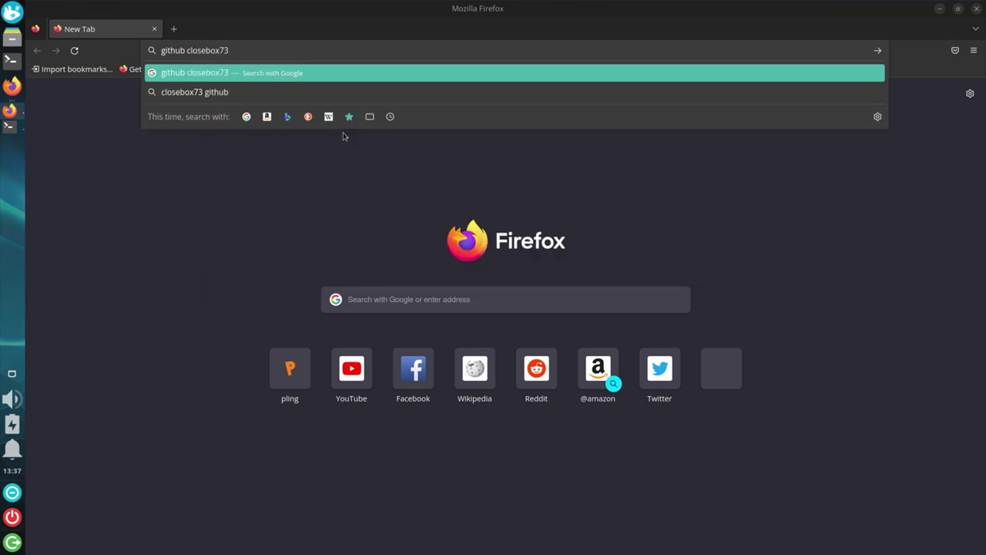
{"action": "key", "text": "Return"}
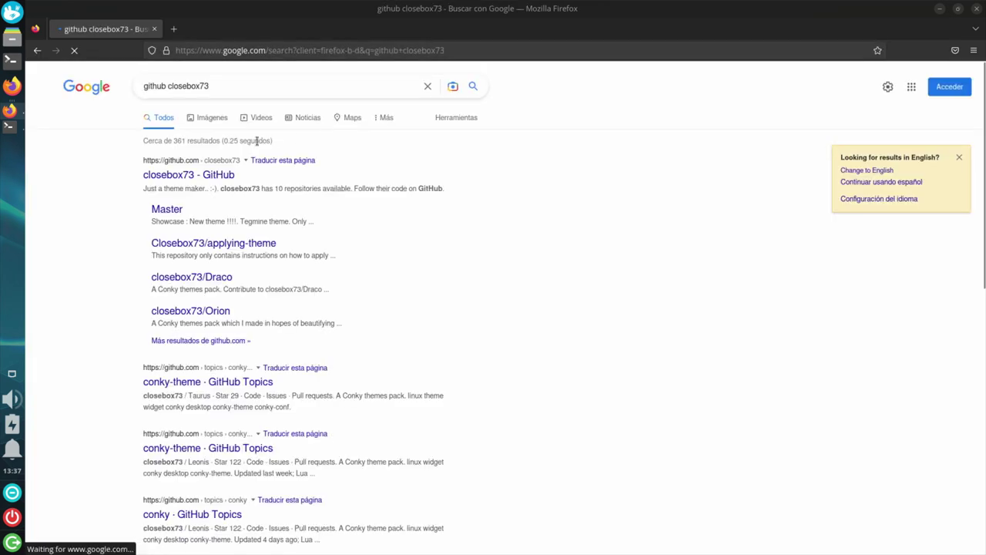
{"action": "left_click", "coordinate": [195, 178]}
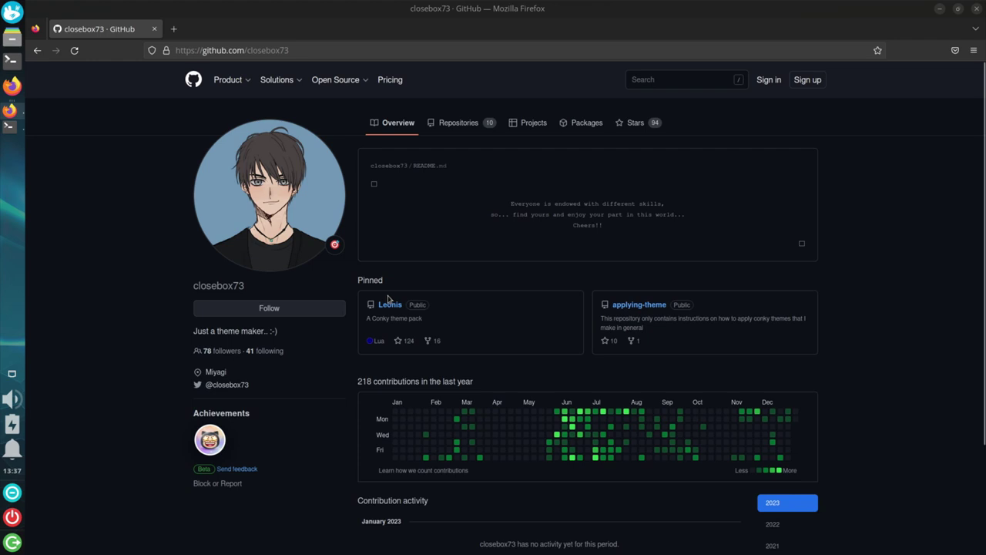
- Go from the Leonis repository's README to the Shelyak theme's pling.com page and list its downloadable files
{"action": "left_click", "coordinate": [391, 306]}
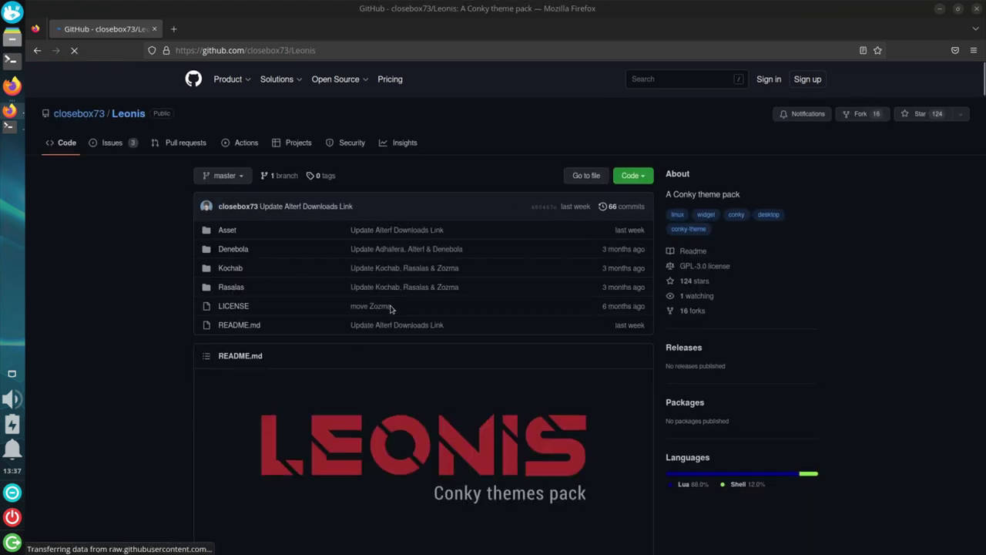
{"action": "scroll", "coordinate": [390, 308], "scroll_direction": "down", "scroll_amount": 4}
{"action": "scroll", "coordinate": [390, 308], "scroll_direction": "down", "scroll_amount": 12}
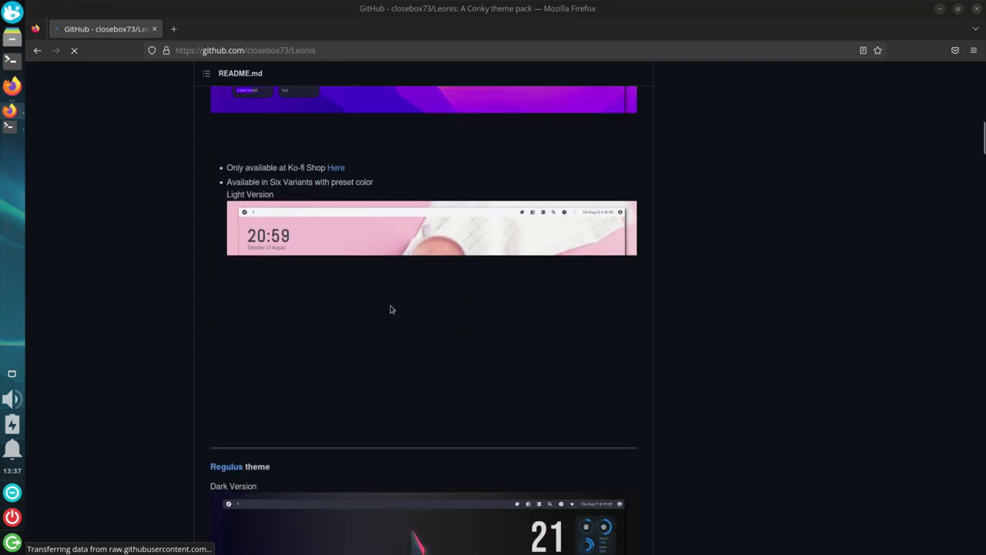
{"action": "scroll", "coordinate": [391, 310], "scroll_direction": "down", "scroll_amount": 10}
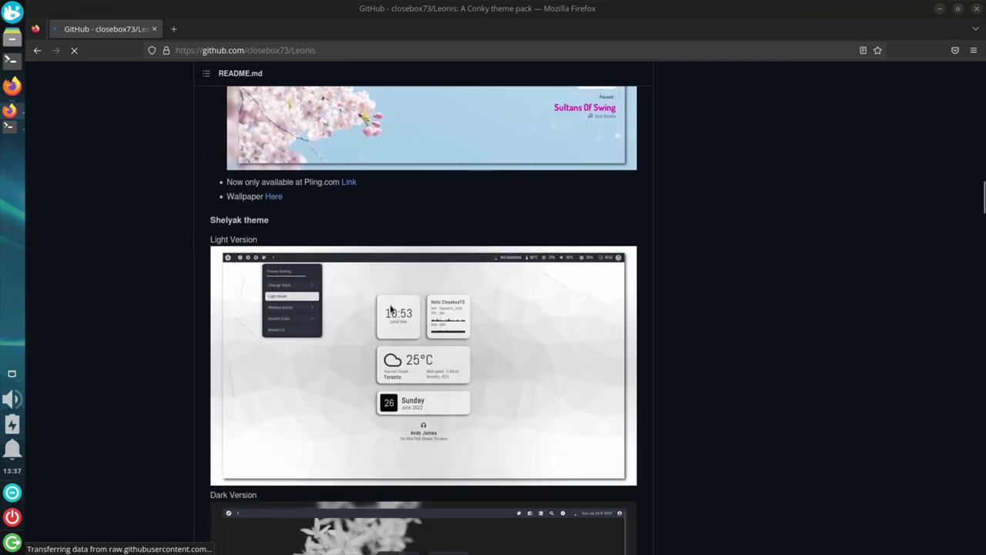
{"action": "scroll", "coordinate": [390, 309], "scroll_direction": "up", "scroll_amount": 2}
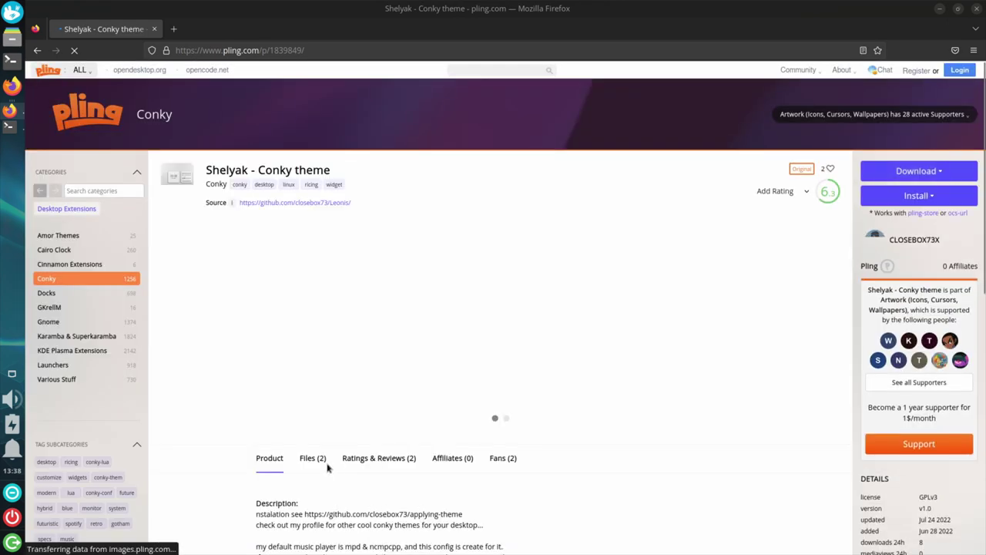
{"action": "left_click", "coordinate": [312, 458]}
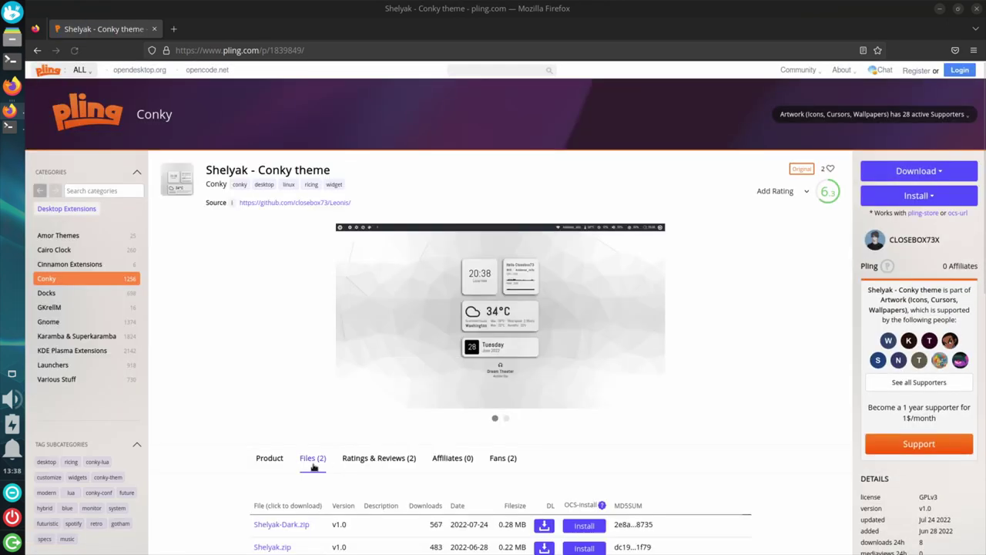
- Download Shelyak.zip from the theme's file list and close Firefox
{"action": "scroll", "coordinate": [315, 467], "scroll_direction": "down", "scroll_amount": 3}
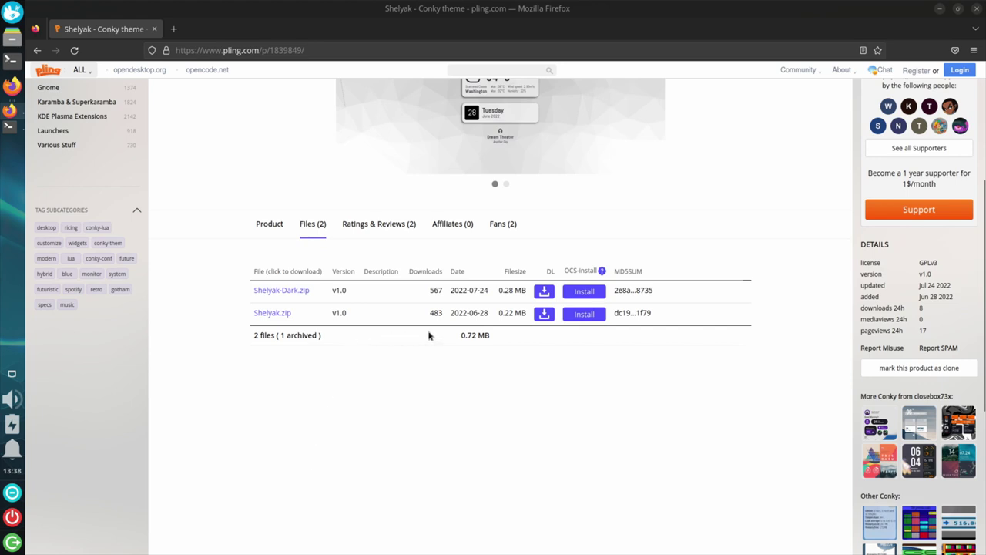
{"action": "left_click", "coordinate": [543, 317]}
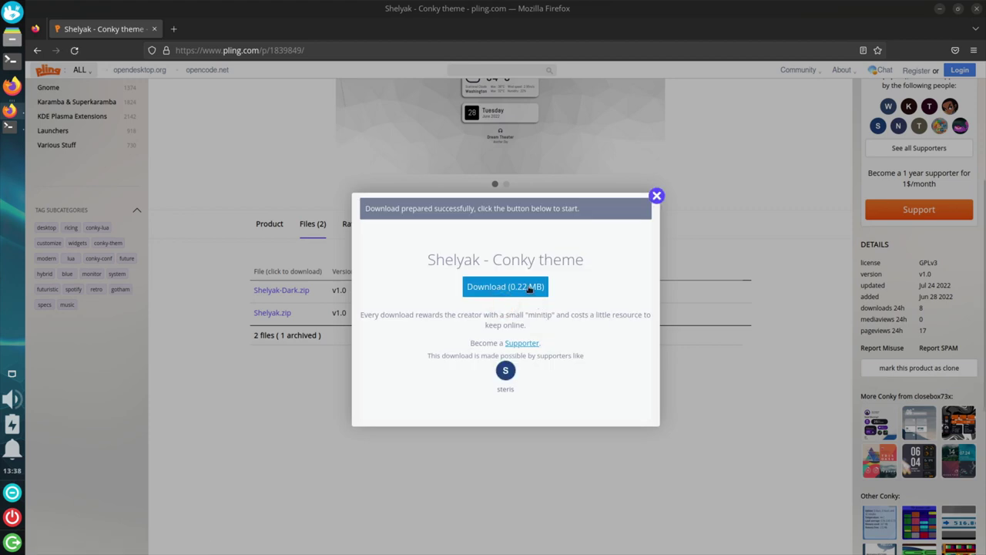
{"action": "left_click", "coordinate": [528, 288]}
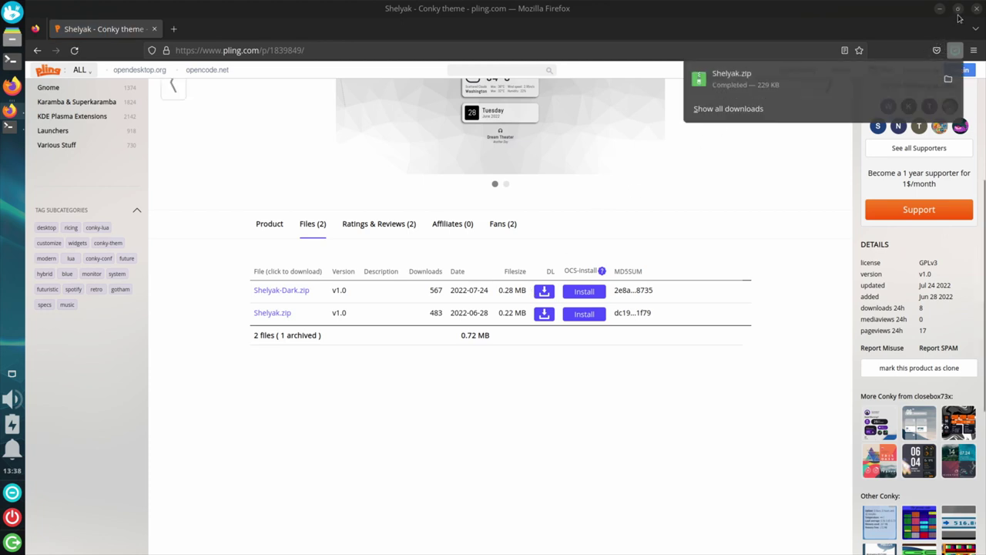
{"action": "left_click", "coordinate": [898, 16]}
{"action": "left_click", "coordinate": [978, 8]}
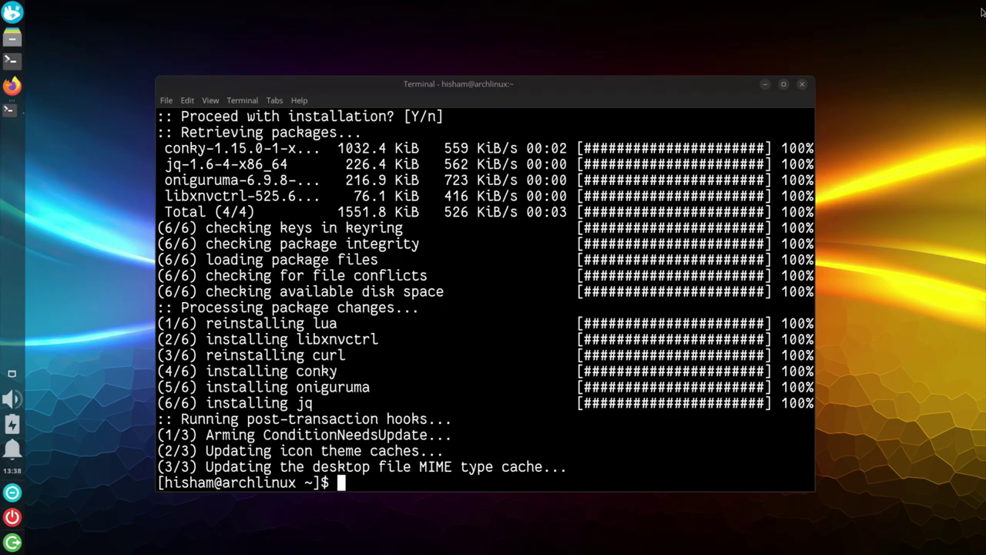
- Open the Downloads folder in the file manager and extract Shelyak.zip there
{"action": "left_click", "coordinate": [12, 37]}
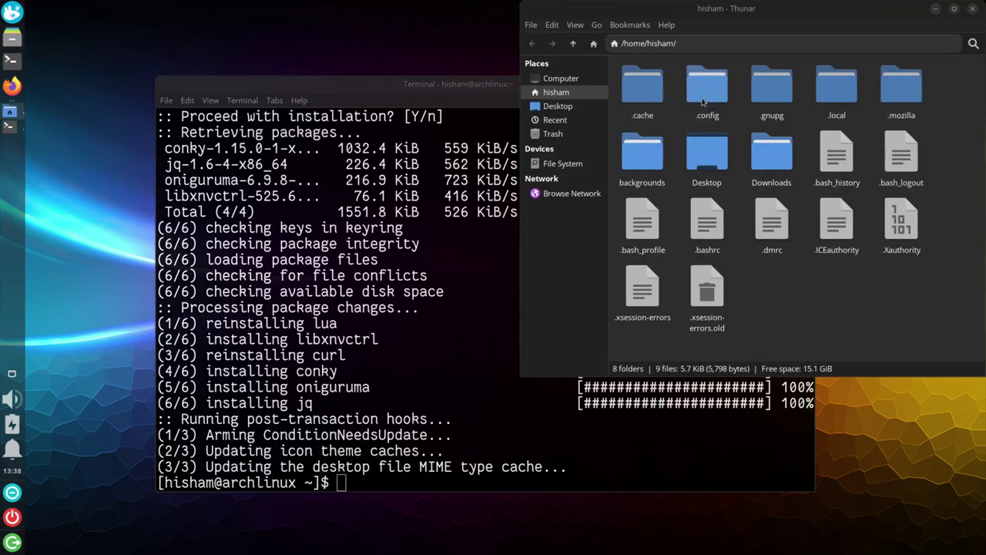
{"action": "double_click", "coordinate": [761, 165]}
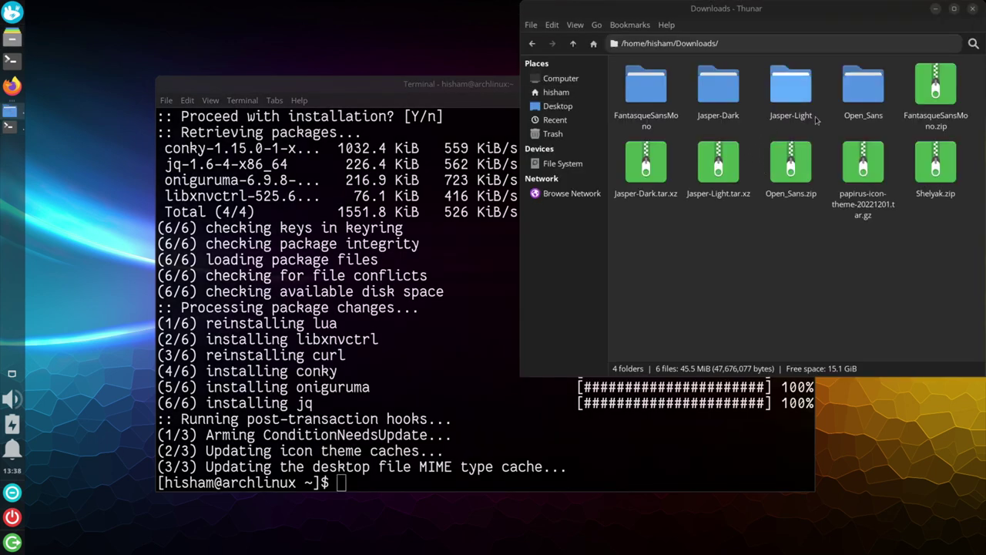
{"action": "right_click", "coordinate": [930, 179]}
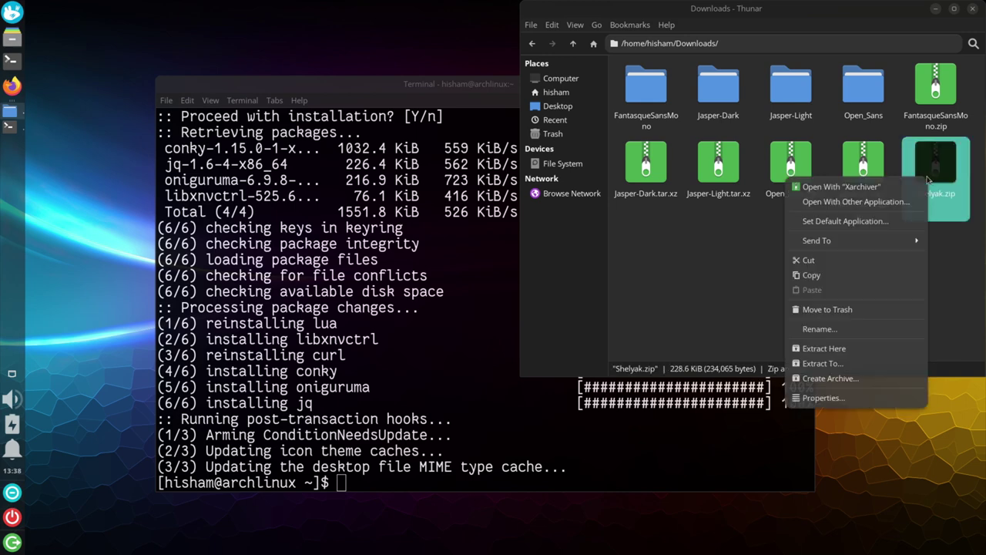
{"action": "left_click", "coordinate": [840, 351]}
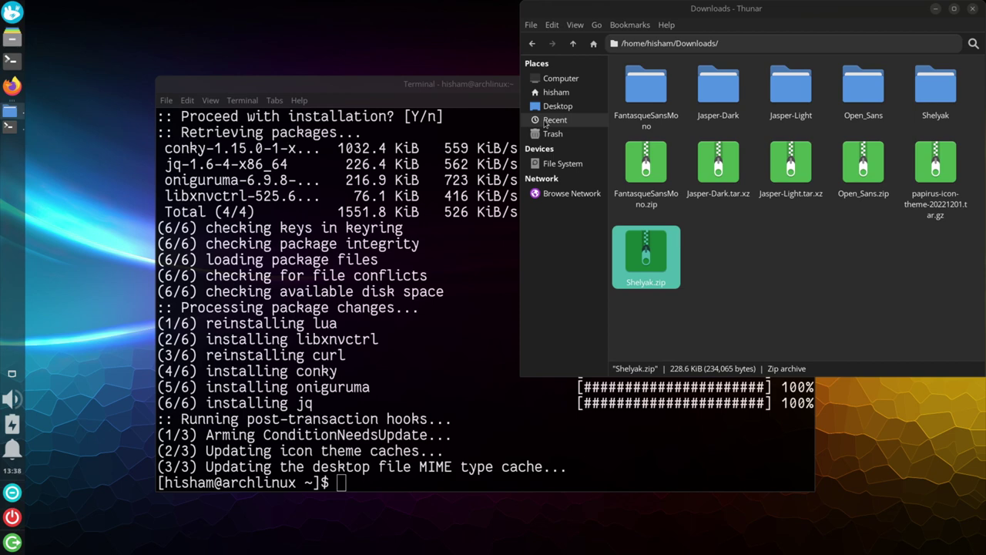
- Create a folder named conky in ~/.config using a second file manager window, and move the extracted Shelyak folder into it
{"action": "left_click", "coordinate": [13, 39]}
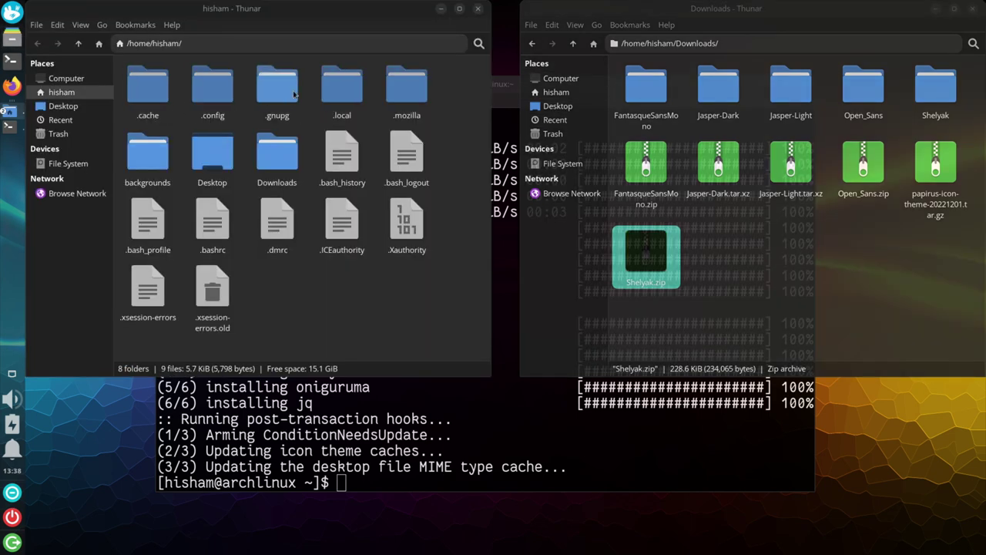
{"action": "double_click", "coordinate": [218, 98]}
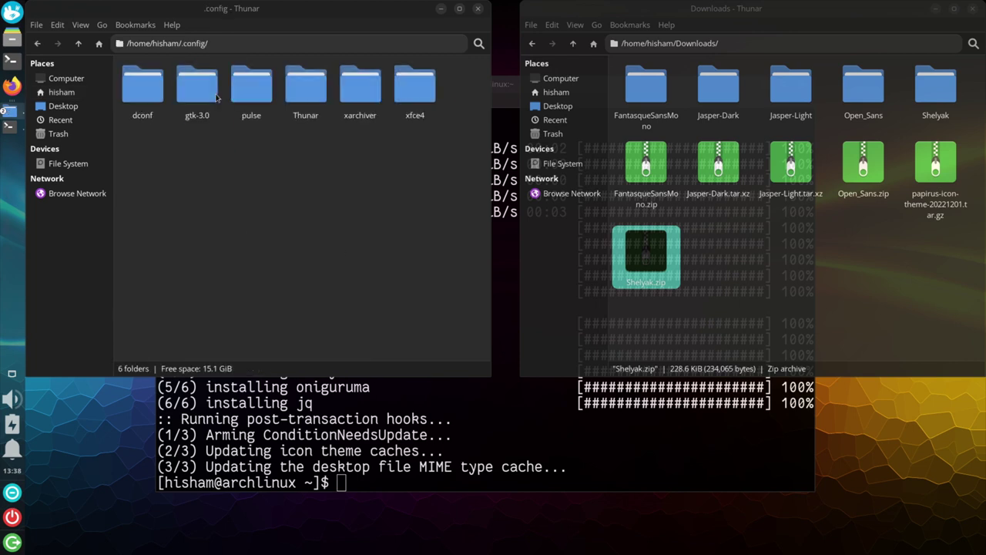
{"action": "right_click", "coordinate": [211, 166]}
{"action": "left_click", "coordinate": [250, 170]}
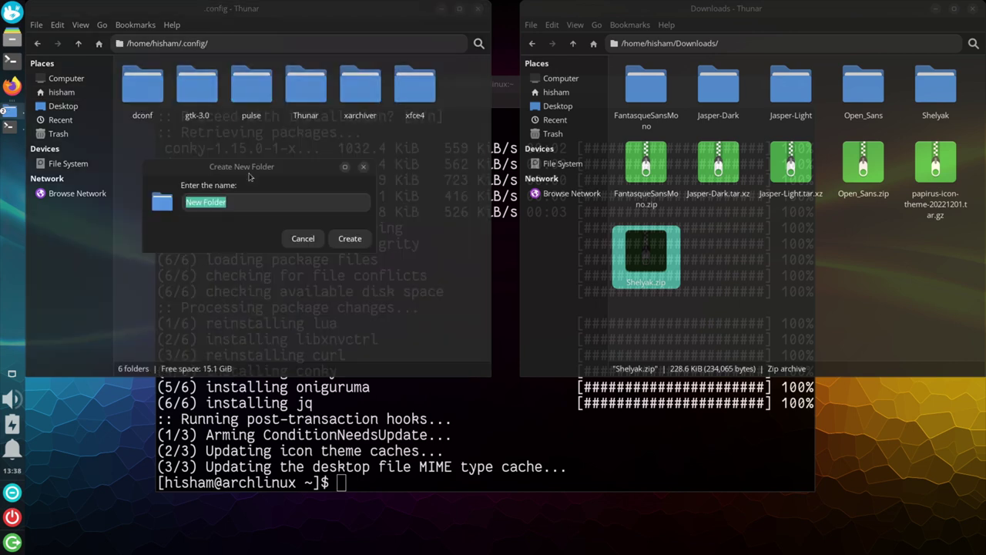
{"action": "type", "text": "con"}
{"action": "key", "text": "Return"}
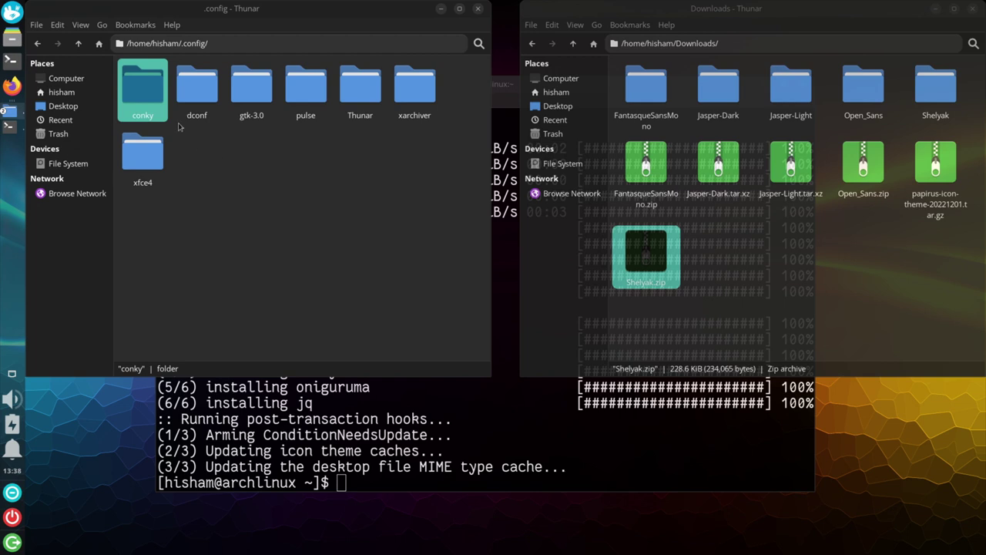
{"action": "double_click", "coordinate": [139, 83]}
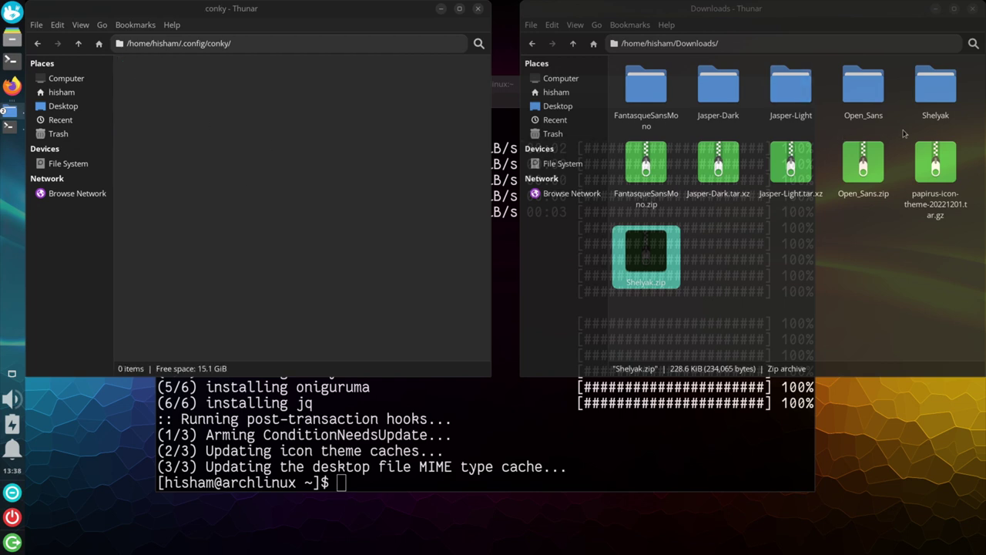
{"action": "left_click_drag", "start_coordinate": [935, 94], "coordinate": [207, 149]}
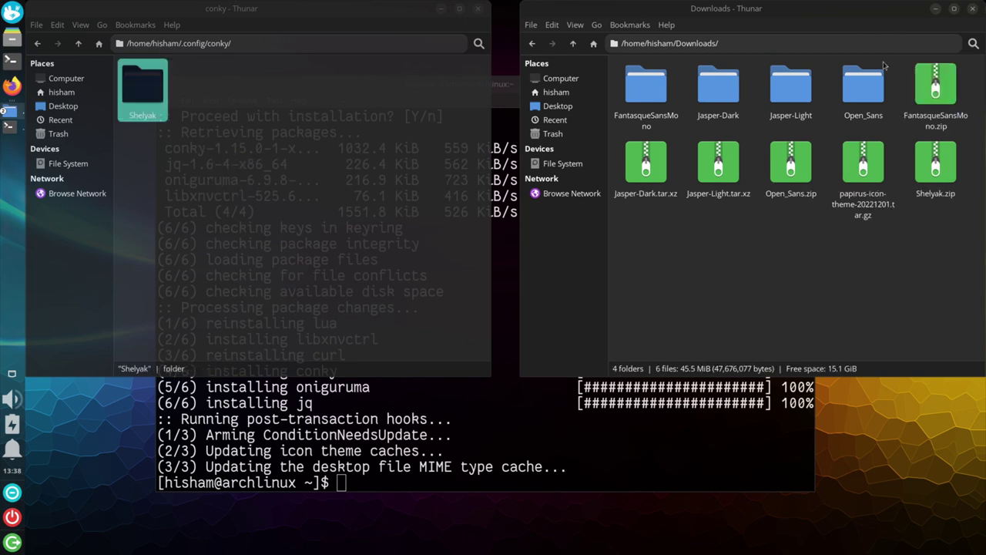
- Show the ~/.local/share/fonts folder in the file manager window that displays Downloads
{"action": "left_click", "coordinate": [557, 91]}
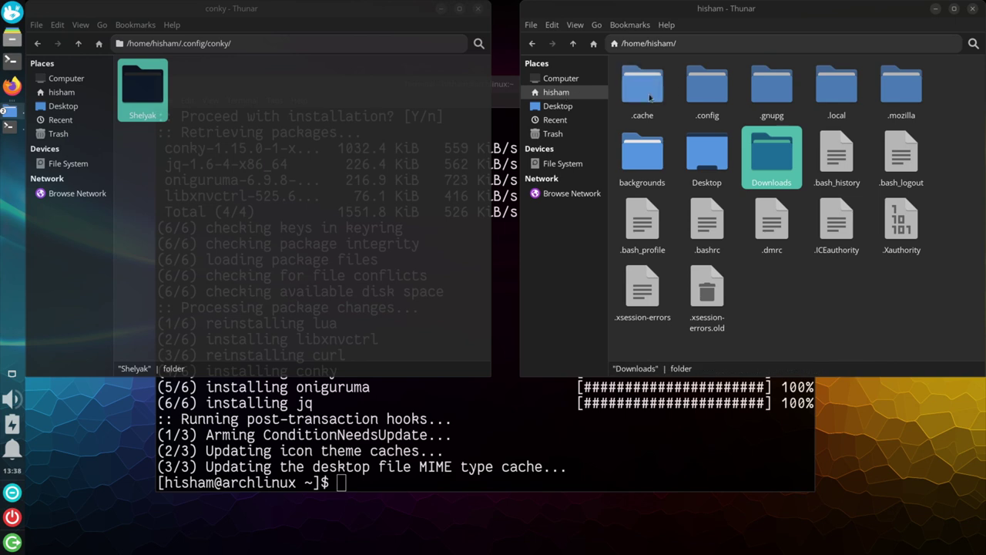
{"action": "double_click", "coordinate": [835, 91]}
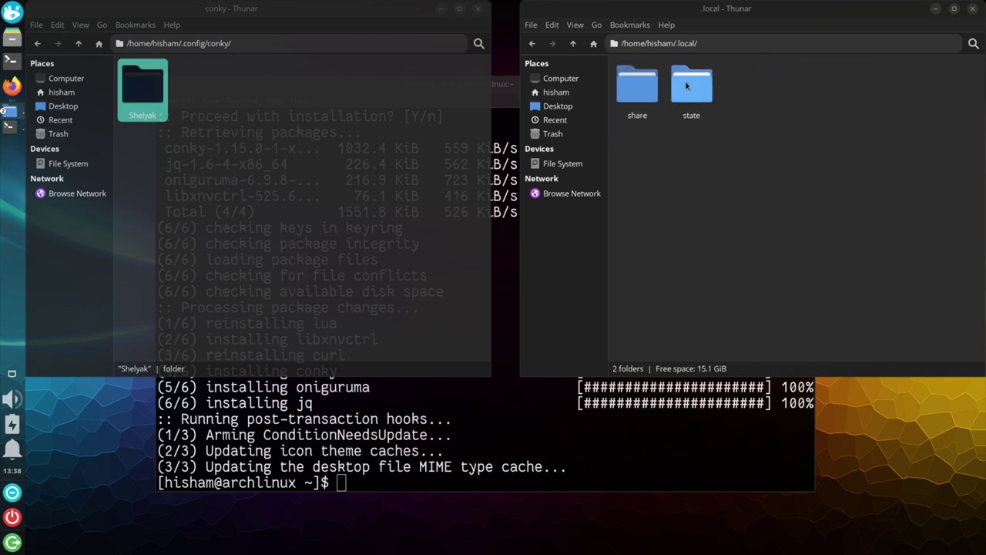
{"action": "double_click", "coordinate": [638, 87]}
{"action": "double_click", "coordinate": [652, 94]}
- Open the Shelyak theme's fonts folder in the other file manager window and extract Abel.zip there
{"action": "double_click", "coordinate": [136, 95]}
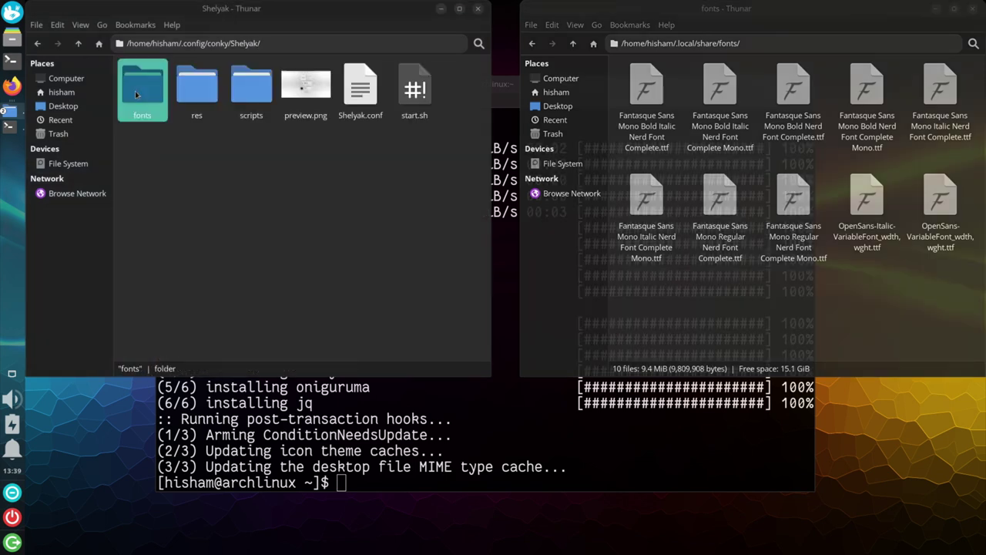
{"action": "double_click", "coordinate": [143, 93]}
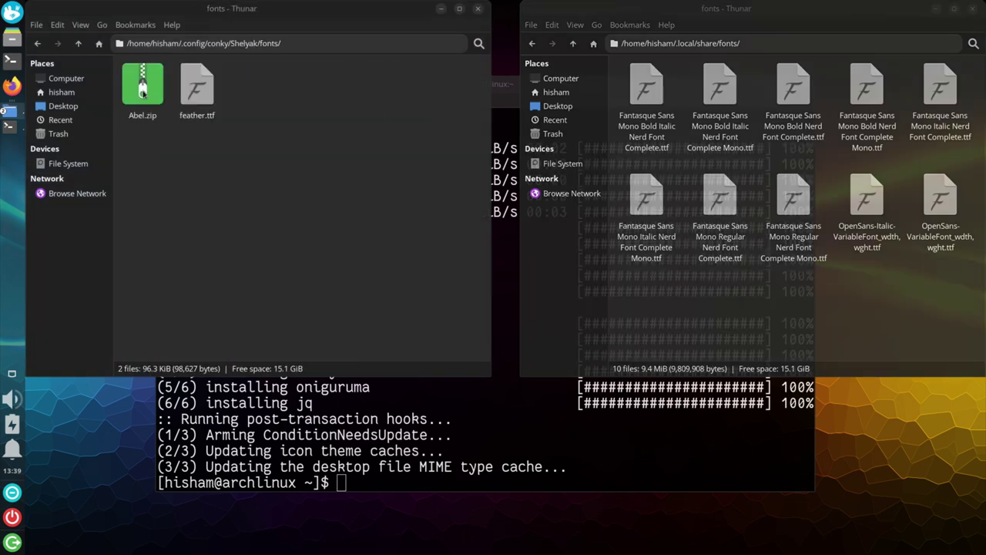
{"action": "right_click", "coordinate": [150, 91]}
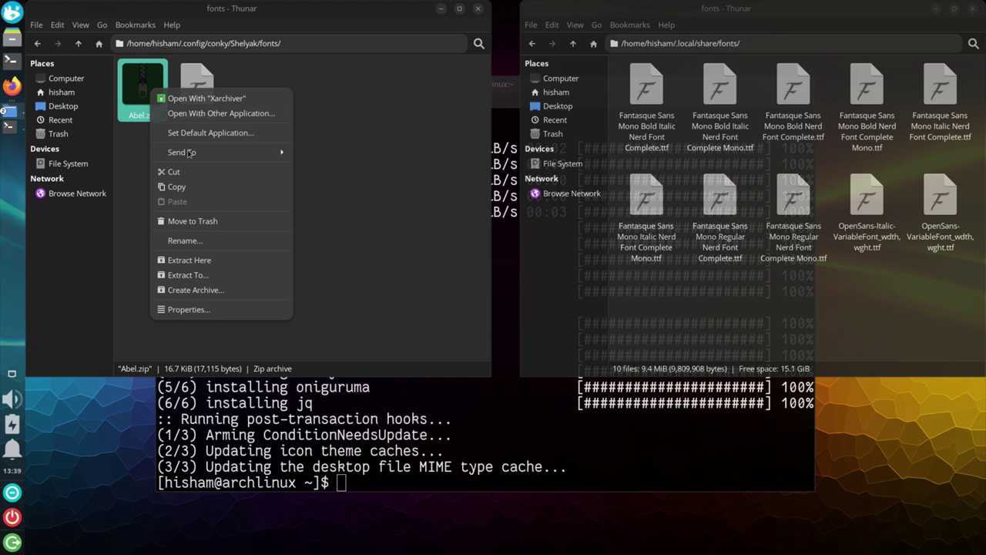
{"action": "left_click", "coordinate": [212, 261]}
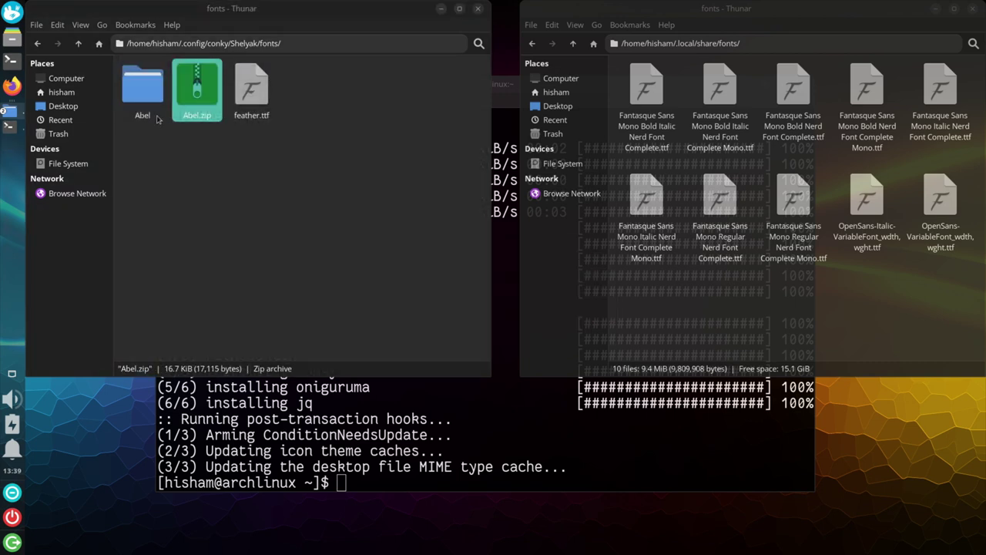
- Copy feather.ttf and the extracted Abel-Regular.ttf into ~/.local/share/fonts
{"action": "left_click", "coordinate": [257, 94]}
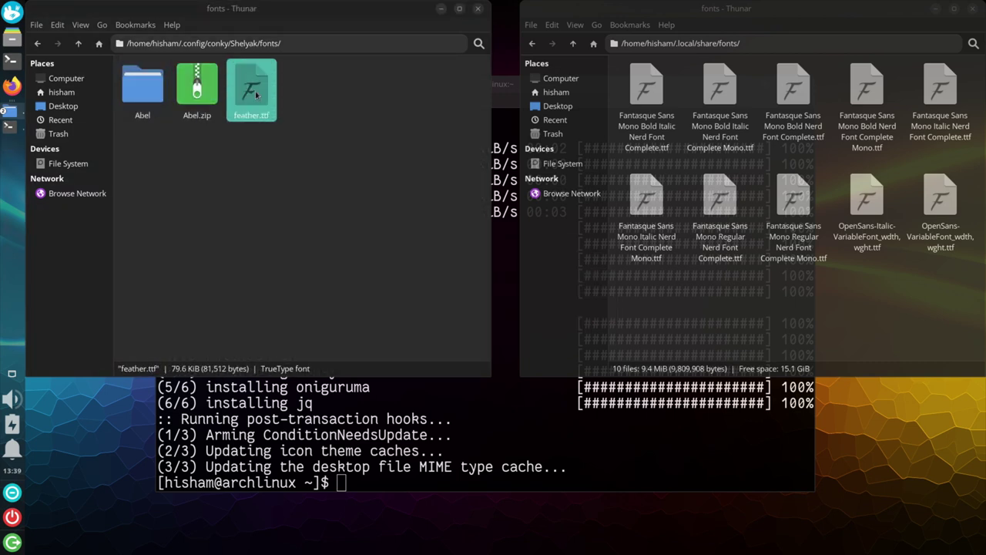
{"action": "left_click_drag", "start_coordinate": [257, 94], "coordinate": [872, 287]}
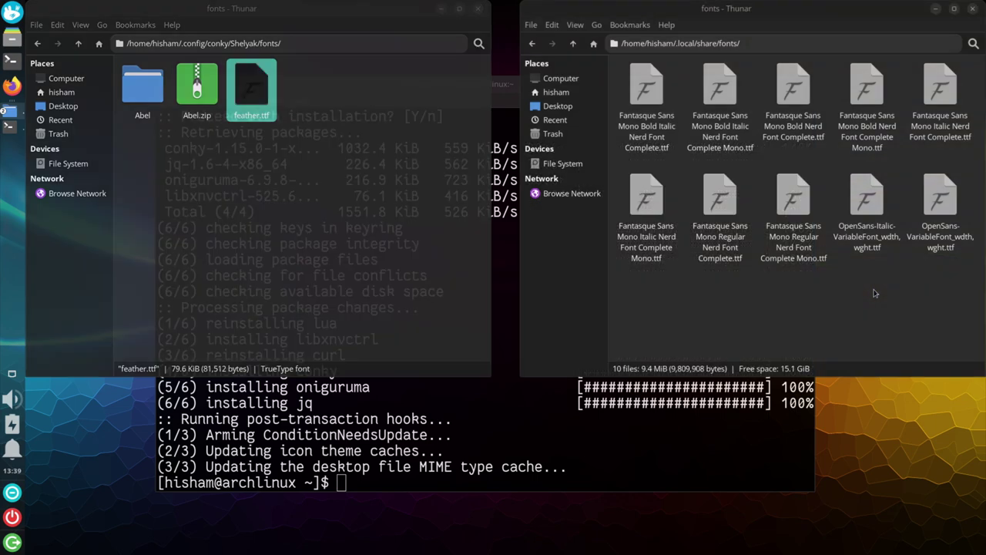
{"action": "double_click", "coordinate": [145, 88]}
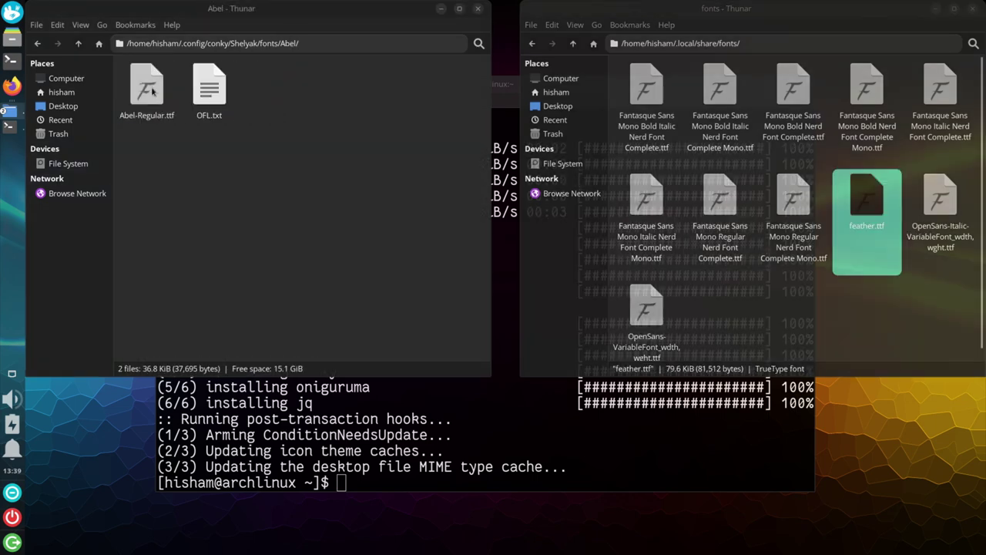
{"action": "left_click", "coordinate": [151, 93]}
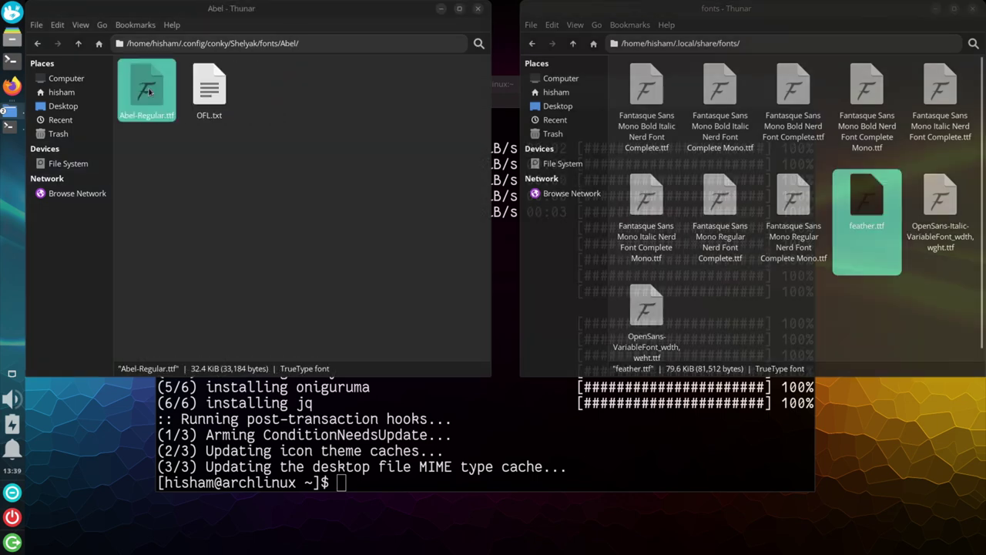
{"action": "left_click", "coordinate": [790, 311]}
{"action": "key", "text": "ctrl+v"}
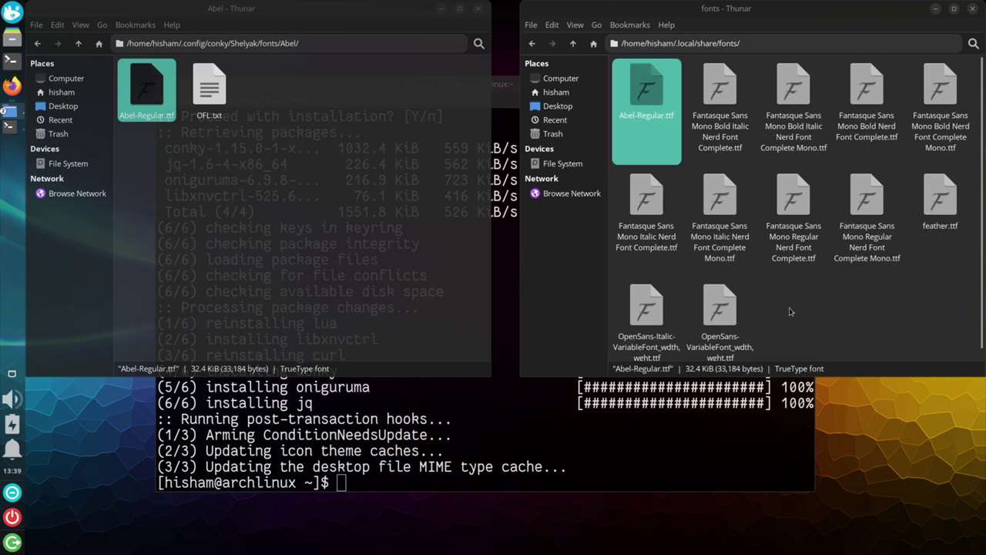
- Rebuild the font cache in the terminal with fc-cache -fv and close both file manager windows
{"action": "left_click", "coordinate": [717, 460]}
{"action": "type", "text": "fc-cac"}
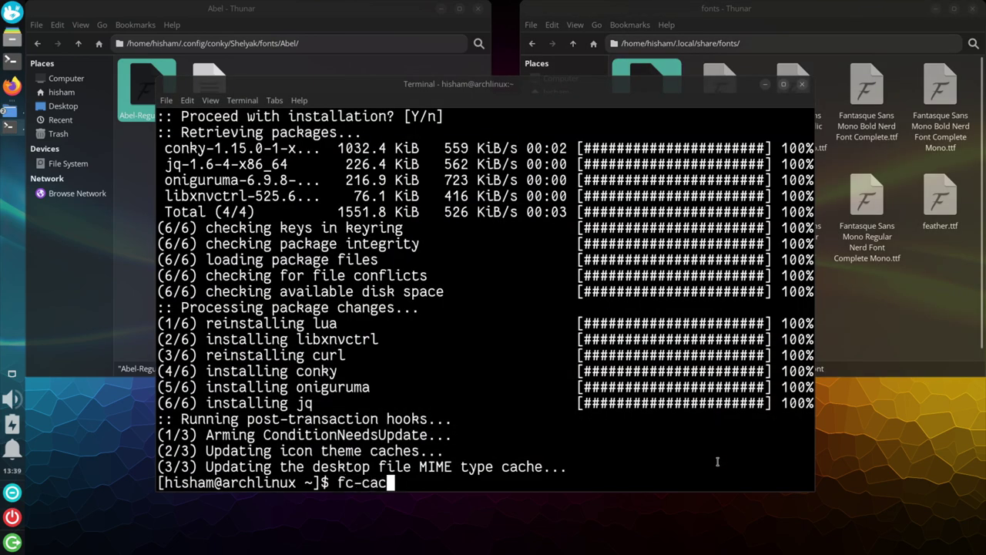
{"action": "type", "text": "he -fv"}
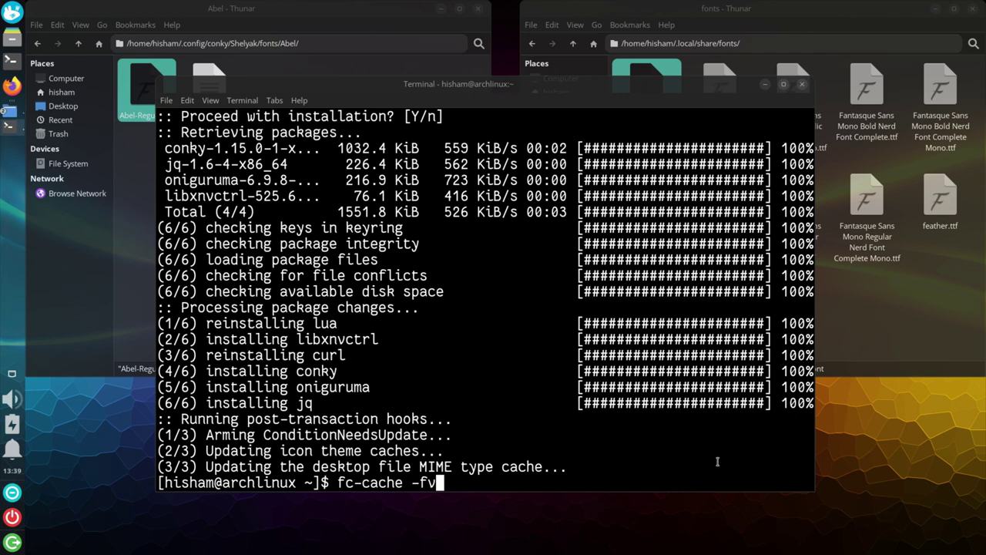
{"action": "key", "text": "Return"}
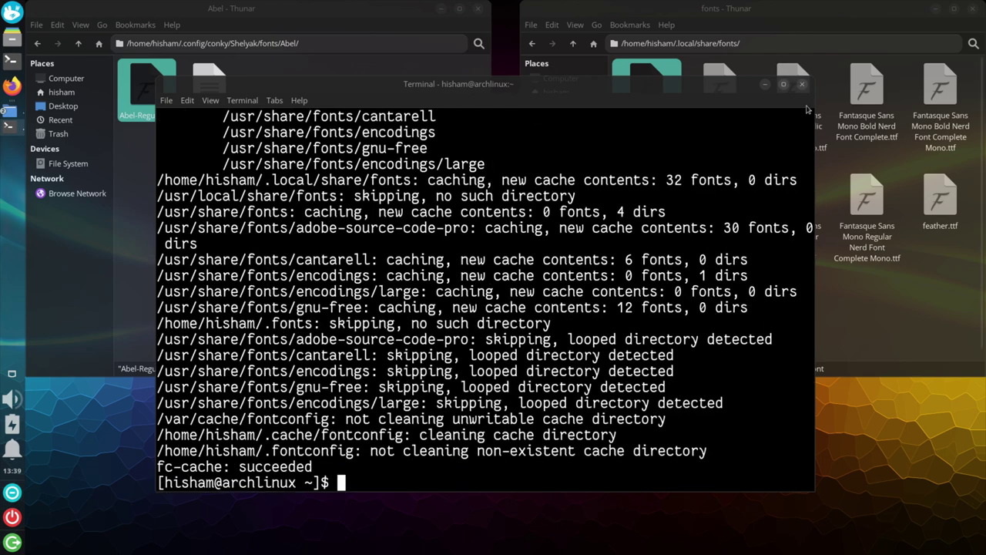
{"action": "left_click", "coordinate": [477, 9]}
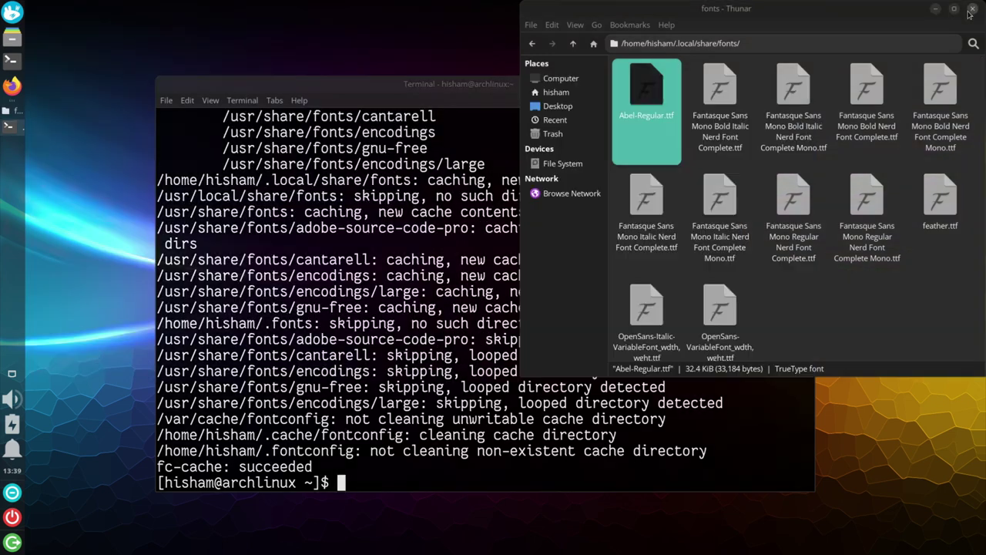
{"action": "left_click", "coordinate": [973, 9]}
- Shift the terminal window slightly, change to the .config/conky/Shelyak directory, and open Shelyak.conf in nvim
{"action": "left_click_drag", "start_coordinate": [637, 87], "coordinate": [631, 76]}
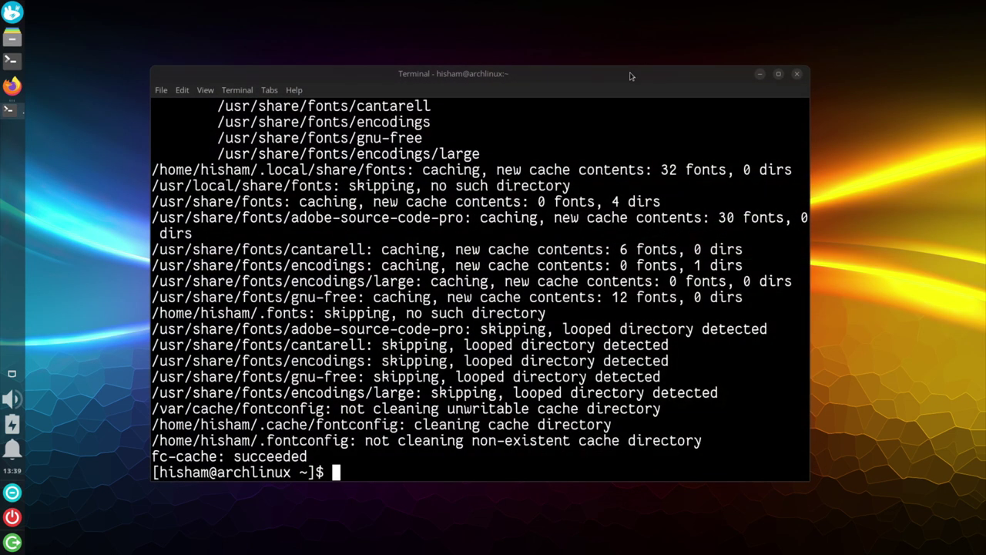
{"action": "type", "text": "cd .config/"}
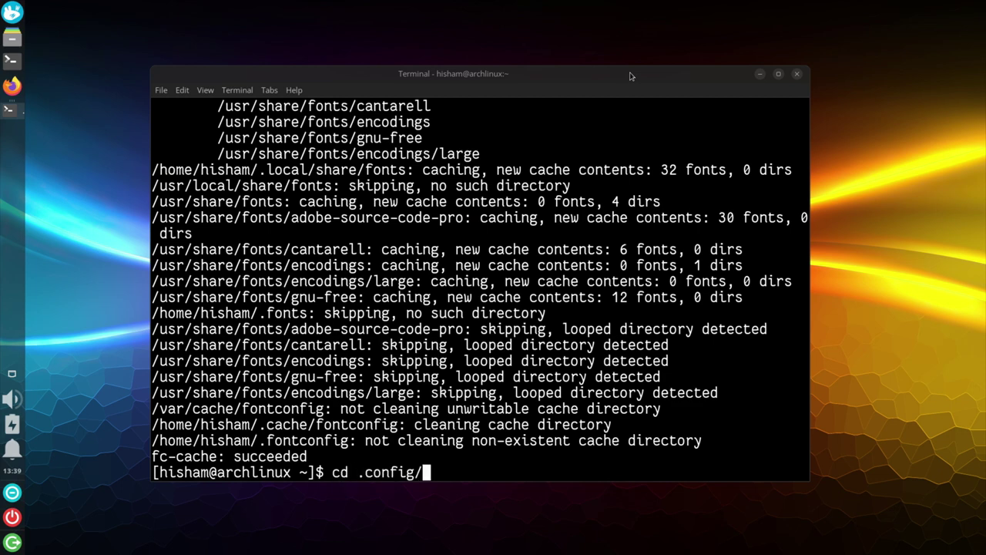
{"action": "type", "text": "conky/Shelyak/"}
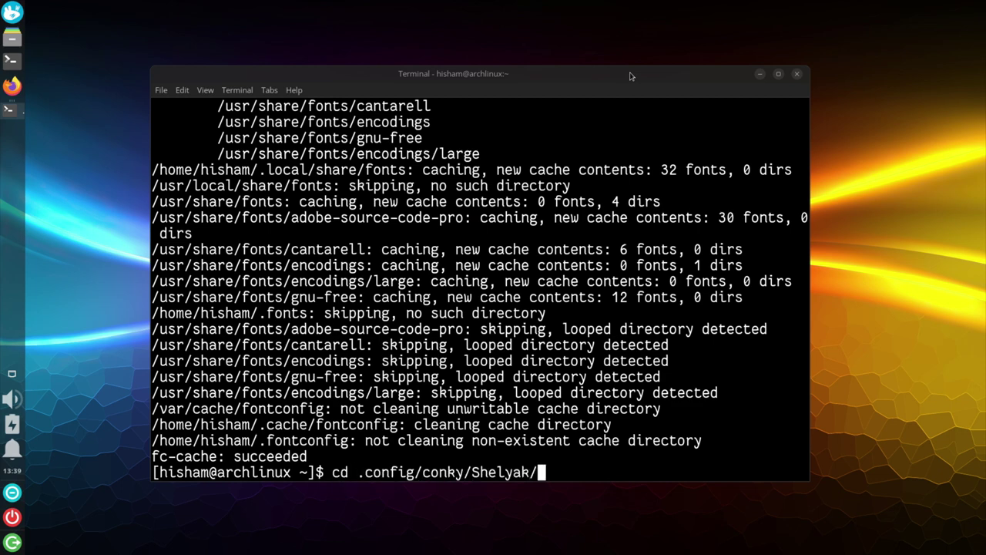
{"action": "key", "text": "Return"}
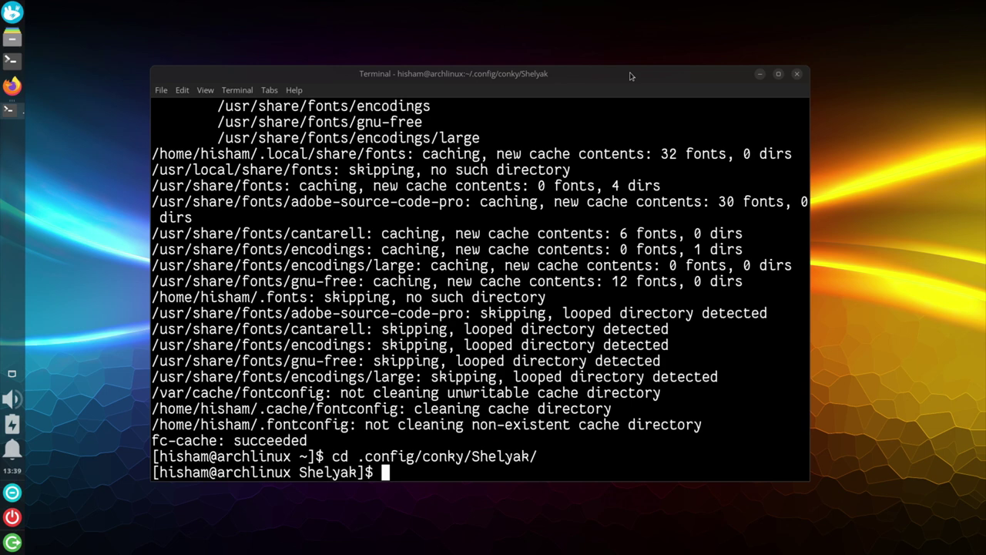
{"action": "type", "text": "nvim S"}
{"action": "key", "text": "Tab"}
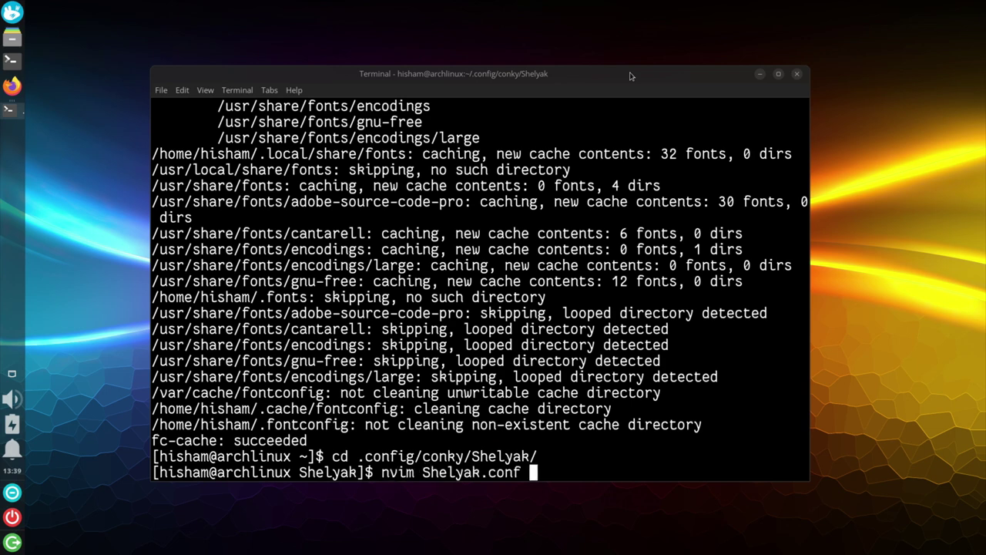
{"action": "key", "text": "Return"}
- Set alignment to 'middle_right' under Size and Position settings in Shelyak.conf
{"action": "key", "text": "Down"}
{"action": "key", "text": "Down"}
{"action": "key", "text": "Down"}
{"action": "key", "text": "Down"}
{"action": "key", "text": "Down"}
{"action": "key", "text": "Down"}
{"action": "key", "text": "Down"}
{"action": "key", "text": "Down"}
{"action": "key", "text": "Down"}
{"action": "key", "text": "Down"}
{"action": "key", "text": "Down"}
{"action": "key", "text": "Down"}
{"action": "key", "text": "Down"}
{"action": "key", "text": "Down"}
{"action": "key", "text": "Down"}
{"action": "key", "text": "Down"}
{"action": "key", "text": "Down"}
{"action": "key", "text": "Down"}
{"action": "key", "text": "Down"}
{"action": "key", "text": "Down"}
{"action": "key", "text": "Down"}
{"action": "key", "text": "Down"}
{"action": "key", "text": "Down"}
{"action": "key", "text": "Down"}
{"action": "key", "text": "Down"}
{"action": "key", "text": "Down"}
{"action": "key", "text": "Down"}
{"action": "key", "text": "Down"}
{"action": "key", "text": "Down"}
{"action": "key", "text": "Down"}
{"action": "key", "text": "Down"}
{"action": "key", "text": "Down"}
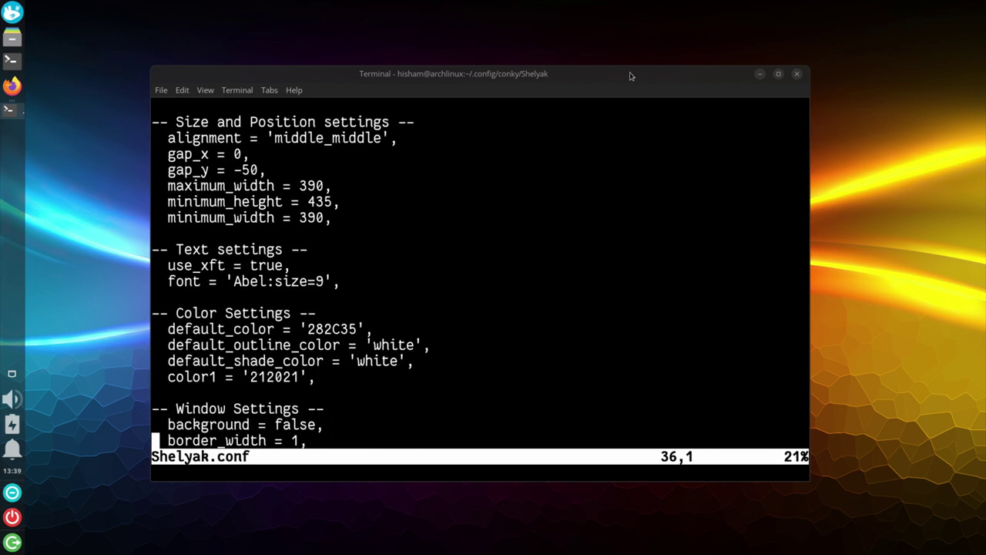
{"action": "key", "text": "Up"}
{"action": "key", "text": "Up"}
{"action": "key", "text": "Up"}
{"action": "key", "text": "Up"}
{"action": "key", "text": "Up"}
{"action": "key", "text": "Up"}
{"action": "key", "text": "Up"}
{"action": "key", "text": "Up"}
{"action": "key", "text": "Up"}
{"action": "key", "text": "Up"}
{"action": "key", "text": "Up"}
{"action": "key", "text": "Up"}
{"action": "key", "text": "Up"}
{"action": "key", "text": "Up"}
{"action": "key", "text": "Up"}
{"action": "key", "text": "Up"}
{"action": "key", "text": "Up"}
{"action": "key", "text": "Up"}
{"action": "key", "text": "Up"}
{"action": "key", "text": "w"}
{"action": "key", "text": "w"}
{"action": "key", "text": "w"}
{"action": "key", "text": "w"}
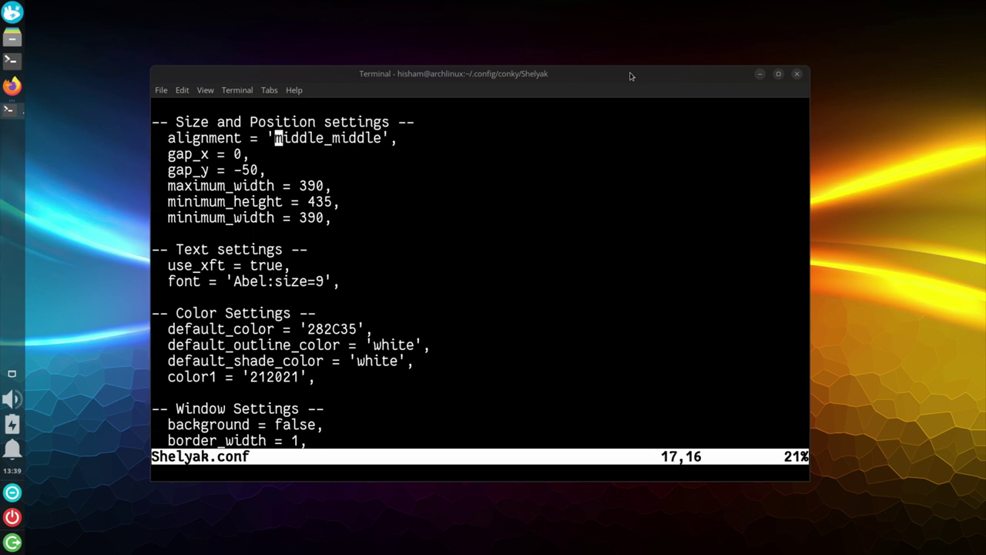
{"action": "key", "text": "c"}
{"action": "key", "text": "i"}
{"action": "key", "text": "apostrophe"}
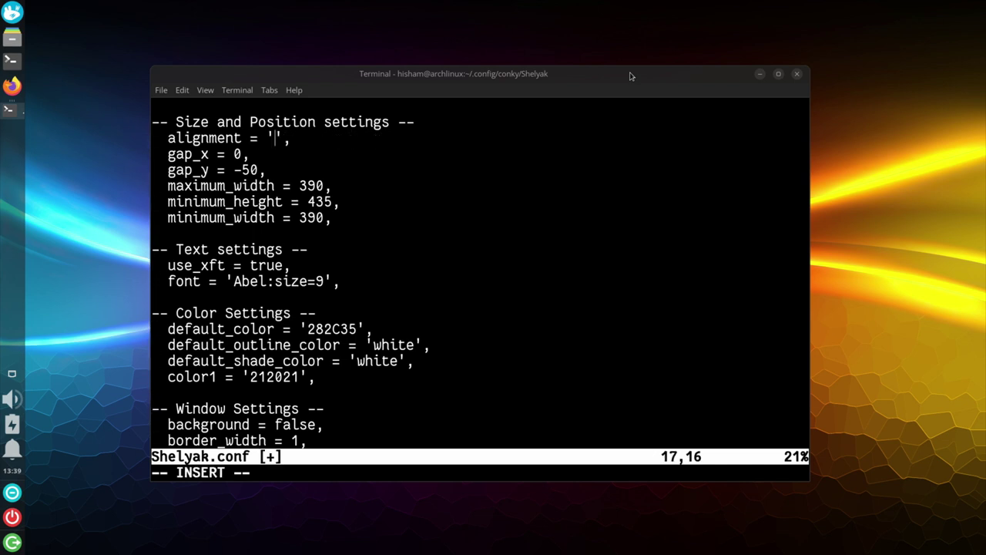
{"action": "type", "text": "middle_right"}
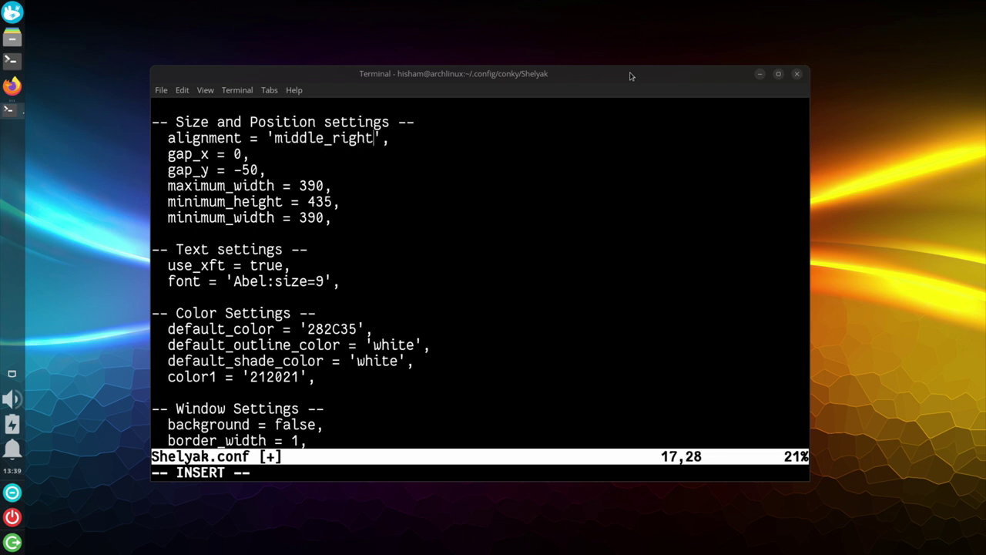
{"action": "key", "text": "Escape"}
- Set own_window_argb_visual to true under Window Settings, and save and quit Shelyak.conf
{"action": "key", "text": "Return"}
{"action": "key", "text": "Return"}
{"action": "key", "text": "Return"}
{"action": "key", "text": "Return"}
{"action": "key", "text": "Return"}
{"action": "key", "text": "Return"}
{"action": "key", "text": "Return"}
{"action": "key", "text": "Return"}
{"action": "key", "text": "Return"}
{"action": "key", "text": "Return"}
{"action": "key", "text": "Return"}
{"action": "key", "text": "Return"}
{"action": "key", "text": "Return"}
{"action": "key", "text": "Return"}
{"action": "key", "text": "Return"}
{"action": "key", "text": "Return"}
{"action": "key", "text": "Return"}
{"action": "key", "text": "Return"}
{"action": "key", "text": "Return"}
{"action": "key", "text": "Return"}
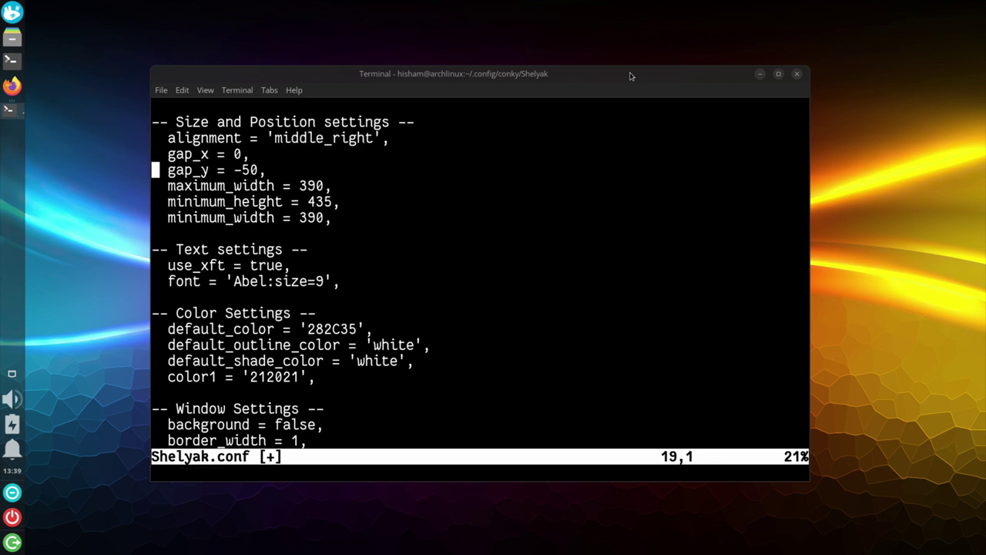
{"action": "key", "text": "Down"}
{"action": "key", "text": "Down"}
{"action": "key", "text": "Down"}
{"action": "key", "text": "Down"}
{"action": "key", "text": "Down"}
{"action": "key", "text": "Down"}
{"action": "key", "text": "Down"}
{"action": "key", "text": "Down"}
{"action": "key", "text": "Down"}
{"action": "key", "text": "Down"}
{"action": "key", "text": "Down"}
{"action": "key", "text": "Down"}
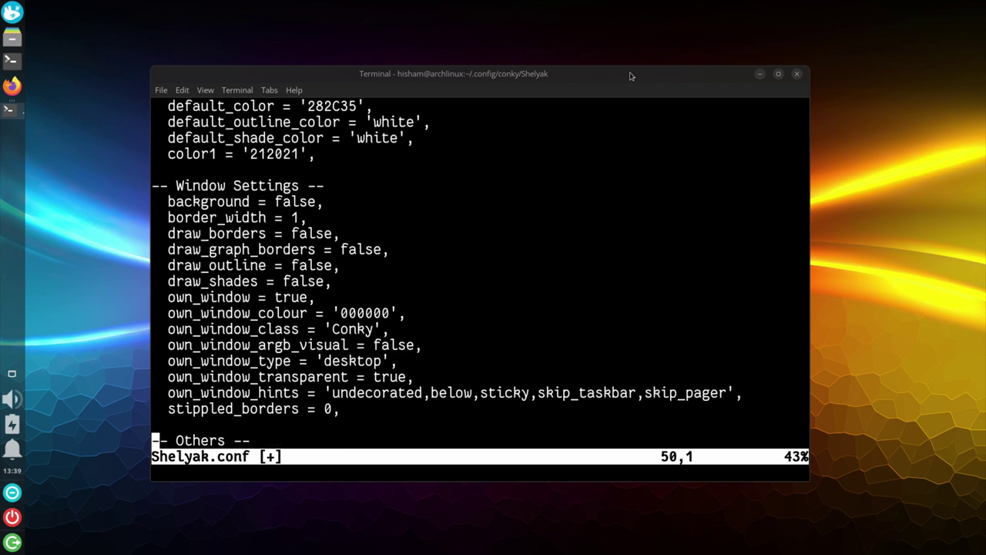
{"action": "key", "text": "Up"}
{"action": "key", "text": "Up"}
{"action": "key", "text": "Up"}
{"action": "key", "text": "Up"}
{"action": "key", "text": "Up"}
{"action": "key", "text": "Up"}
{"action": "key", "text": "End"}
{"action": "key", "text": "b"}
{"action": "type", "text": "right"}
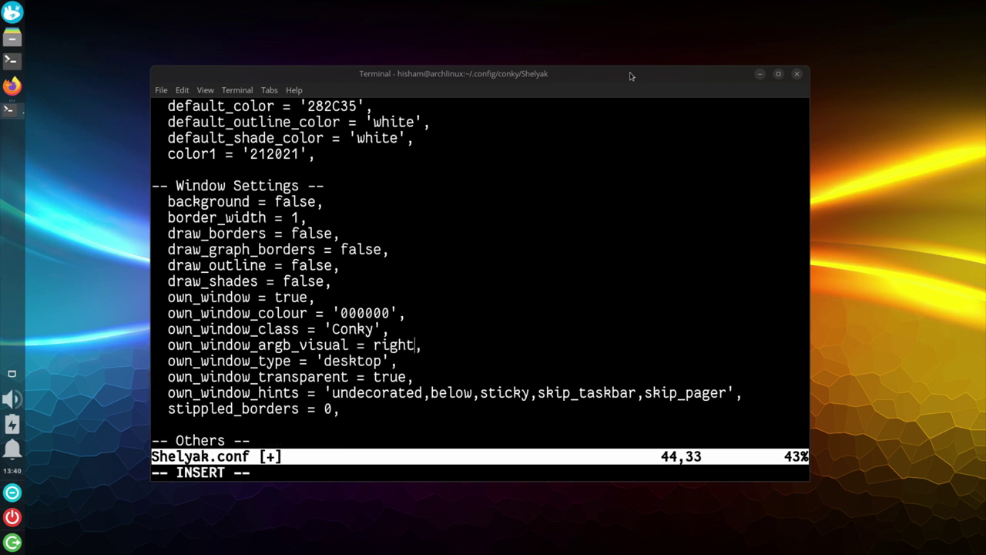
{"action": "key", "text": "Escape"}
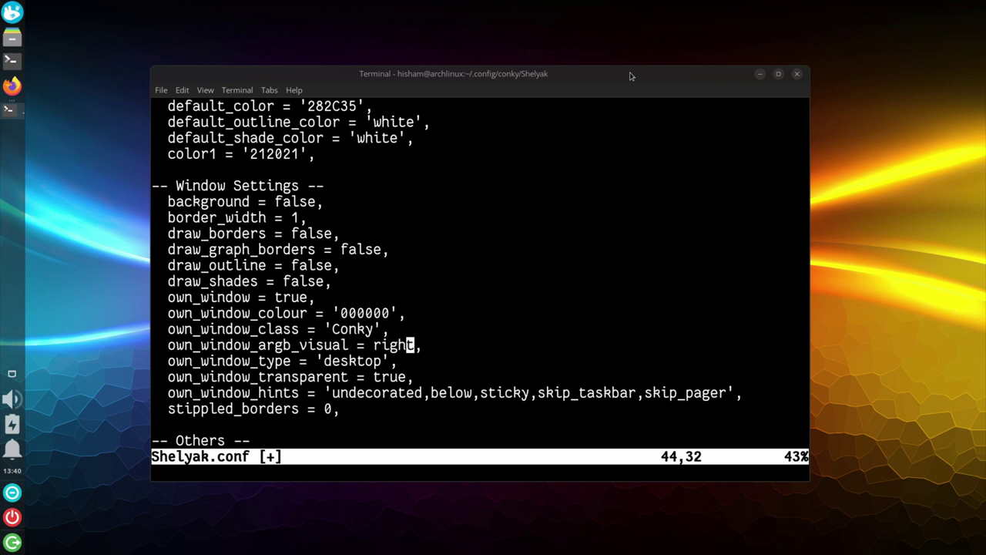
{"action": "key", "text": "u"}
{"action": "type", "text": "cwtrue"}
{"action": "key", "text": "Escape"}
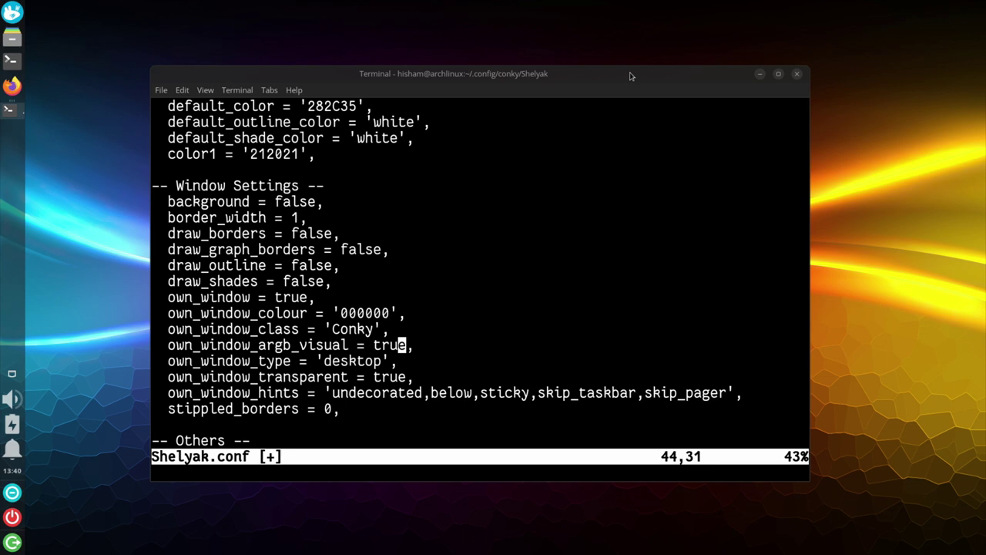
{"action": "type", "text": ":wq"}
{"action": "key", "text": "Return"}
- Start the Conky theme by running ./start.sh and close the terminal window
{"action": "type", "text": "./start.sh"}
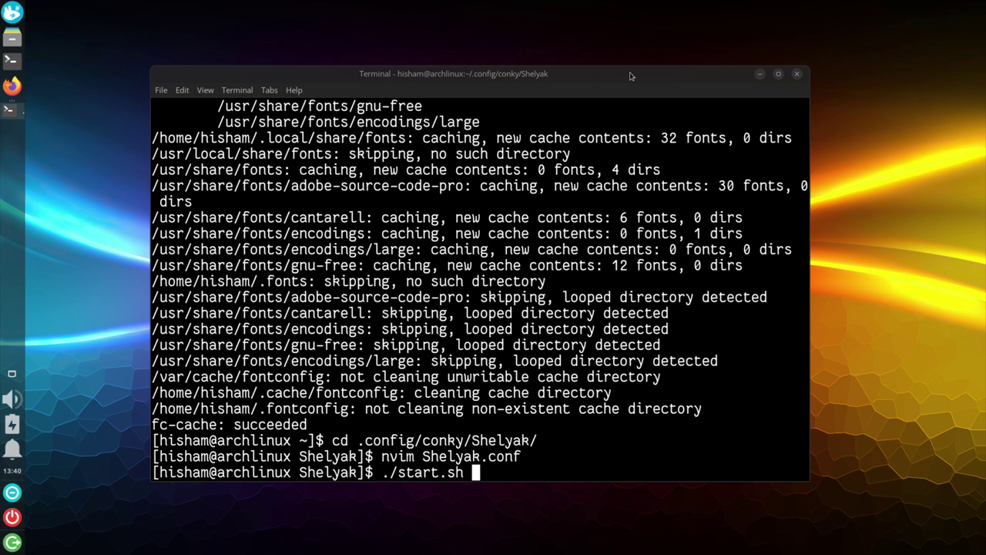
{"action": "key", "text": "Return"}
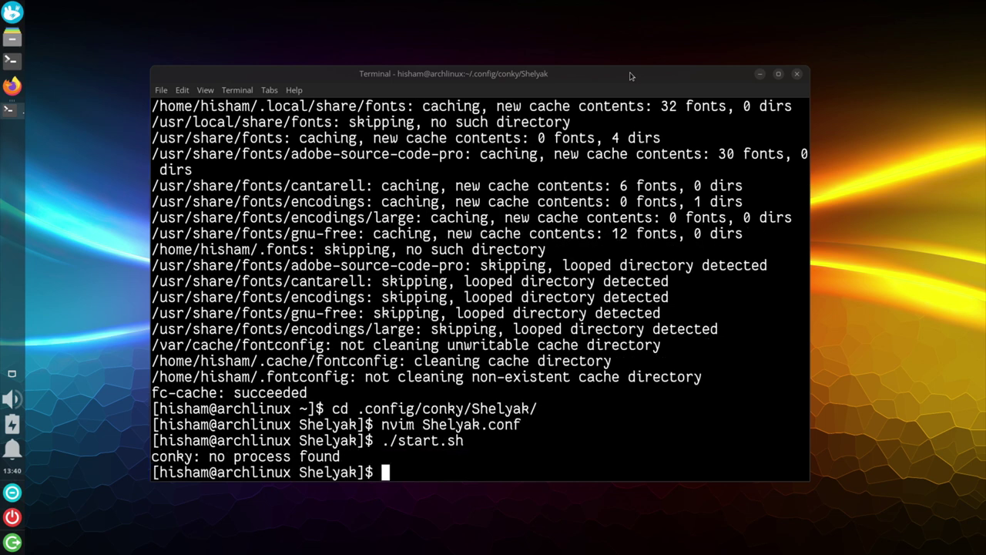
{"action": "left_click", "coordinate": [795, 76]}
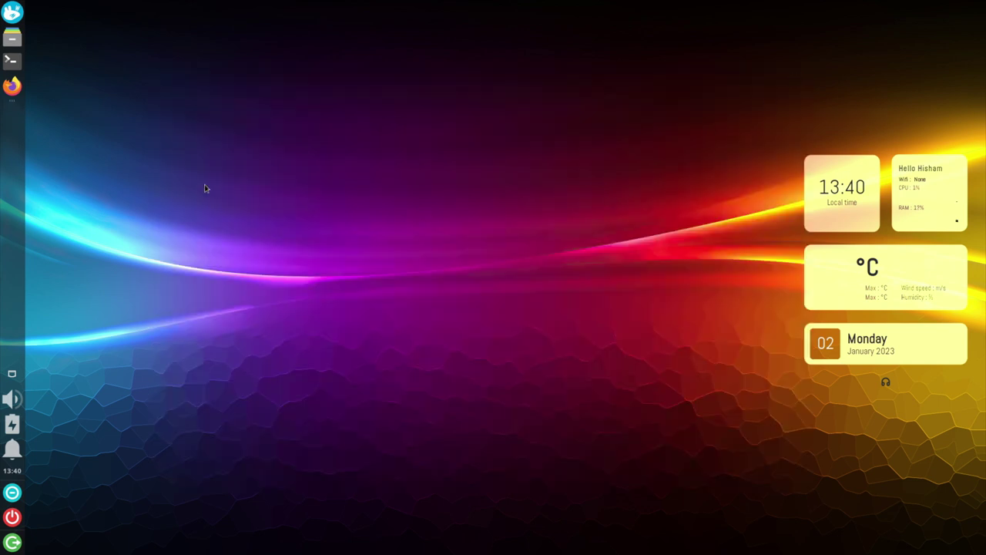
- Launch Firefox and go to openweathermap.org
{"action": "left_click", "coordinate": [12, 86]}
{"action": "type", "text": "openweathermap.org/"}
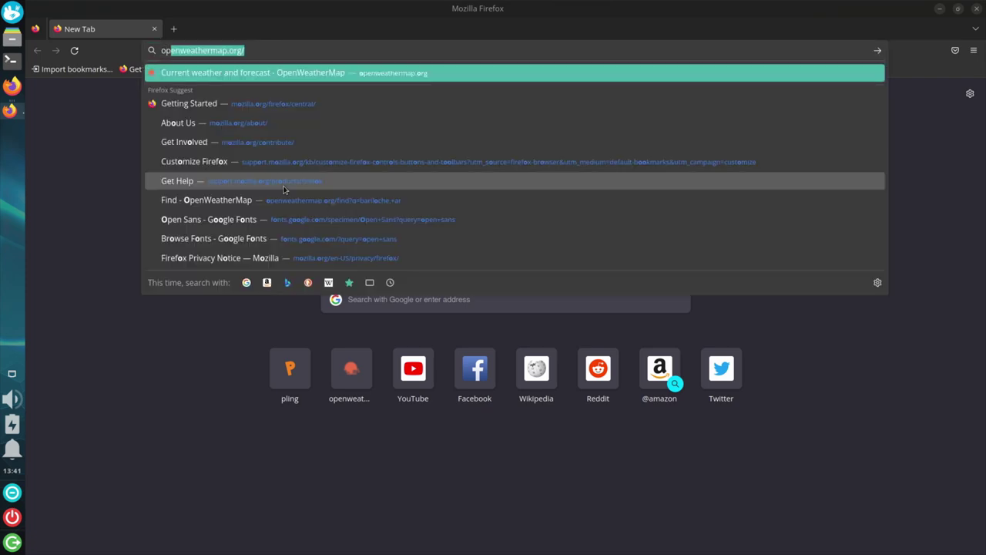
{"action": "key", "text": "Return"}
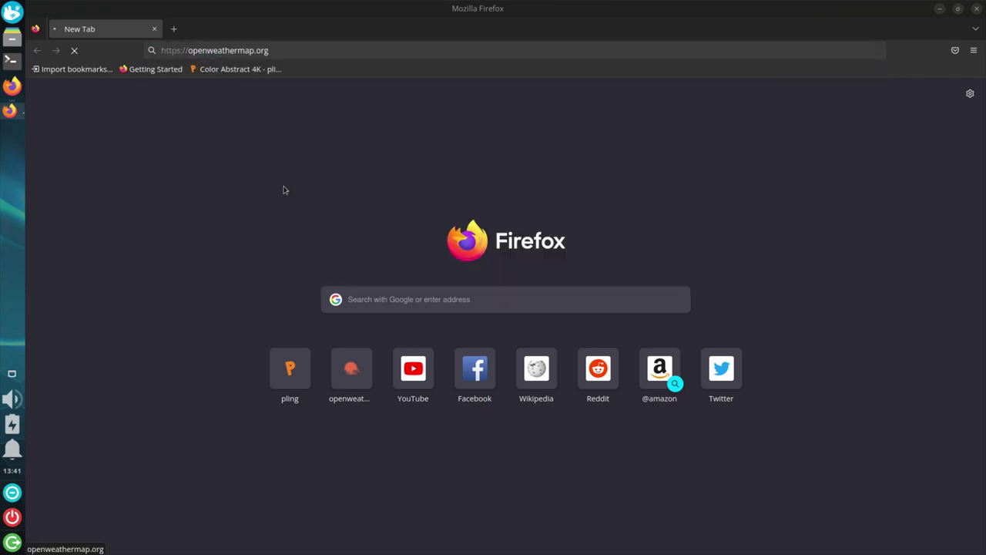